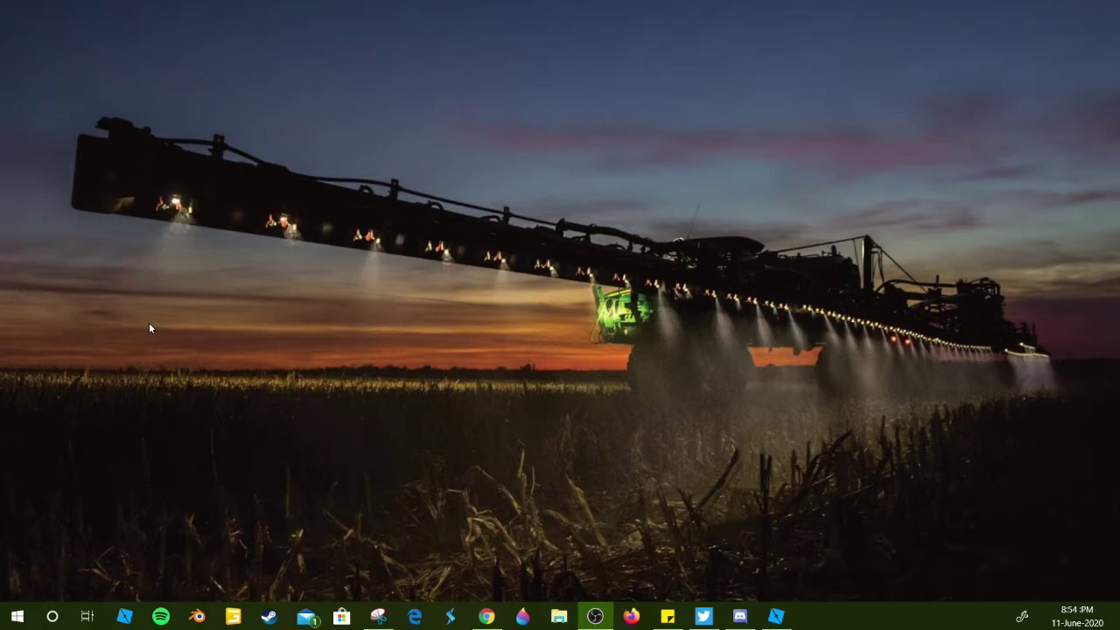
- Look through the vehicle template images in the shared UV mapped Templates folder on Google Drive
click(315, 335)
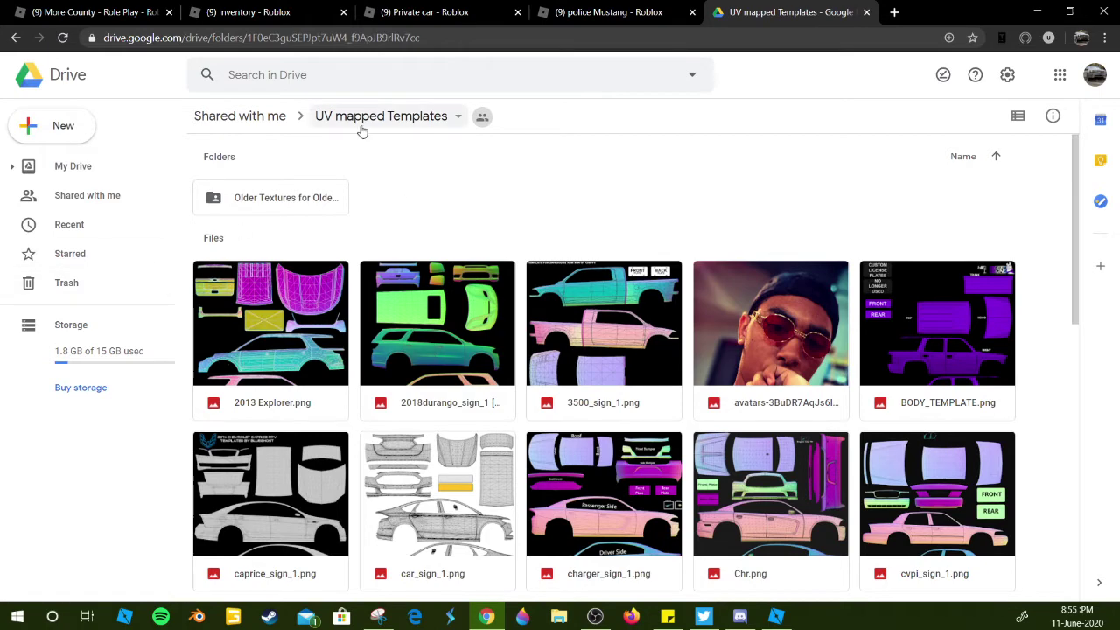
scroll(250, 154, down, 1)
scroll(250, 155, down, 6)
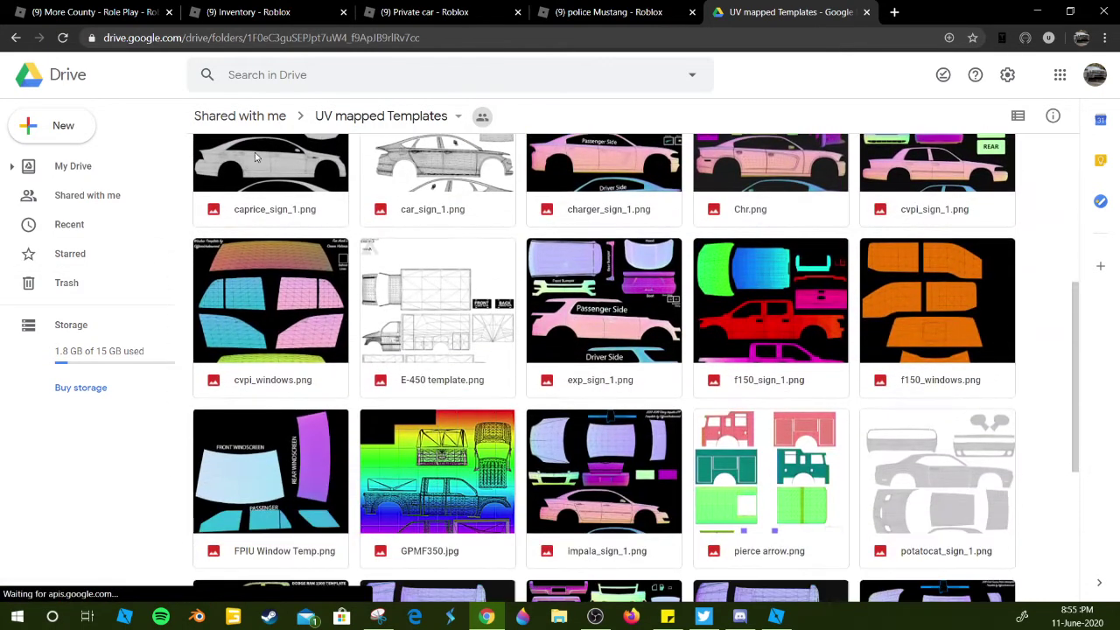
scroll(329, 233, down, 2)
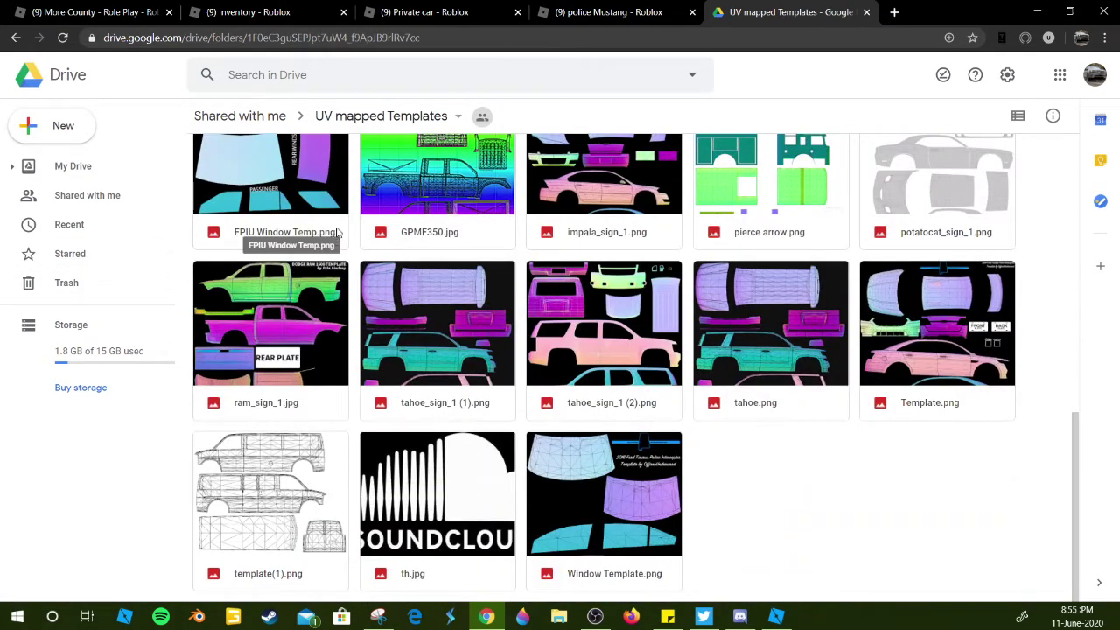
click(737, 618)
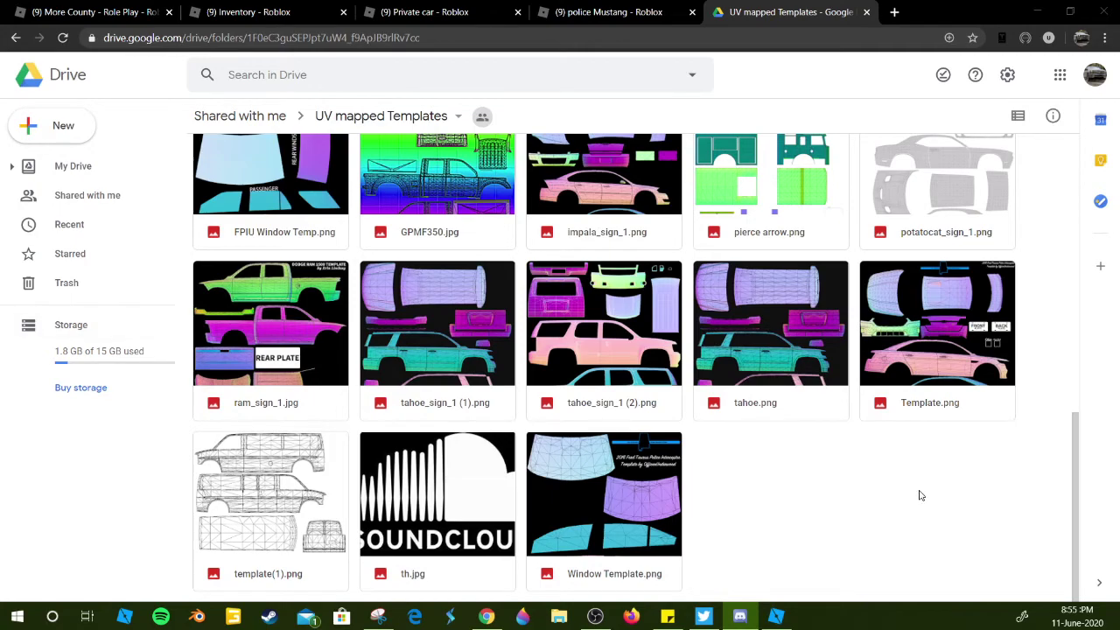
scroll(919, 492, up, 3)
scroll(882, 452, up, 5)
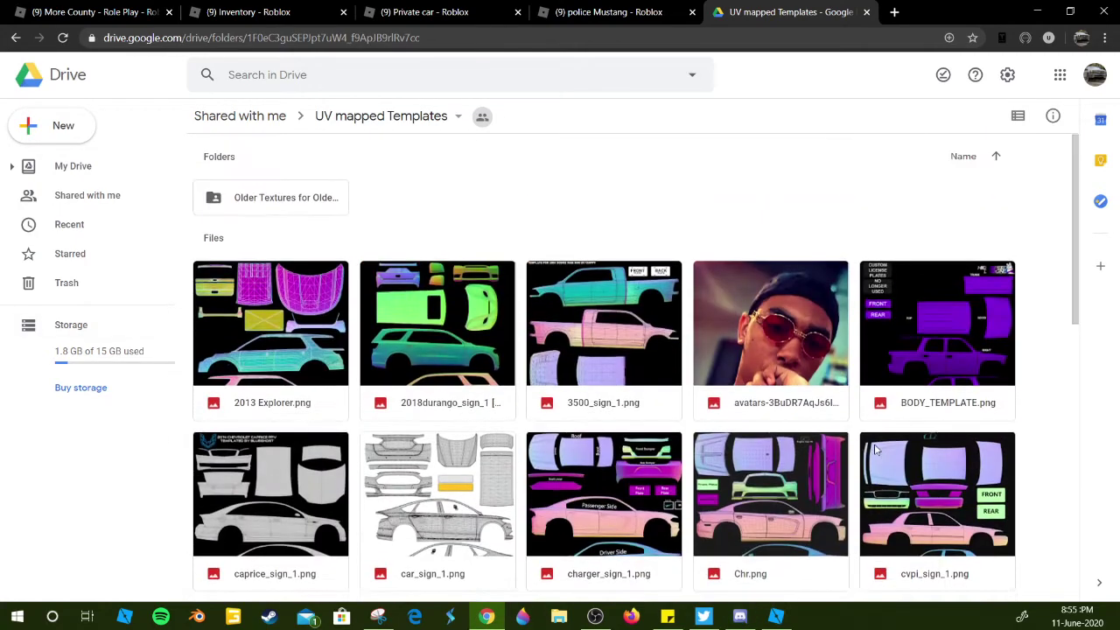
scroll(776, 219, down, 6)
scroll(775, 225, down, 3)
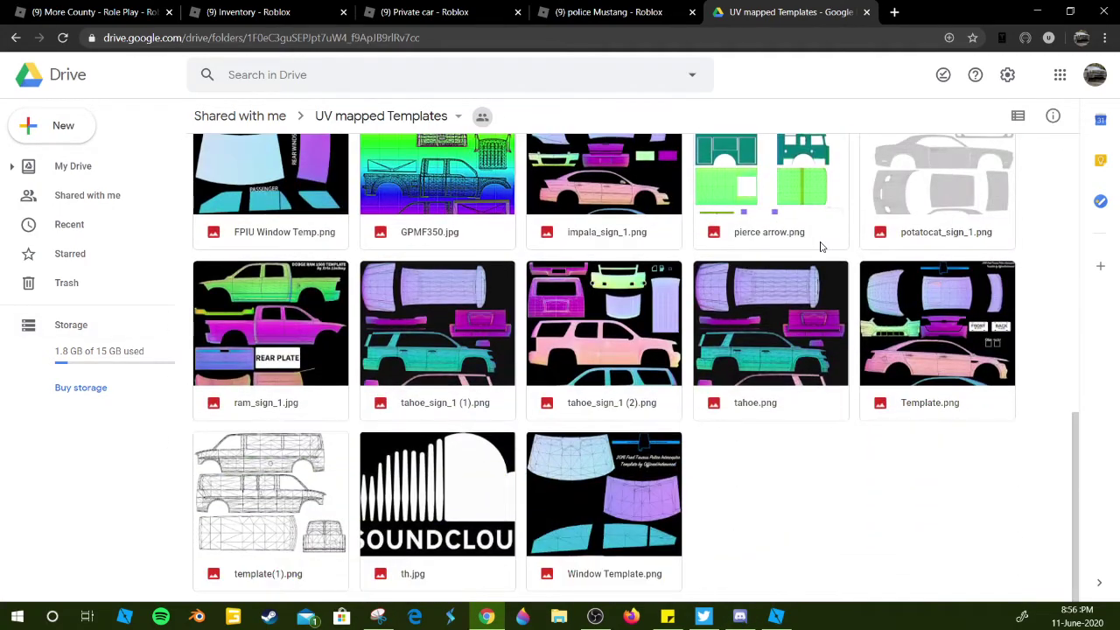
scroll(858, 452, up, 6)
scroll(781, 400, up, 1)
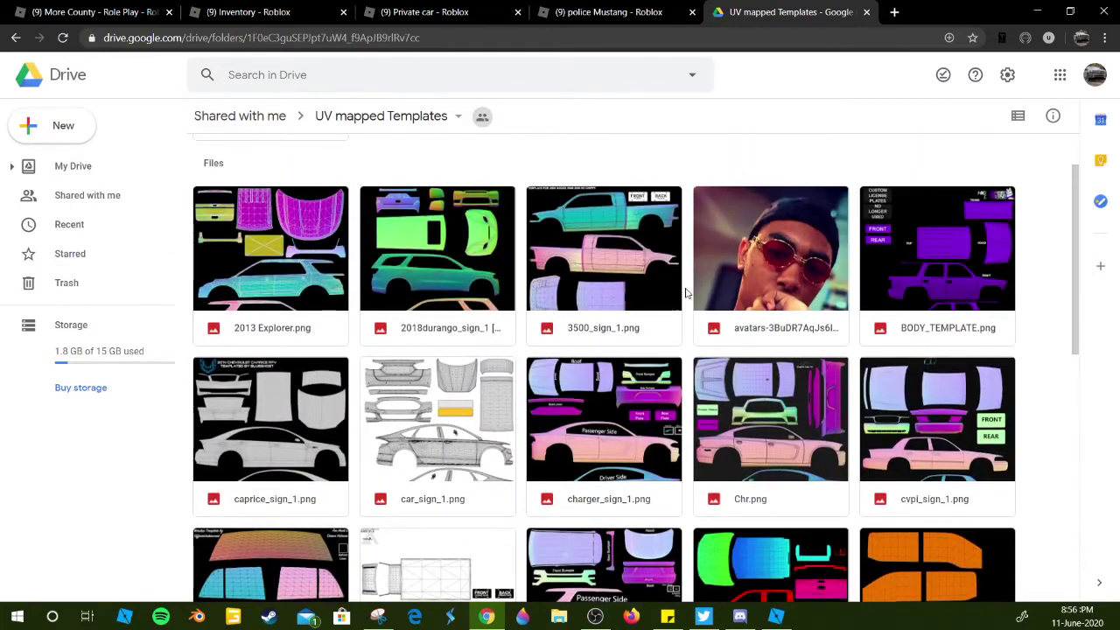
scroll(615, 453, down, 3)
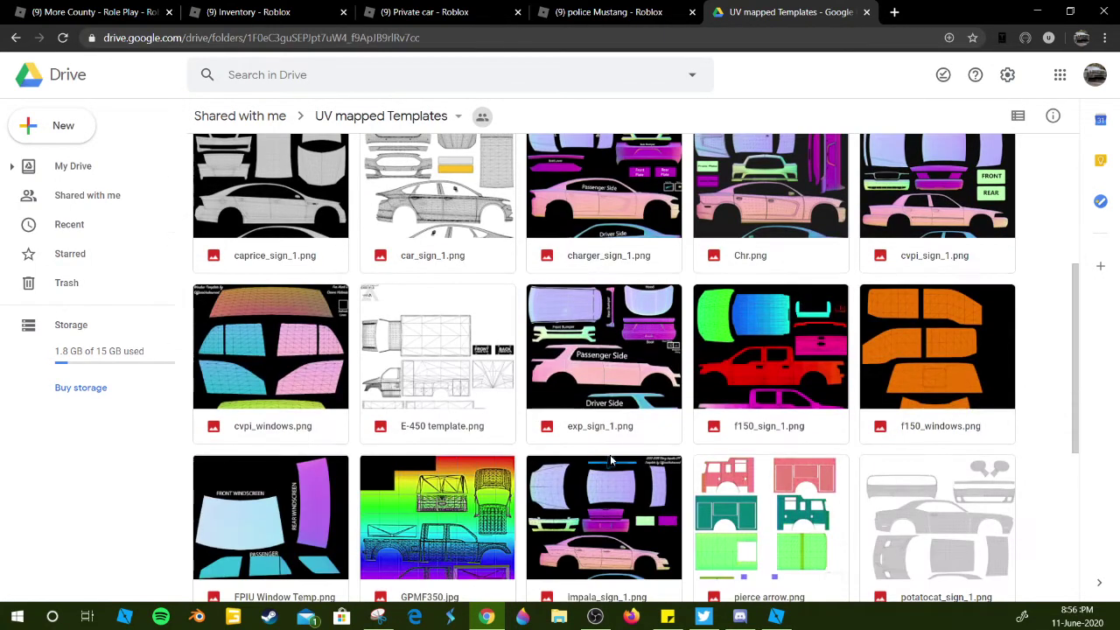
scroll(525, 400, down, 4)
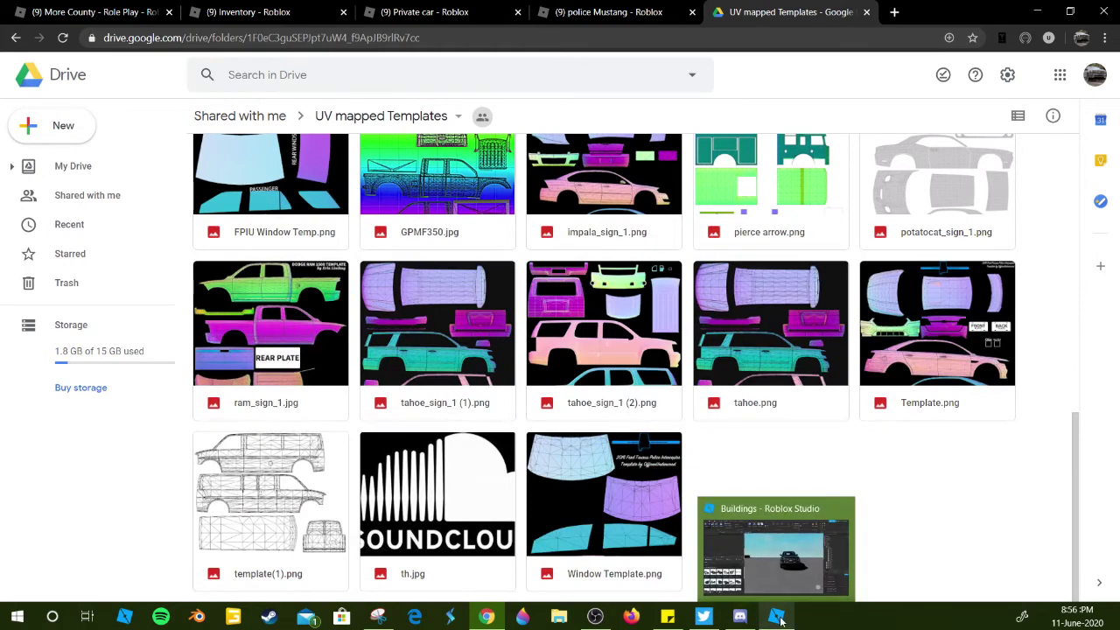
- Switch to Roblox Studio, deselect the 2015 GM Chevy Tahoe and inspect its sides and front
click(782, 619)
click(643, 320)
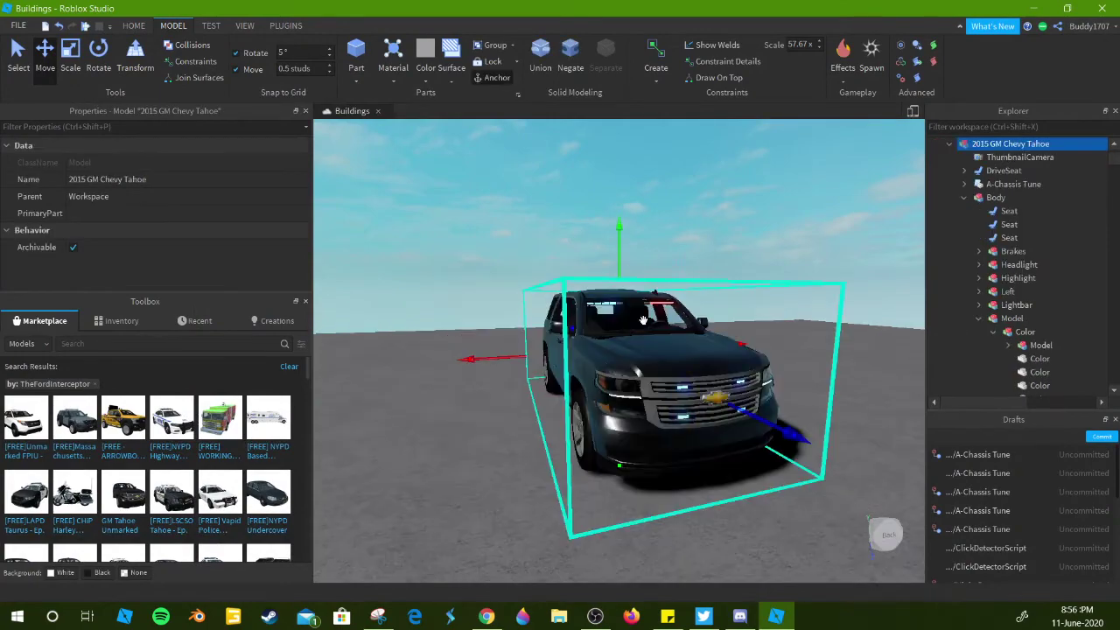
key(d)
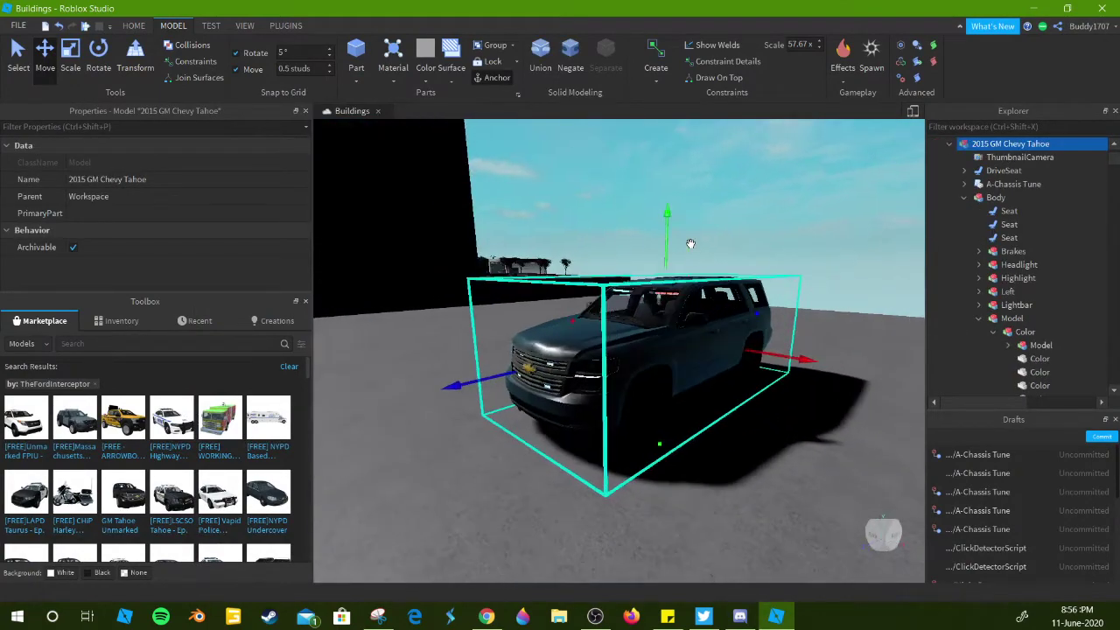
key(a)
click(697, 241)
key(w)
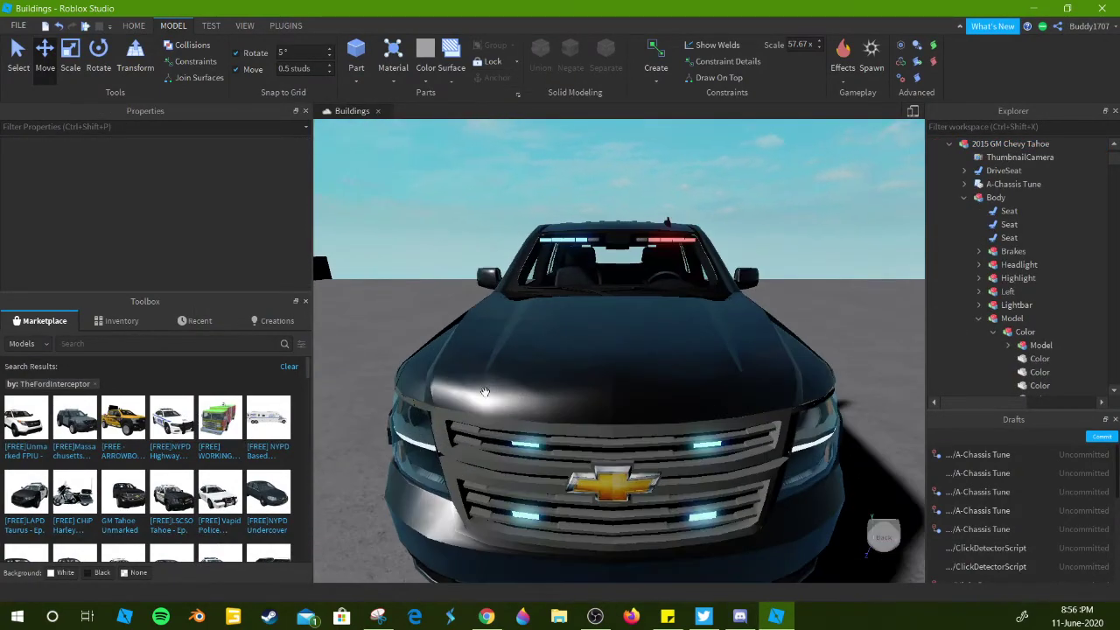
scroll(484, 391, down, 5)
- Close the Toolbox and Drafts windows to free up workspace around the Tahoe
click(306, 302)
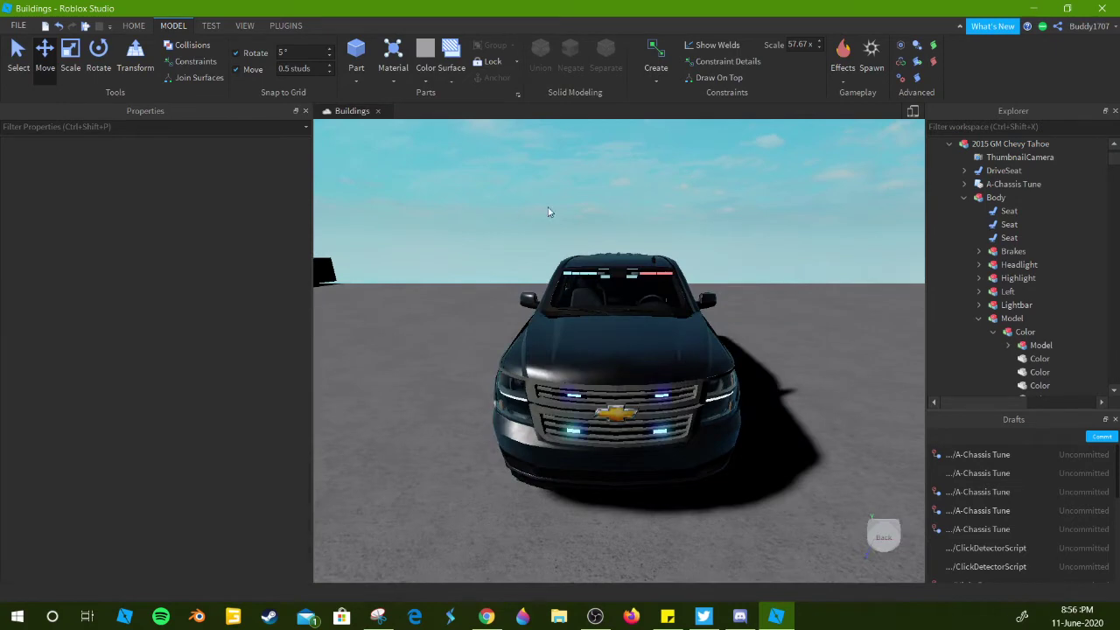
key(d)
key(s)
key(s)
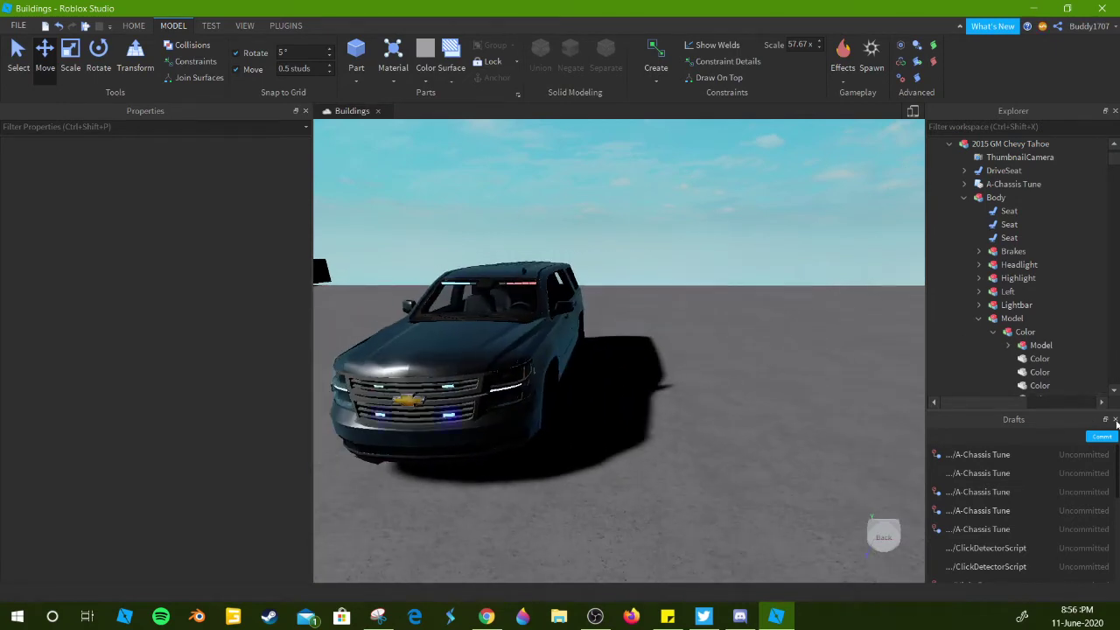
click(1114, 420)
- Examine the Chevy Tahoe model's body up close and from an angled front view
drag(775, 262, 660, 353)
scroll(748, 222, up, 5)
key(q)
key(a)
scroll(660, 353, down, 3)
scroll(637, 207, down, 4)
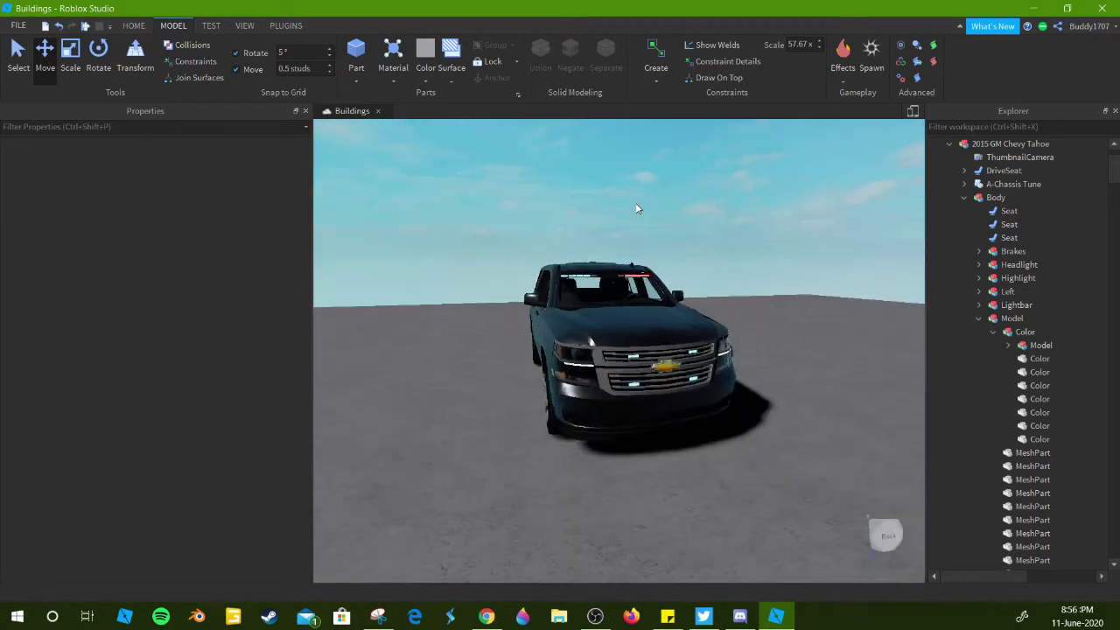
scroll(647, 234, up, 3)
scroll(629, 499, down, 1)
click(595, 616)
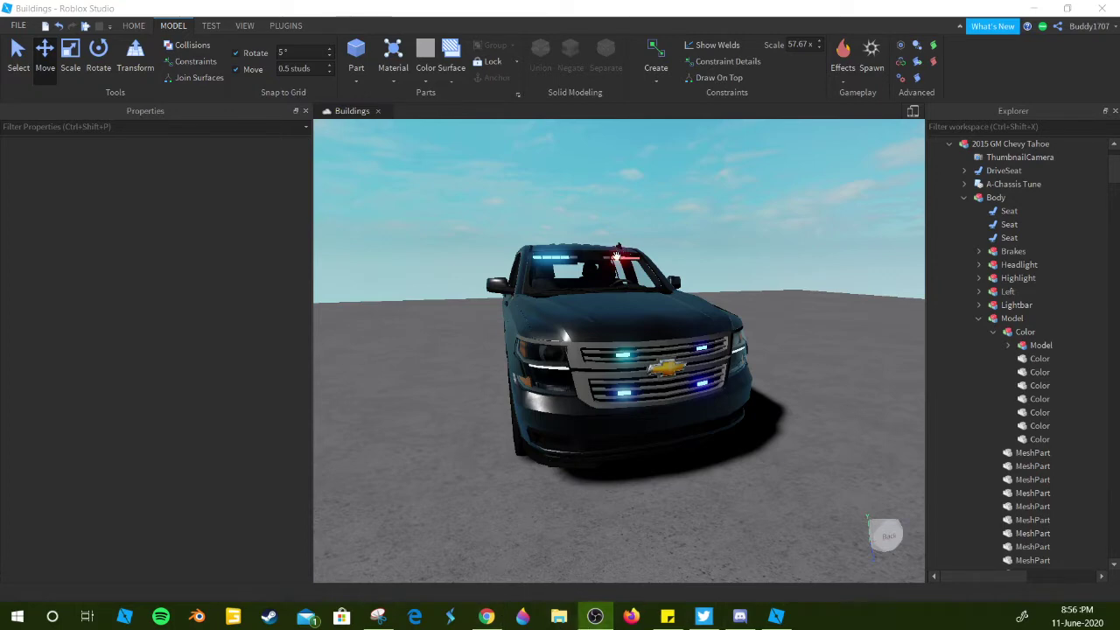
click(419, 317)
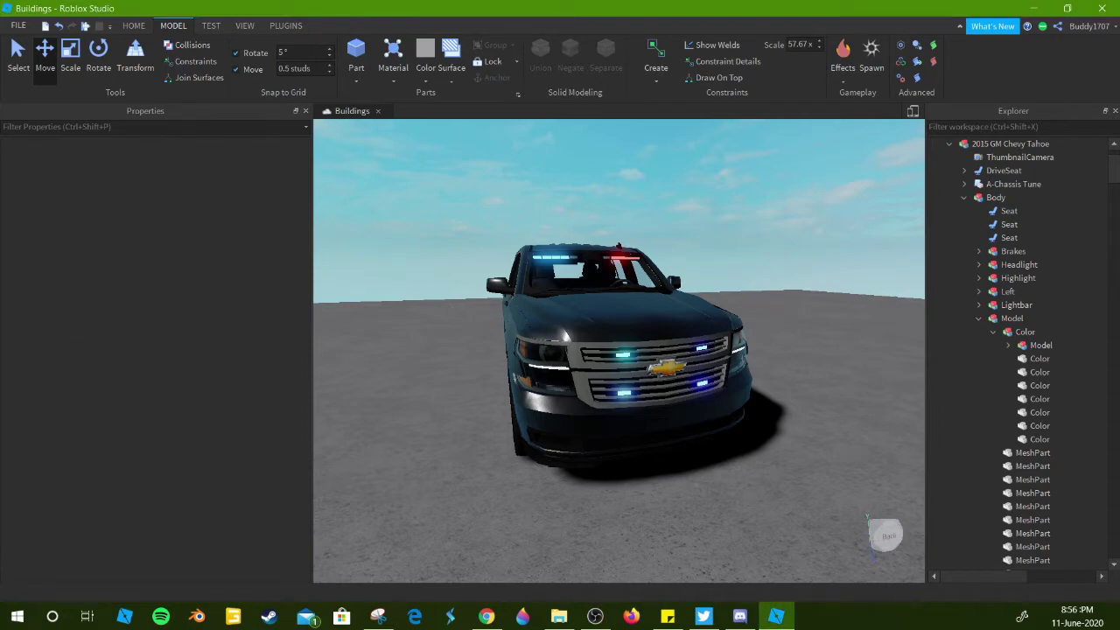
- Switch to the Downloads folder in File Explorer and look through the saved templates and wraps
key(alt+Tab)
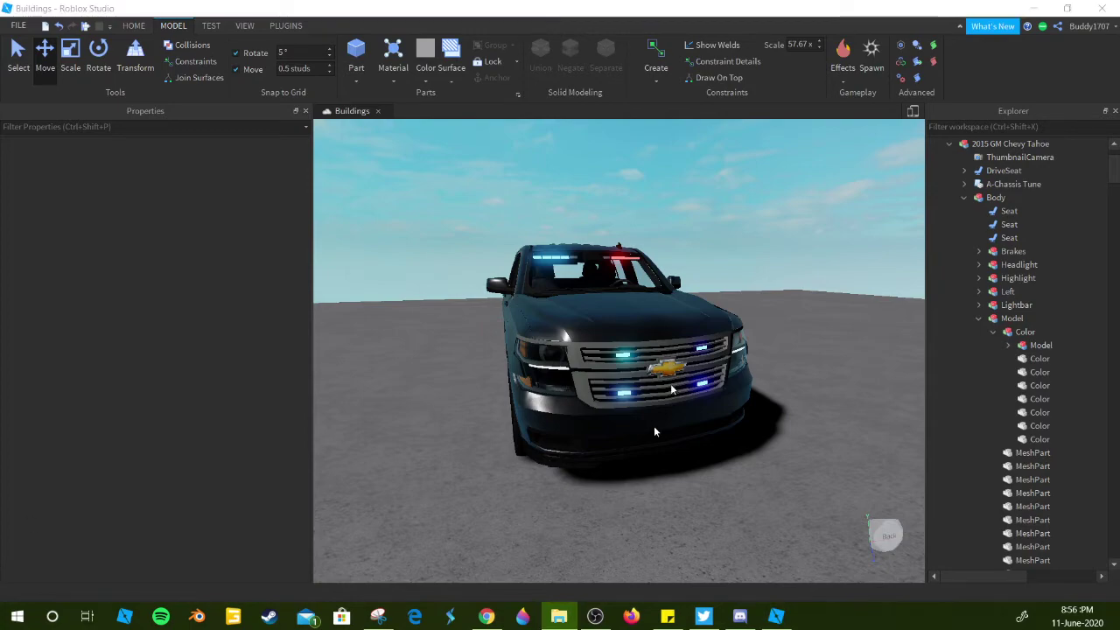
drag(654, 425, 613, 1)
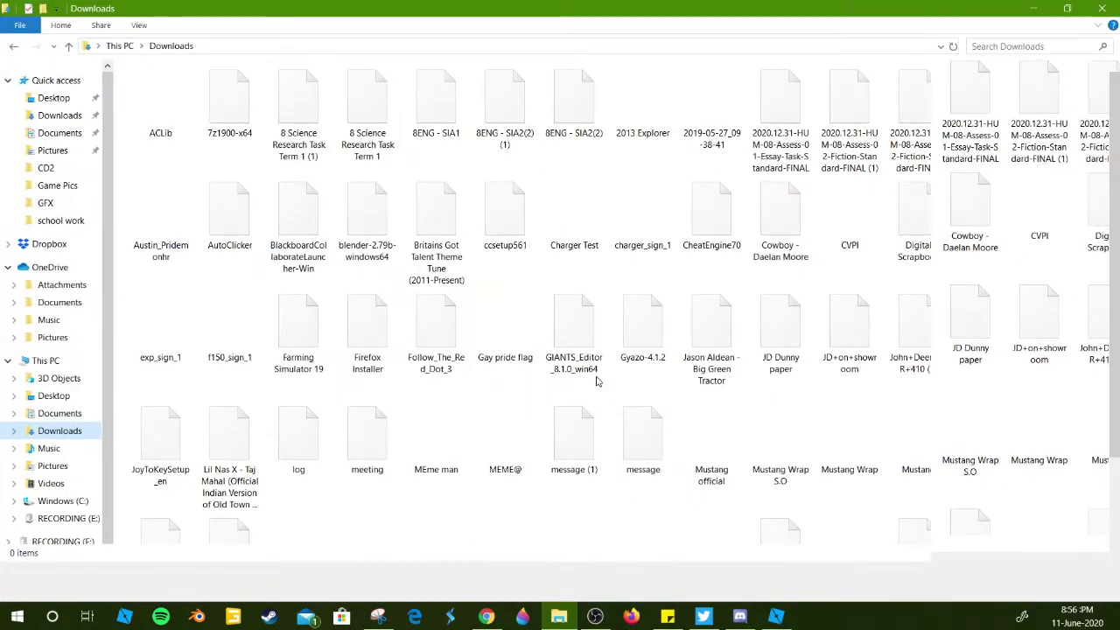
scroll(612, 380, down, 2)
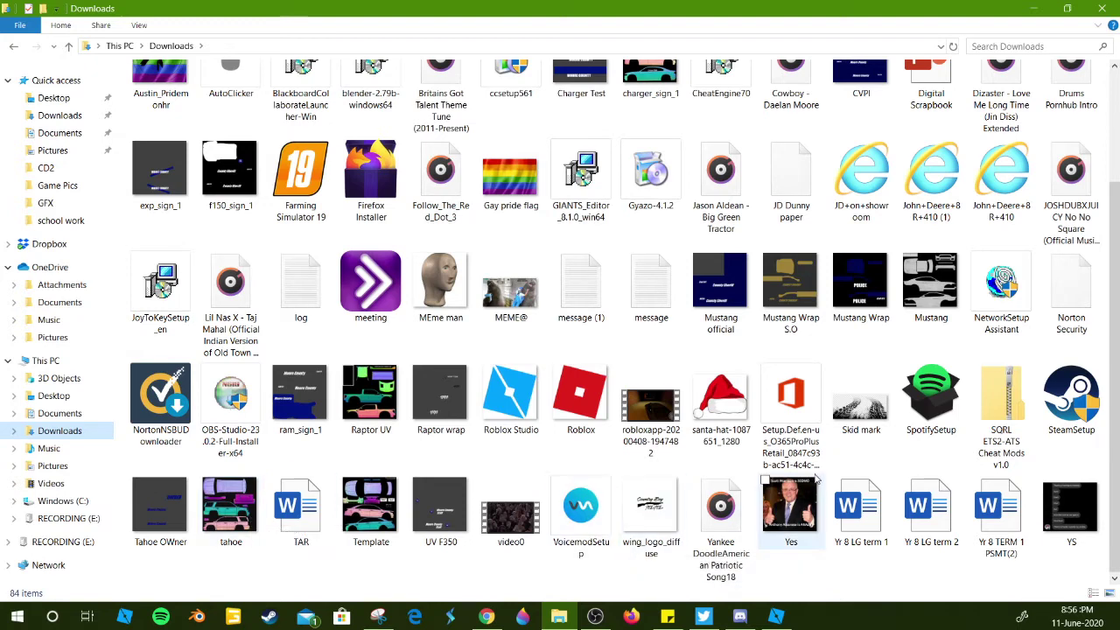
scroll(819, 472, up, 2)
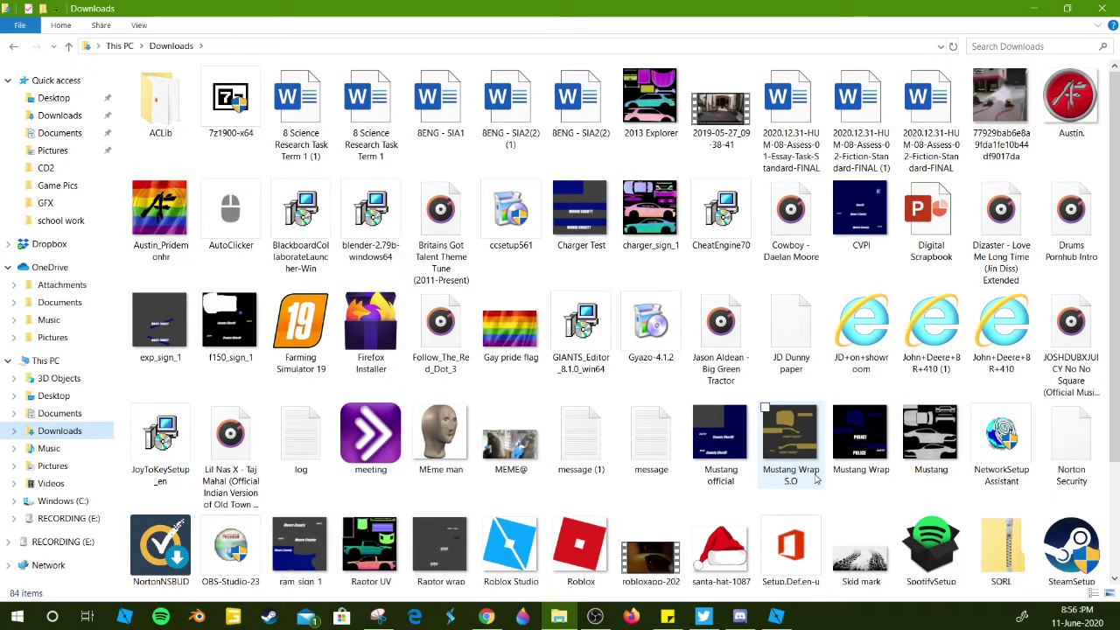
scroll(815, 477, down, 2)
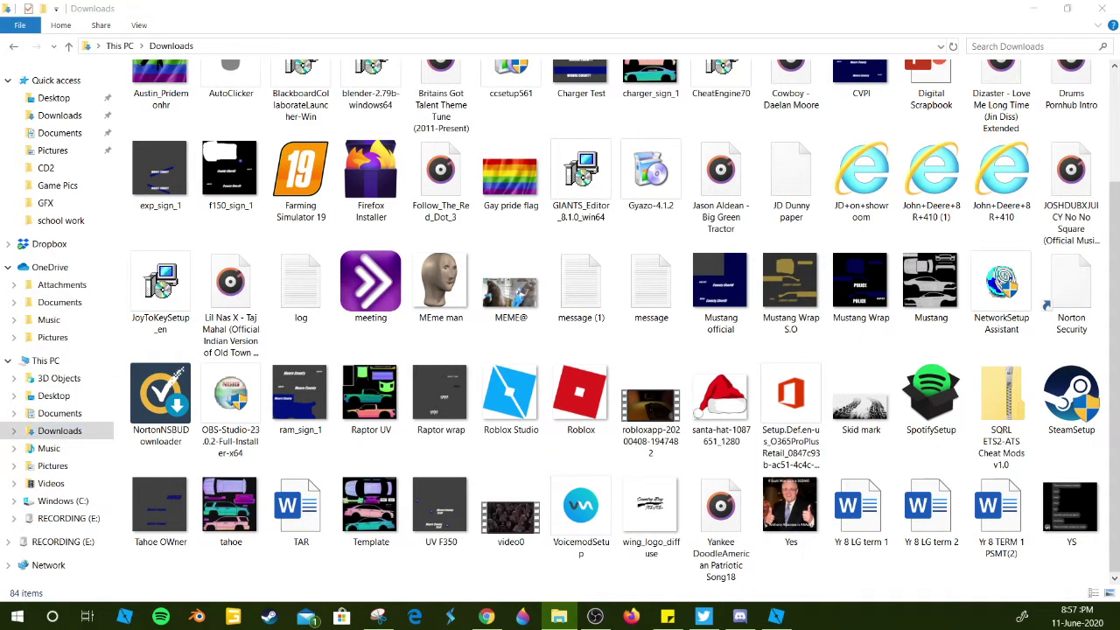
- Return to the browser's UV mapped Templates folder and close the police Mustang page
key(alt+Tab)
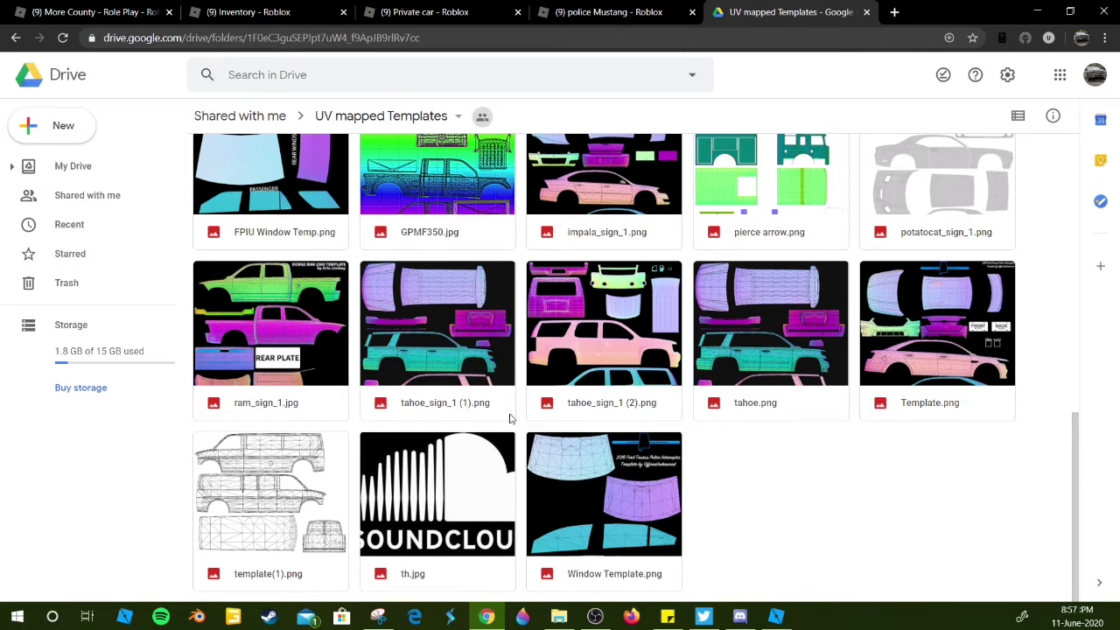
scroll(514, 419, up, 2)
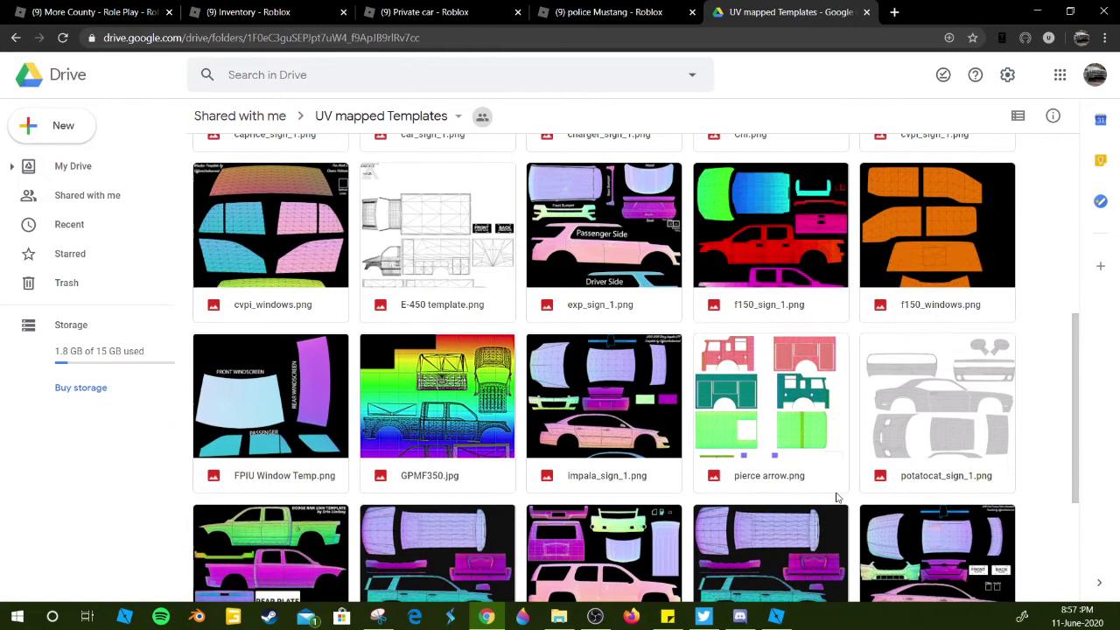
scroll(837, 495, up, 3)
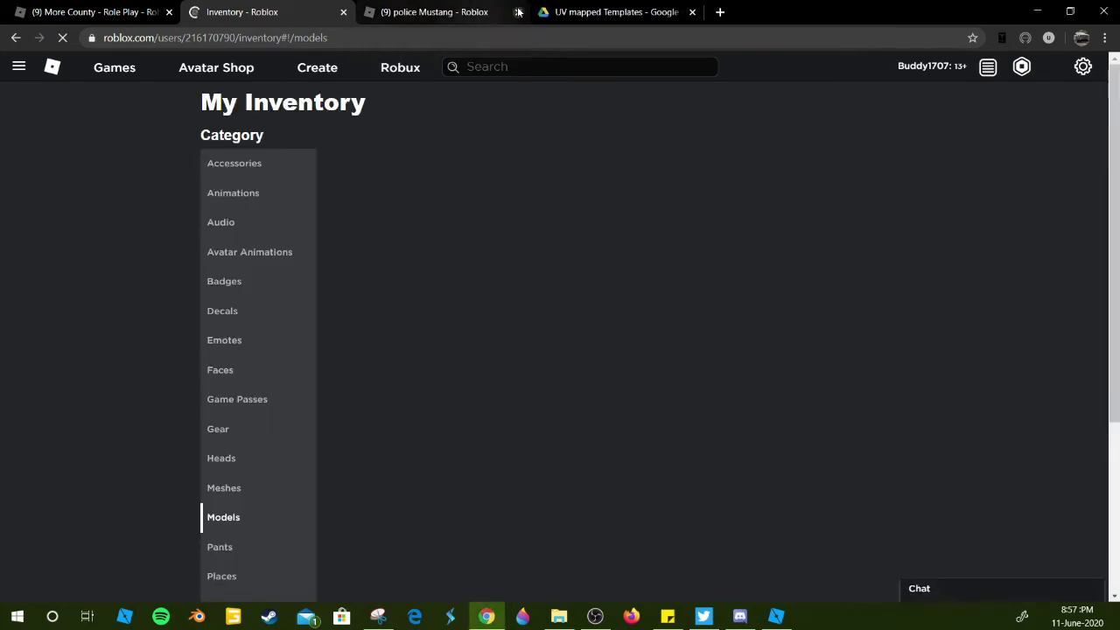
click(518, 11)
click(170, 13)
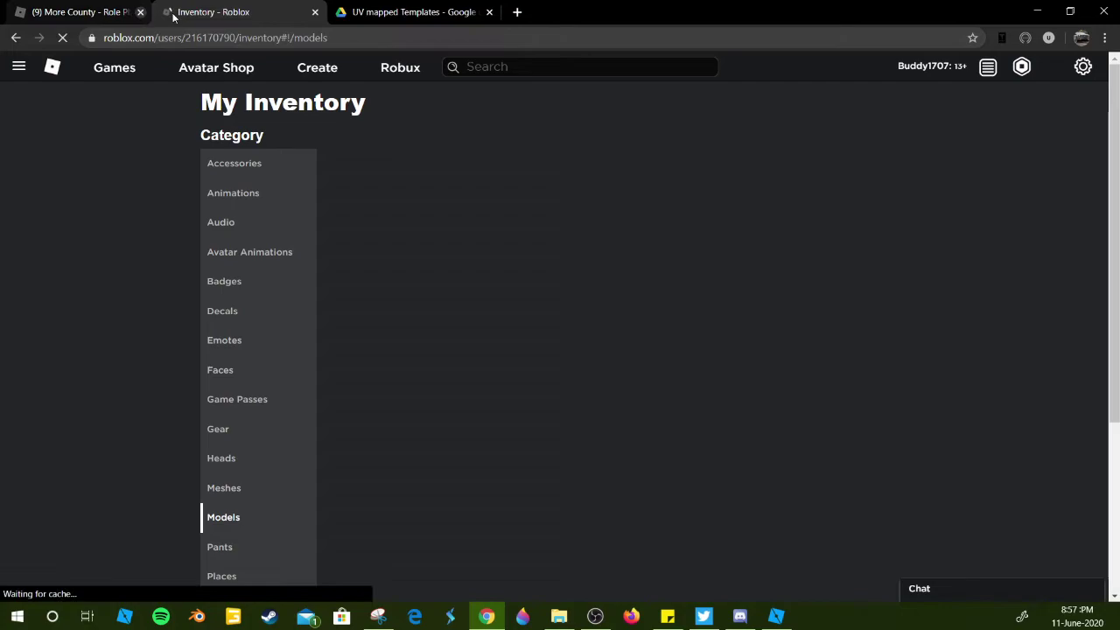
- Open the tahoe template image from the Downloads folder in paint.net
click(568, 622)
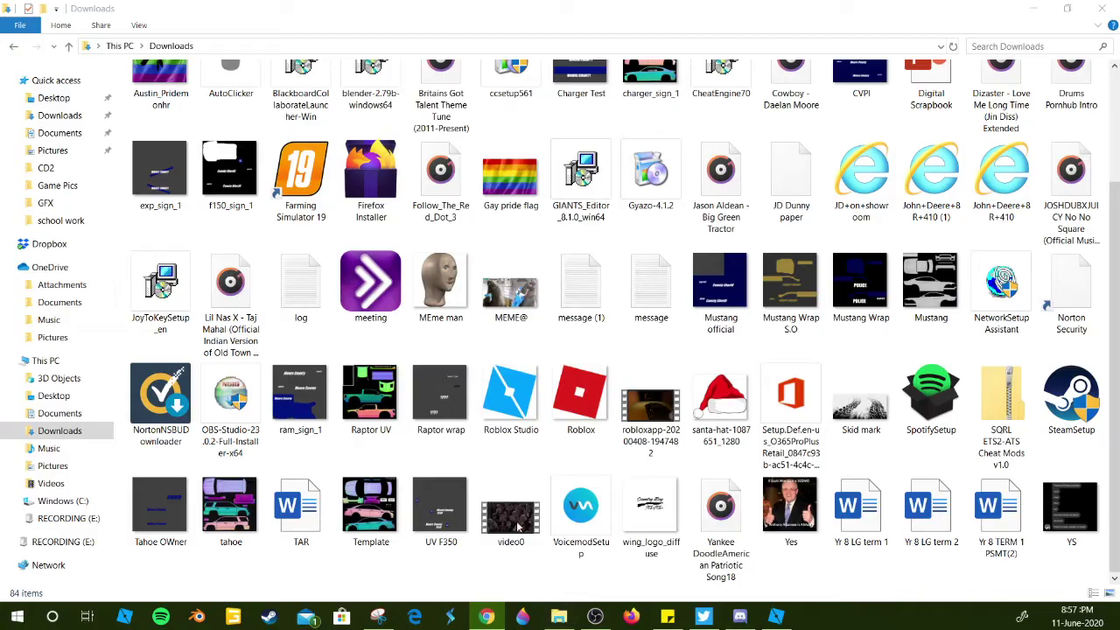
click(231, 512)
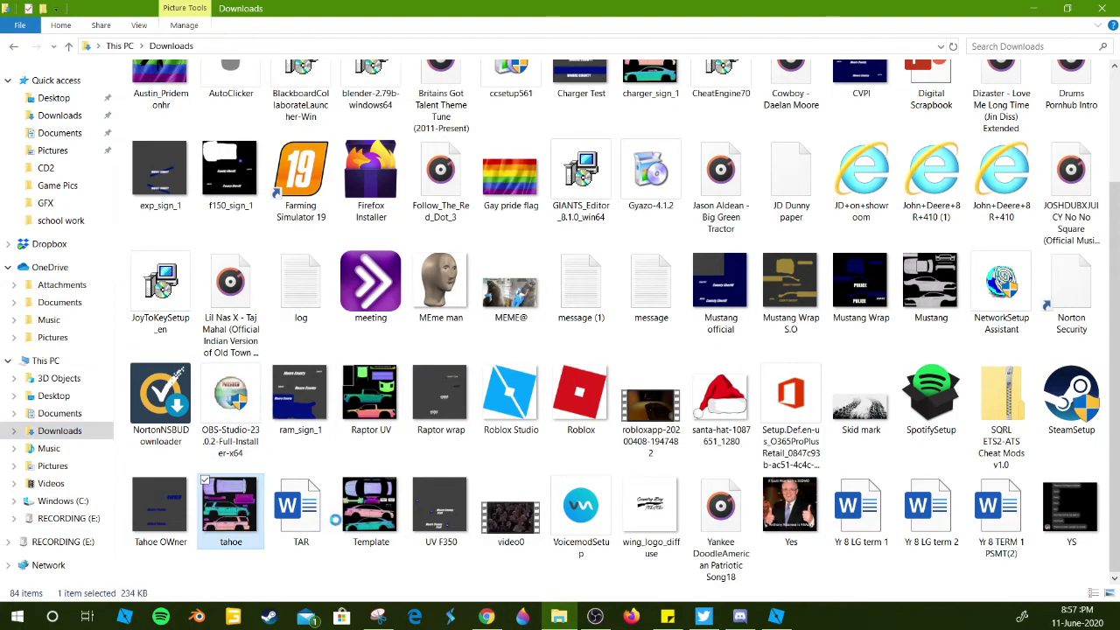
key(Menu)
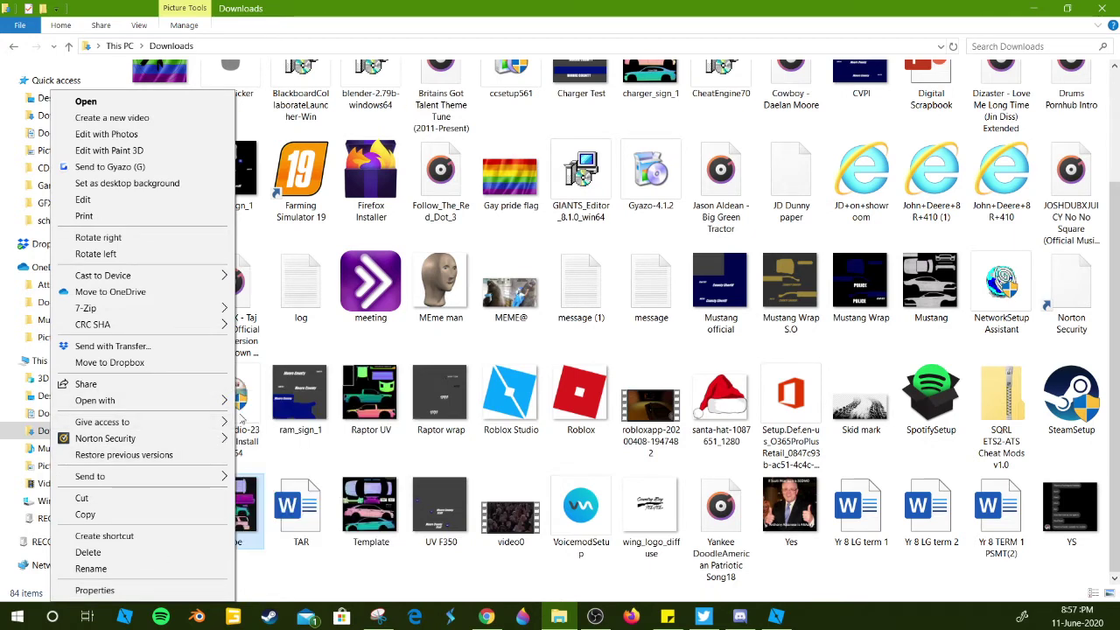
mouse_move(192, 402)
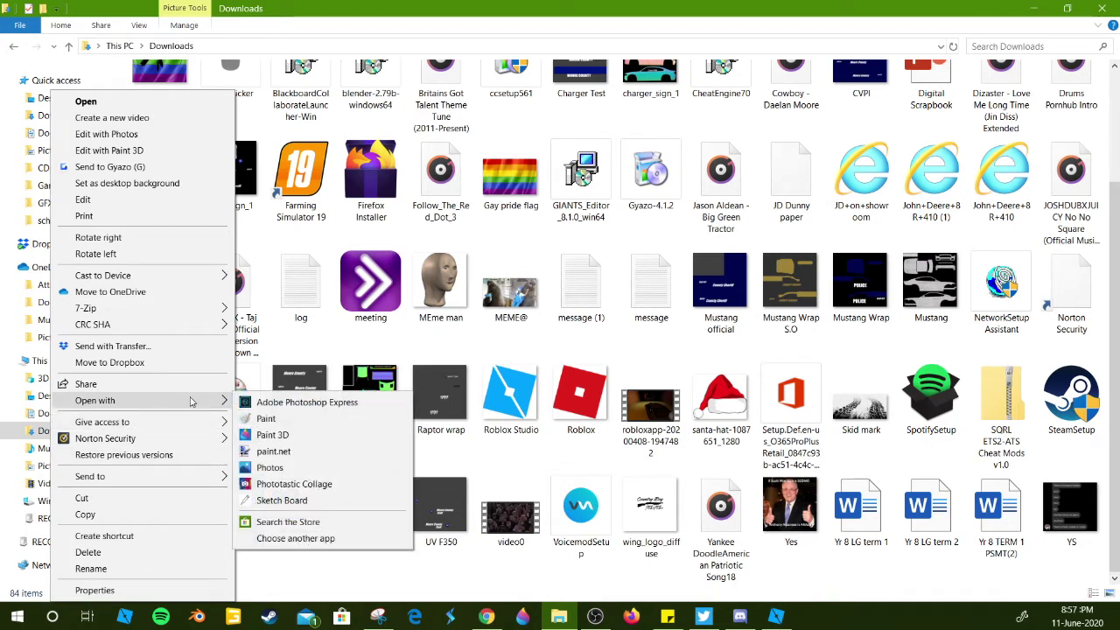
click(333, 458)
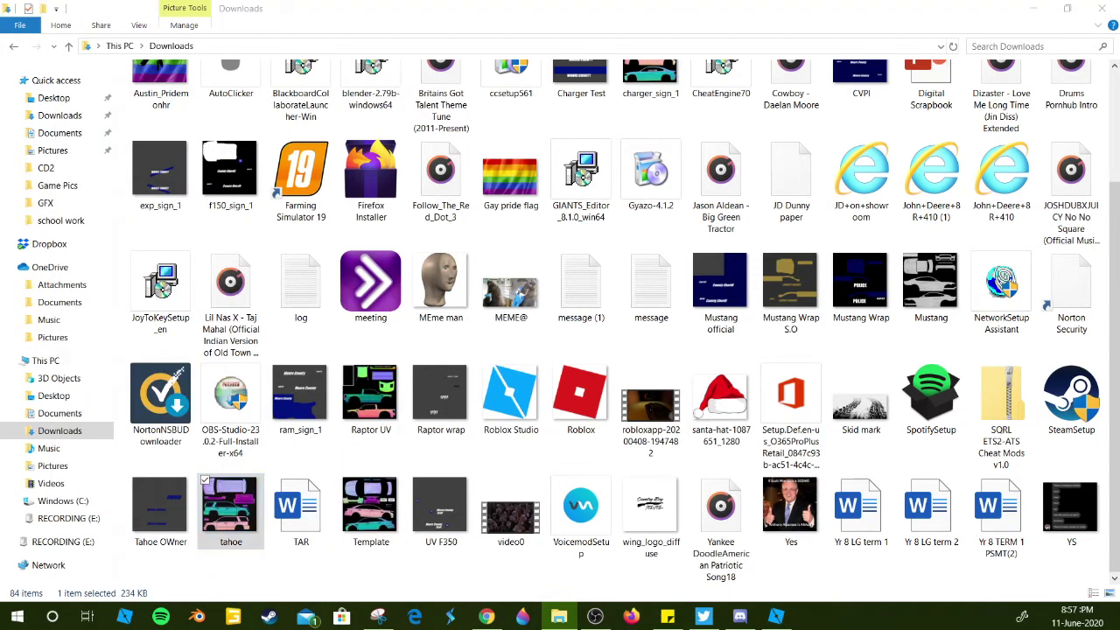
click(695, 617)
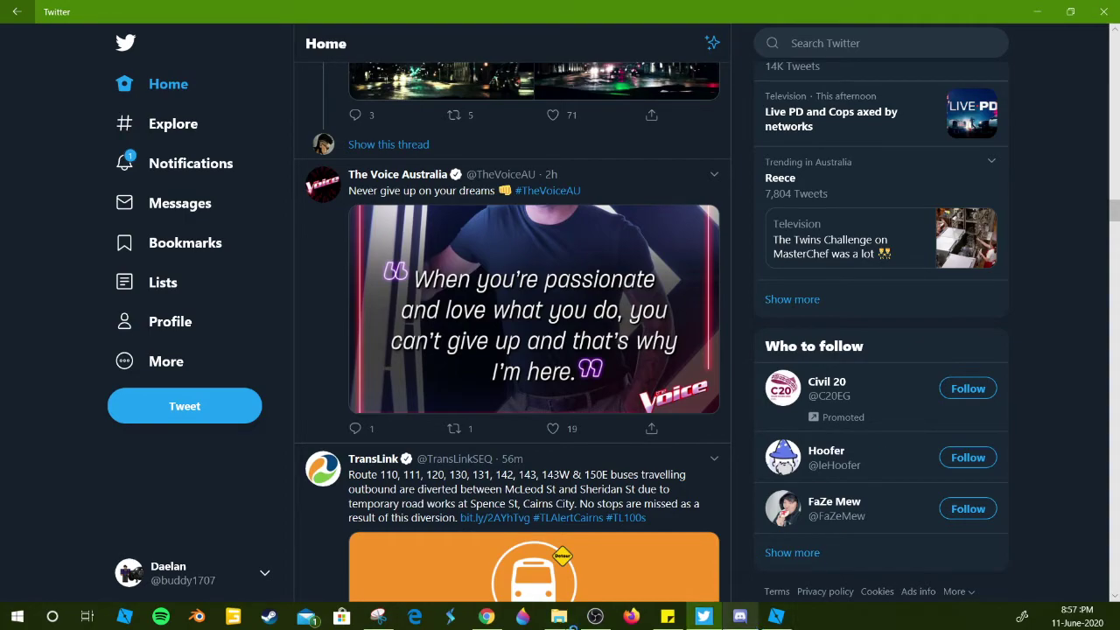
click(560, 618)
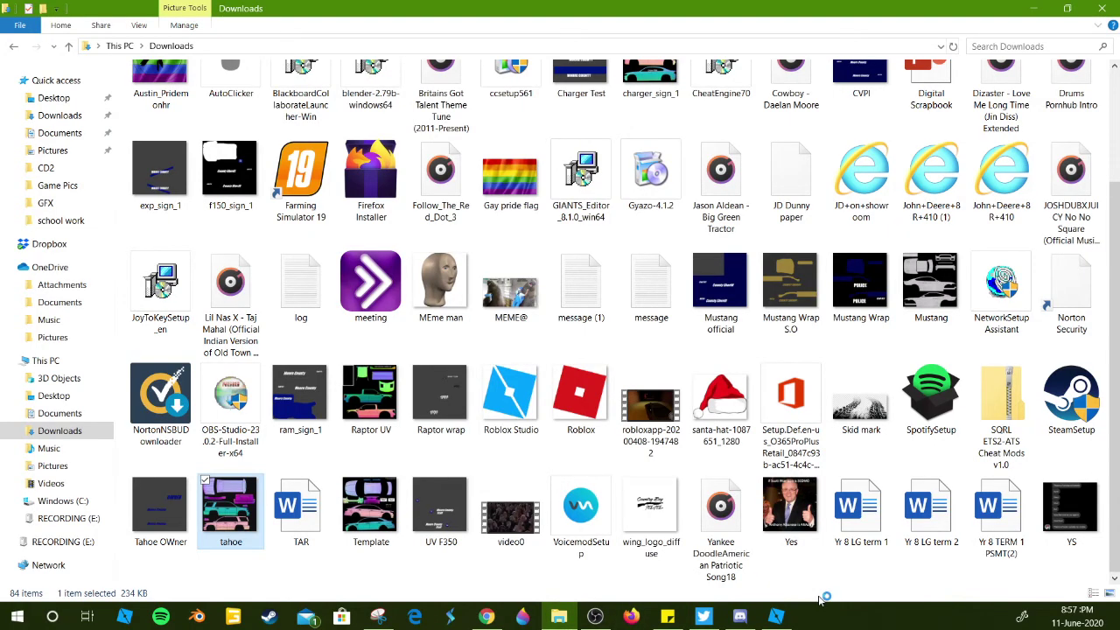
mouse_move(741, 615)
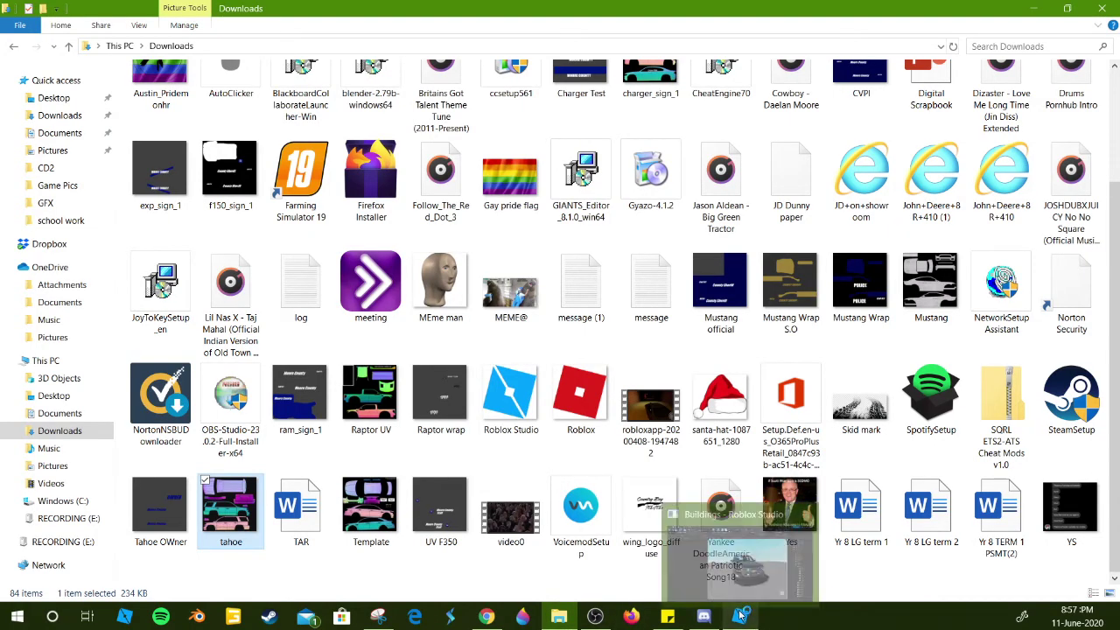
click(814, 615)
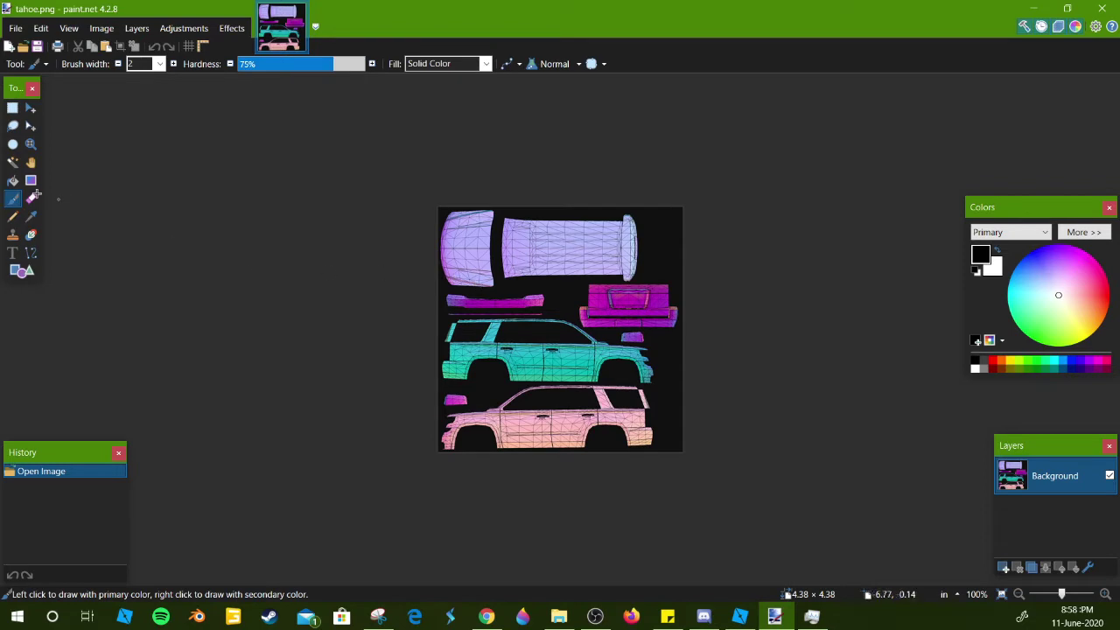
- Add a new empty layer above the Tahoe template background
scroll(544, 310, up, 3)
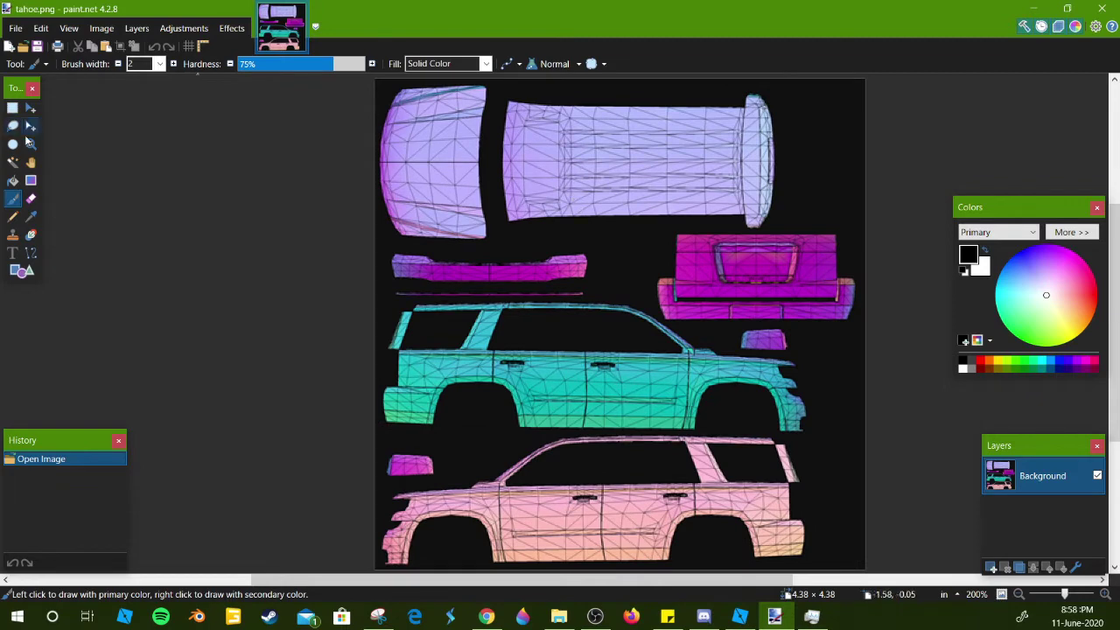
drag(445, 346, 442, 349)
click(328, 361)
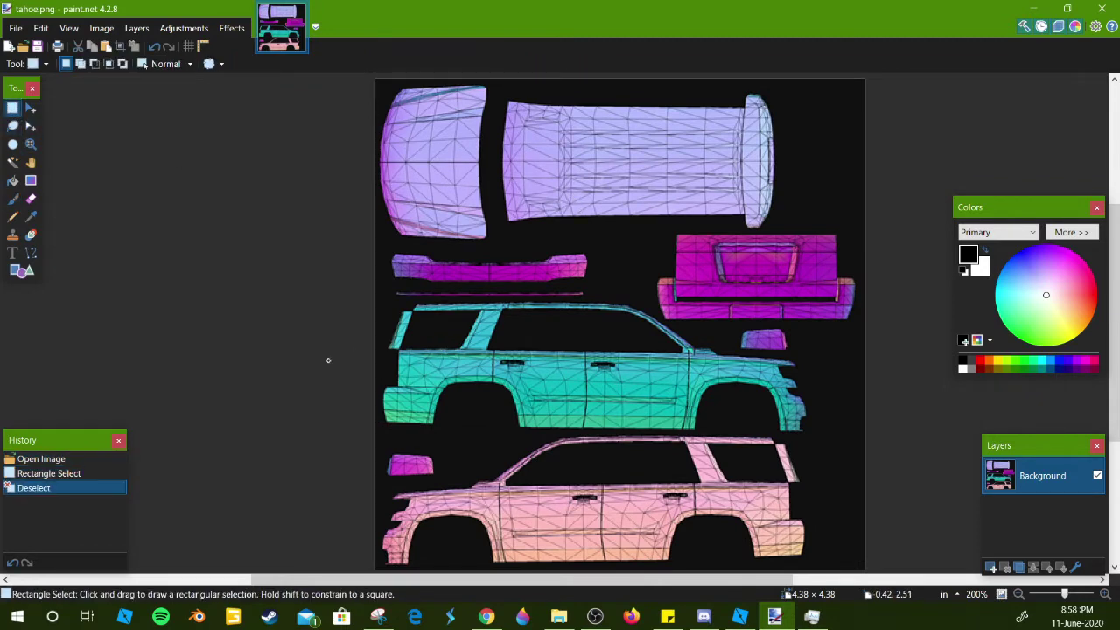
click(992, 568)
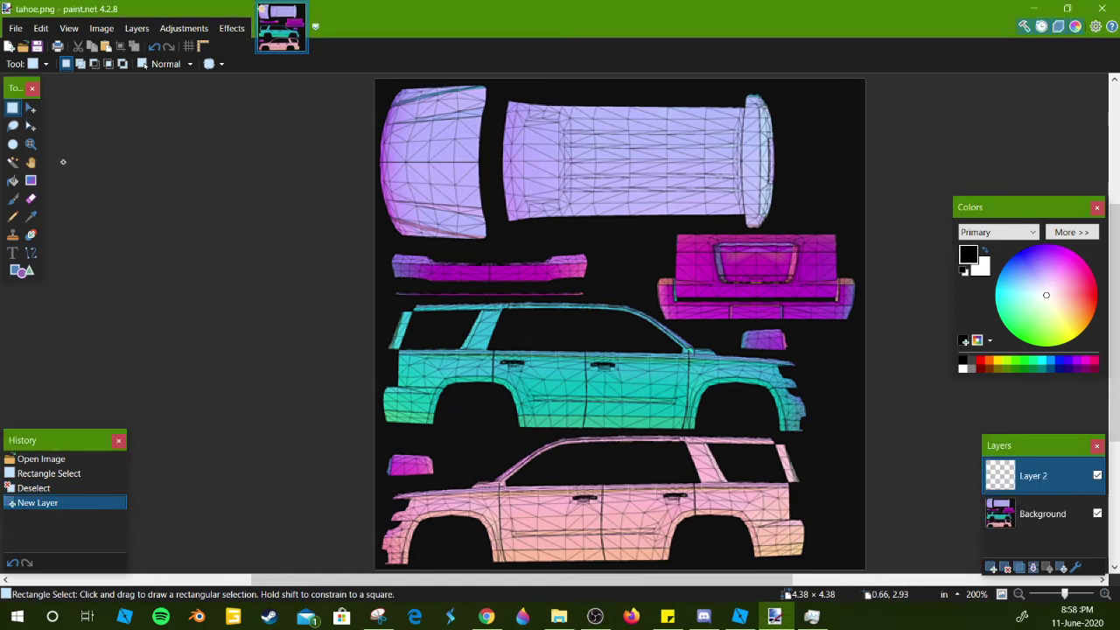
click(30, 285)
click(23, 271)
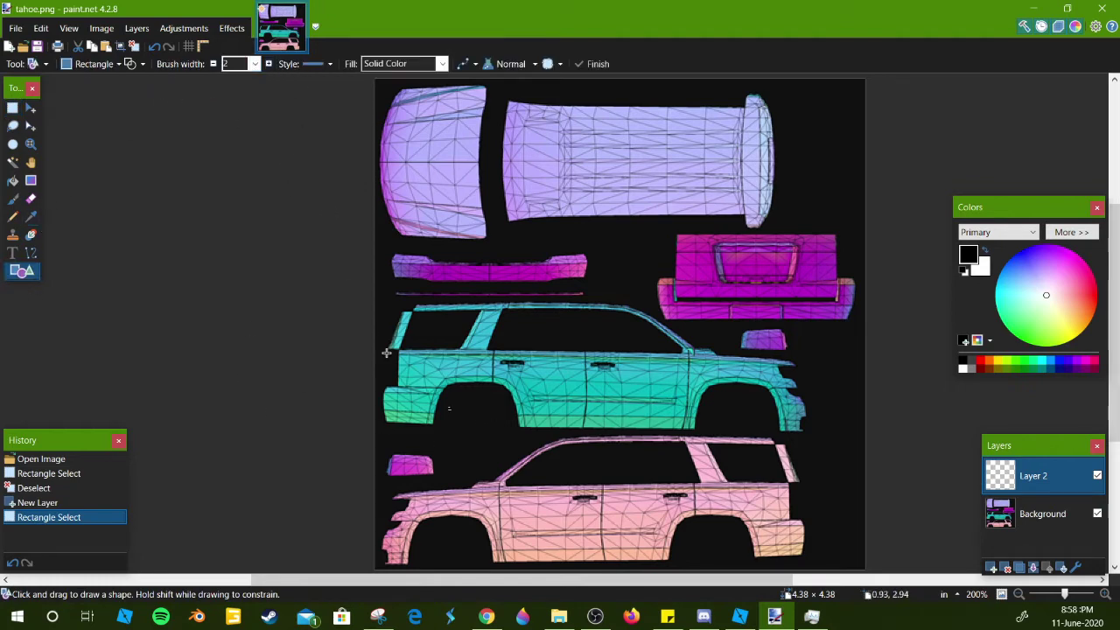
drag(386, 353, 633, 405)
mouse_move(507, 336)
mouse_down()
mouse_move(475, 318)
mouse_move(469, 333)
mouse_up()
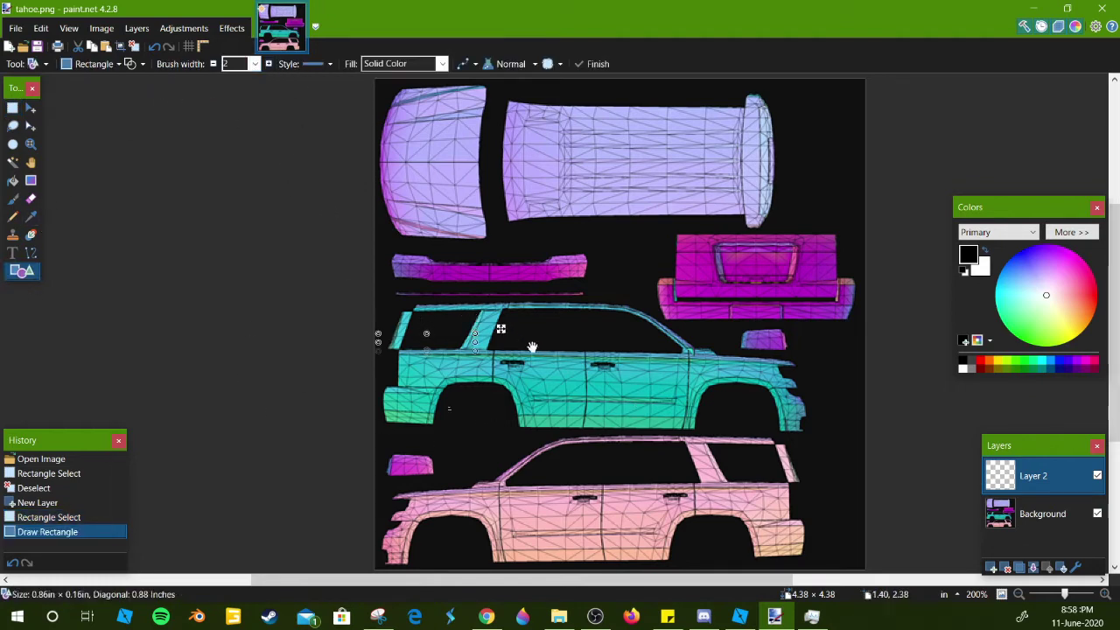
key(ctrl+z)
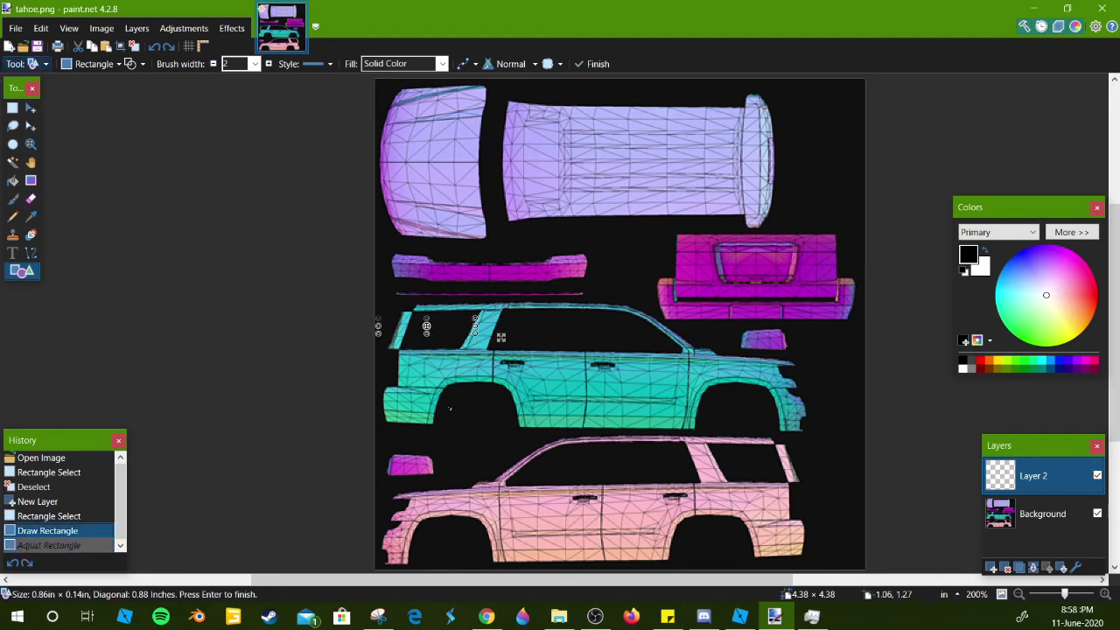
click(12, 108)
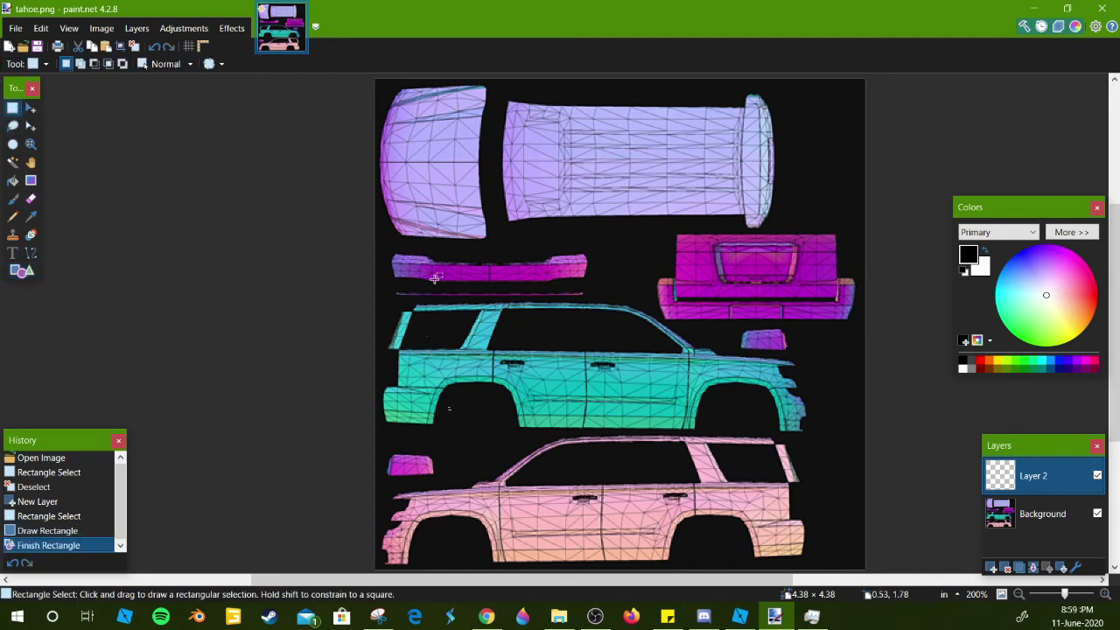
key(Delete)
drag(375, 299, 735, 464)
key(Delete)
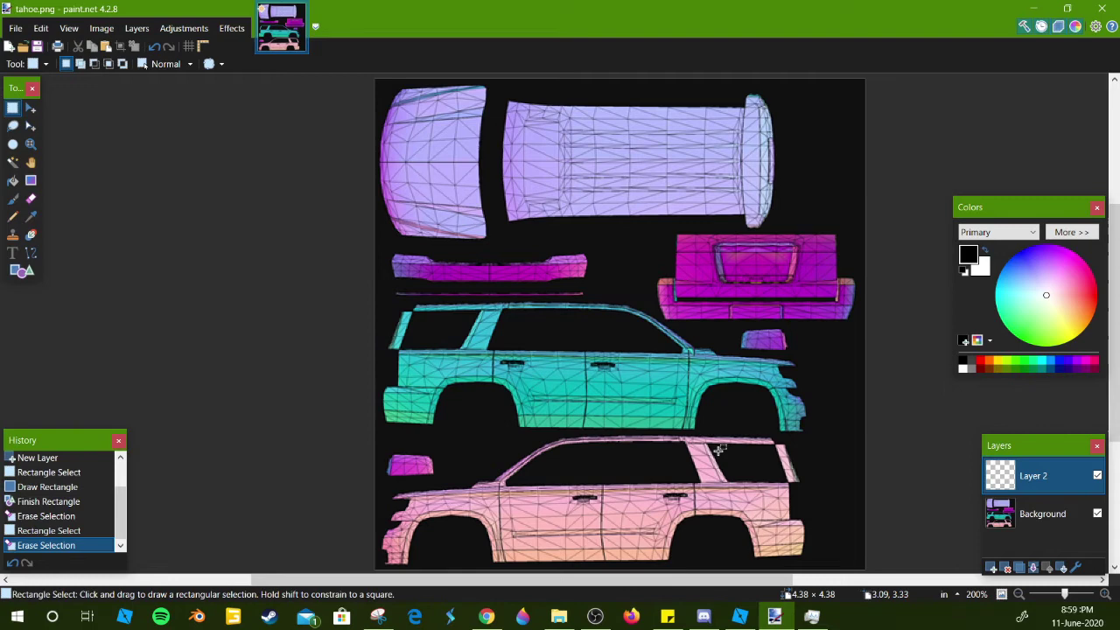
- Set the brush width to 40 and try a black rectangle outline over the teal side view, undoing the shape
click(27, 269)
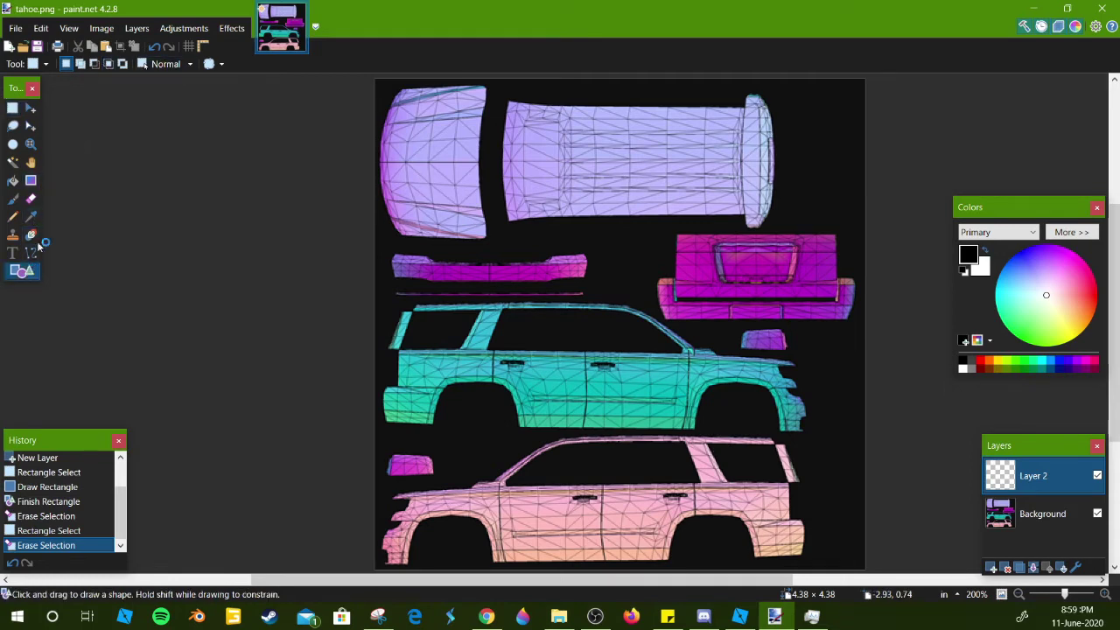
click(255, 65)
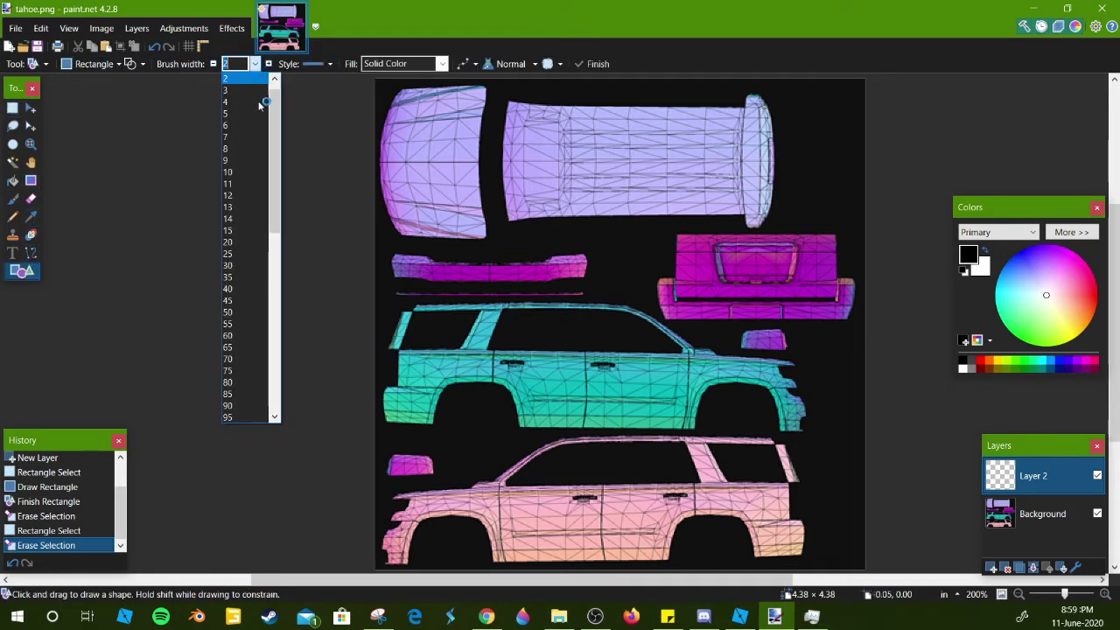
click(250, 289)
drag(375, 311, 765, 454)
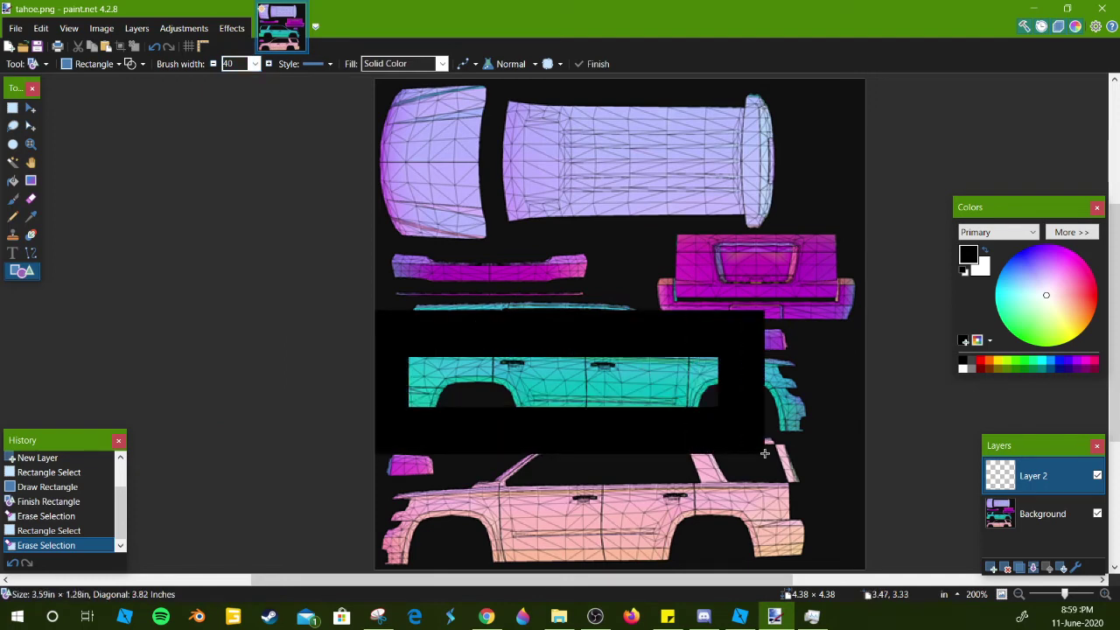
key(ctrl+z)
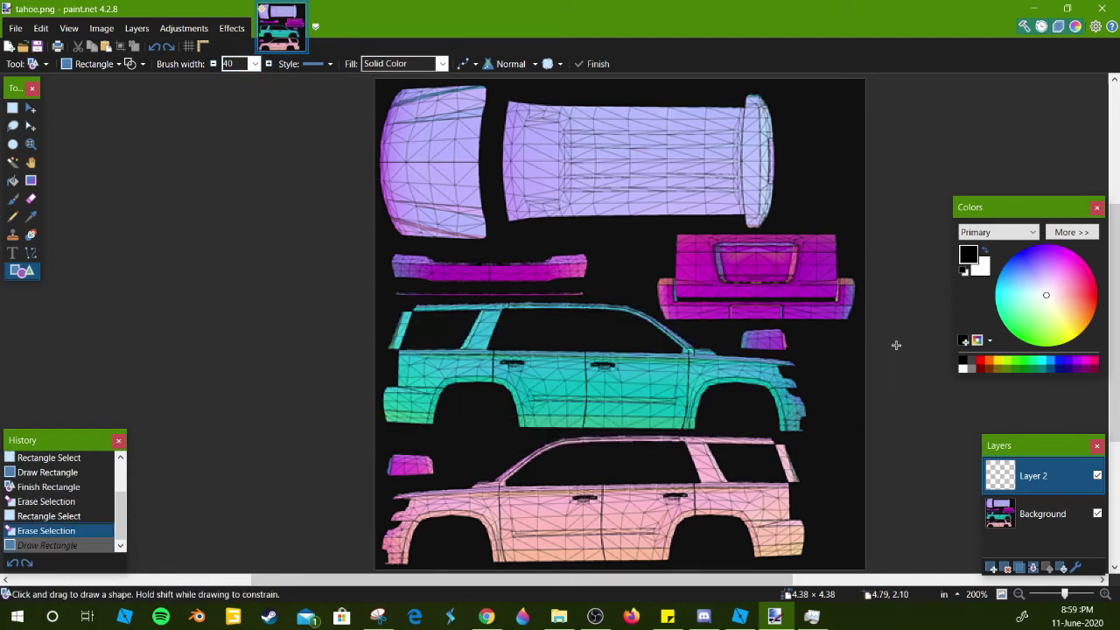
- Set the primary color to dark navy blue and try a rectangle over the rear of the teal side view, undoing the shape
click(1071, 232)
click(841, 405)
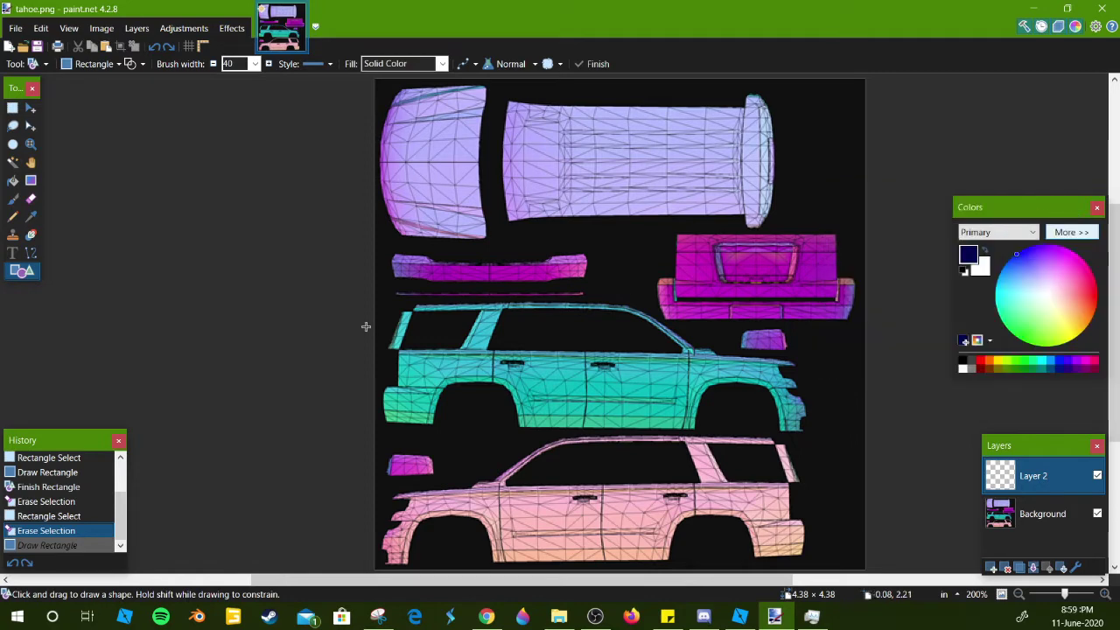
drag(366, 303, 449, 392)
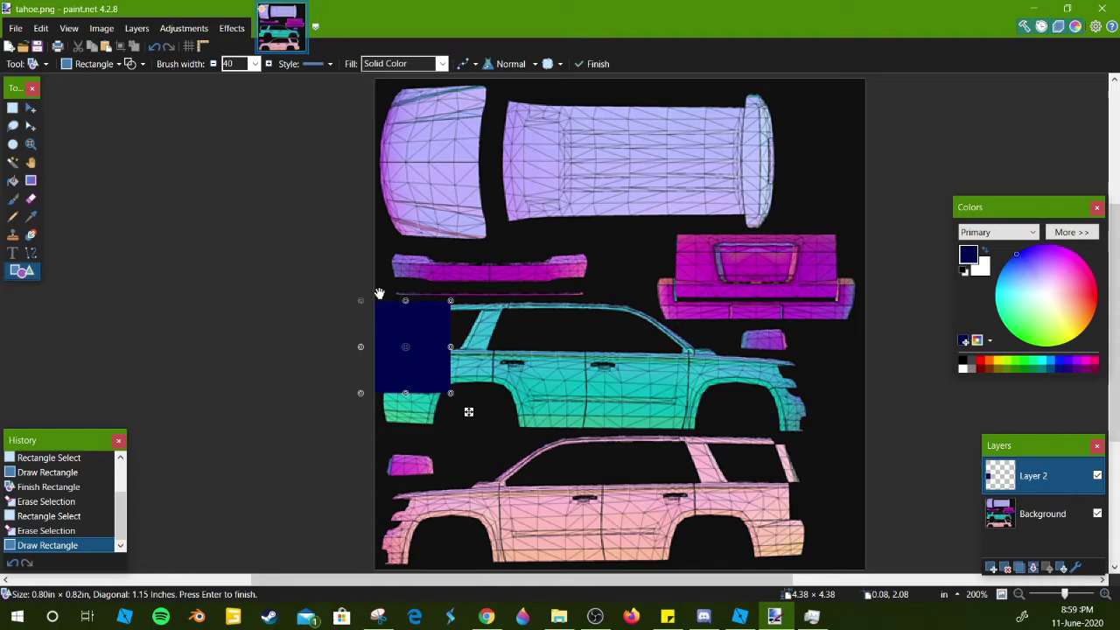
key(ctrl+z)
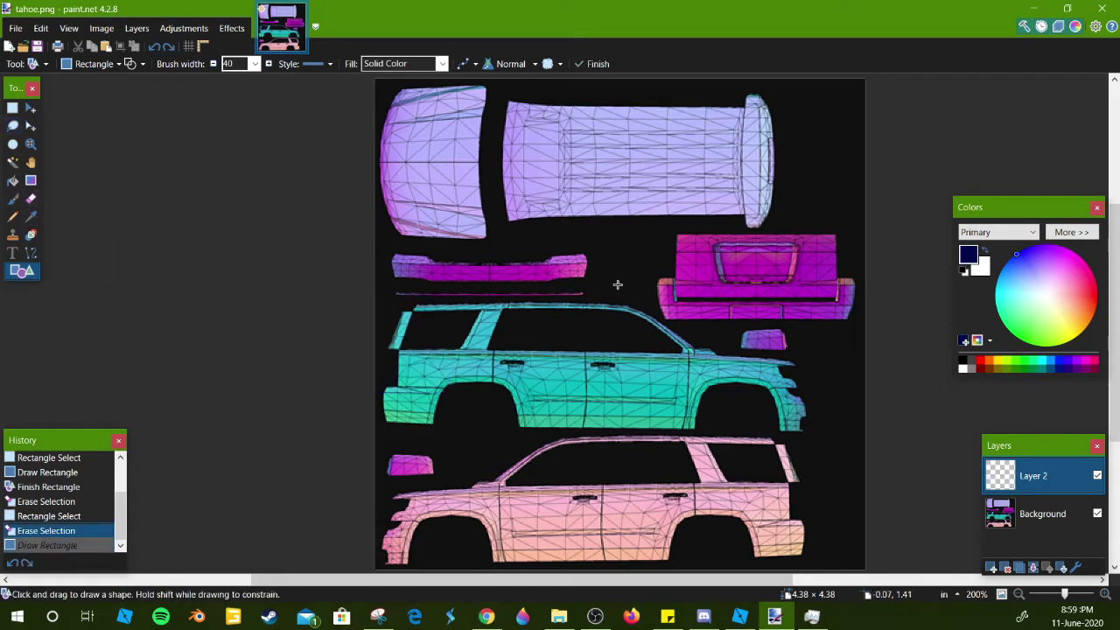
- Paint over the teal and pink side views in navy with the Paintbrush, setting its hardness to 100%
click(16, 200)
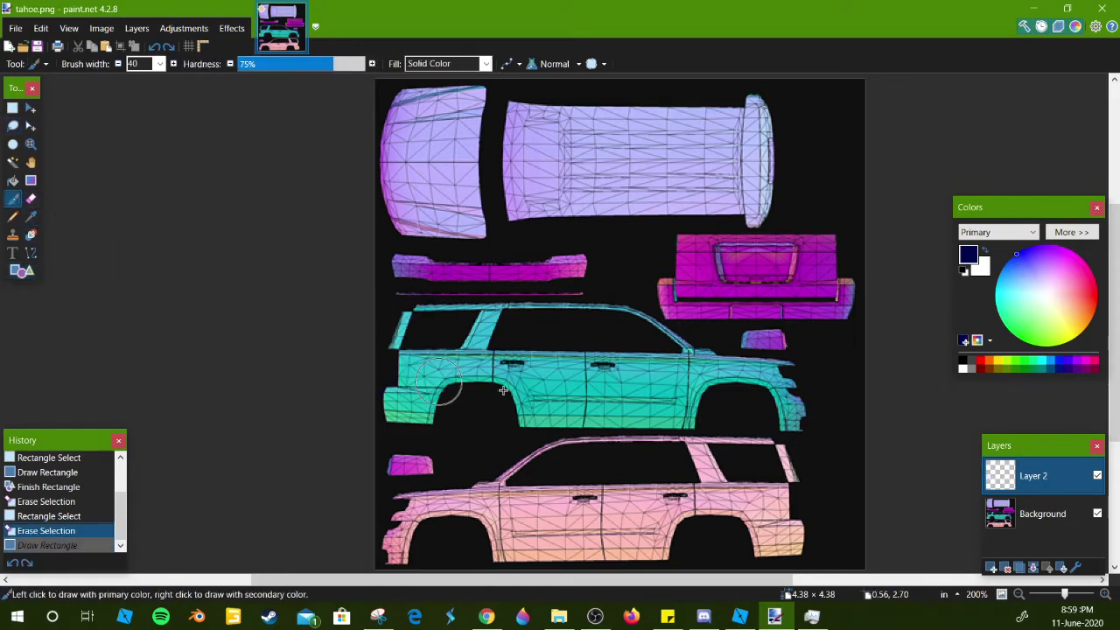
mouse_move(416, 357)
mouse_down()
mouse_move(412, 397)
mouse_move(395, 412)
mouse_up()
drag(338, 63, 364, 63)
mouse_move(429, 368)
mouse_down()
mouse_move(397, 378)
mouse_move(399, 360)
mouse_move(416, 321)
mouse_move(625, 325)
mouse_move(718, 371)
mouse_move(784, 382)
mouse_move(770, 346)
mouse_move(749, 347)
mouse_move(793, 375)
mouse_move(799, 417)
mouse_move(739, 408)
mouse_move(530, 422)
mouse_move(439, 404)
mouse_move(426, 432)
mouse_move(463, 415)
mouse_move(726, 407)
mouse_move(748, 457)
mouse_move(727, 476)
mouse_up()
mouse_move(726, 477)
mouse_down()
mouse_move(775, 460)
mouse_move(760, 446)
mouse_move(795, 478)
mouse_move(796, 534)
mouse_move(780, 547)
mouse_move(416, 554)
mouse_move(381, 530)
mouse_move(394, 445)
mouse_move(422, 434)
mouse_move(422, 458)
mouse_move(382, 514)
mouse_move(382, 550)
mouse_move(398, 391)
mouse_move(385, 367)
mouse_move(398, 439)
mouse_move(517, 495)
mouse_move(762, 467)
mouse_up()
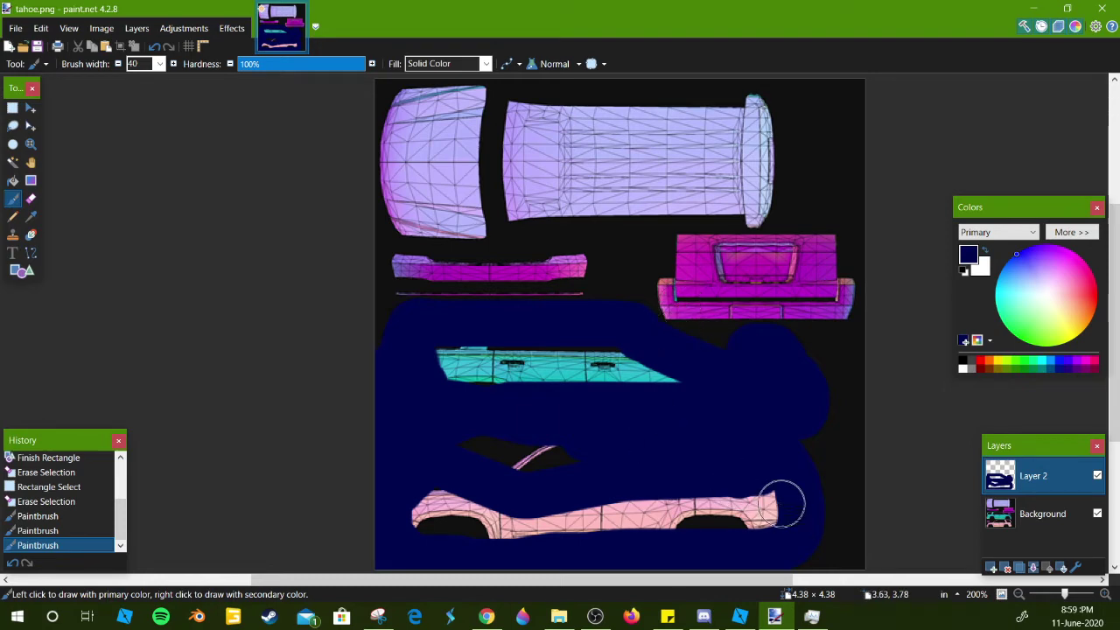
mouse_move(755, 485)
mouse_down()
mouse_move(709, 527)
mouse_move(599, 516)
mouse_move(460, 532)
mouse_move(421, 513)
mouse_move(427, 490)
mouse_move(522, 511)
mouse_move(724, 498)
mouse_move(450, 444)
mouse_move(439, 421)
mouse_move(773, 393)
mouse_move(684, 365)
mouse_move(448, 362)
mouse_move(697, 372)
mouse_up()
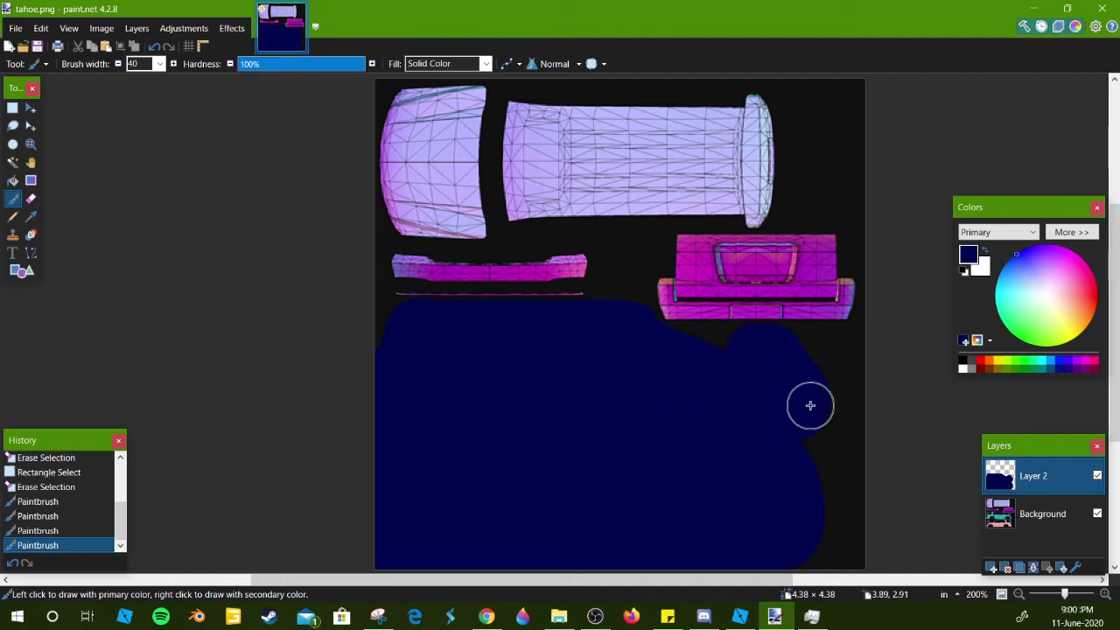
mouse_move(792, 404)
mouse_down()
mouse_move(476, 386)
mouse_move(641, 331)
mouse_up()
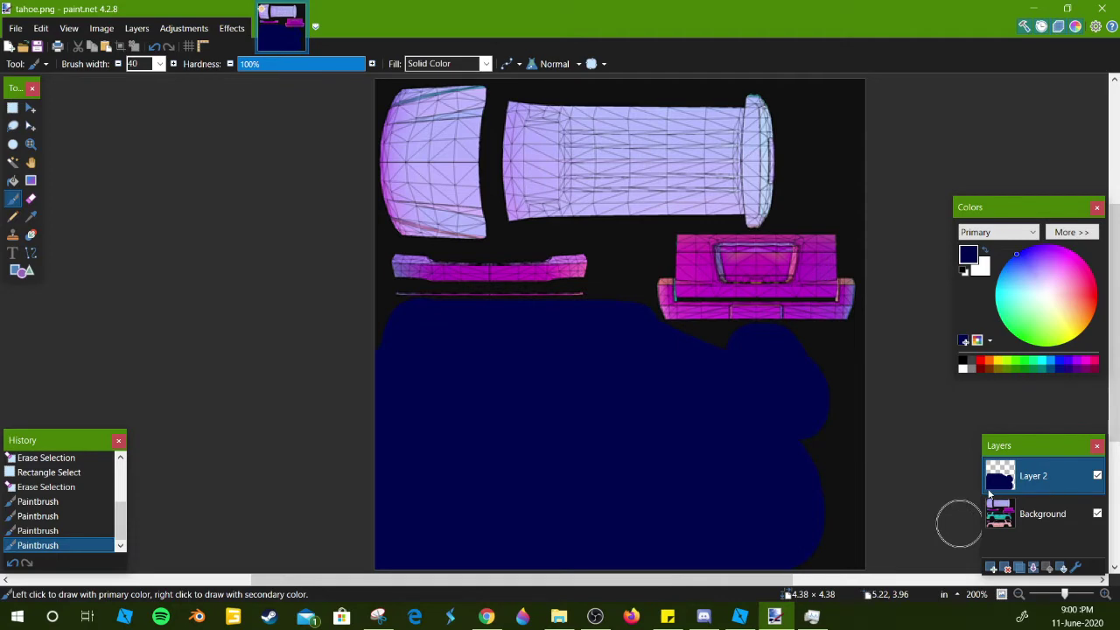
- Add another layer and paint the narrow magenta bumper piece above the teal side view navy
click(995, 569)
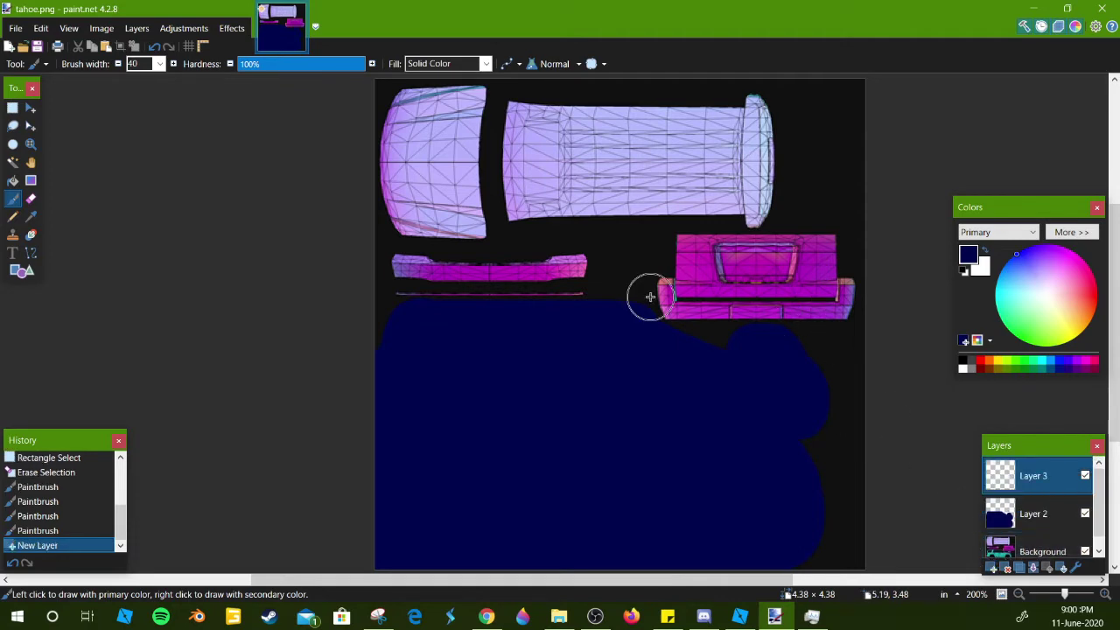
drag(650, 292, 675, 339)
scroll(674, 340, up, 5)
mouse_move(572, 320)
mouse_down()
mouse_move(555, 280)
mouse_move(545, 347)
mouse_move(335, 285)
mouse_up()
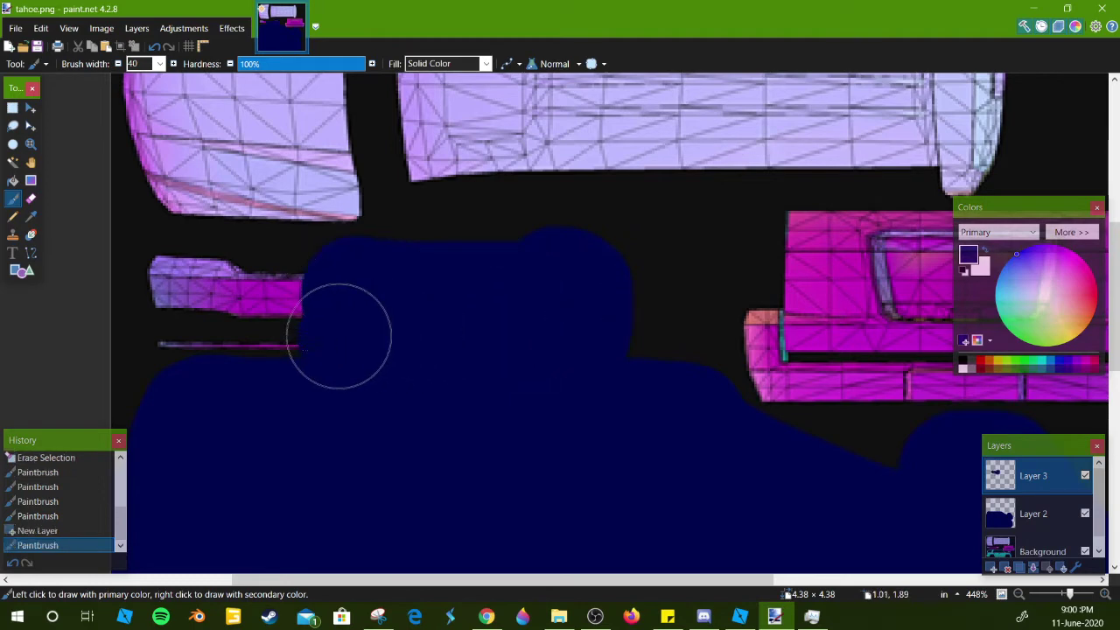
mouse_move(343, 332)
mouse_down()
mouse_move(148, 308)
mouse_move(160, 292)
mouse_move(225, 287)
mouse_move(573, 296)
mouse_up()
scroll(771, 391, down, 5)
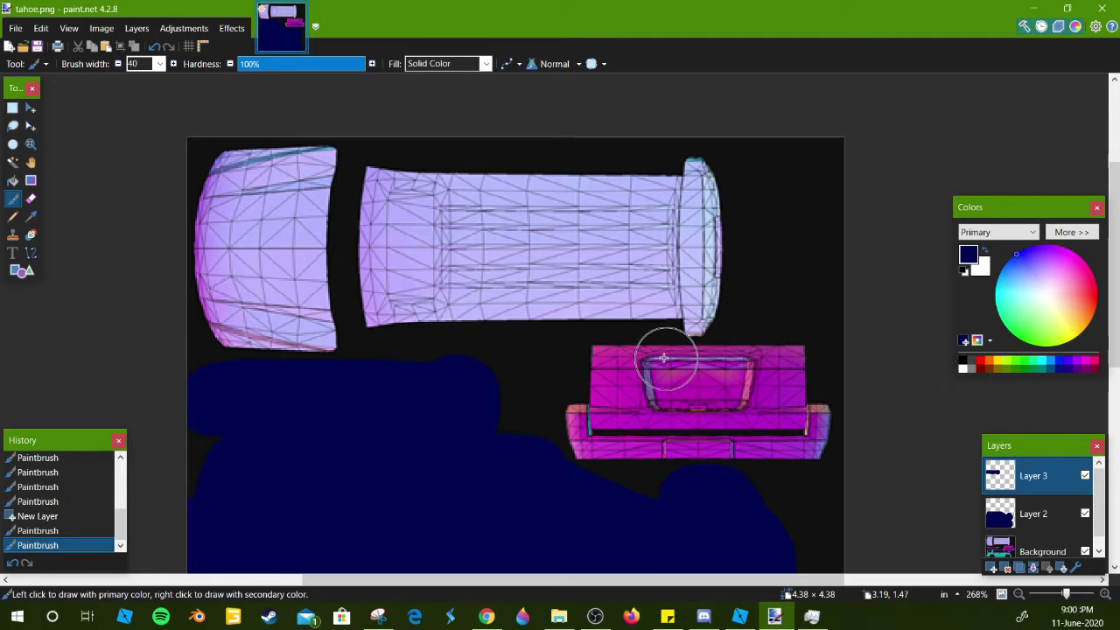
- Paint the magenta tailgate and rear bumper piece navy on Layer 2
scroll(649, 163, down, 3)
scroll(720, 392, up, 2)
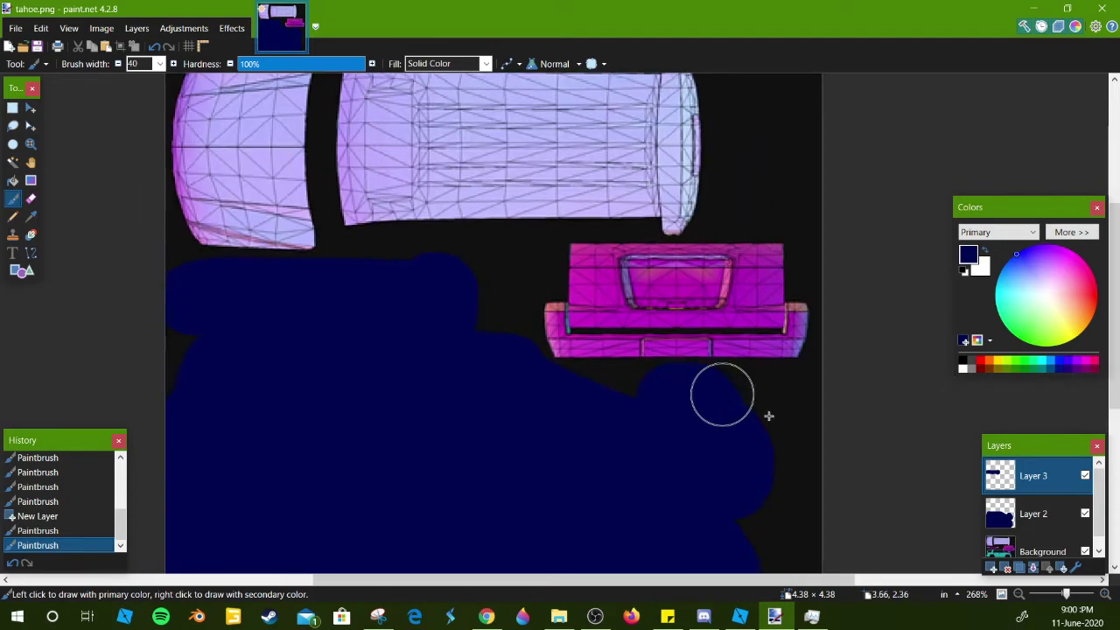
click(1032, 514)
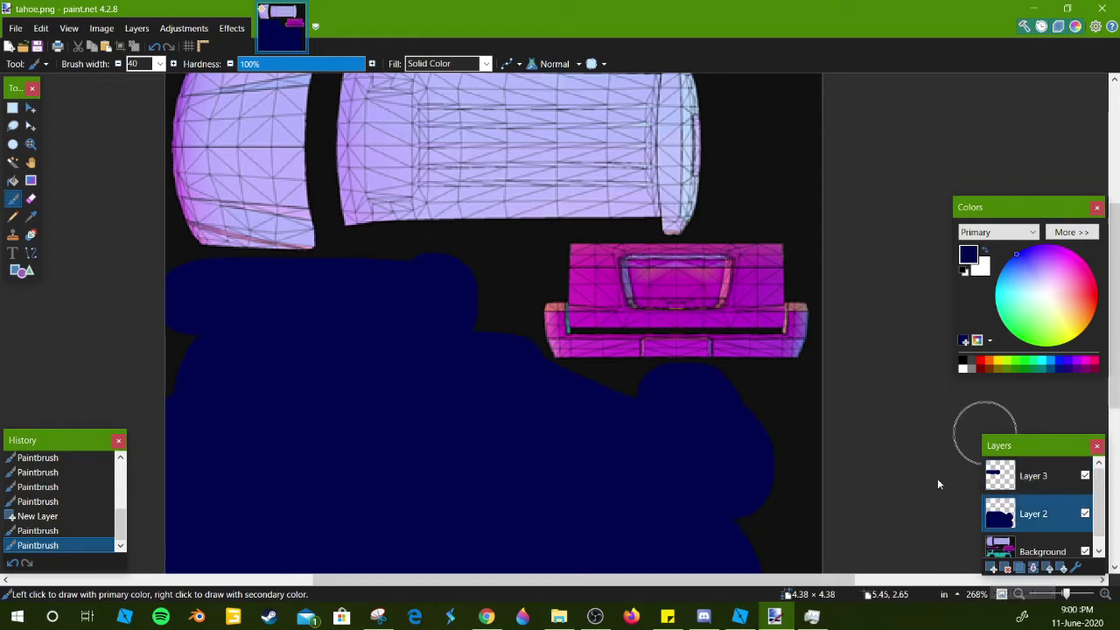
mouse_move(802, 313)
mouse_down()
mouse_move(787, 312)
mouse_move(777, 270)
mouse_move(788, 325)
mouse_move(755, 345)
mouse_move(562, 347)
mouse_move(570, 274)
mouse_move(603, 254)
mouse_move(674, 271)
mouse_move(797, 270)
mouse_move(747, 307)
mouse_move(617, 310)
mouse_move(612, 375)
mouse_move(651, 393)
mouse_move(761, 393)
mouse_move(822, 313)
mouse_move(821, 285)
mouse_up()
drag(778, 415, 762, 286)
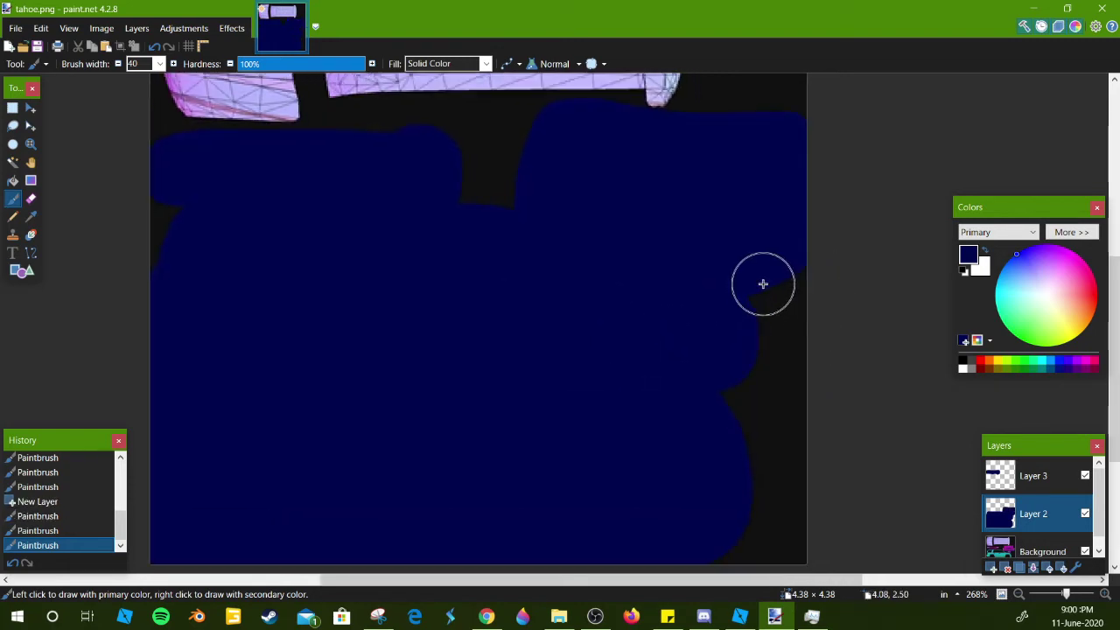
- Fill the remaining unpainted gaps along the template's right edge with navy on Layer 2
scroll(762, 285, down, 4)
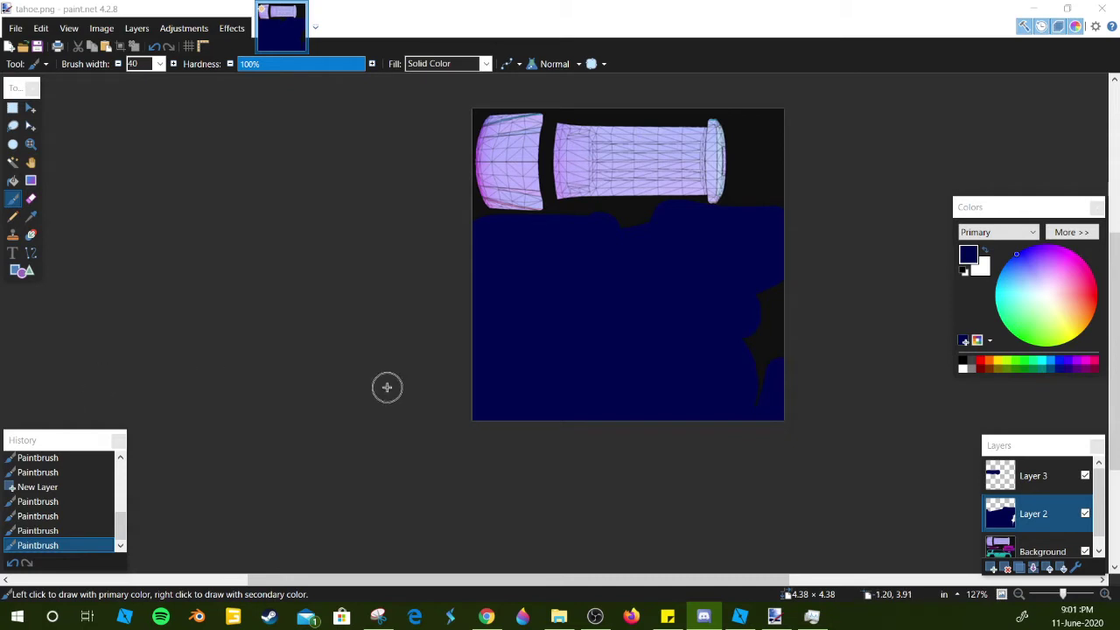
drag(715, 341, 693, 333)
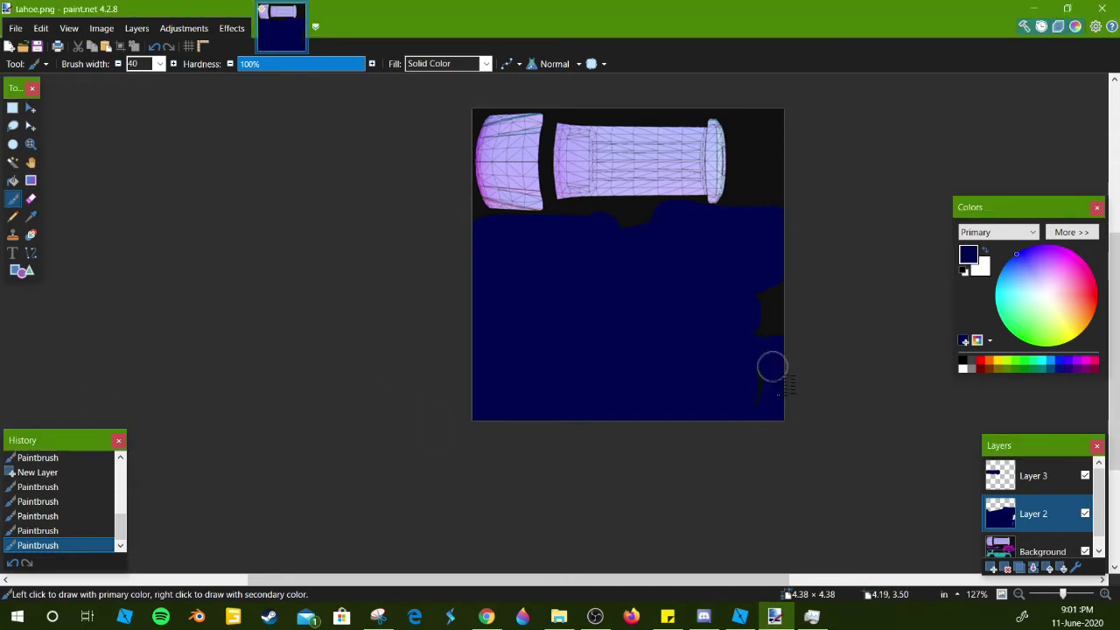
mouse_move(778, 290)
mouse_down()
mouse_move(774, 334)
mouse_move(753, 303)
mouse_up()
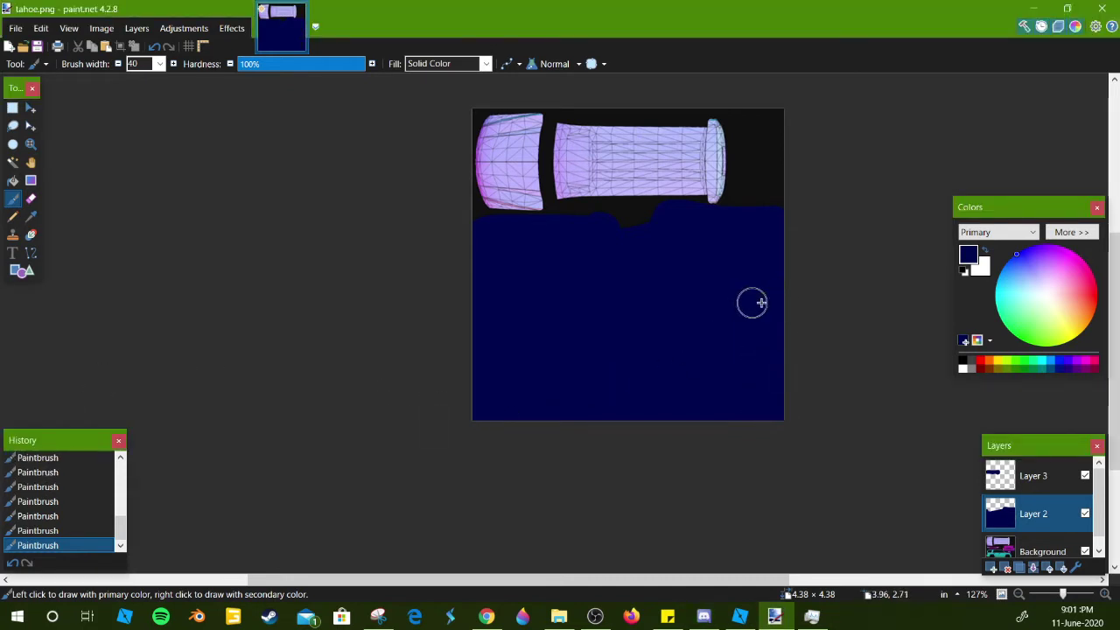
key(ctrl+s)
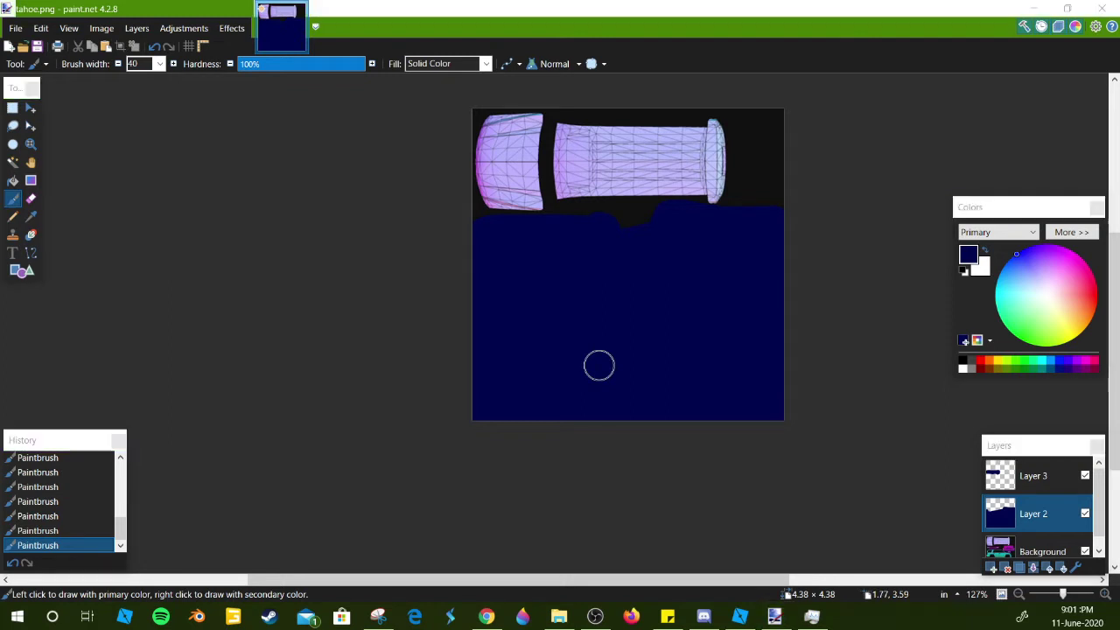
click(608, 446)
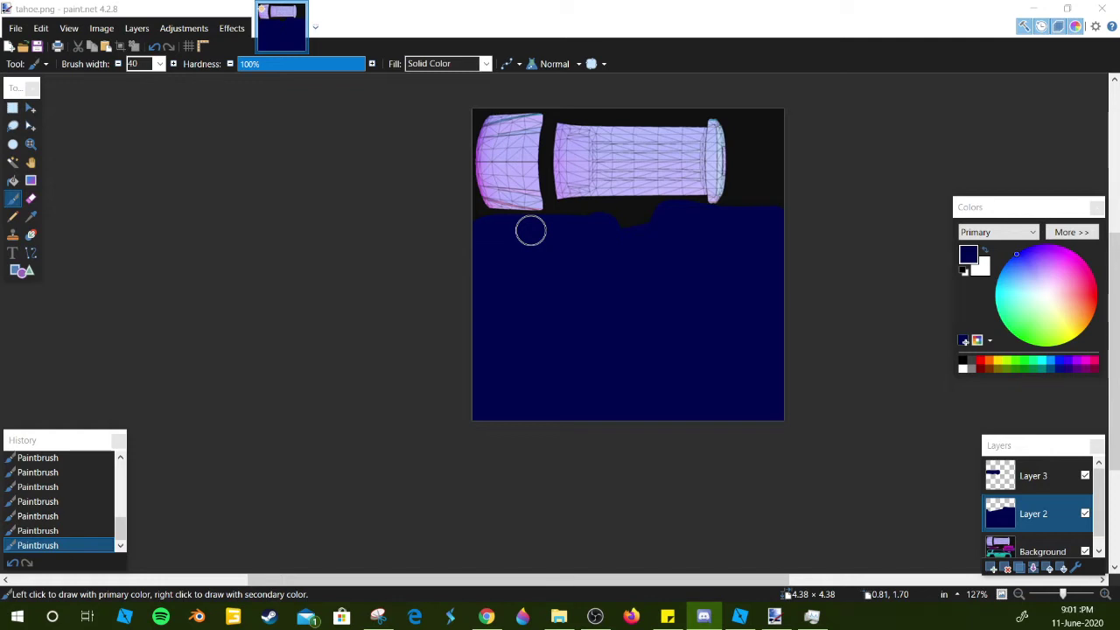
click(667, 218)
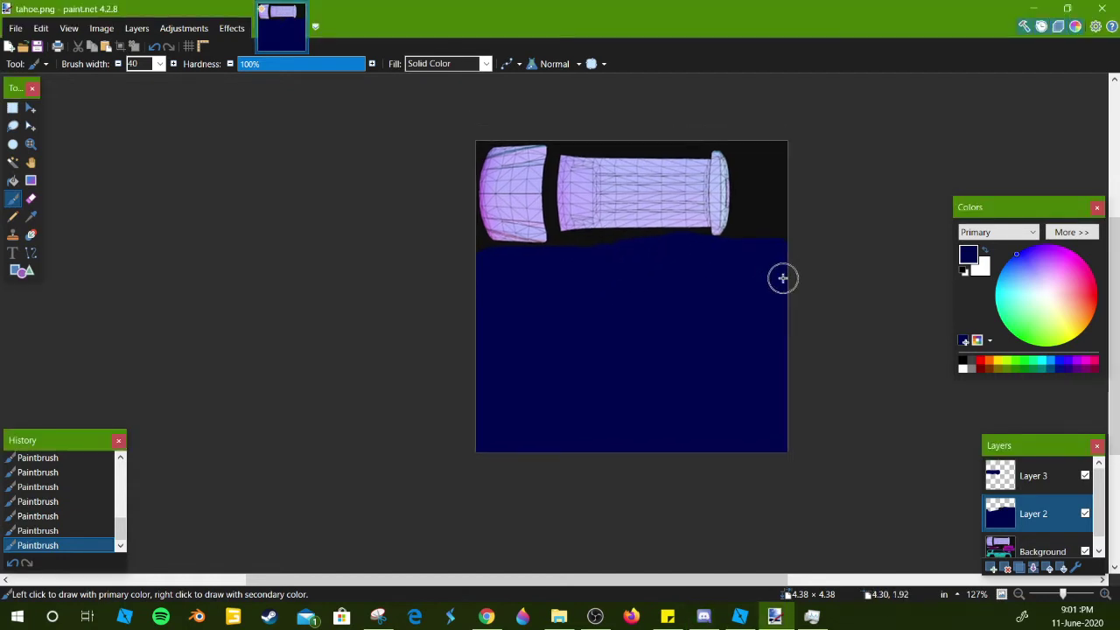
scroll(761, 192, up, 4)
key(ctrl+z)
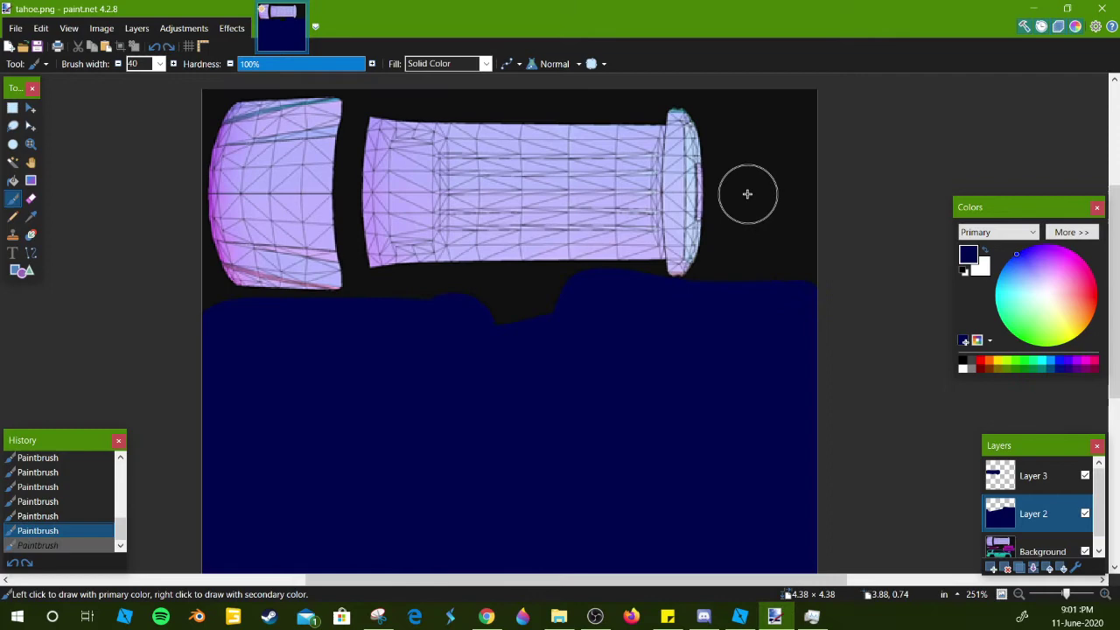
- Hide Layer 2, which holds the navy paint over the side views and tailgate
scroll(655, 325, up, 1)
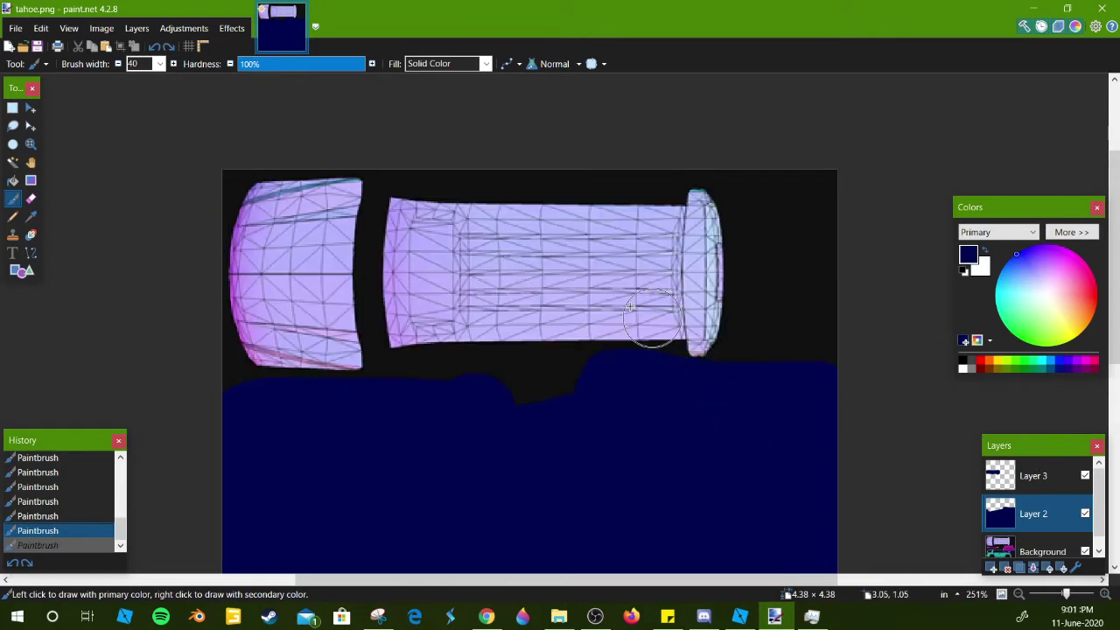
scroll(655, 324, left, 3)
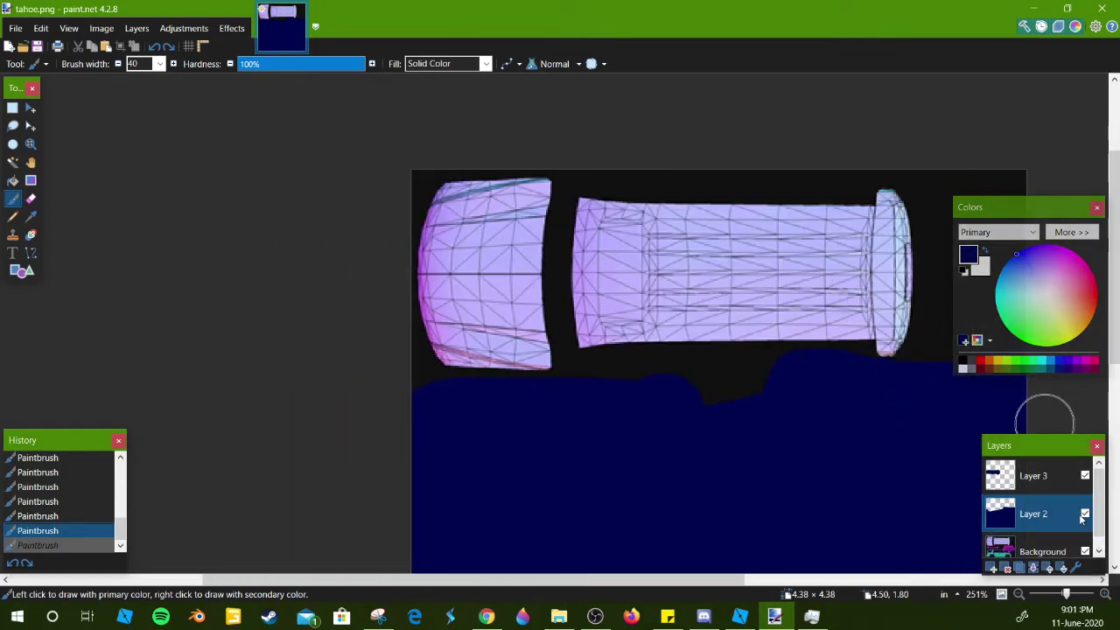
key(ctrl+y)
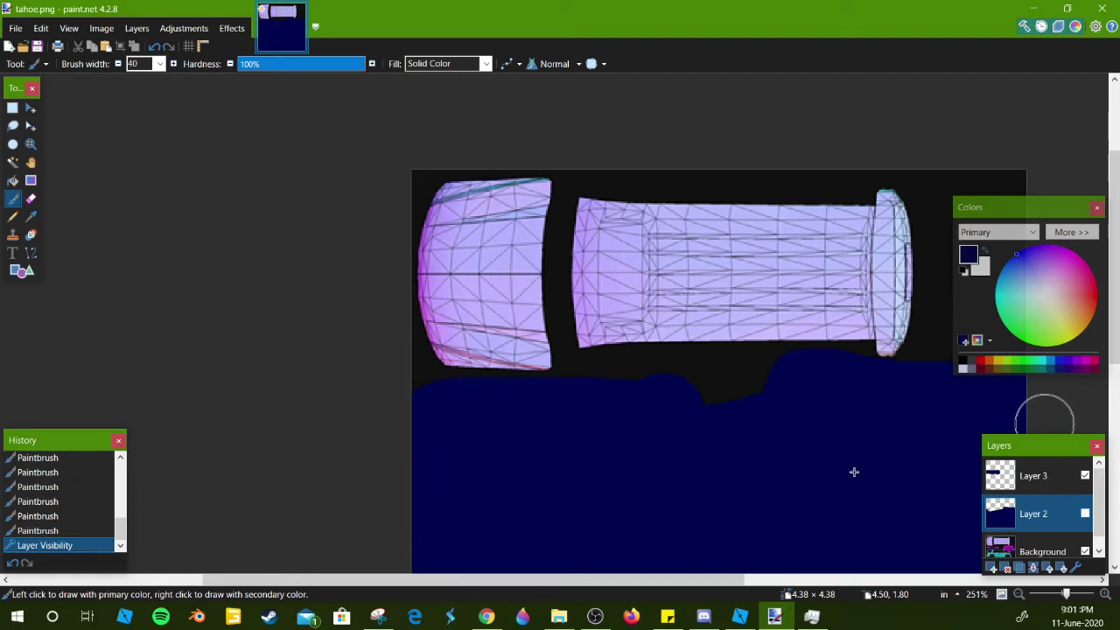
- Delete Layer 3, which holds the navy paint over the narrow bumper piece
drag(837, 472, 782, 392)
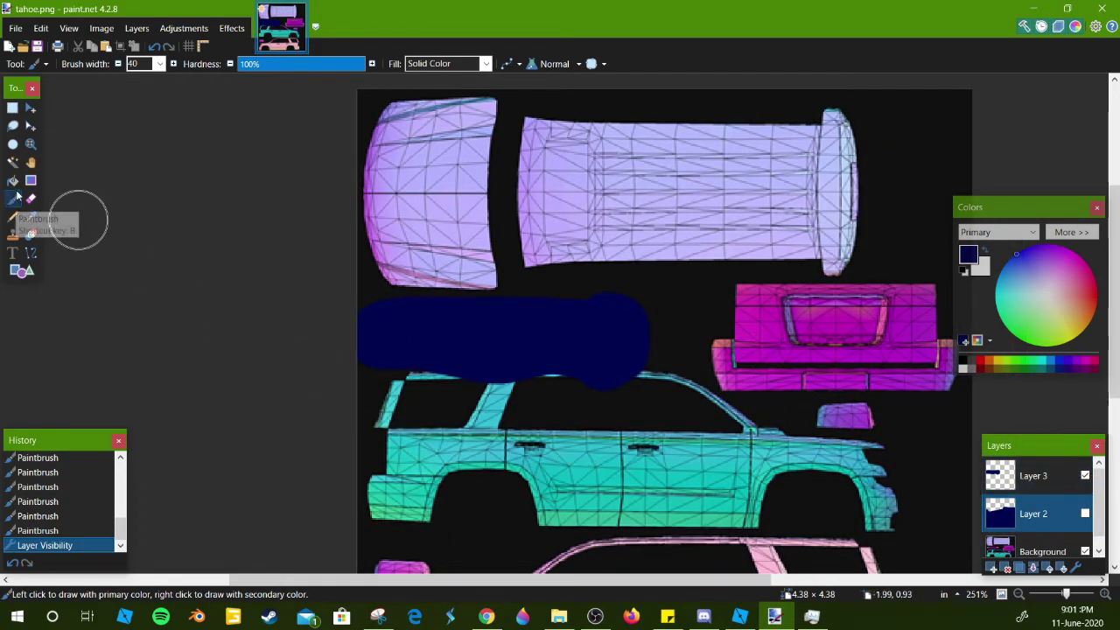
click(1019, 483)
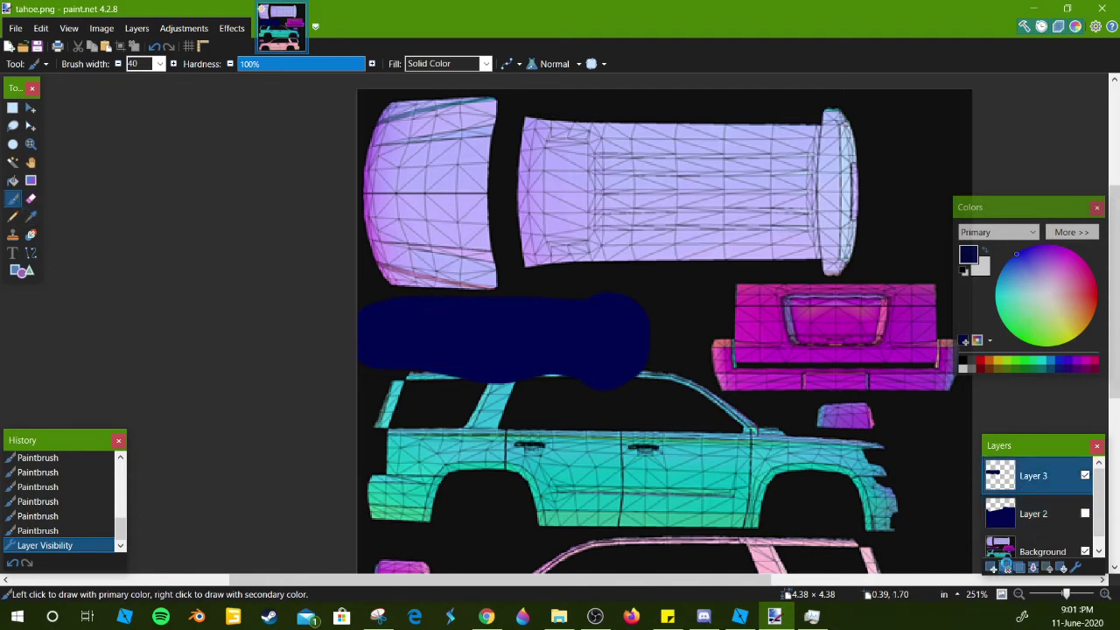
click(1007, 568)
- Paint the area of the narrow magenta bumper piece navy on the hidden Layer 2
click(1021, 522)
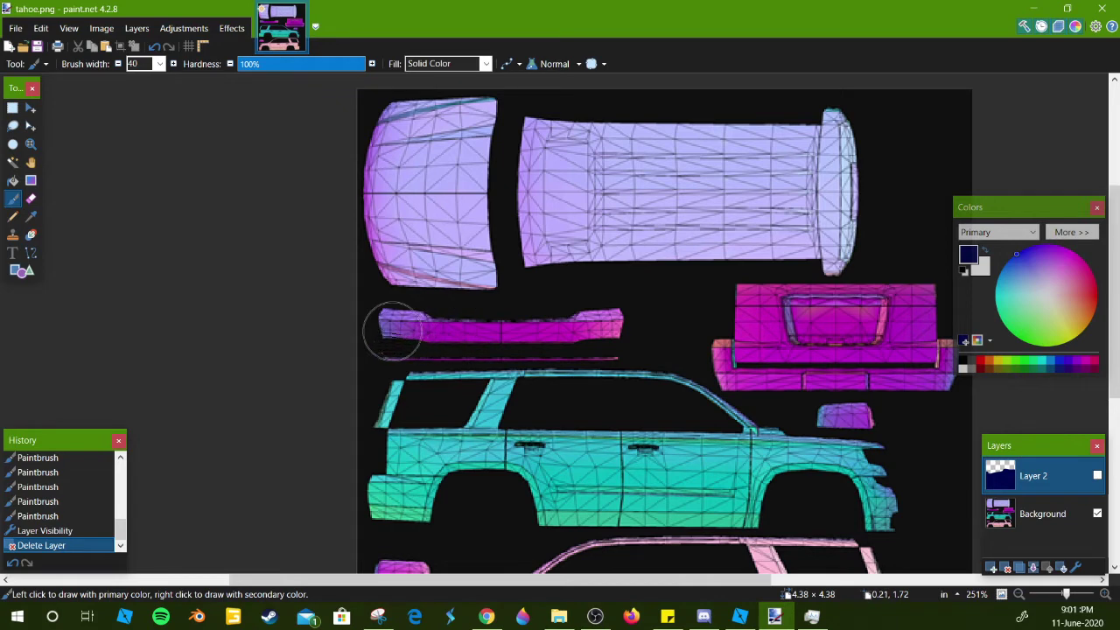
click(354, 331)
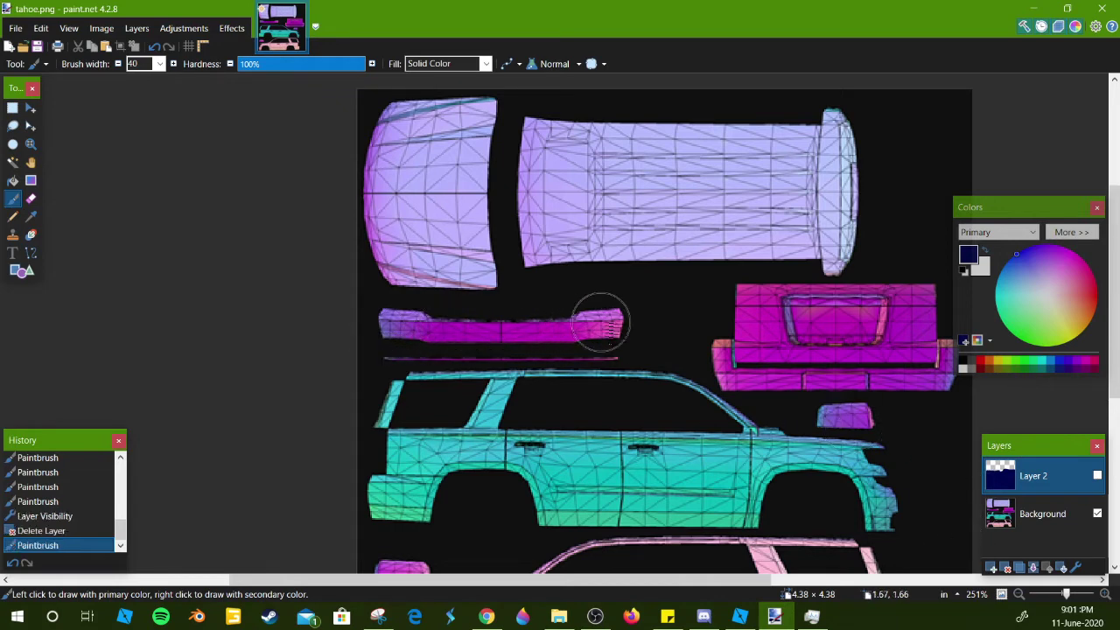
click(374, 350)
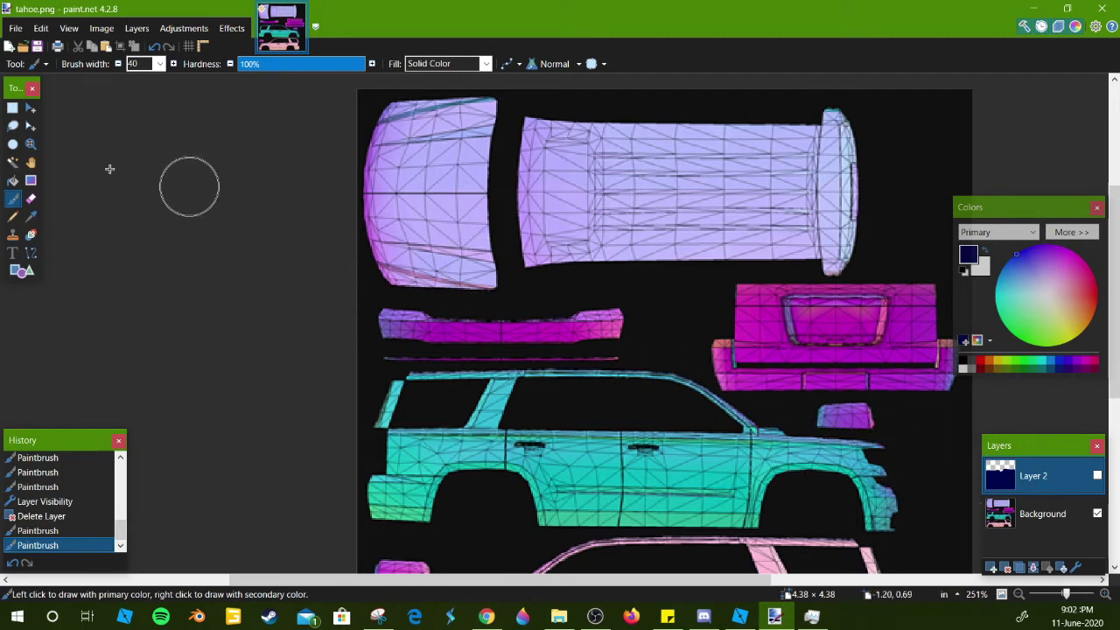
- Add a new layer above Layer 2 and set the primary colour to dark grey, hex 303030
click(992, 569)
scroll(774, 310, up, 1)
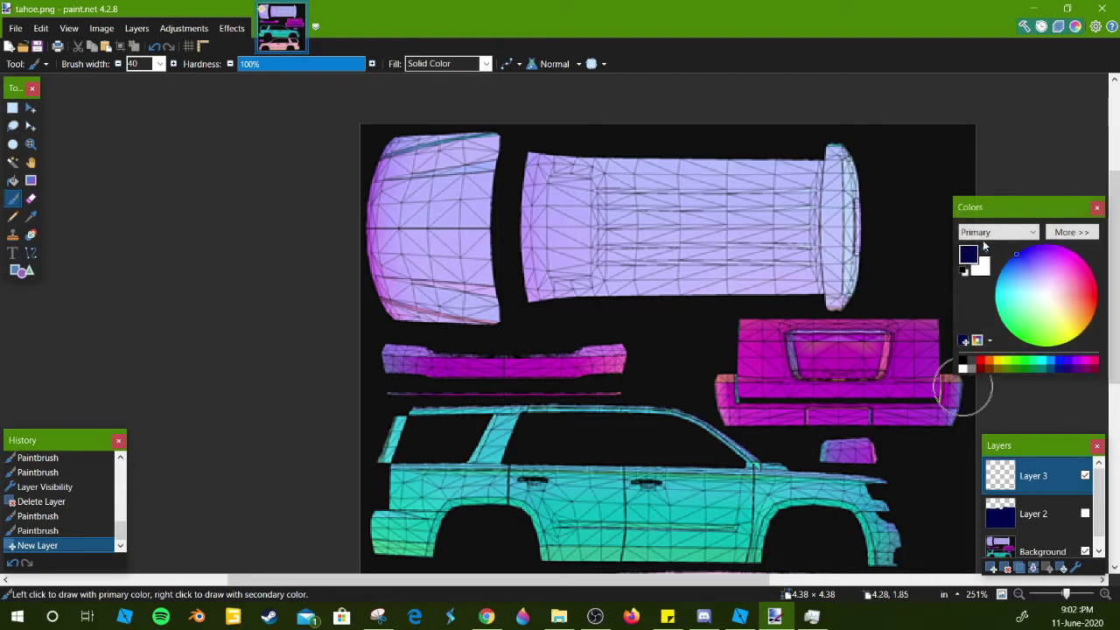
click(985, 236)
click(1023, 235)
click(1061, 233)
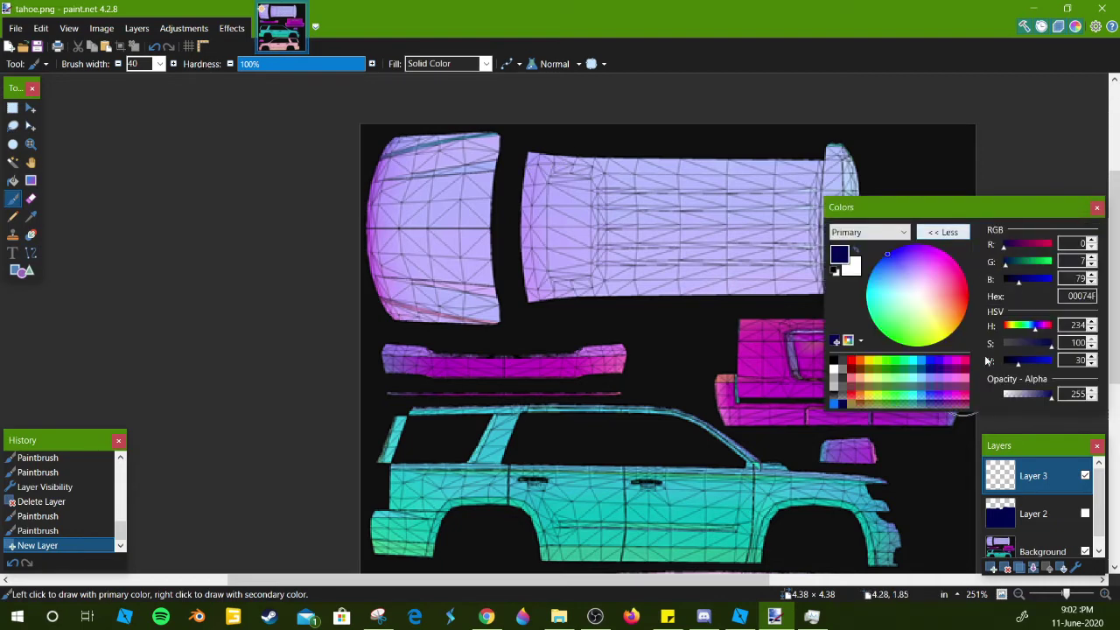
click(843, 385)
click(601, 302)
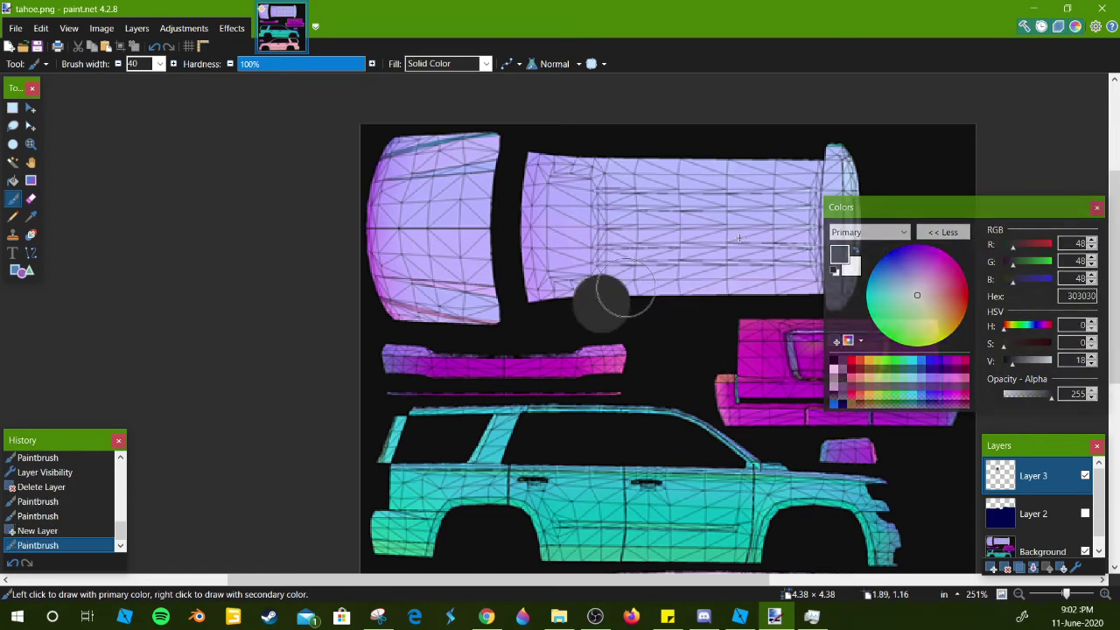
key(ctrl+z)
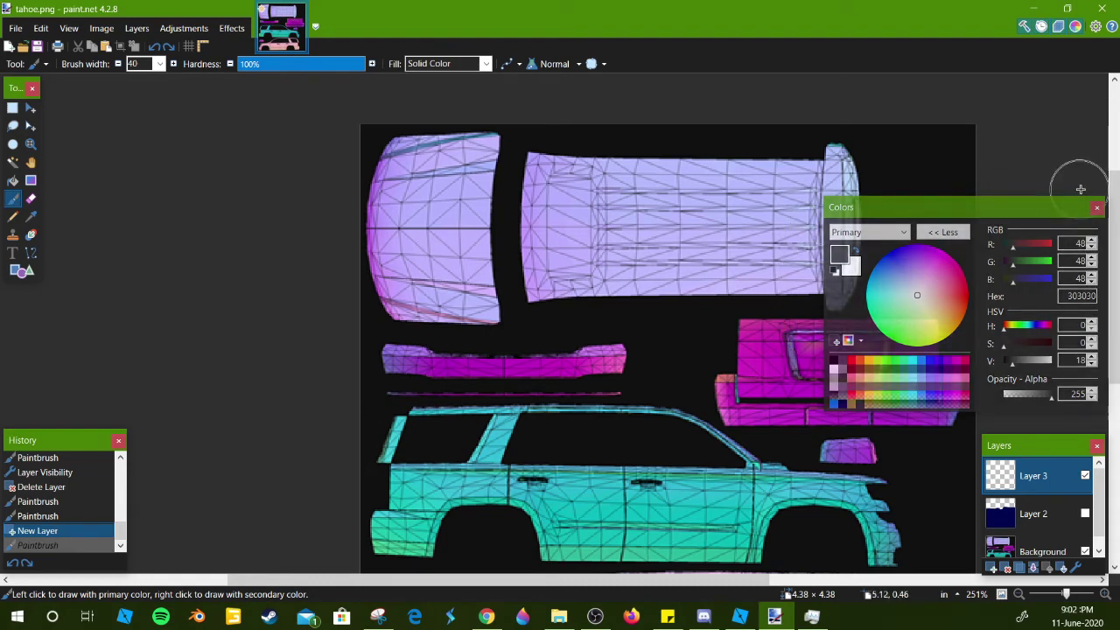
click(943, 232)
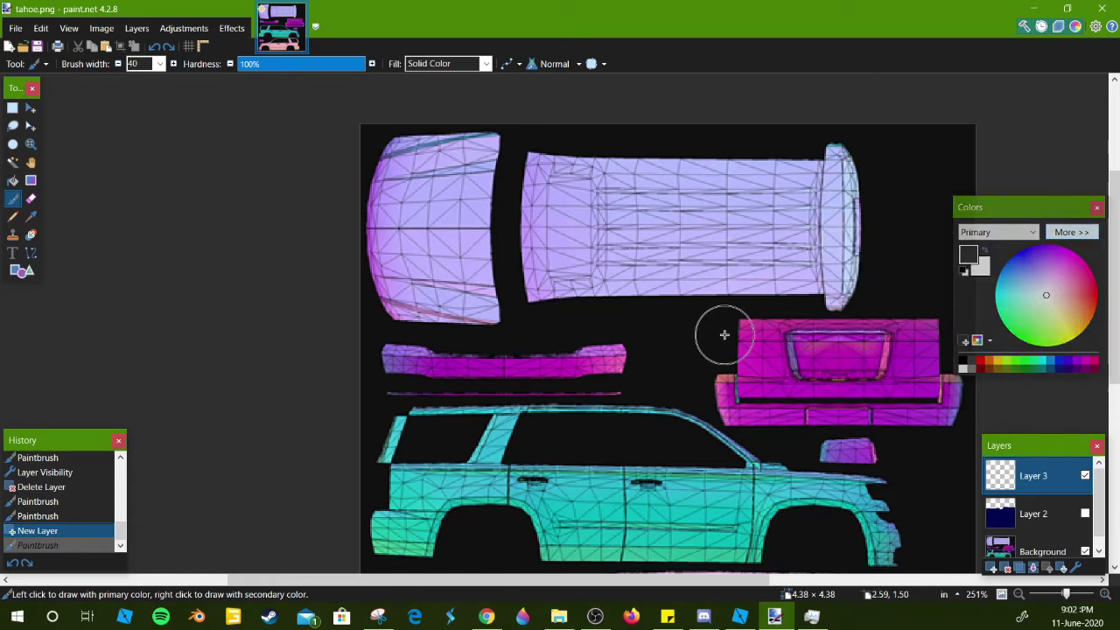
- Paint the lavender hood and roof pieces dark grey on Layer 3 with the 40-width brush
mouse_move(840, 284)
mouse_down()
mouse_move(840, 148)
mouse_move(769, 171)
mouse_move(556, 171)
mouse_move(411, 150)
mouse_move(379, 178)
mouse_move(375, 214)
mouse_move(388, 291)
mouse_move(407, 306)
mouse_move(487, 310)
mouse_move(476, 183)
mouse_move(425, 183)
mouse_move(407, 213)
mouse_move(454, 279)
mouse_move(438, 221)
mouse_move(368, 134)
mouse_move(352, 144)
mouse_move(946, 136)
mouse_move(967, 146)
mouse_move(934, 183)
mouse_move(839, 183)
mouse_move(753, 218)
mouse_move(494, 219)
mouse_move(571, 257)
mouse_move(974, 230)
mouse_up()
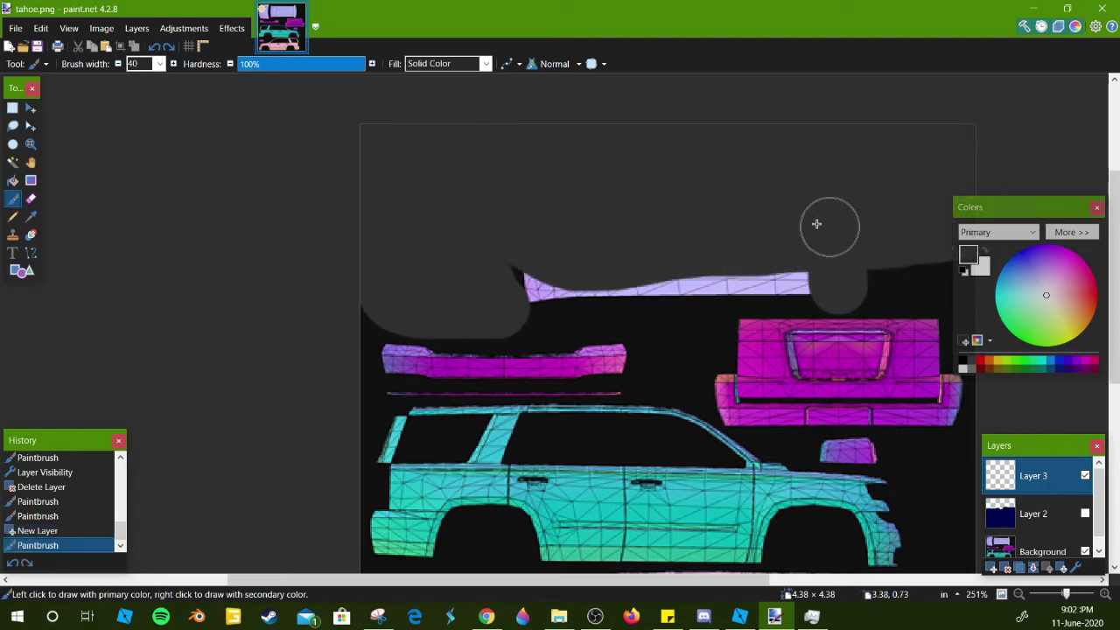
mouse_move(815, 224)
mouse_down()
mouse_move(703, 181)
mouse_move(685, 209)
mouse_move(727, 234)
mouse_move(885, 235)
mouse_move(382, 235)
mouse_up()
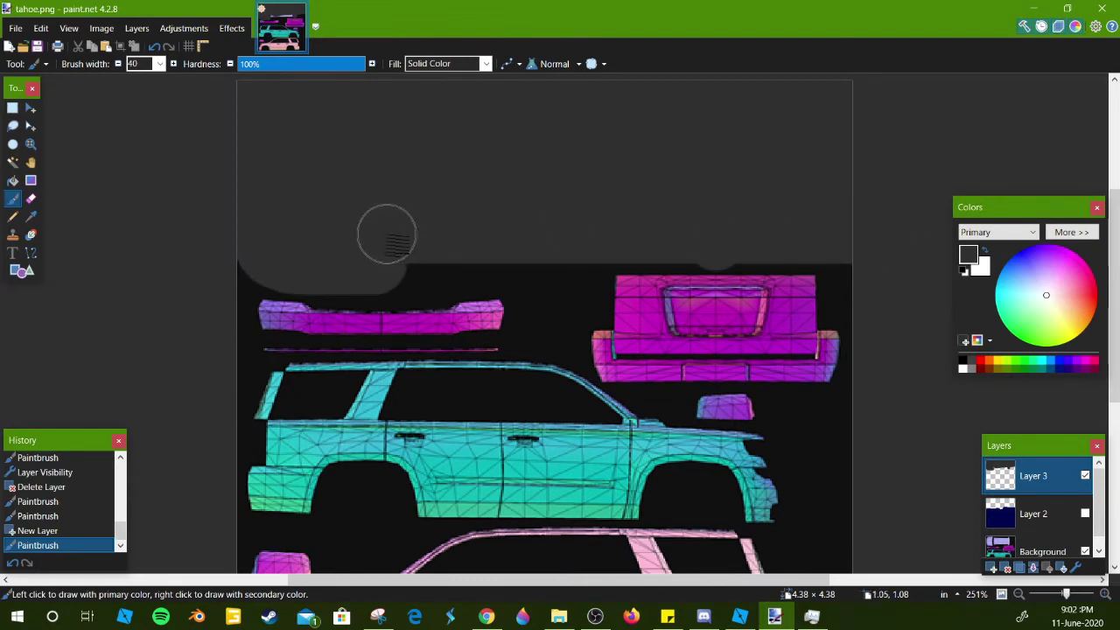
- Check the navy Layer 2 together with the grey Layer 3, and leave both layers hidden
click(1085, 513)
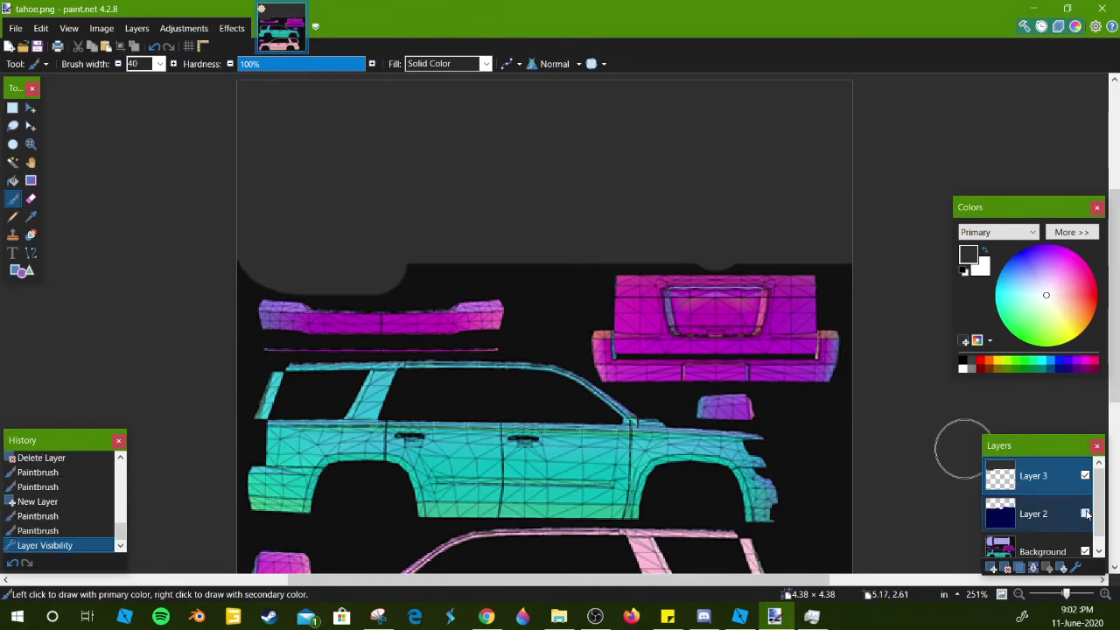
click(1085, 514)
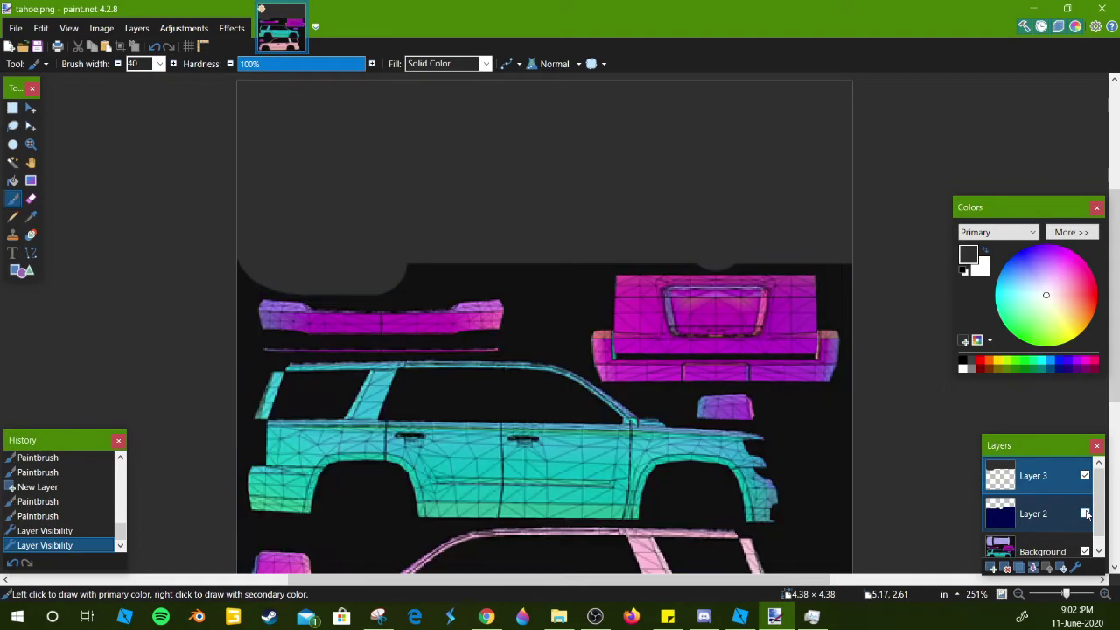
click(1085, 514)
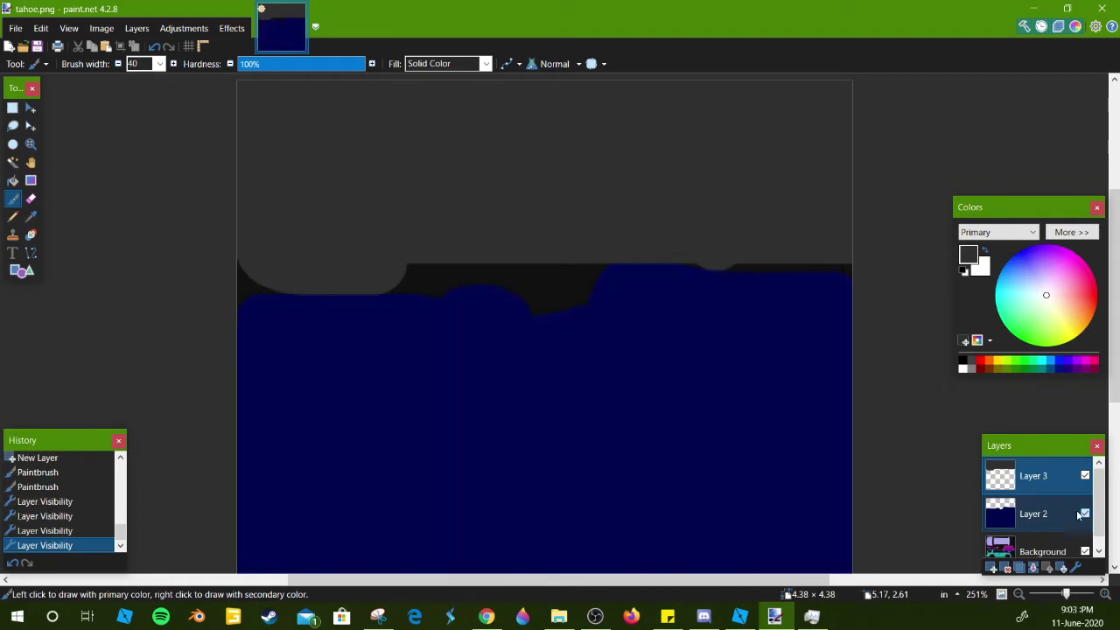
click(1085, 514)
scroll(742, 446, down, 4)
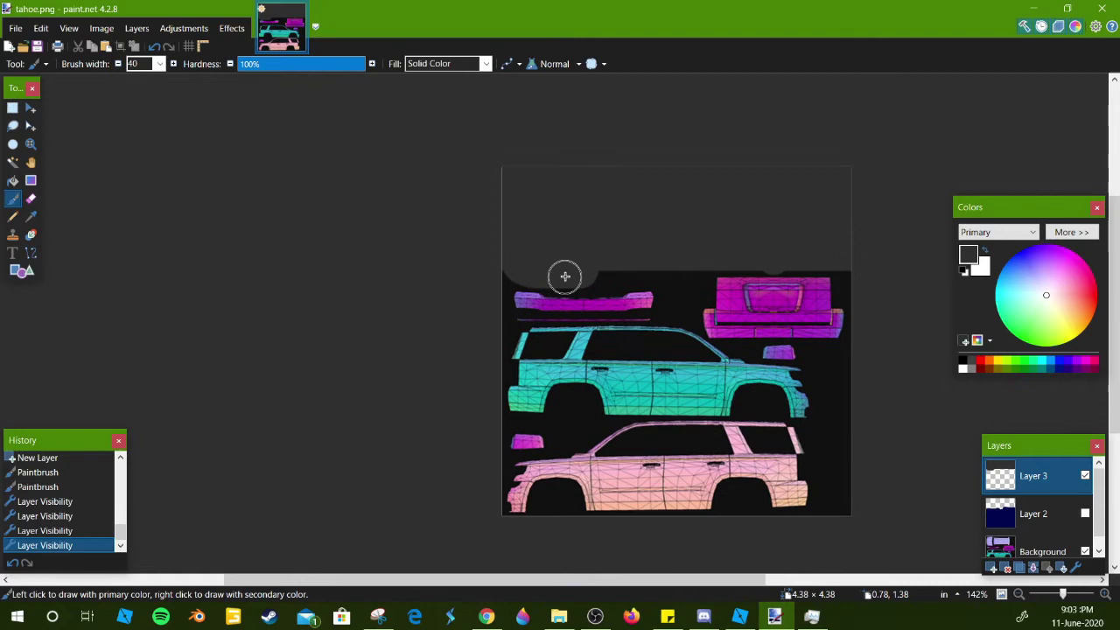
click(1085, 475)
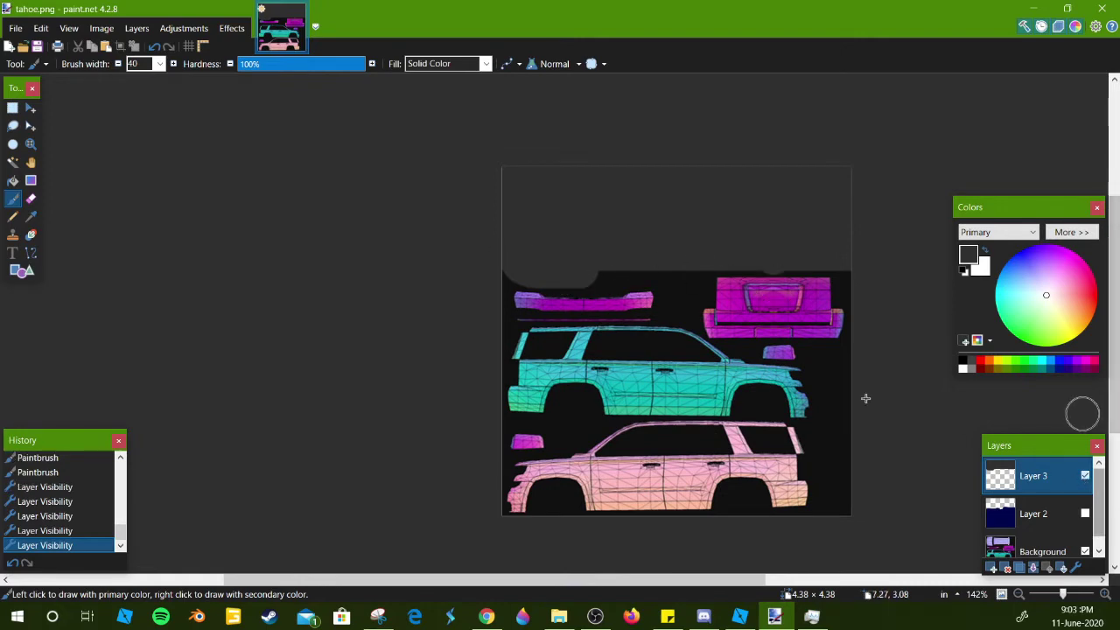
mouse_move(630, 312)
mouse_down()
mouse_move(647, 270)
mouse_move(554, 306)
mouse_move(525, 302)
mouse_move(534, 271)
mouse_up()
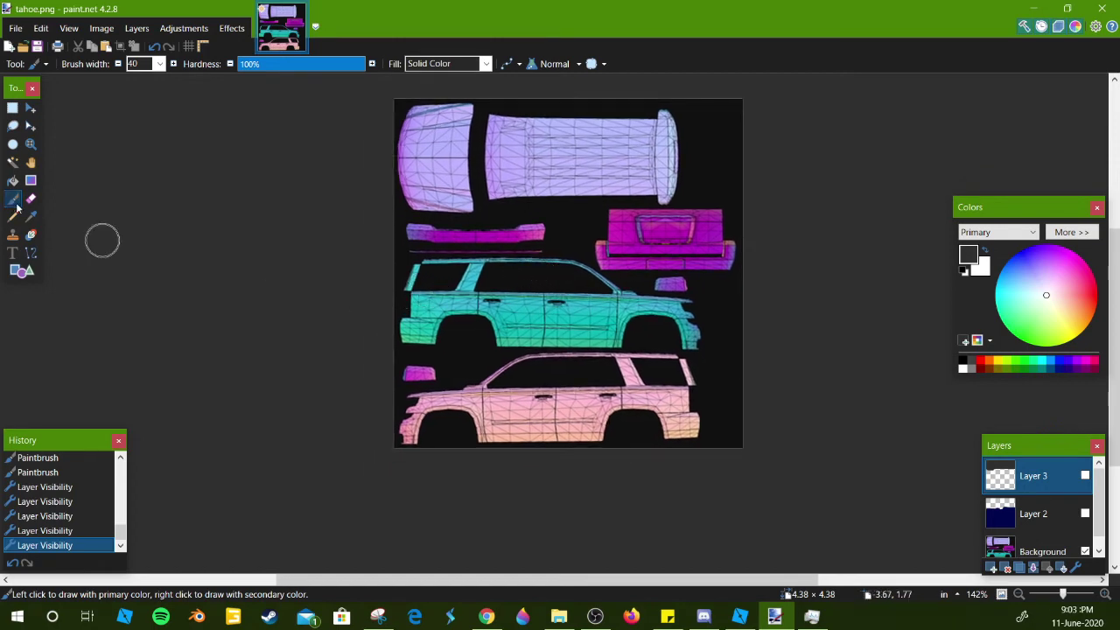
- Add another layer for lettering and set the Text tool's font to Impact
click(15, 254)
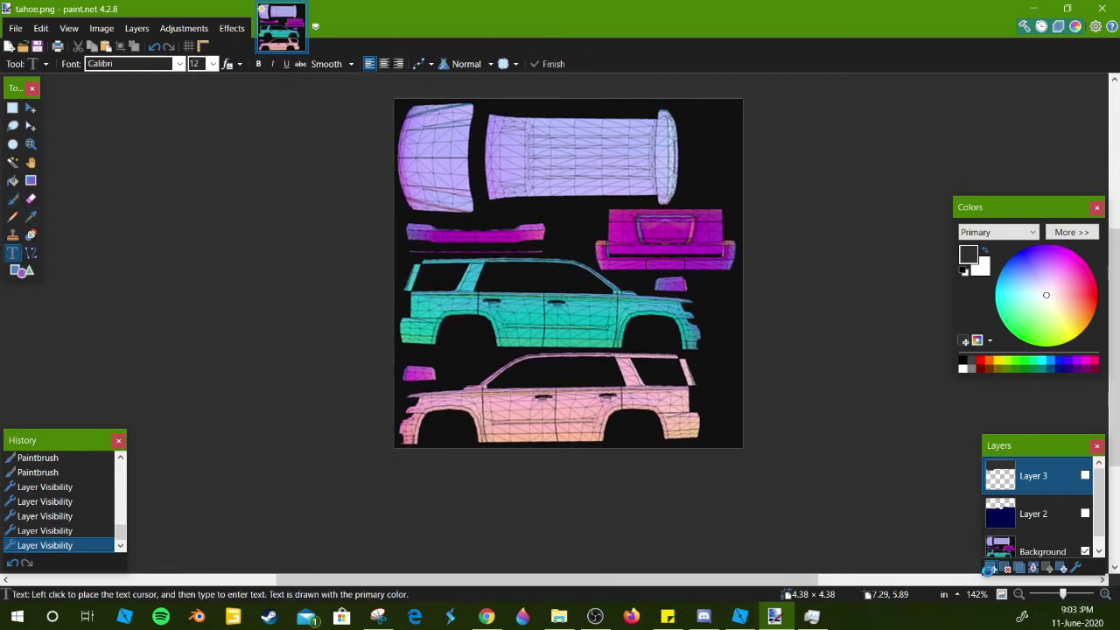
click(988, 568)
scroll(398, 254, up, 3)
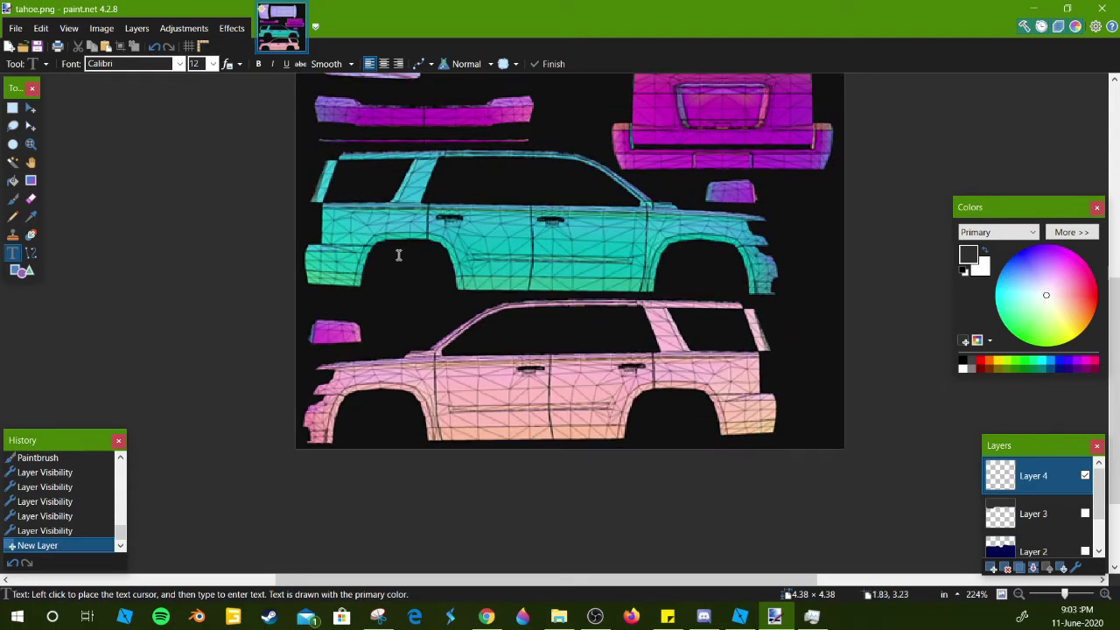
click(179, 64)
scroll(186, 350, down, 15)
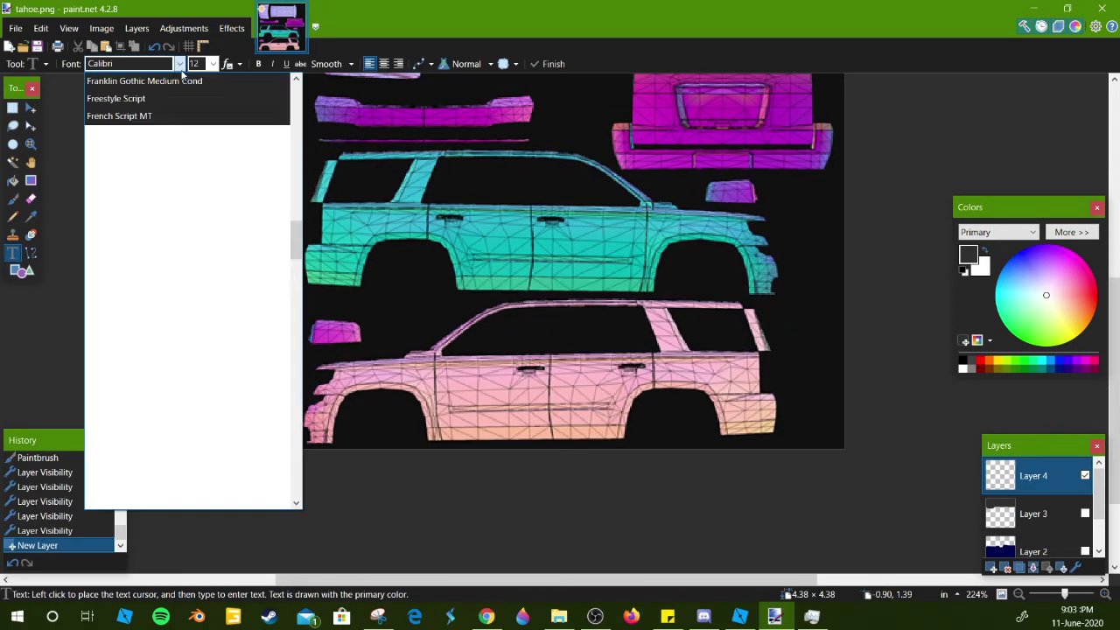
click(193, 468)
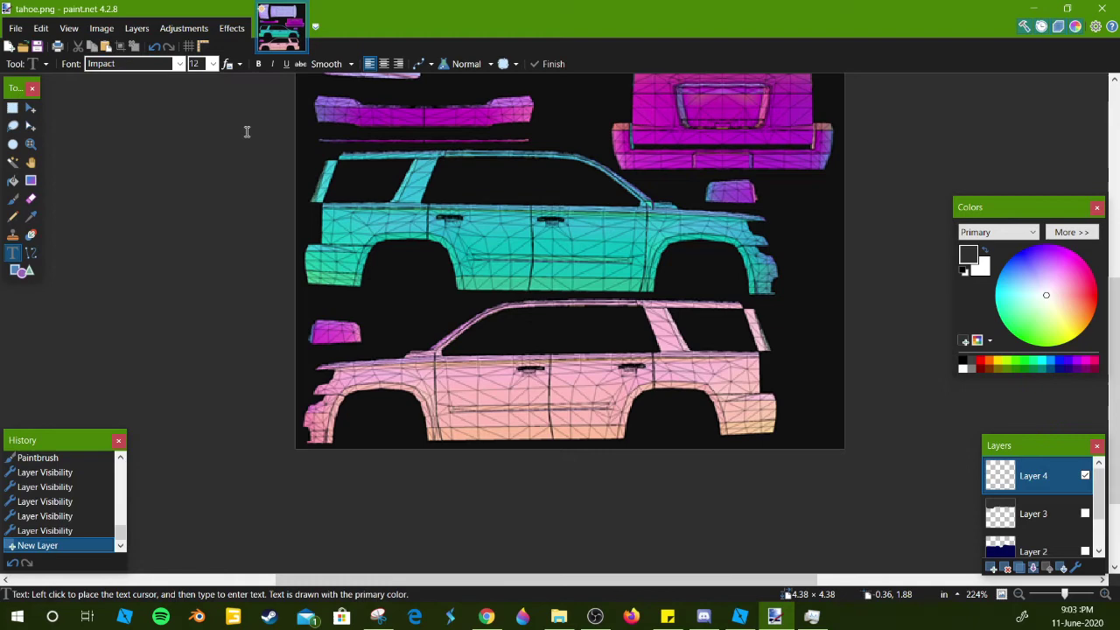
click(213, 63)
click(207, 240)
click(484, 432)
drag(484, 432, 469, 495)
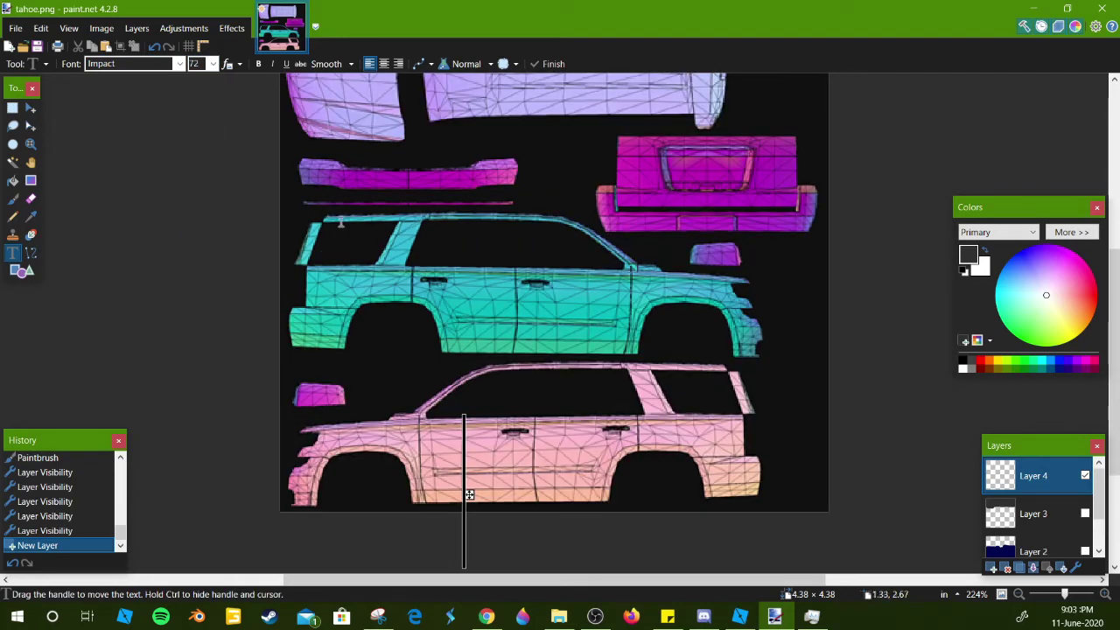
click(212, 63)
click(195, 241)
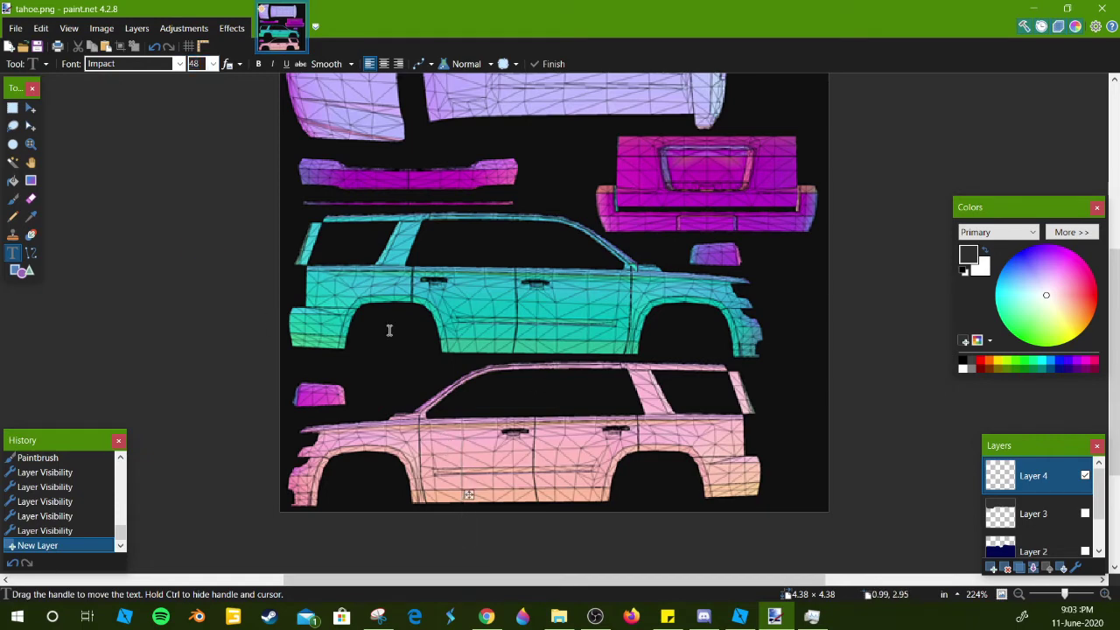
key(s)
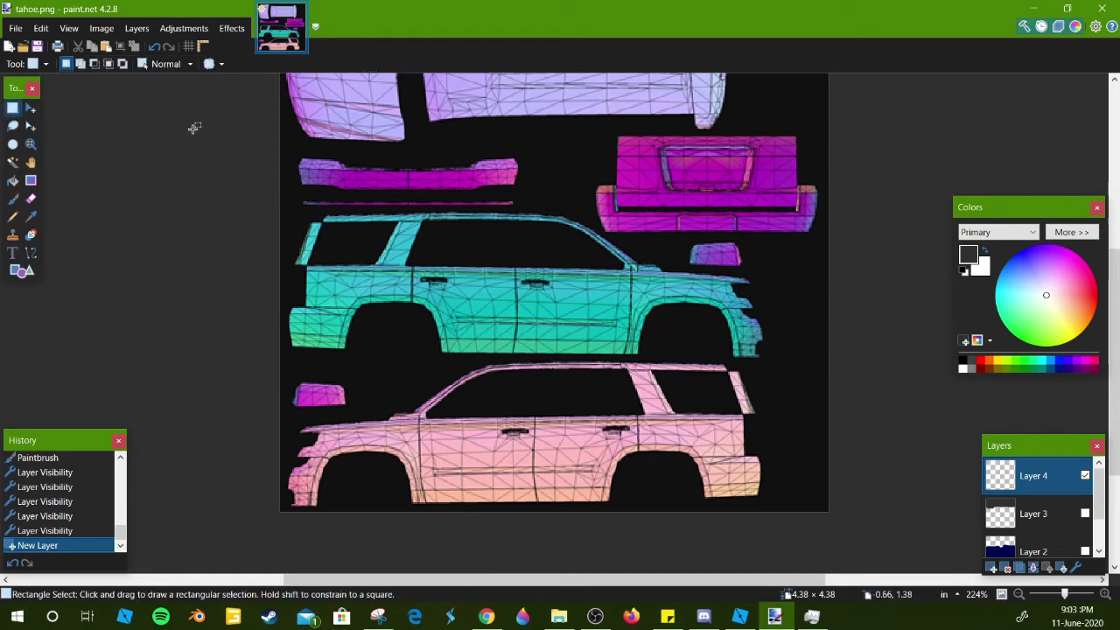
- Set the text size to 28 and start a text on the front door of the pink side view
click(13, 253)
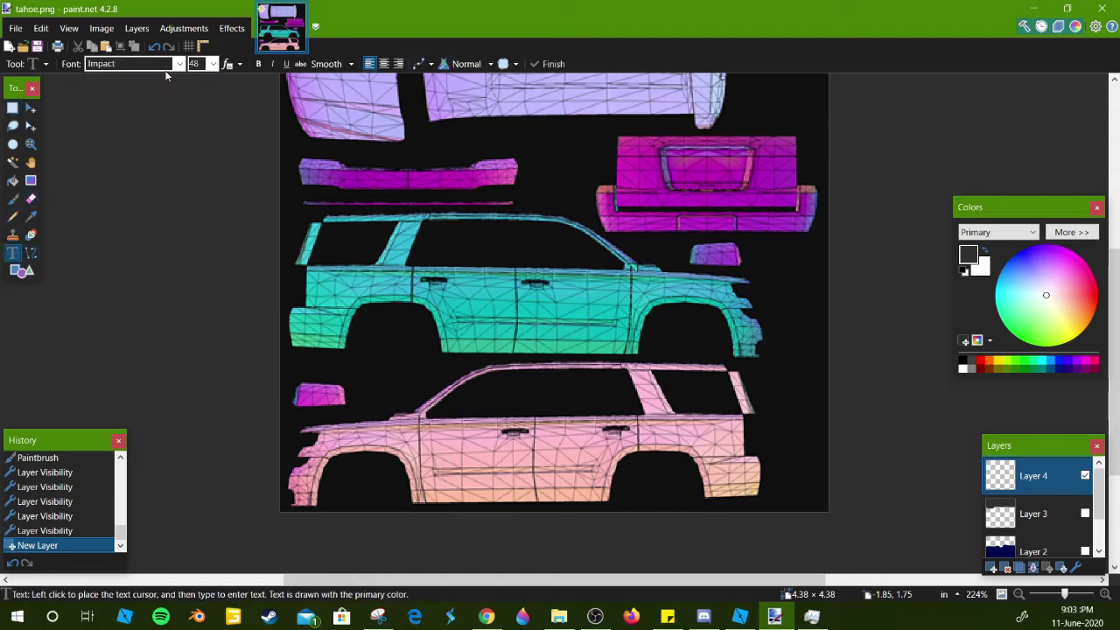
click(213, 65)
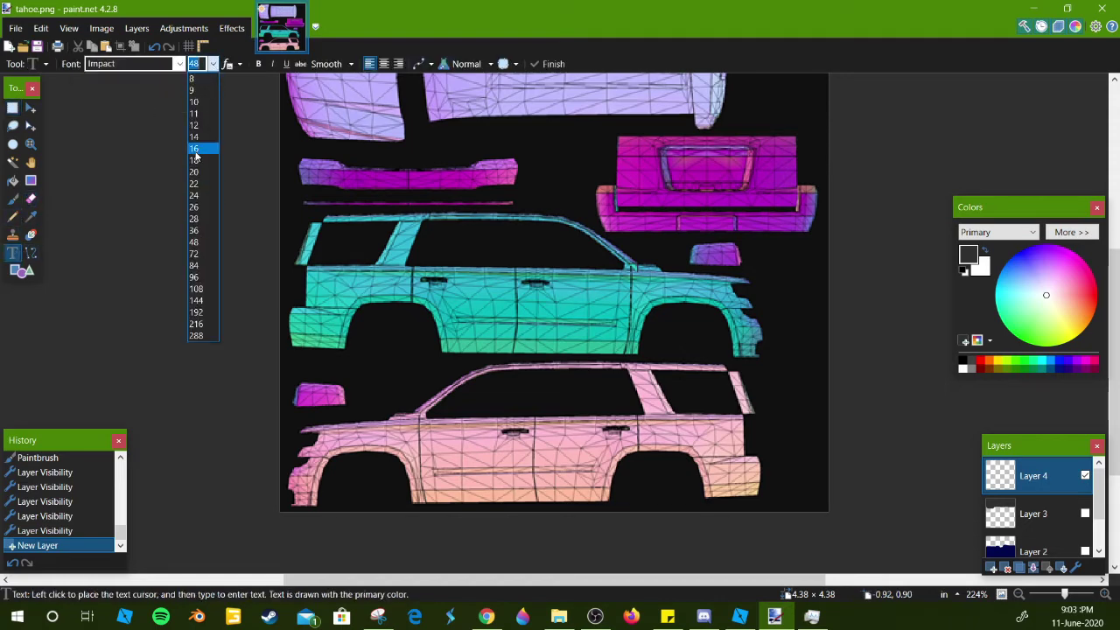
click(198, 221)
click(424, 427)
text(X)
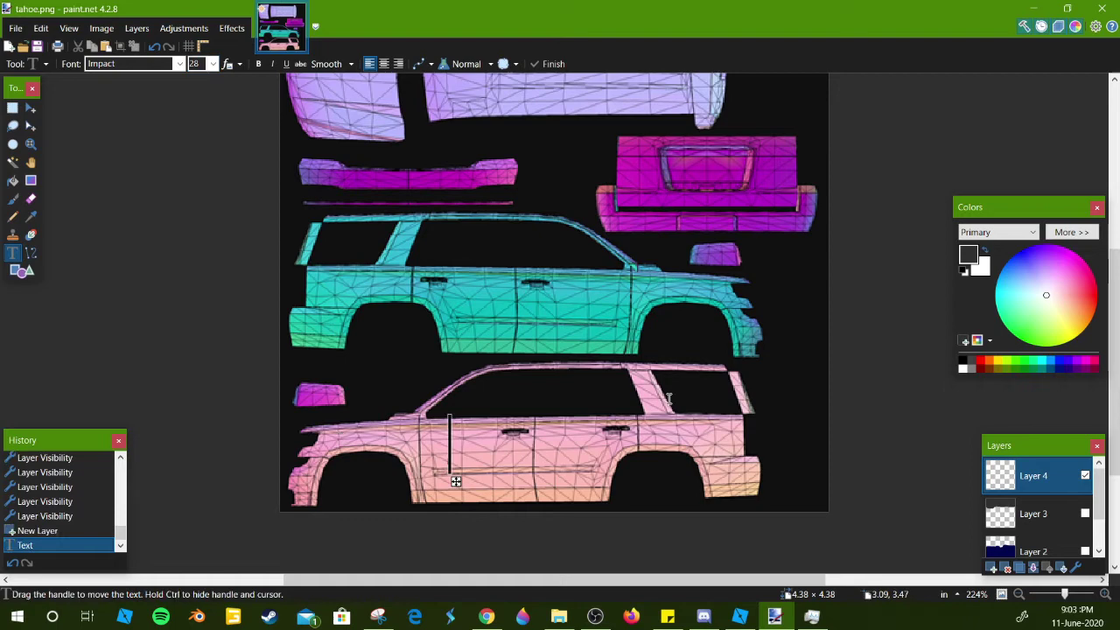
key(BackSpace)
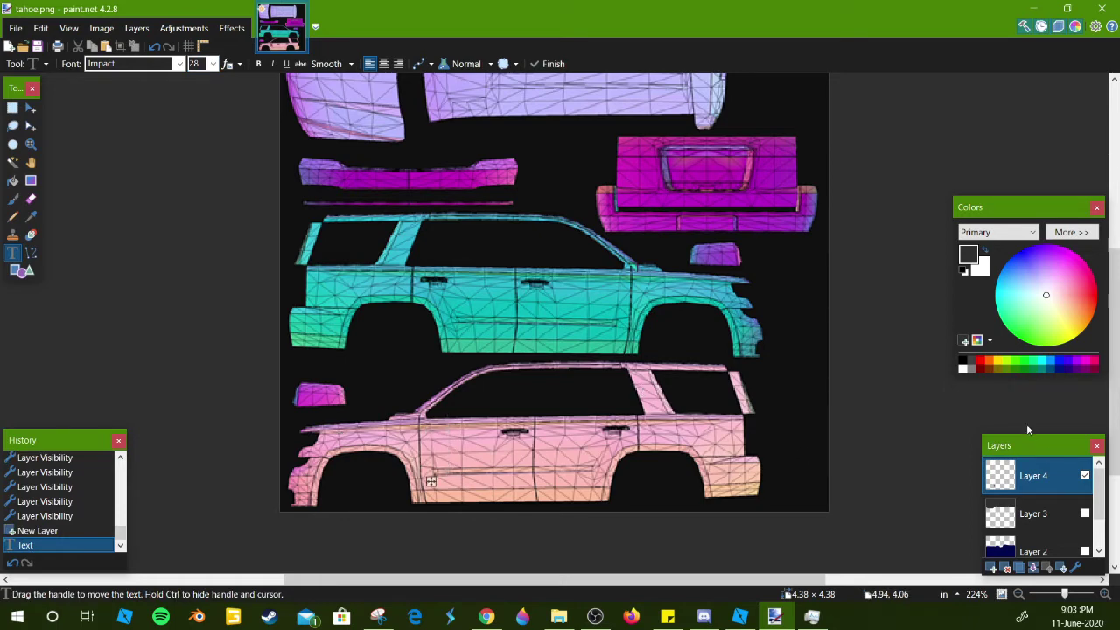
- Write "County Sheriff" in white italic letters across the doors of the pink side view on Layer 4
click(964, 368)
text(C)
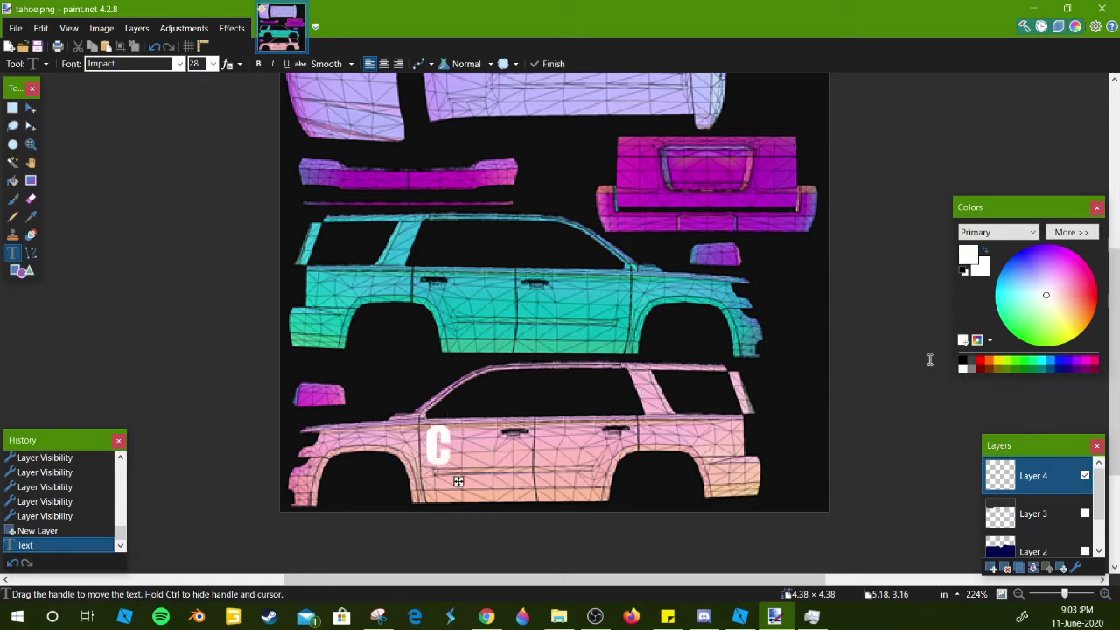
key(BackSpace)
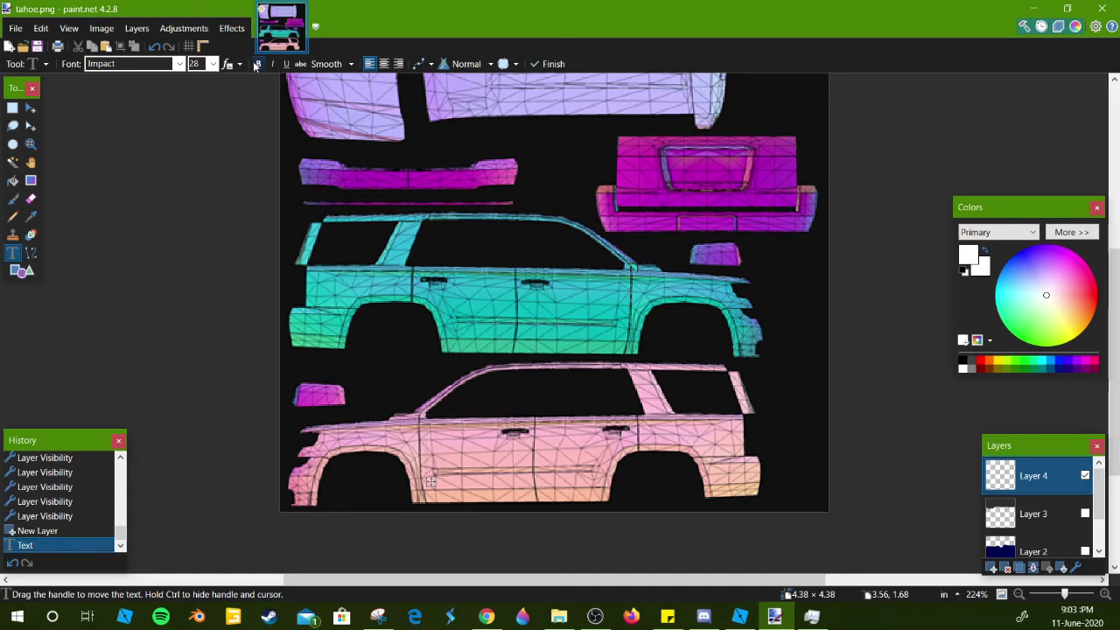
text(C)
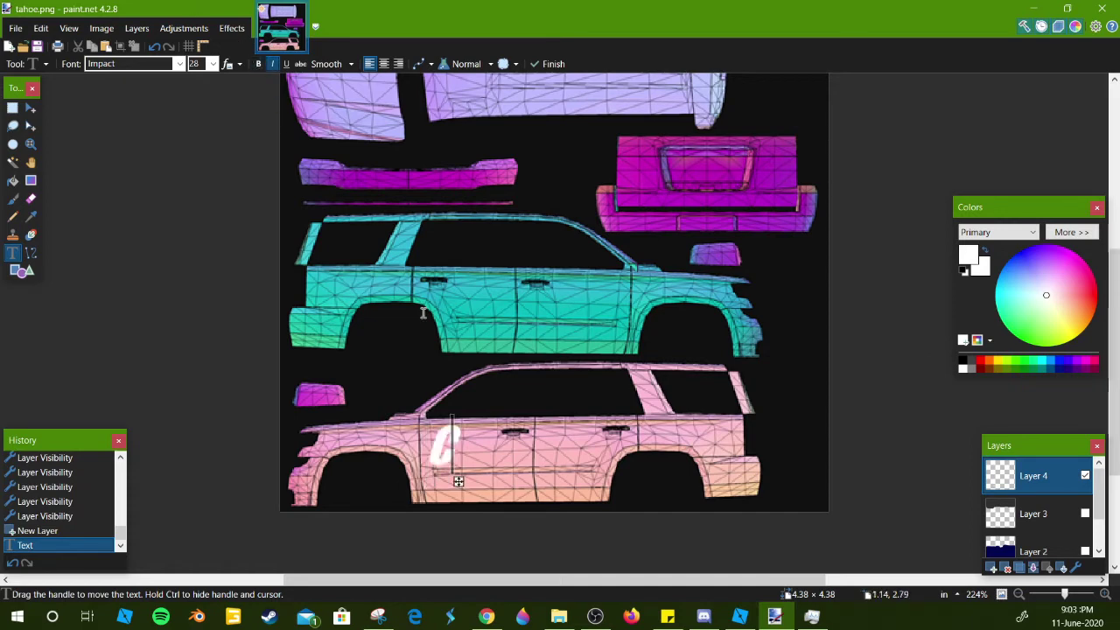
text(ounty)
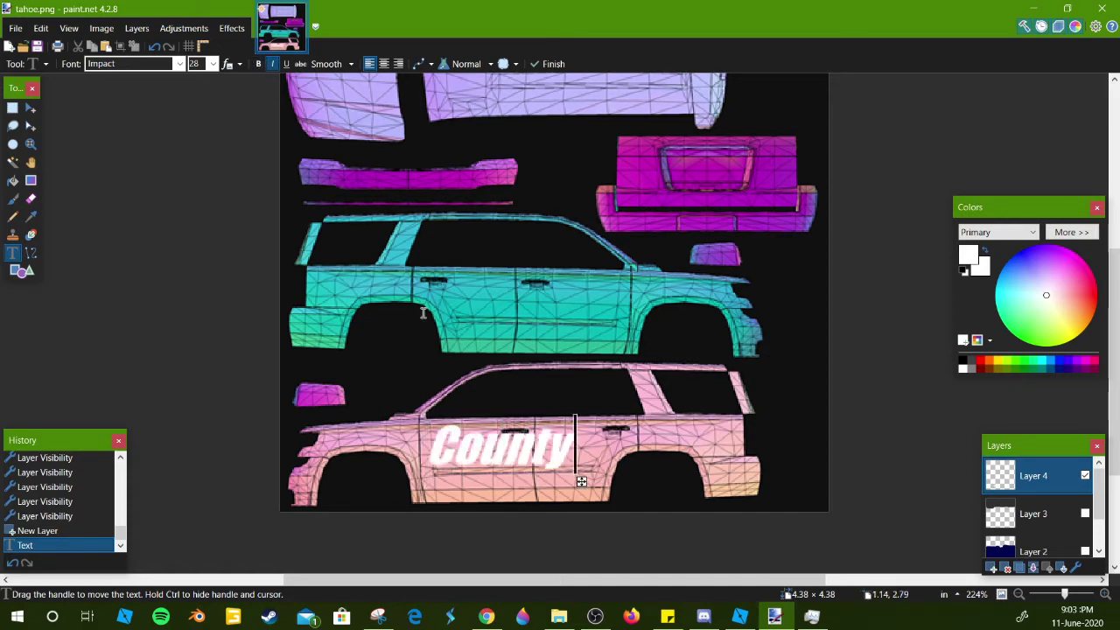
text( Sheriff)
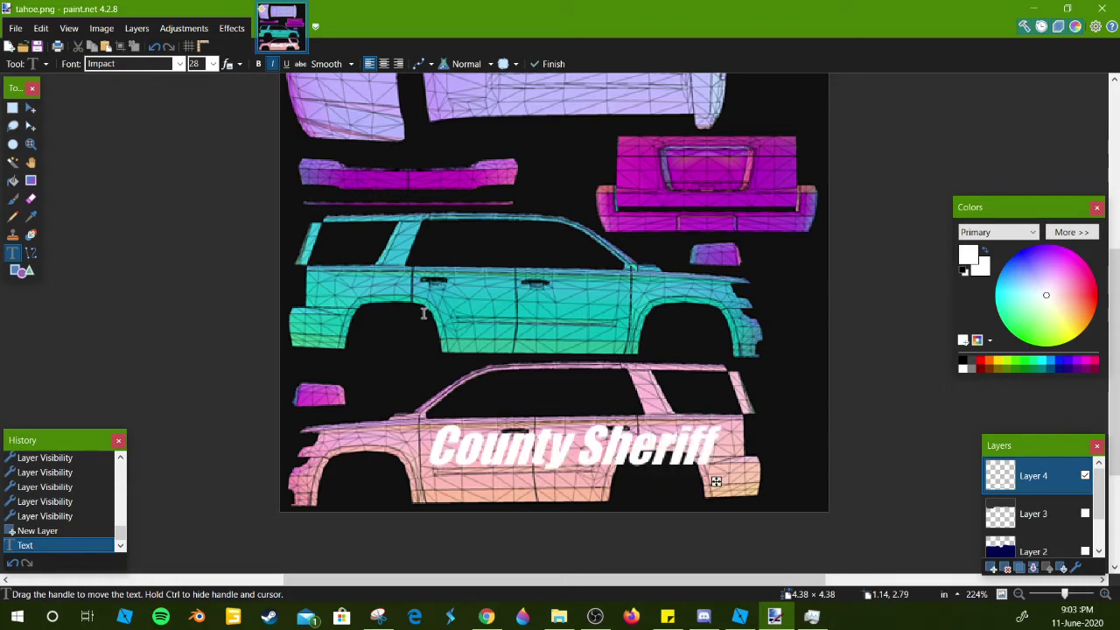
click(13, 108)
scroll(469, 322, down, 3)
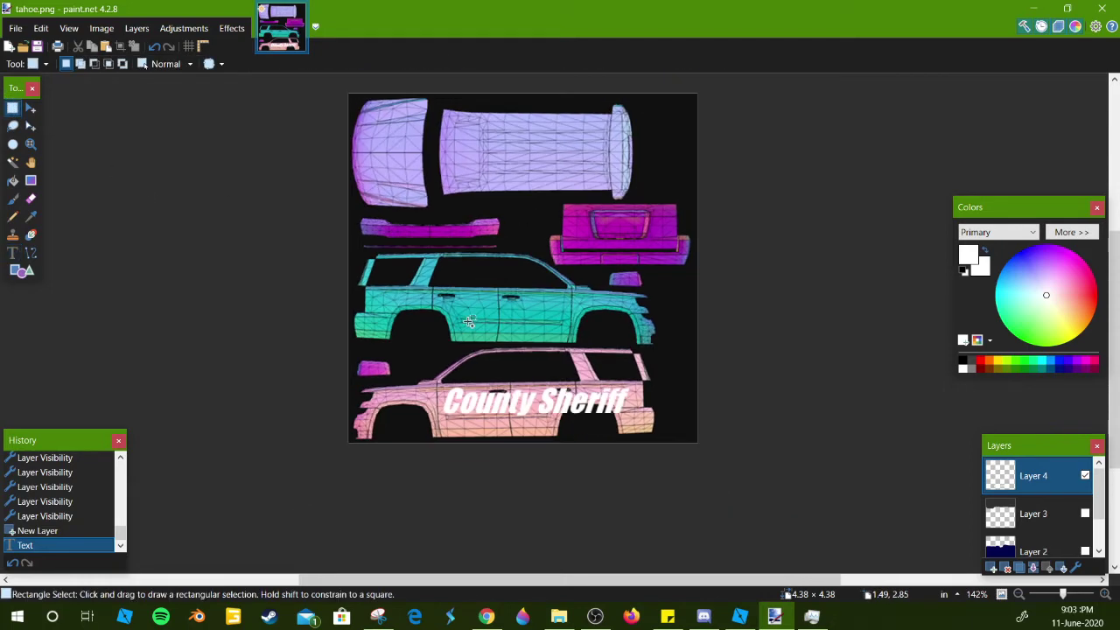
- Scale the "County Sheriff" lettering down to a selection of about 1.71 × 0.59 in and fit it on the pink side view's doors
drag(410, 365, 637, 443)
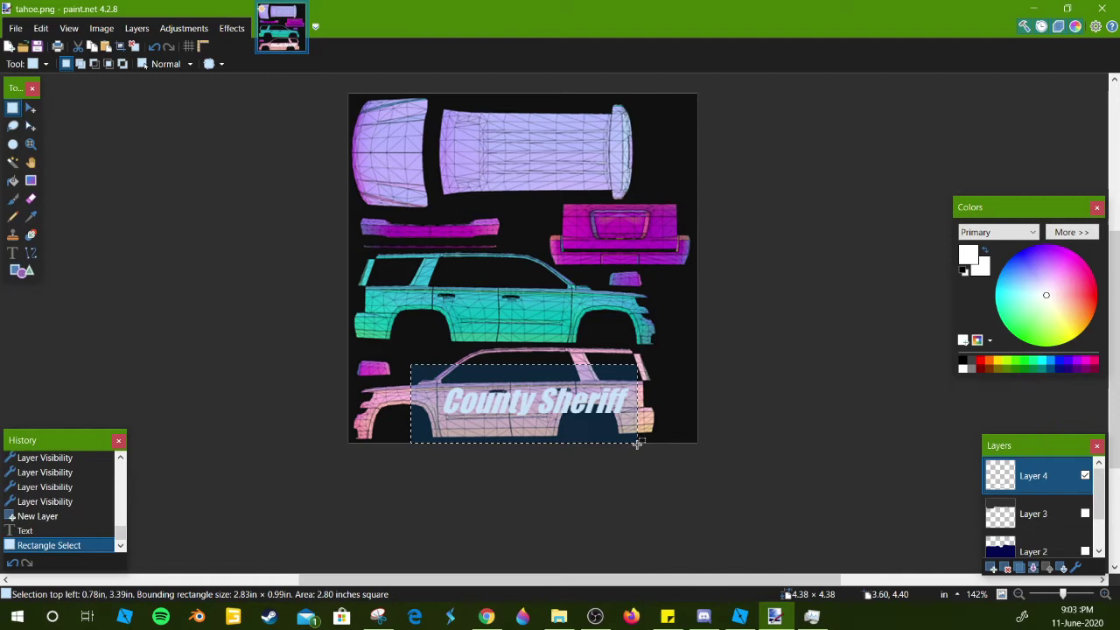
click(30, 108)
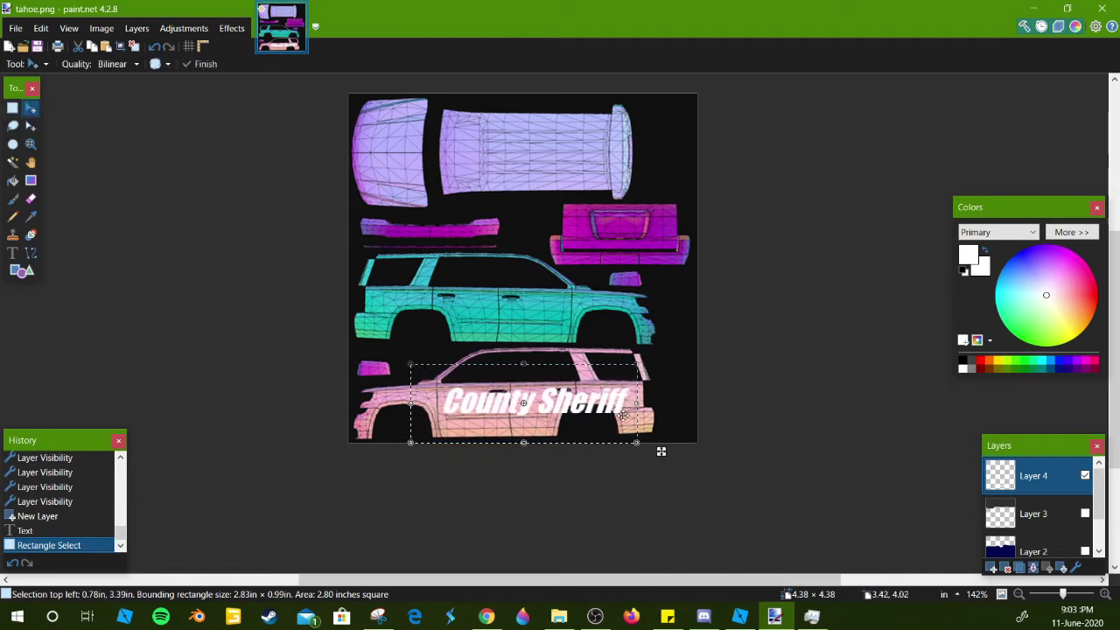
scroll(621, 415, up, 1)
scroll(526, 471, down, 1)
scroll(502, 460, up, 2)
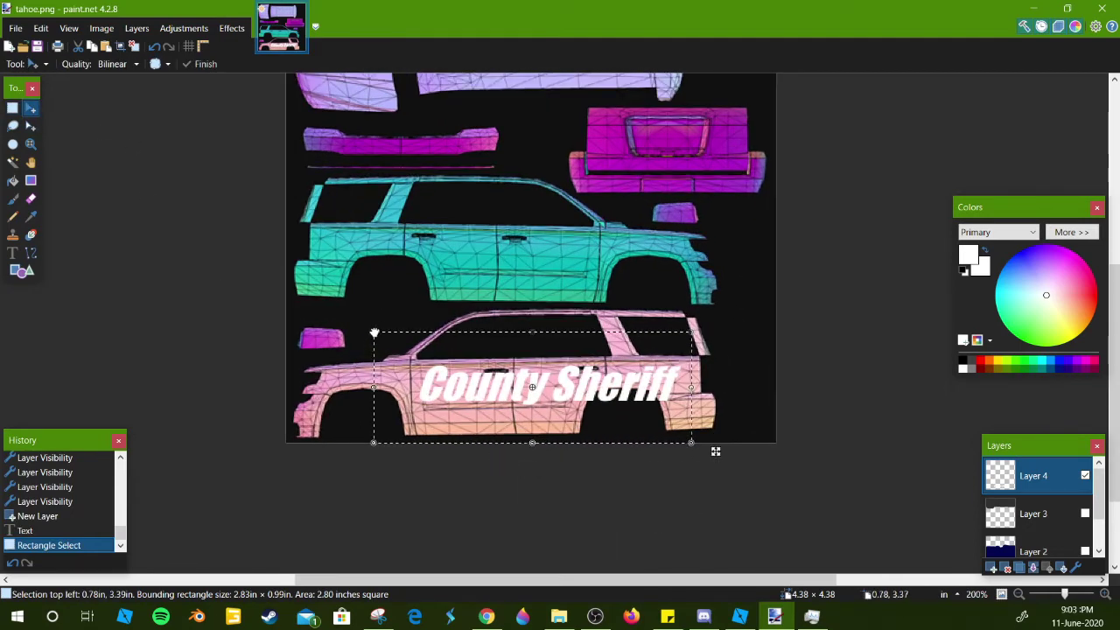
drag(376, 332, 449, 389)
key(Left)
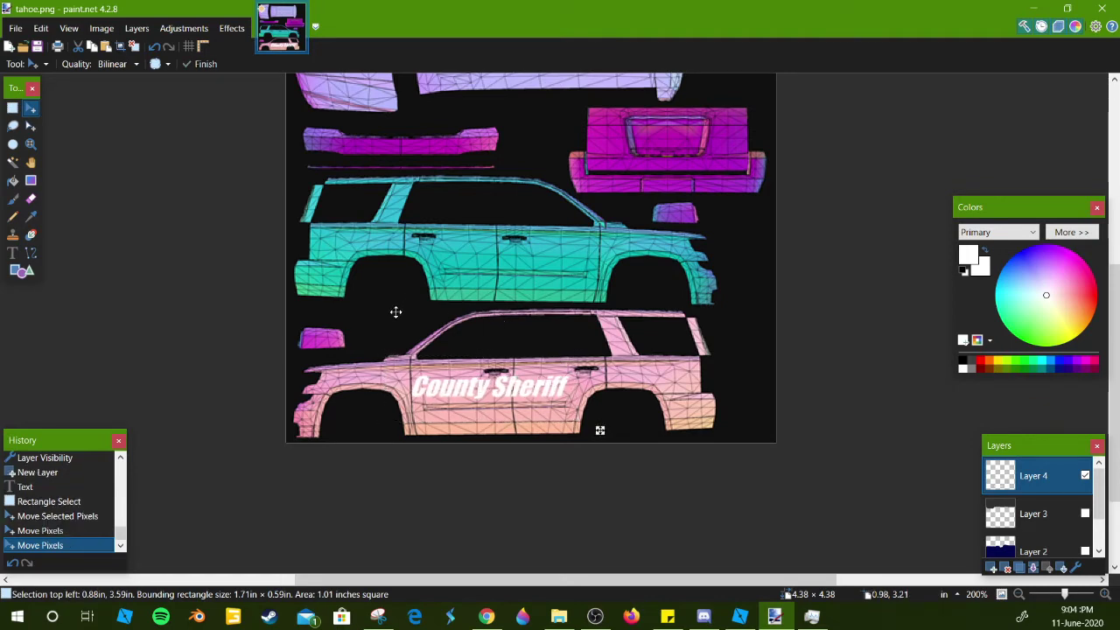
- Paste a copy of the "County Sheriff" lettering on a new layer and place it across the teal side view's doors
click(989, 570)
key(ctrl+v)
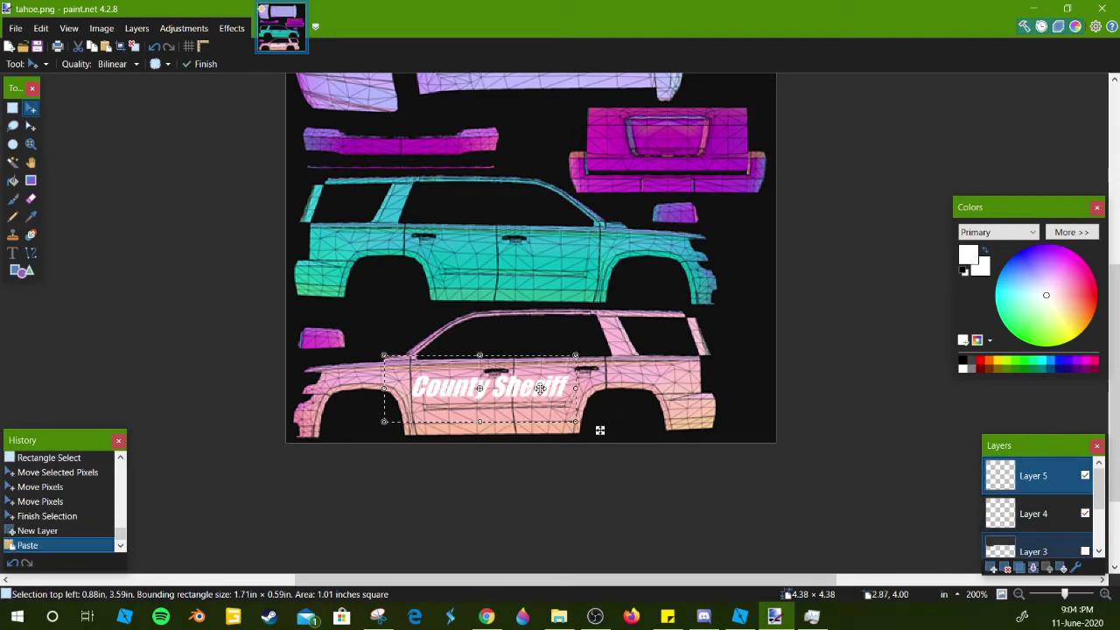
drag(530, 402, 554, 270)
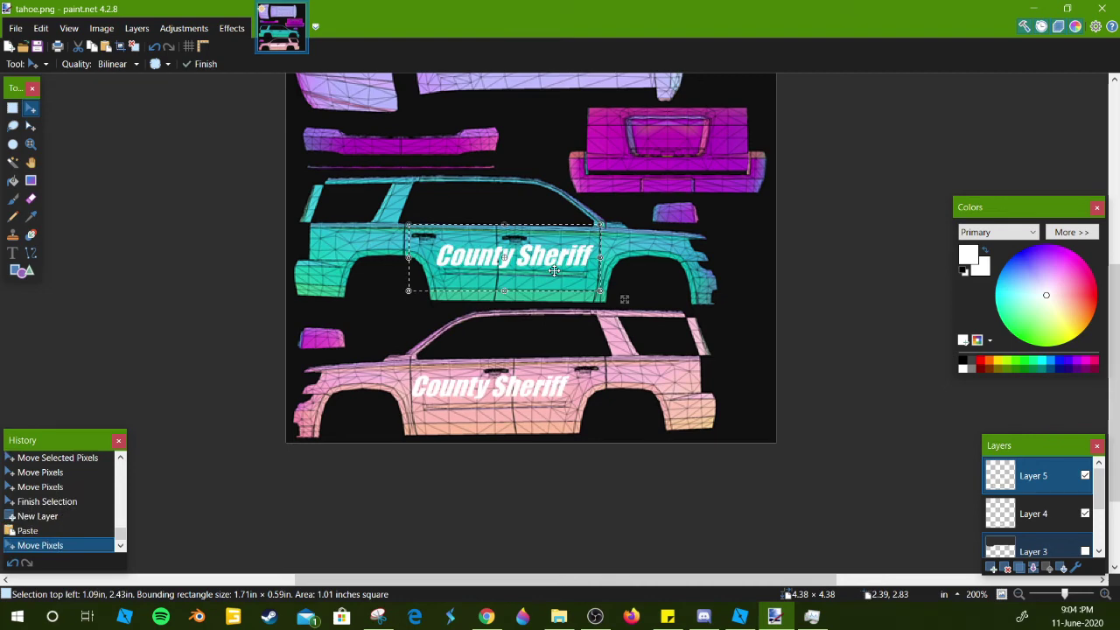
- Nudge the teal side's "County Sheriff" slightly up and toward the vehicle's rear, with the selection's top-left corner at about 1.06, 2.41 in
key(Up)
key(Up)
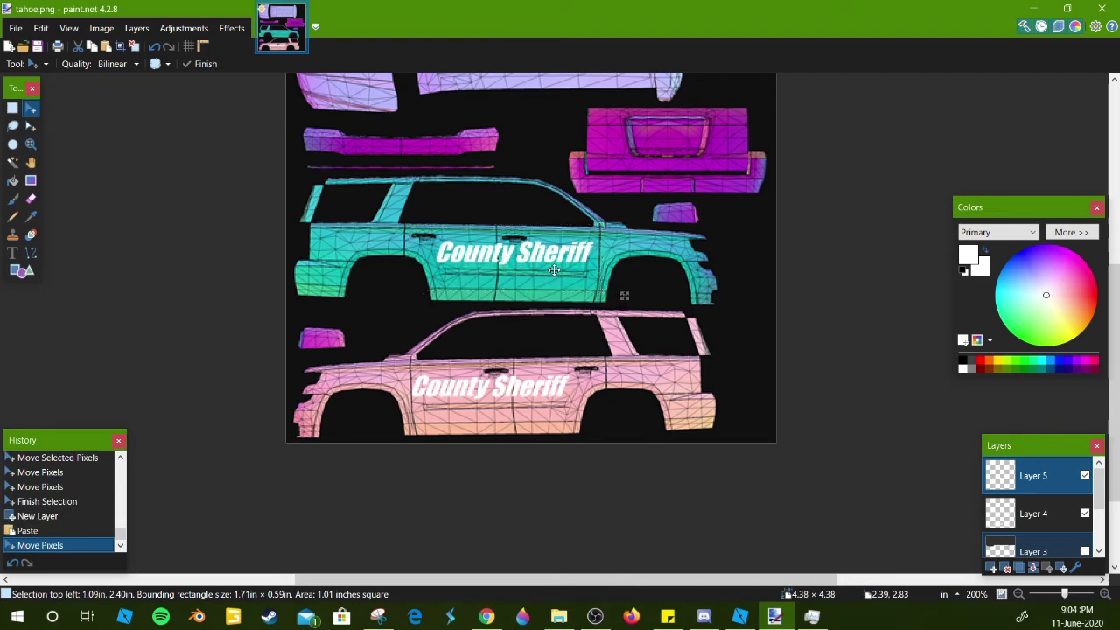
key(Down)
key(Right)
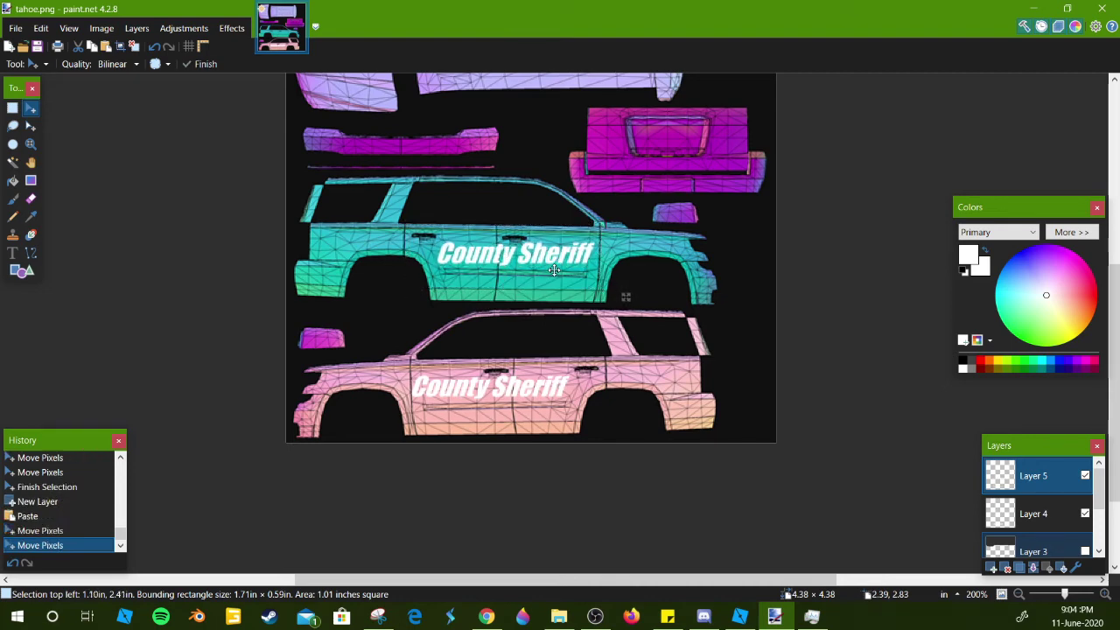
key(Right)
key(Right)
key(Right)
key(Right)
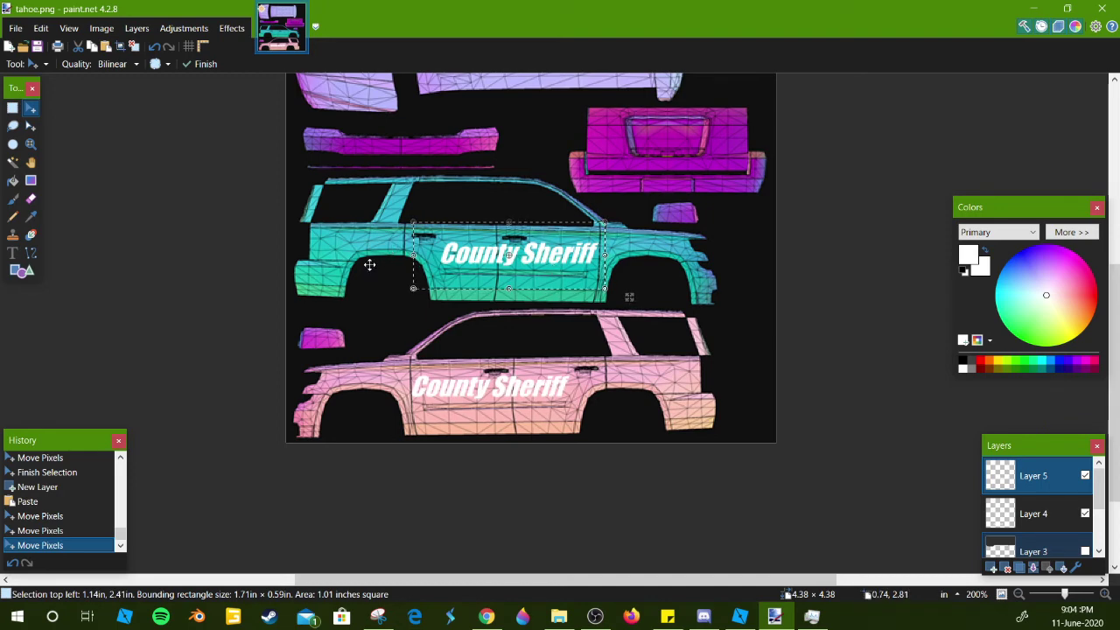
key(ctrl+d)
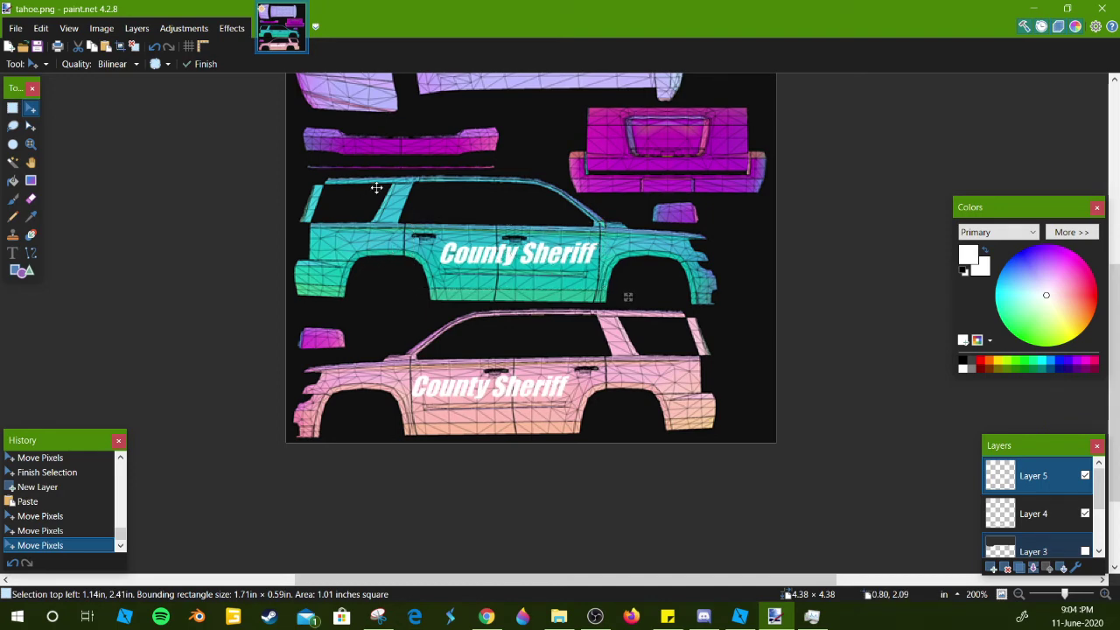
key(Left)
key(Left)
key(Left)
key(Left)
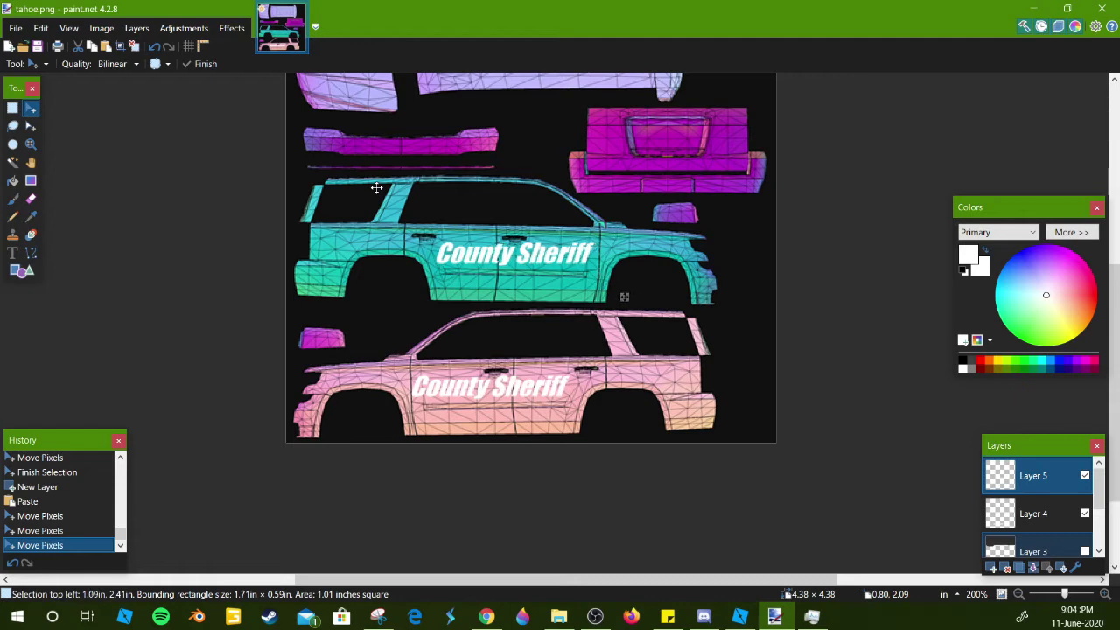
key(Left)
key(Left)
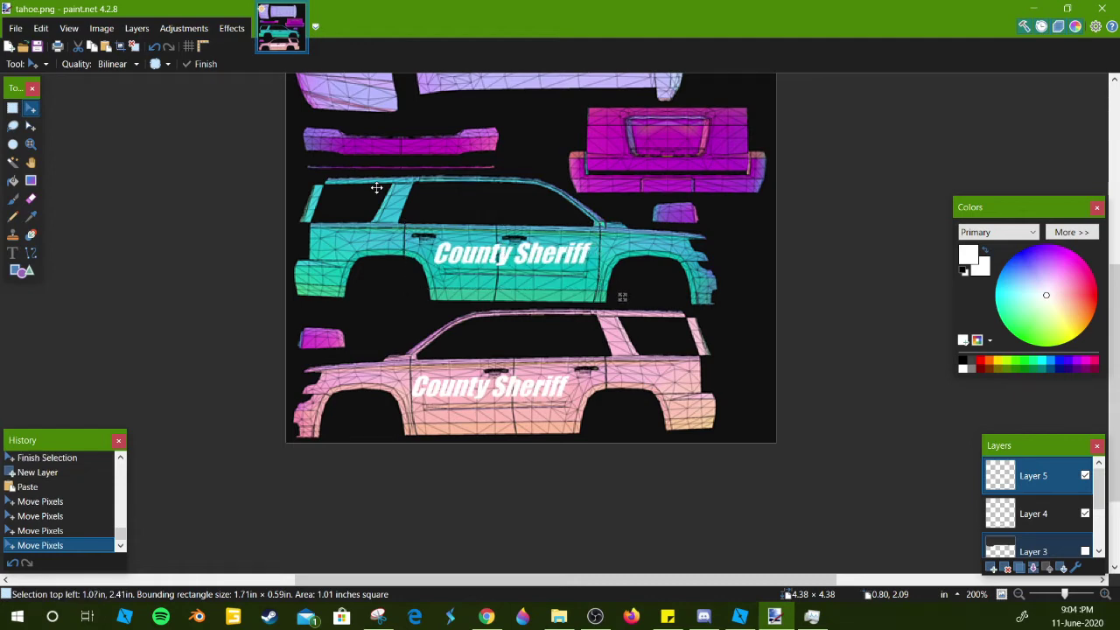
- Select the pink side's "County Sheriff" on Layer 4, nudge it slightly toward the vehicle's rear, and clear the selection
click(1015, 514)
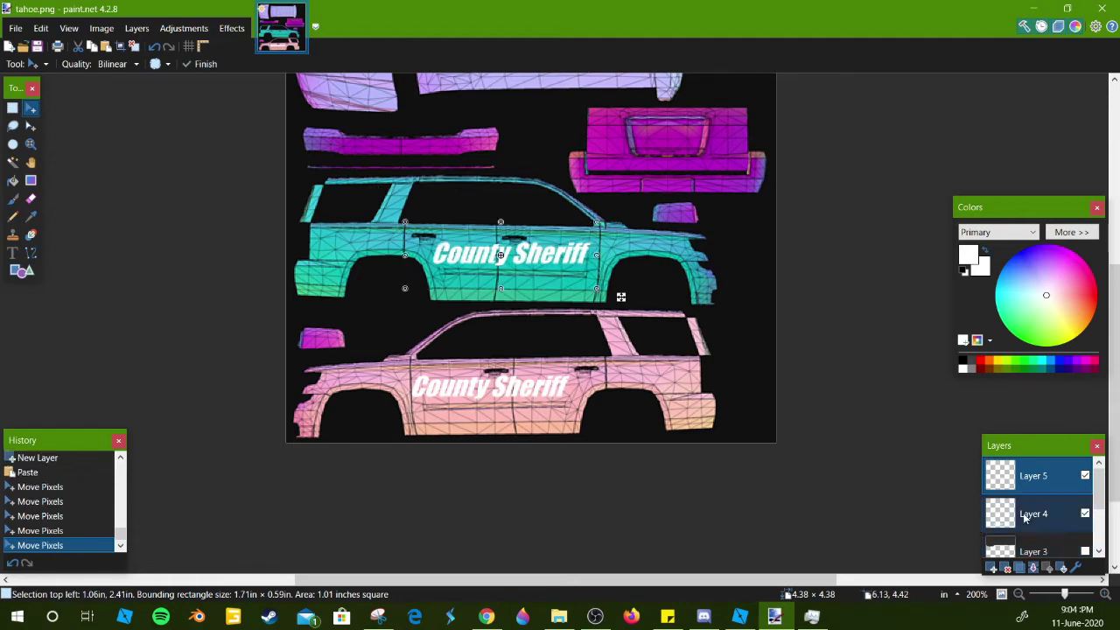
click(12, 107)
click(275, 309)
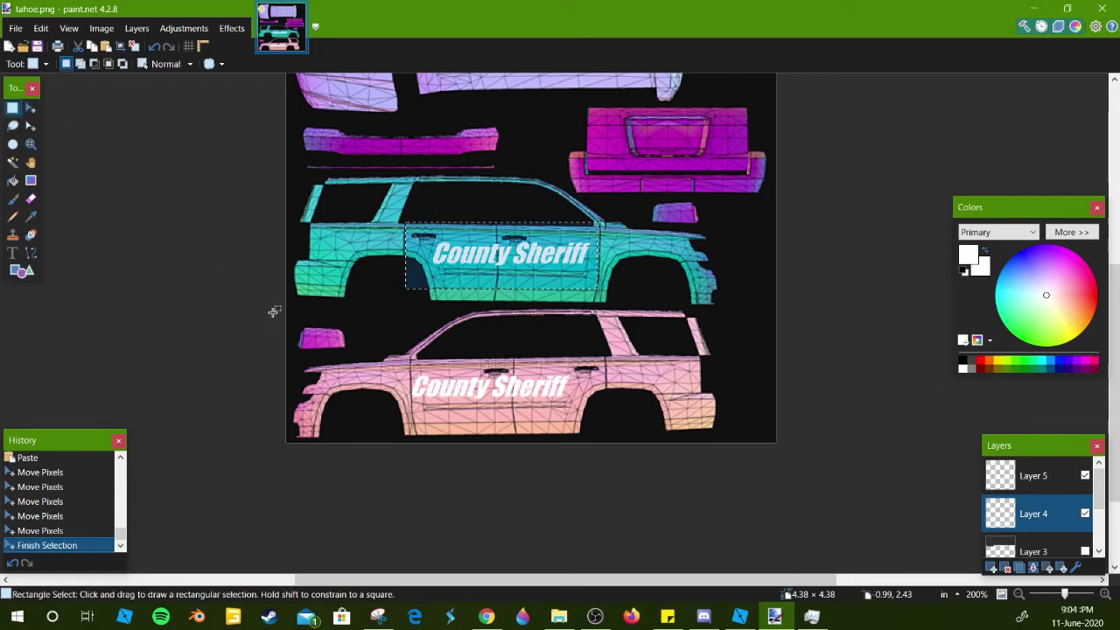
drag(362, 362, 579, 413)
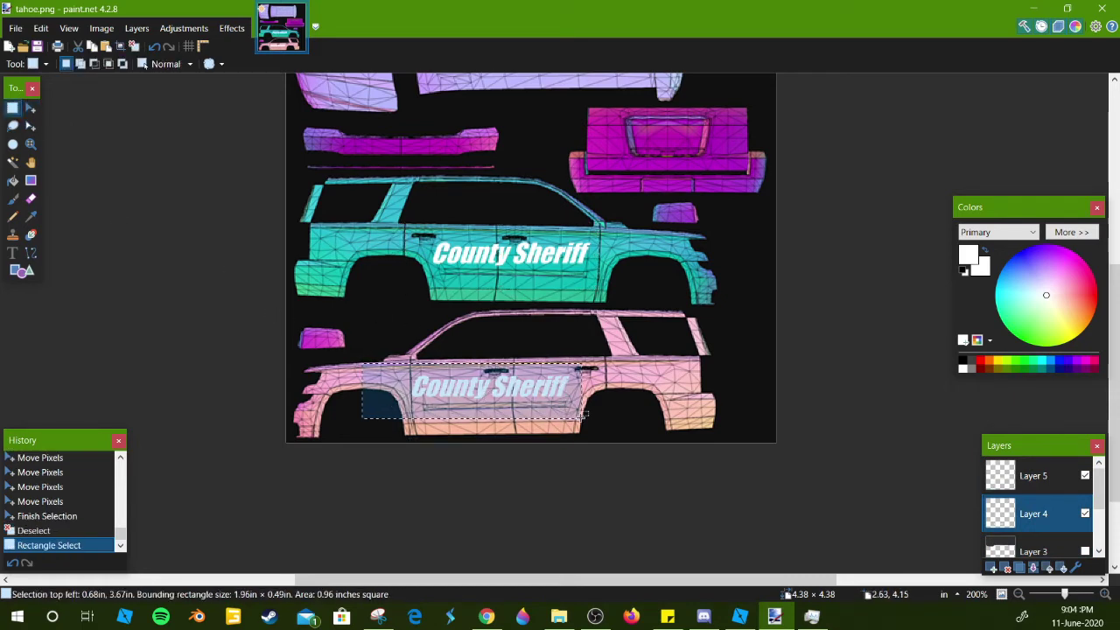
key(m)
key(Right)
key(Right)
key(Right)
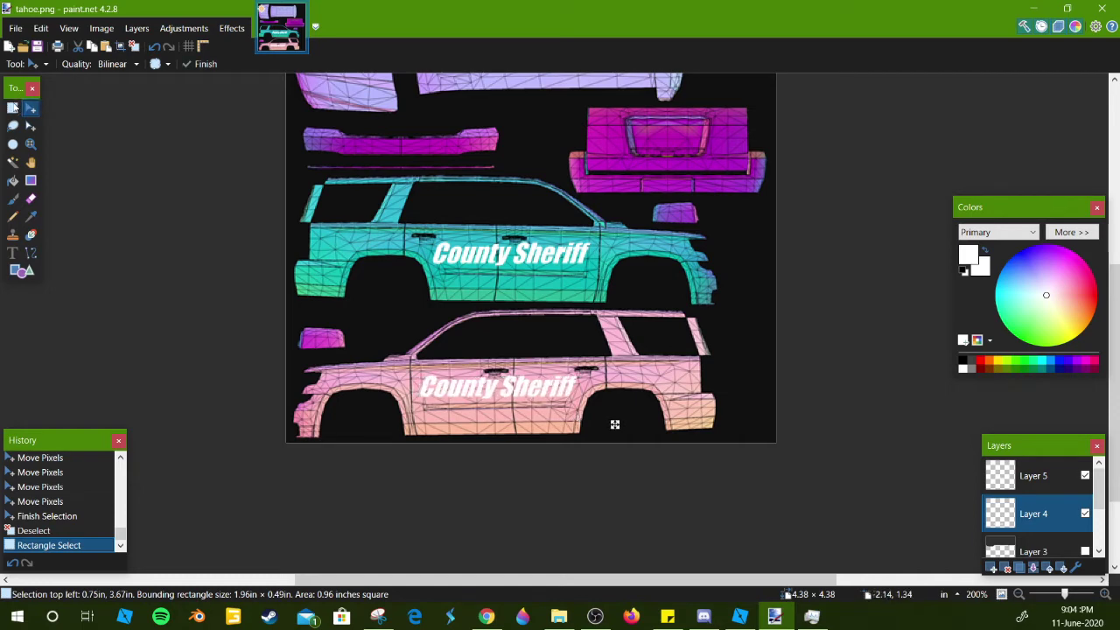
key(s)
key(ctrl+d)
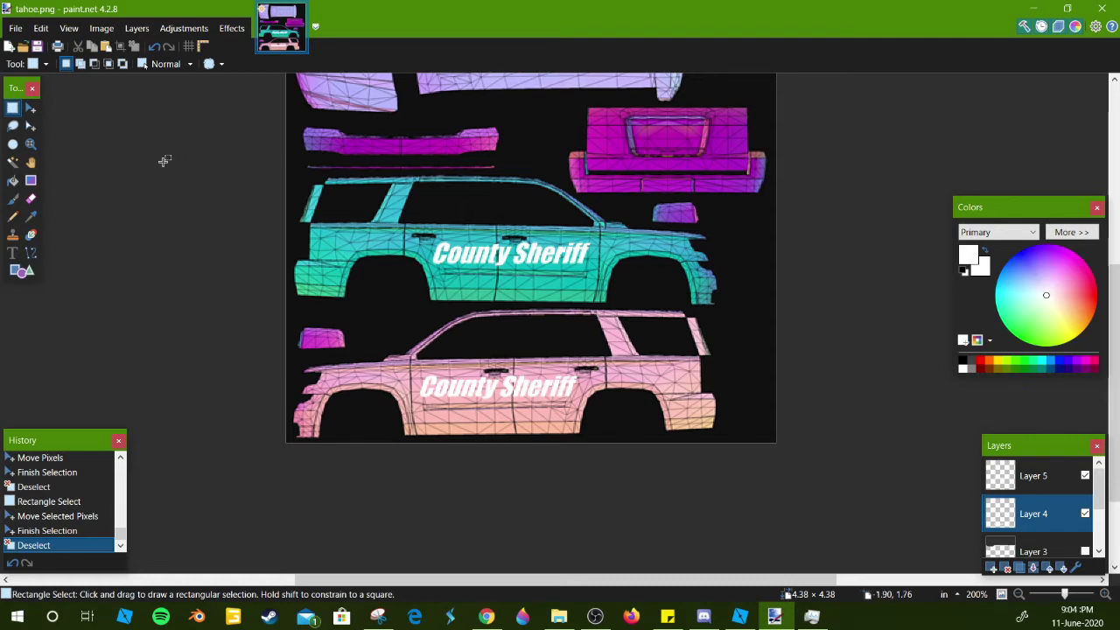
- Write "Call 911" in white italic Impact on a new layer, starting at the teal side view's rear quarter panel
drag(426, 181, 385, 283)
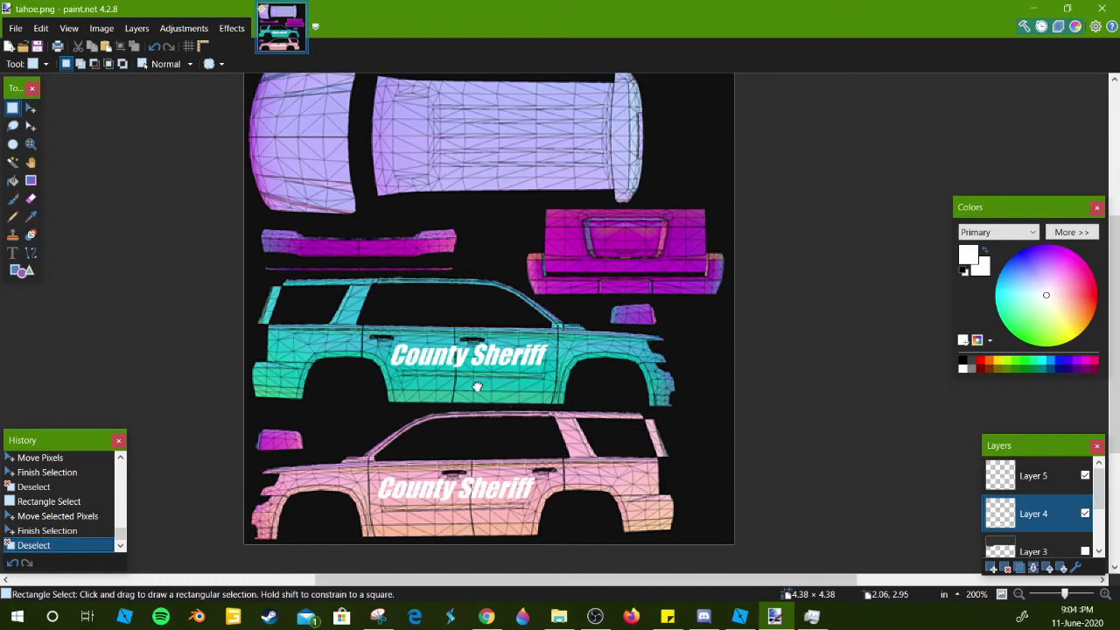
drag(476, 386, 513, 355)
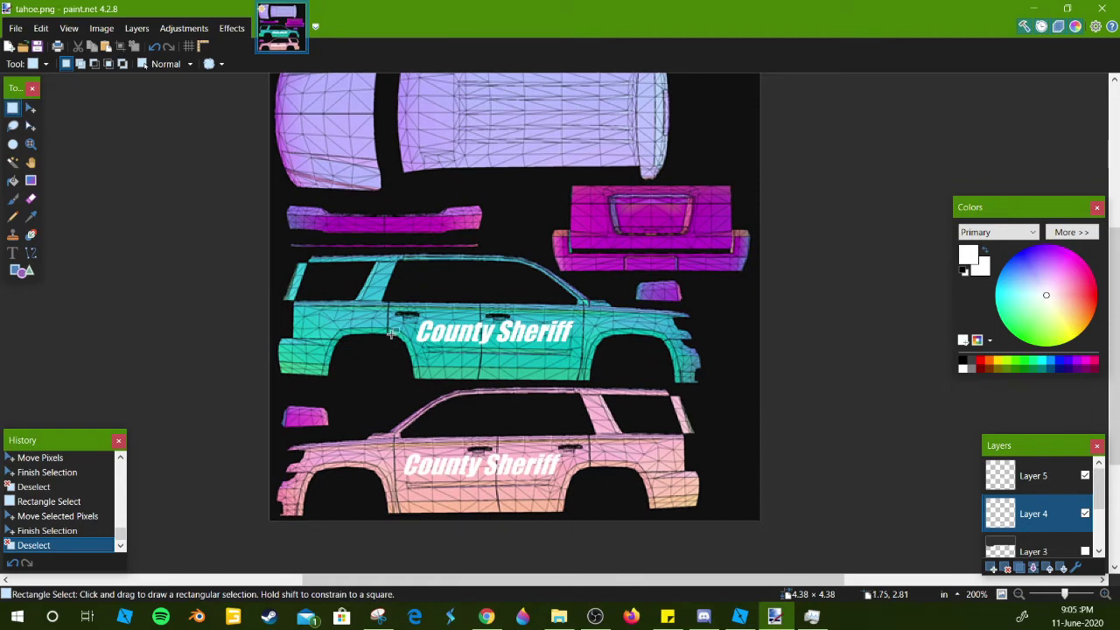
click(13, 252)
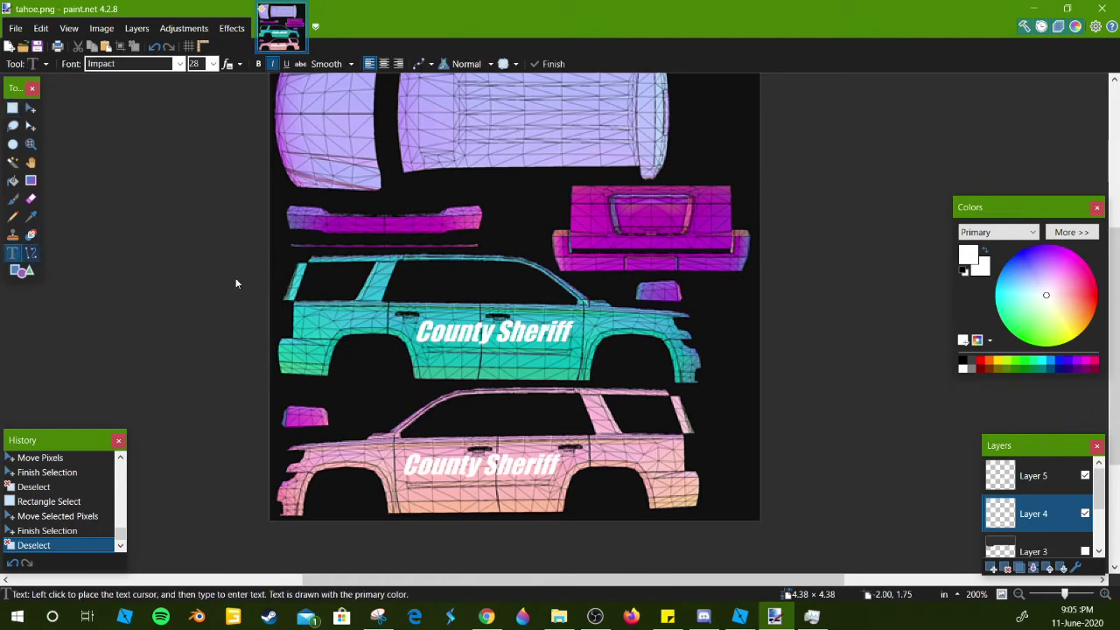
click(1015, 475)
click(991, 568)
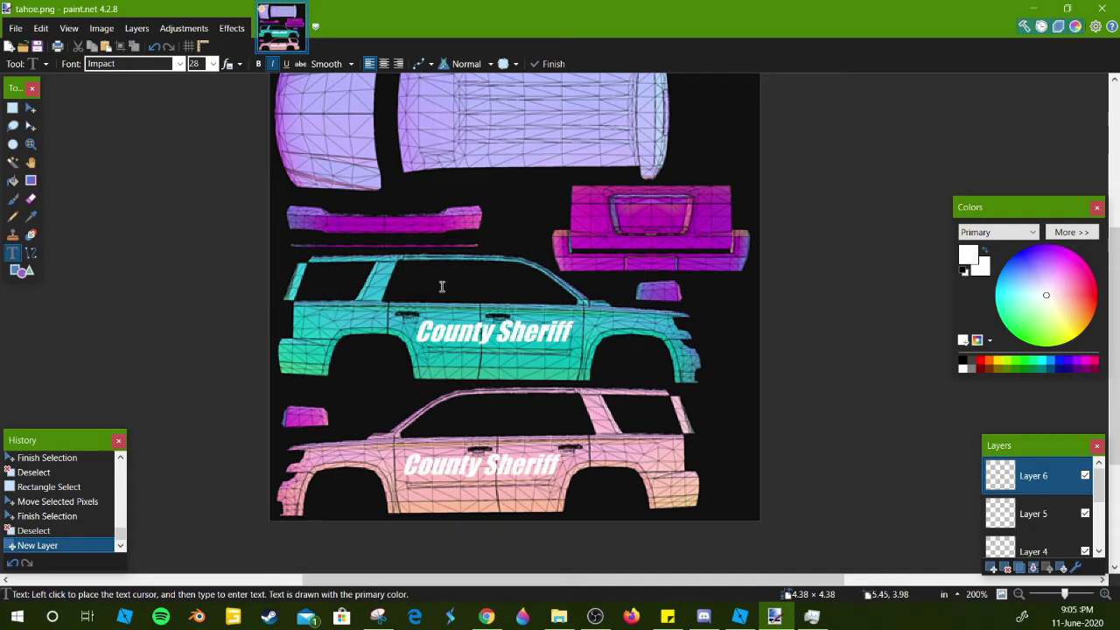
click(314, 320)
text(Ca)
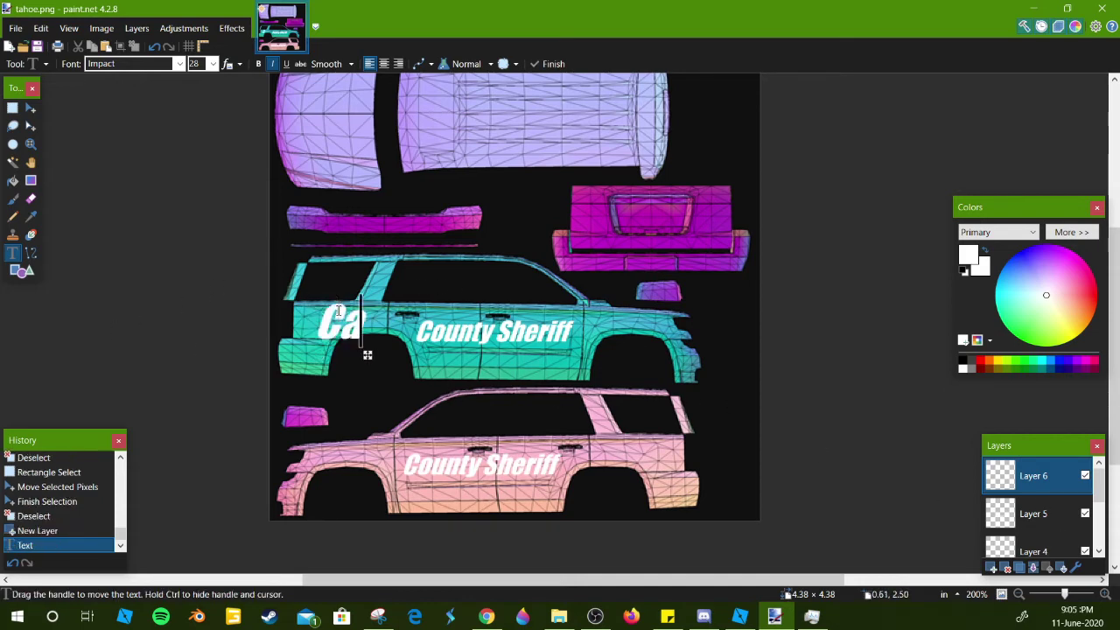
text(ll 911)
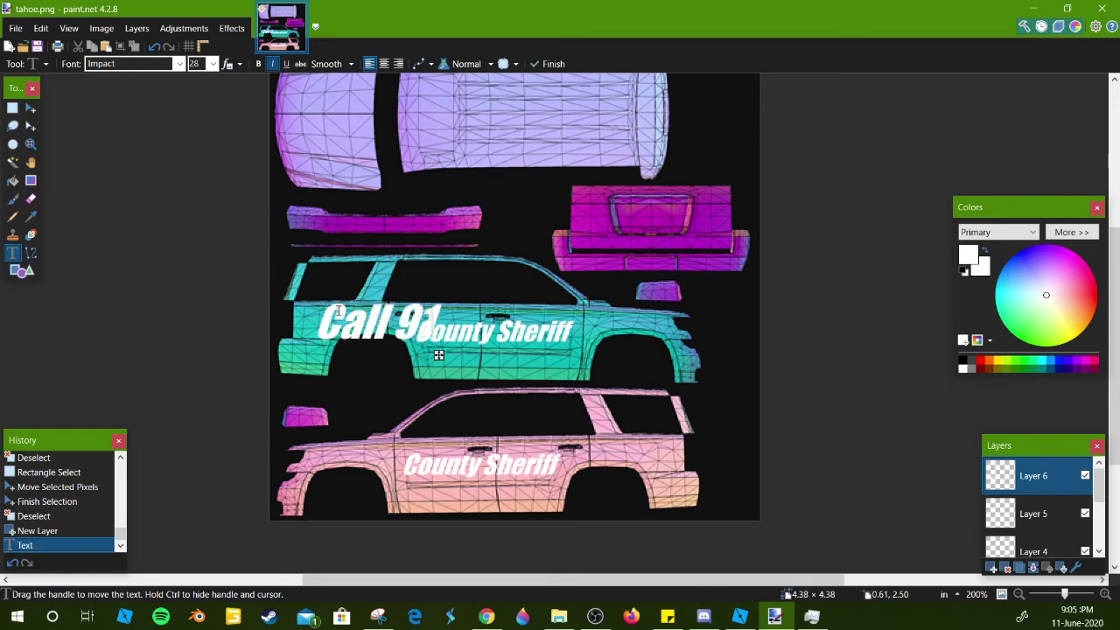
- Scale the "Call 911" lettering down to a selection of about 0.98 × 0.42 in and fit it on the teal rear quarter panel
click(12, 107)
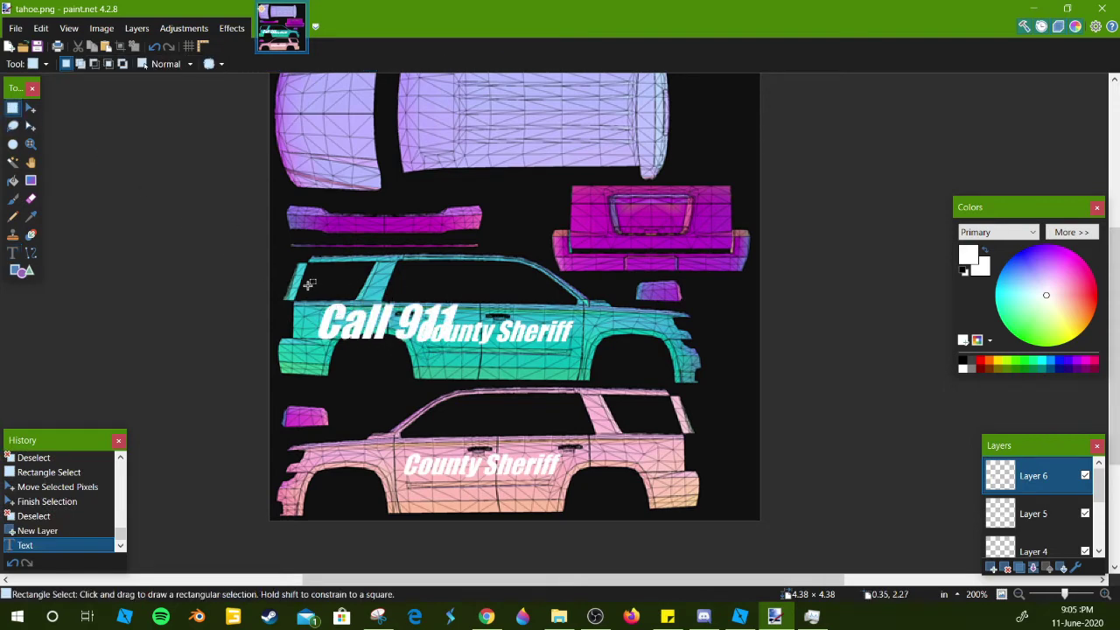
drag(302, 284, 422, 348)
key(m)
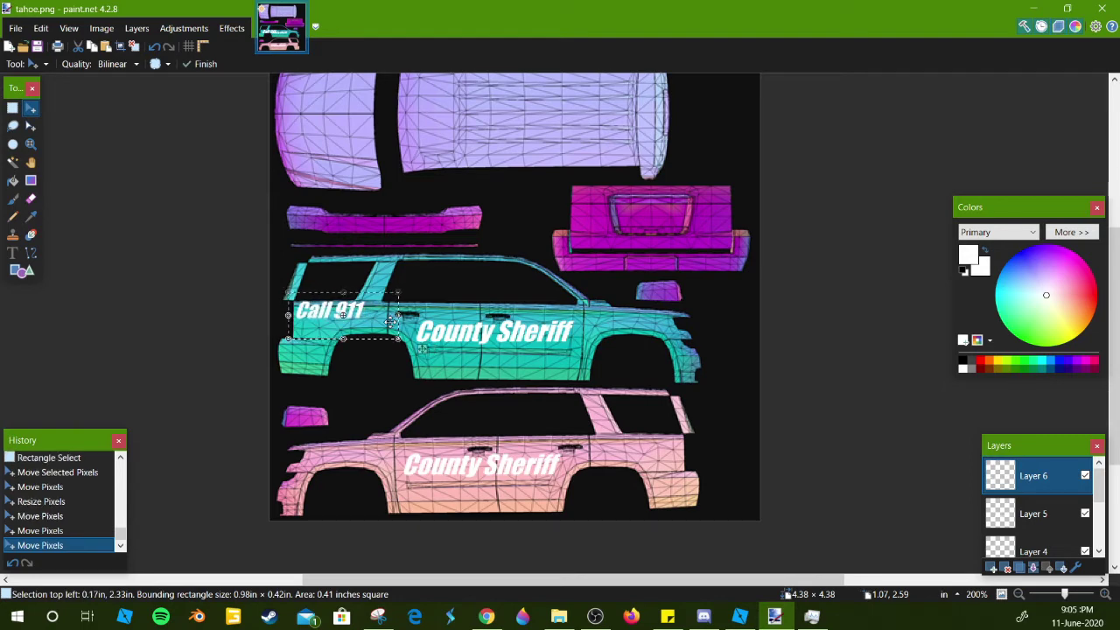
- Paste a copy of "Call 911" on a new layer and place it on the pink side view's rear quarter panel
click(986, 568)
click(991, 568)
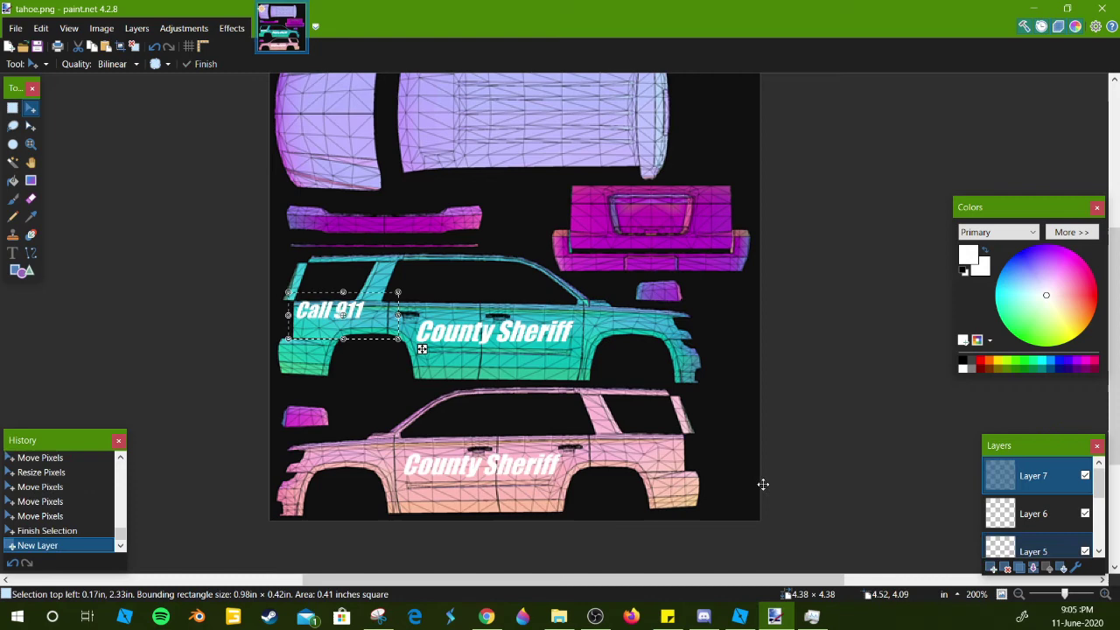
key(ctrl+v)
drag(422, 348, 739, 481)
click(739, 481)
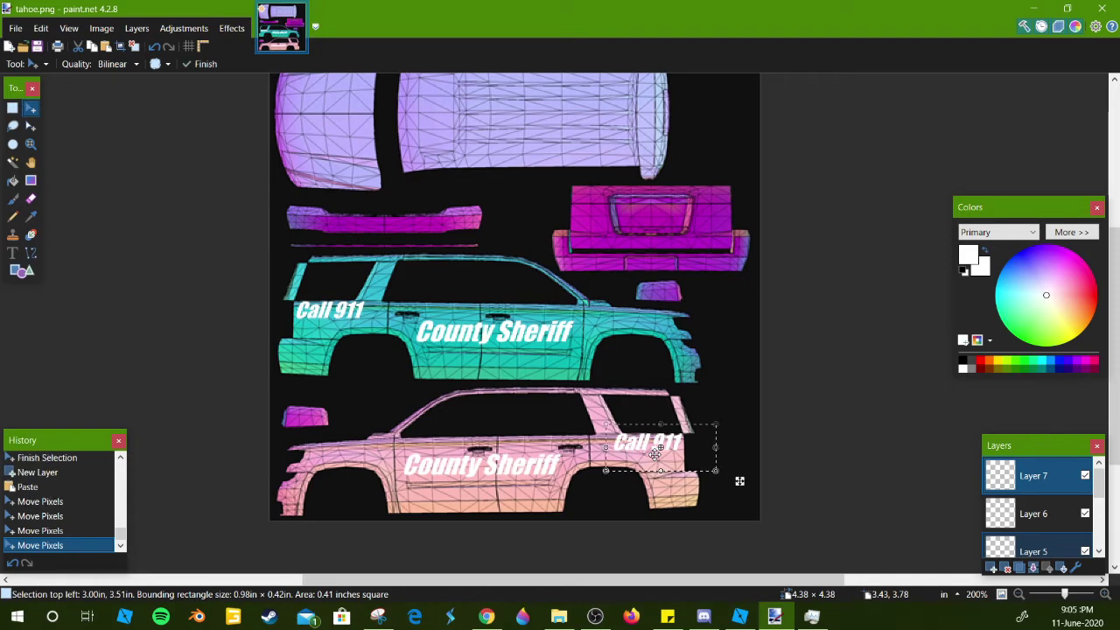
- Nudge the pink side's "Call 911" slightly left and down below the rear window line
key(Left)
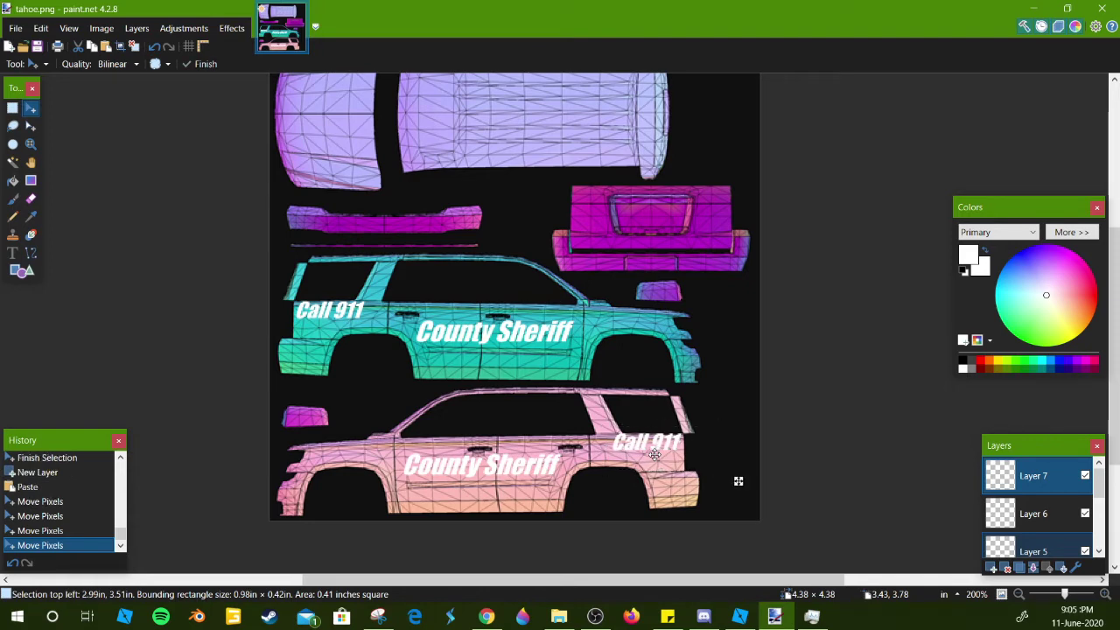
key(Down)
key(Down)
key(Down)
key(Down)
key(Down)
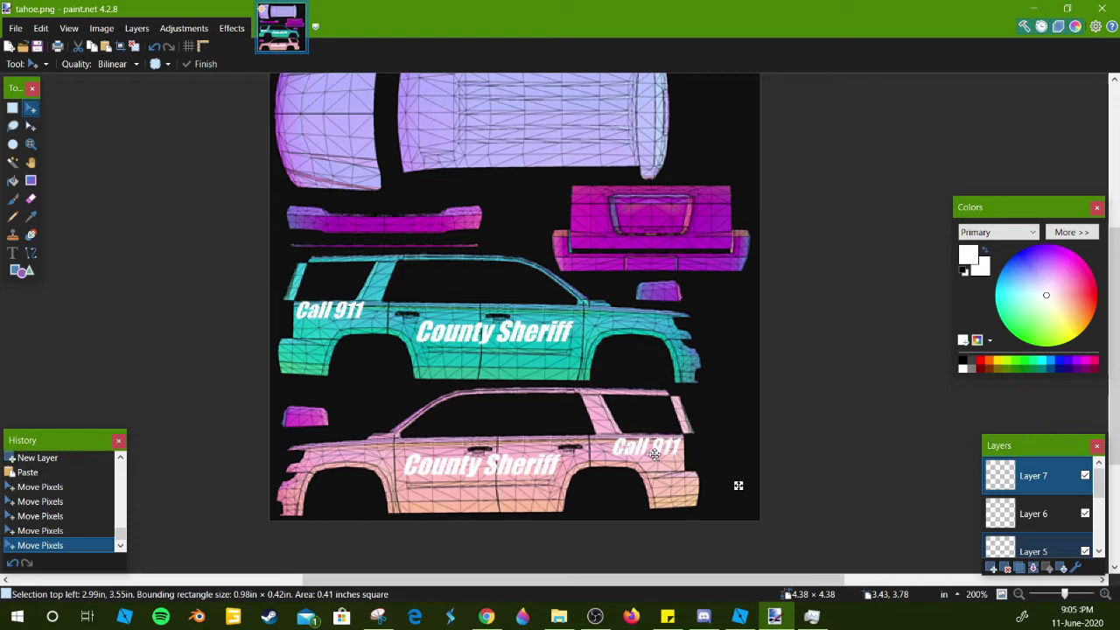
- Select the teal side's "Call 911" on Layer 6, nudge it down slightly below the window line, and clear the selection
click(1015, 521)
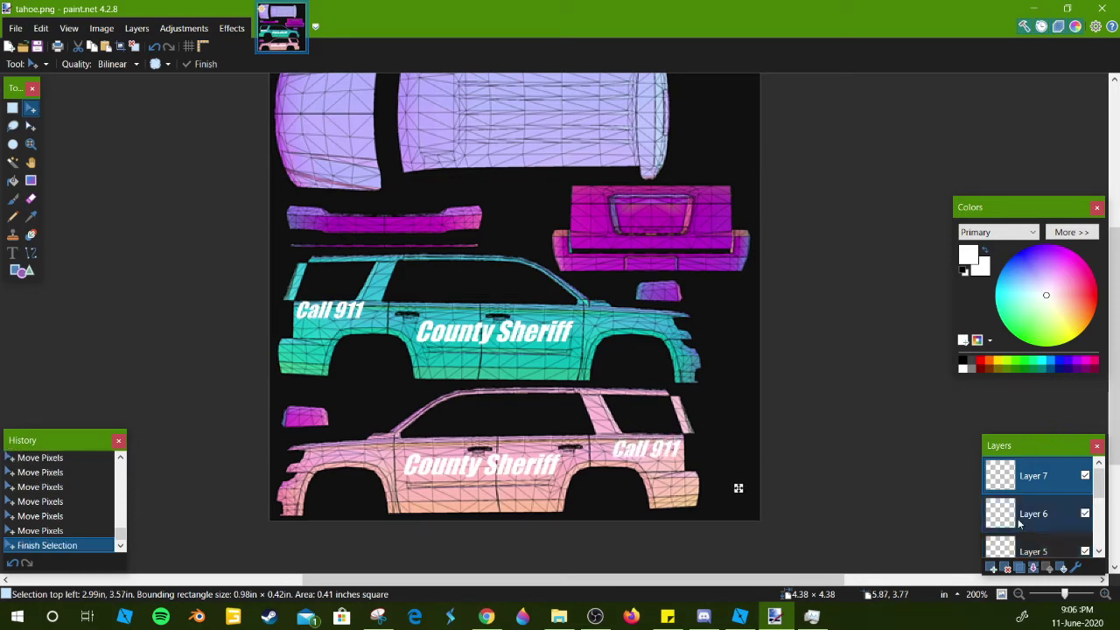
click(12, 108)
click(270, 272)
drag(269, 272, 403, 334)
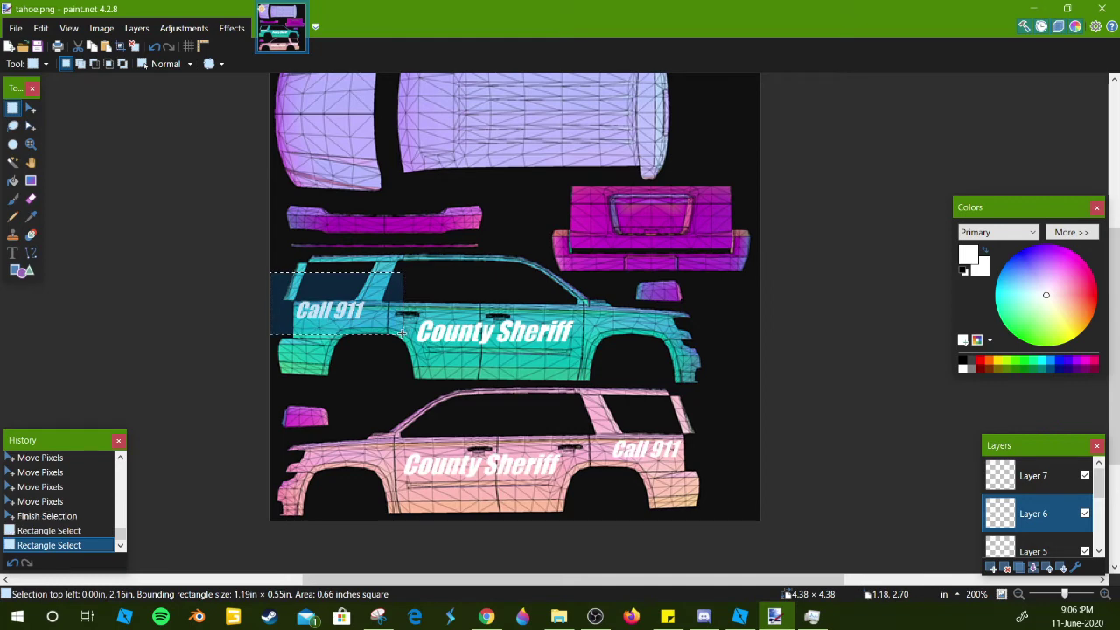
key(m)
key(Down)
key(Down)
key(Down)
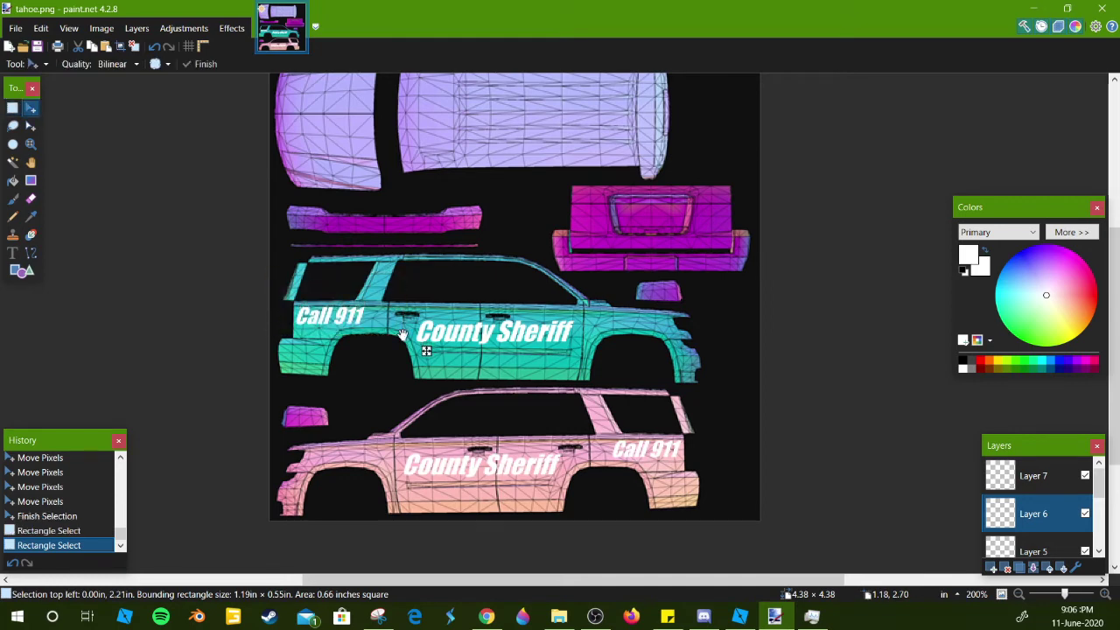
key(Down)
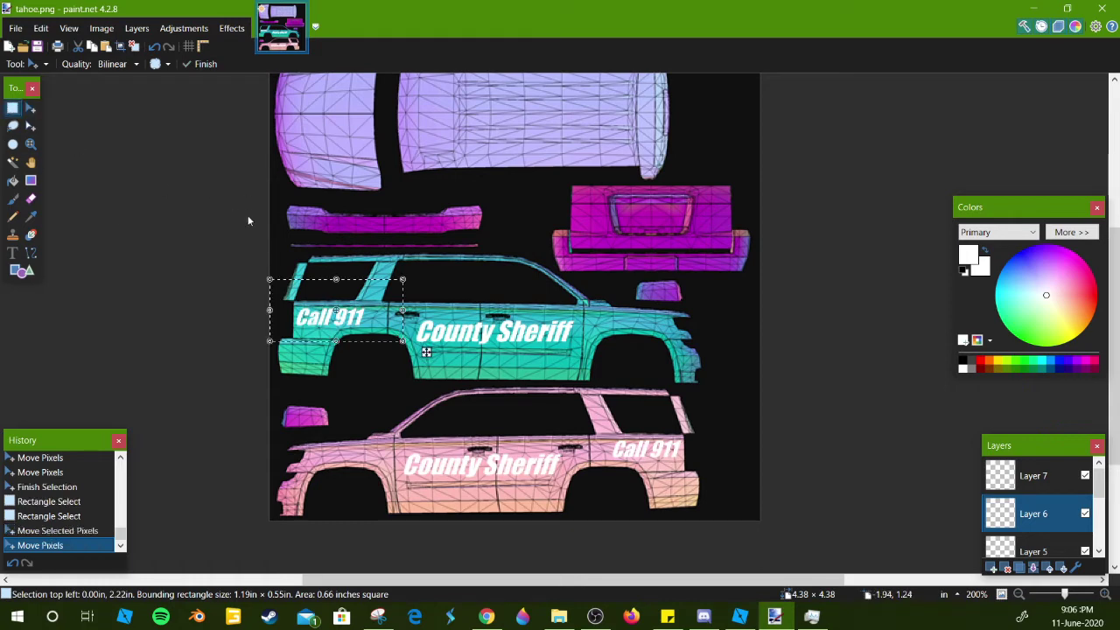
key(s)
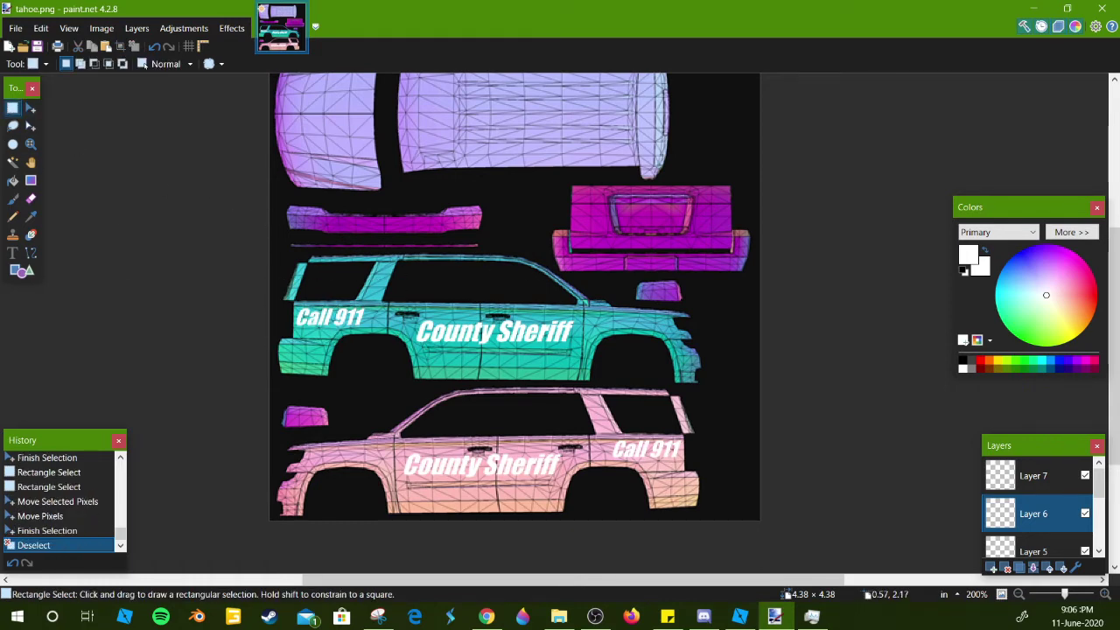
key(alt+Tab)
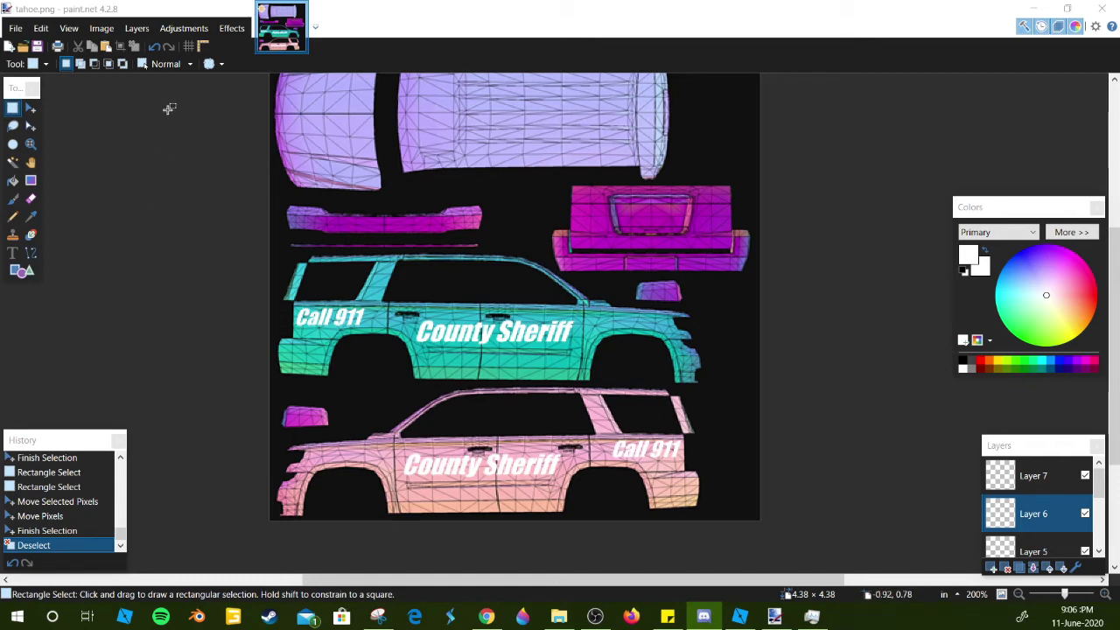
- Open the round Moore County logo image from the Desktop folder as a second image
click(71, 118)
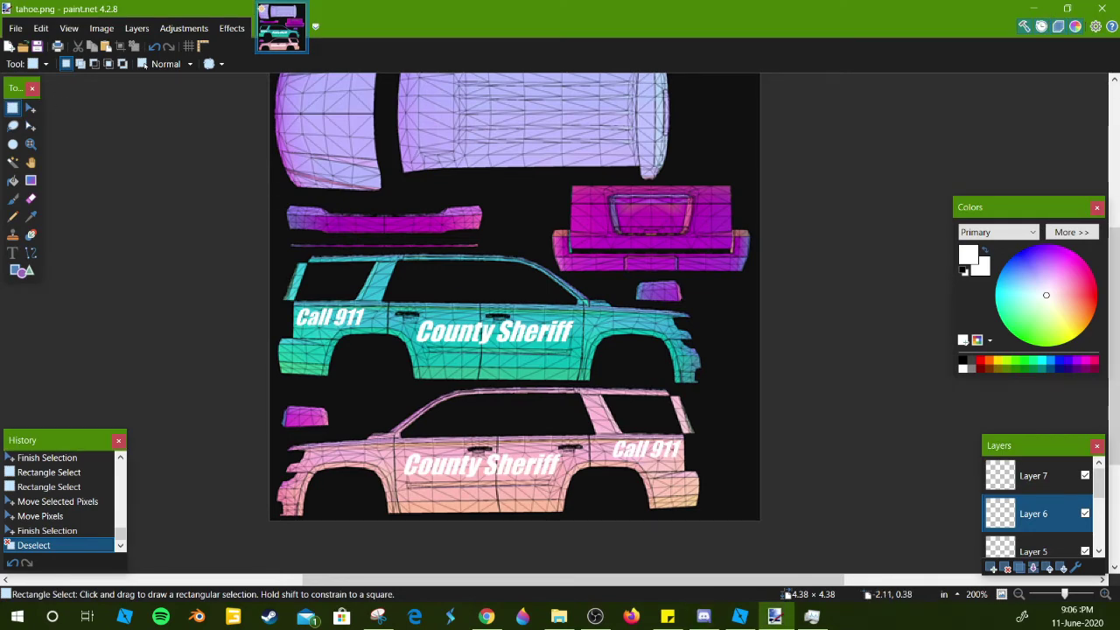
key(alt+Tab)
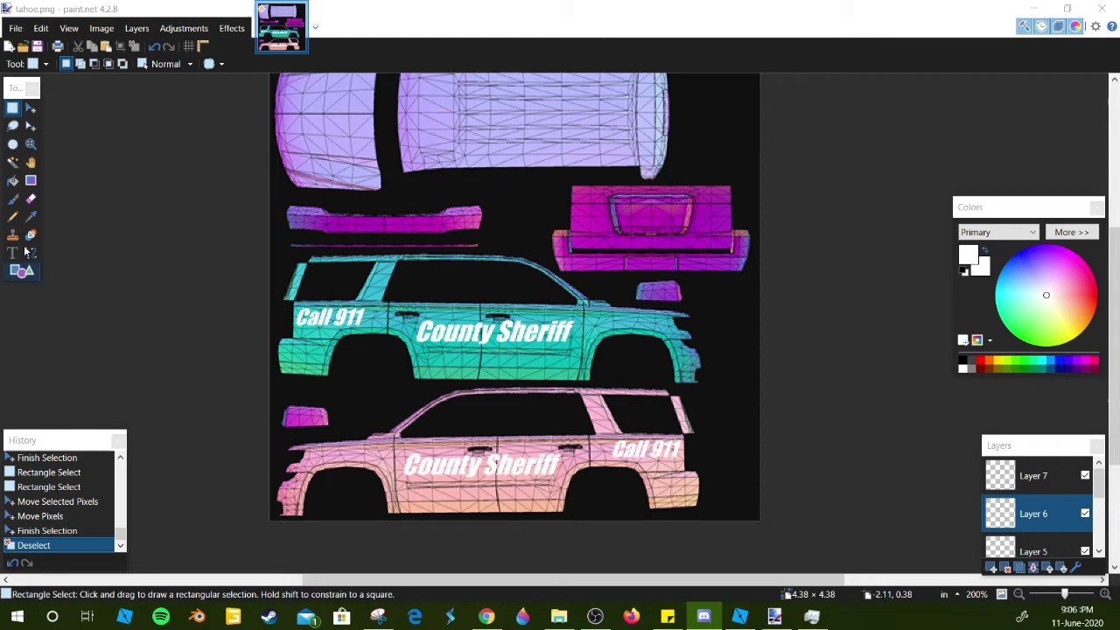
click(11, 119)
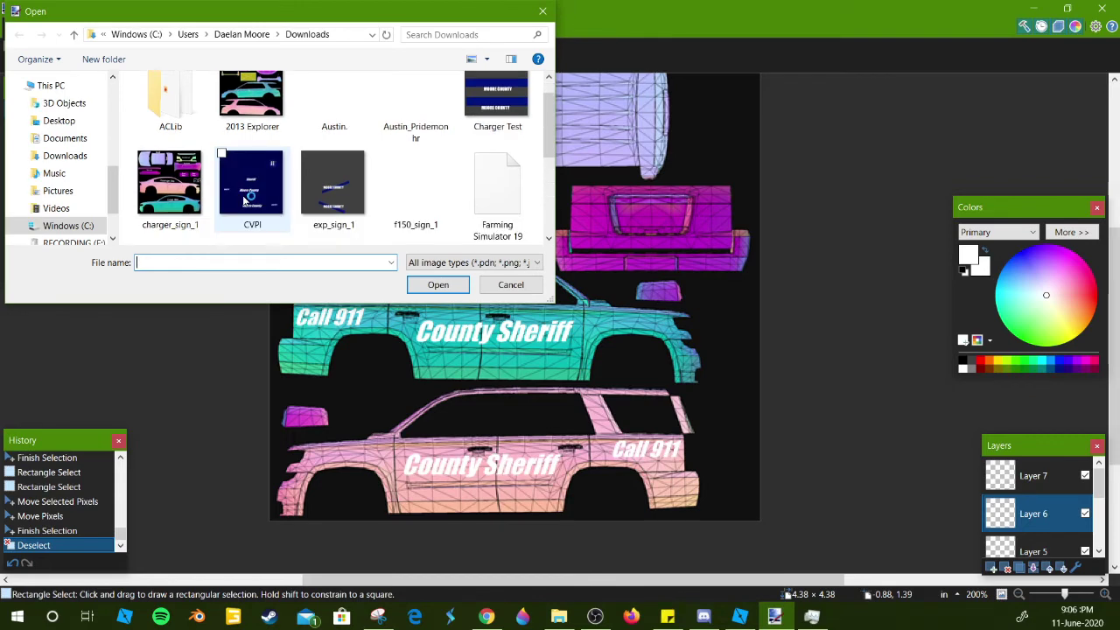
scroll(244, 202, down, 5)
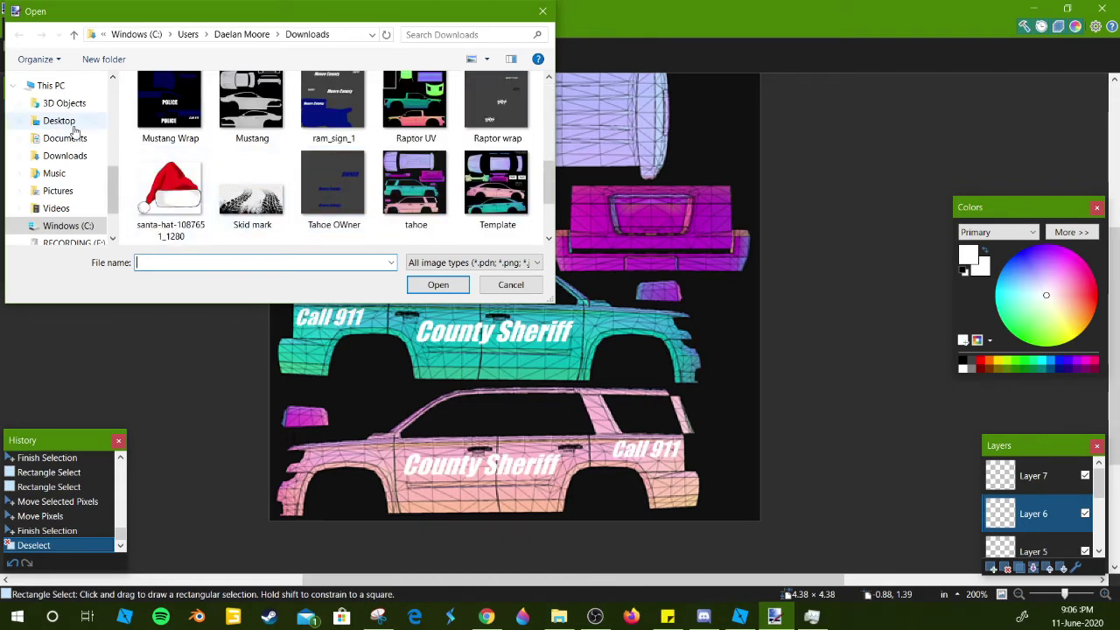
click(59, 120)
scroll(387, 198, down, 10)
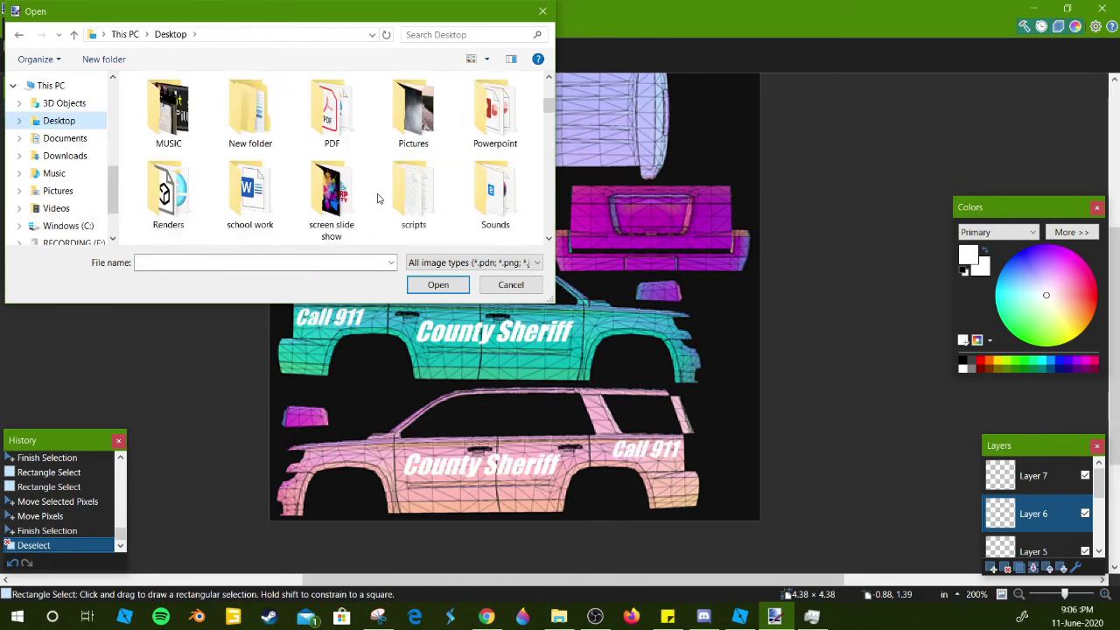
scroll(385, 197, down, 8)
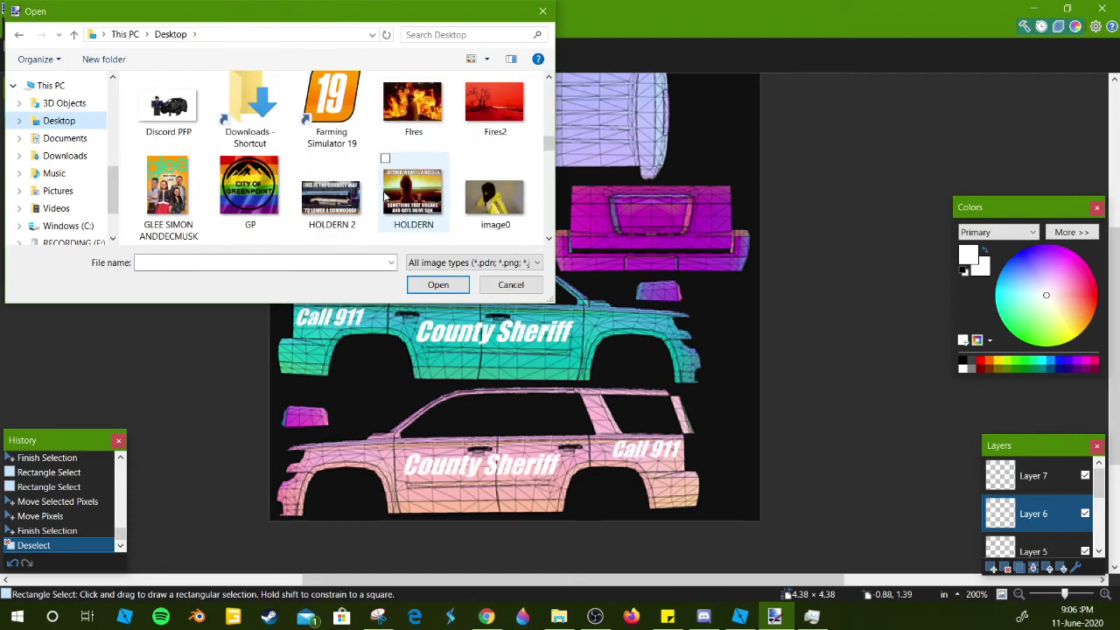
scroll(383, 196, down, 3)
double_click(413, 183)
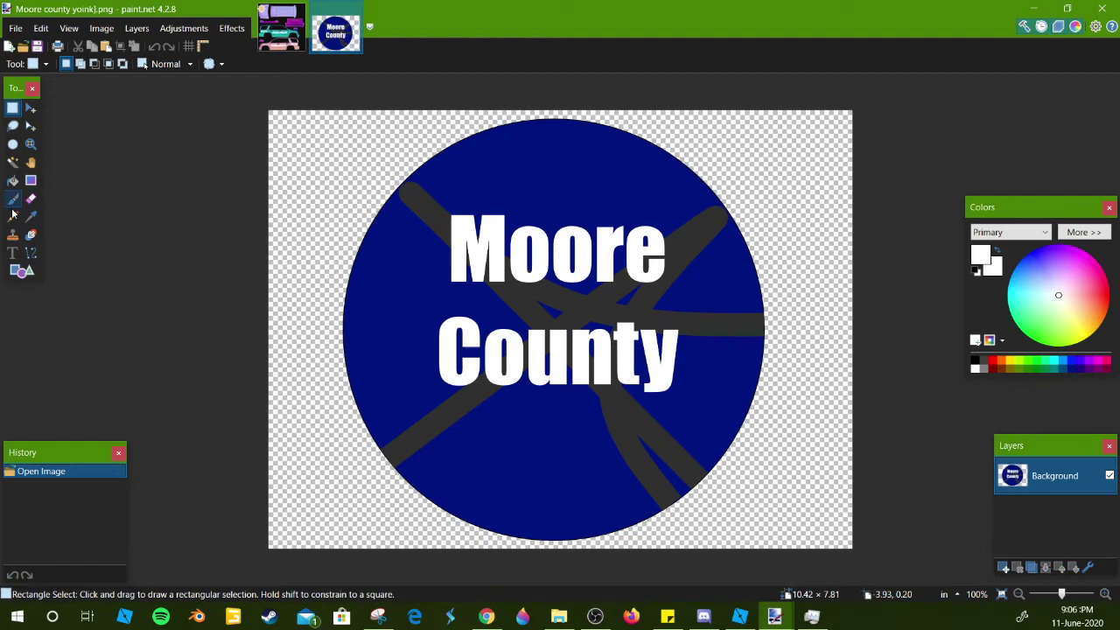
- Erase the area around the round Moore County logo with the Magic Wand and select the whole image
click(12, 162)
click(303, 219)
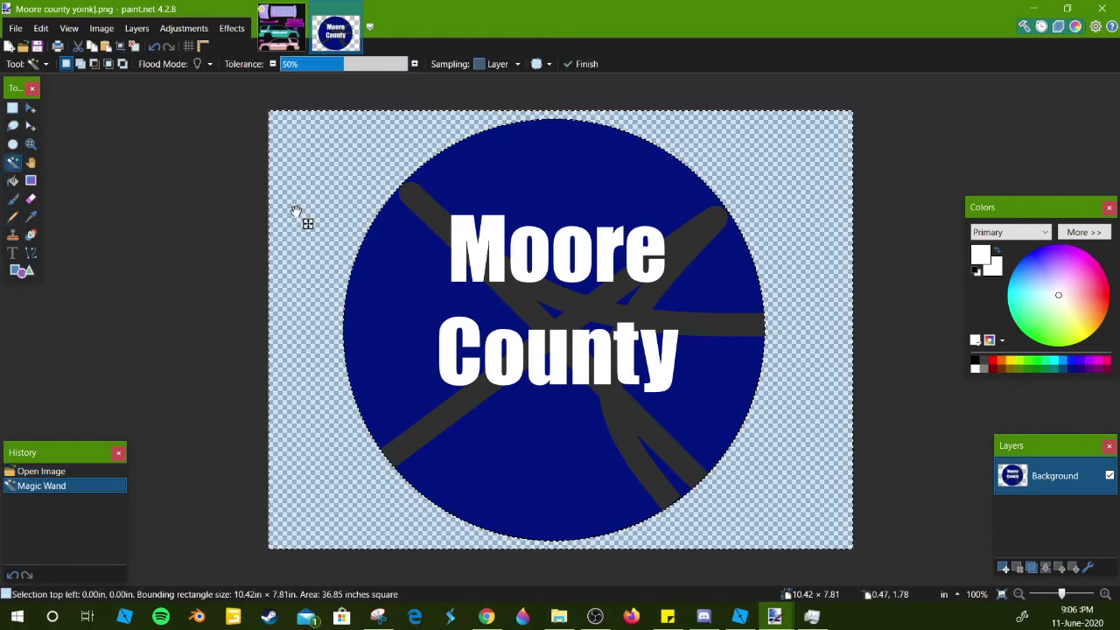
key(Delete)
click(12, 108)
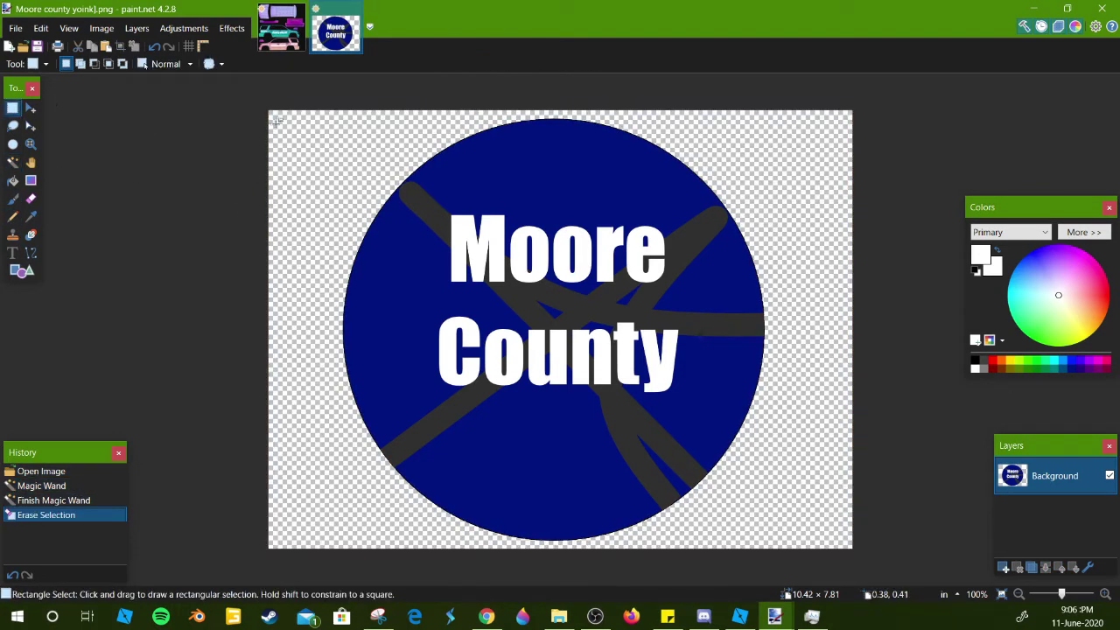
drag(269, 111, 918, 573)
- Paste the Moore County logo onto a new layer of tahoe.png, keeping the canvas size
click(281, 28)
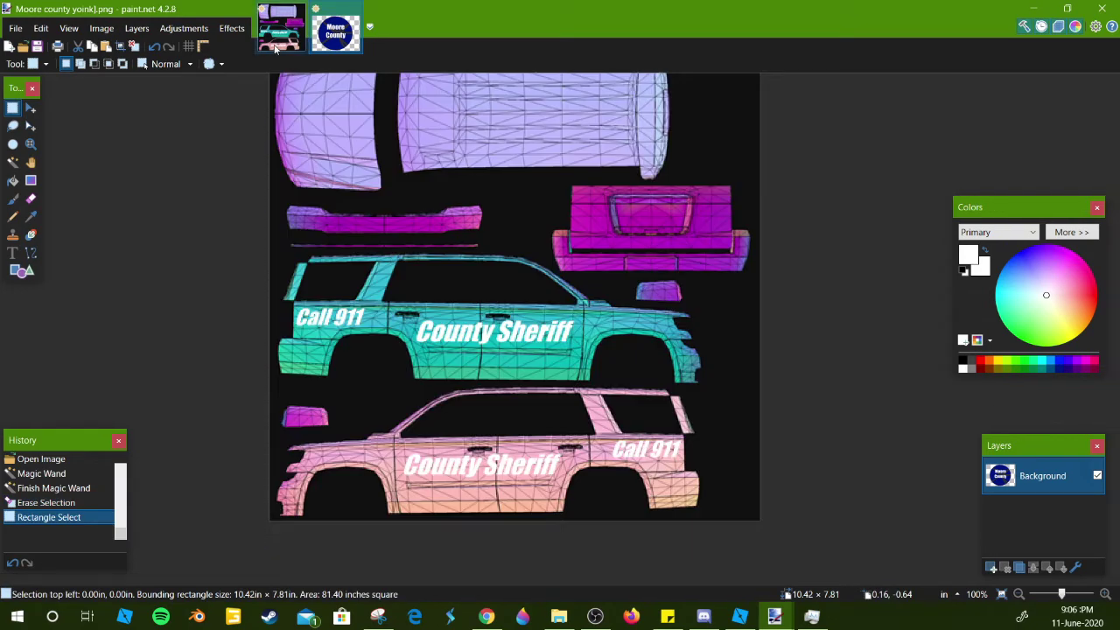
click(992, 568)
key(ctrl+v)
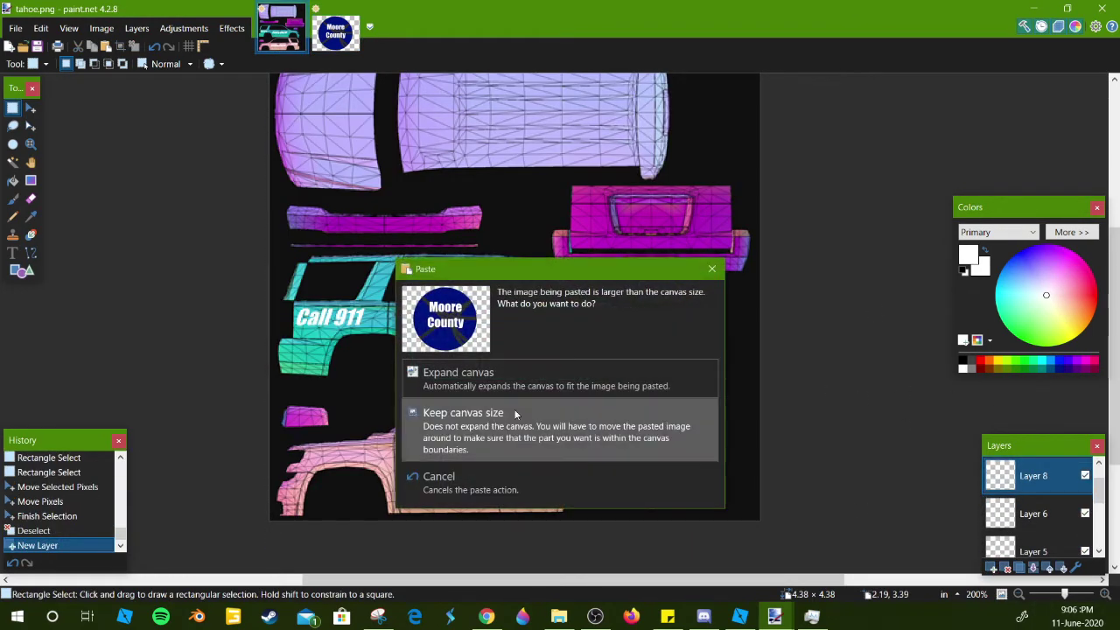
click(527, 411)
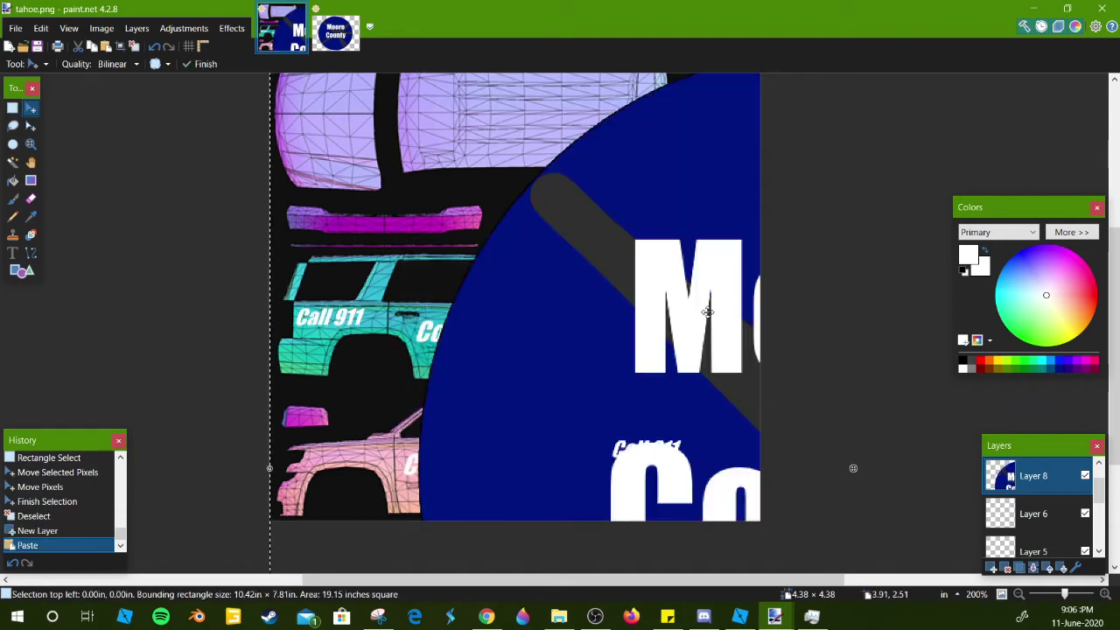
- Scale the pasted logo down to a selection of about 1.49 × 1.11 in and bring it onto the template
scroll(762, 306, down, 5)
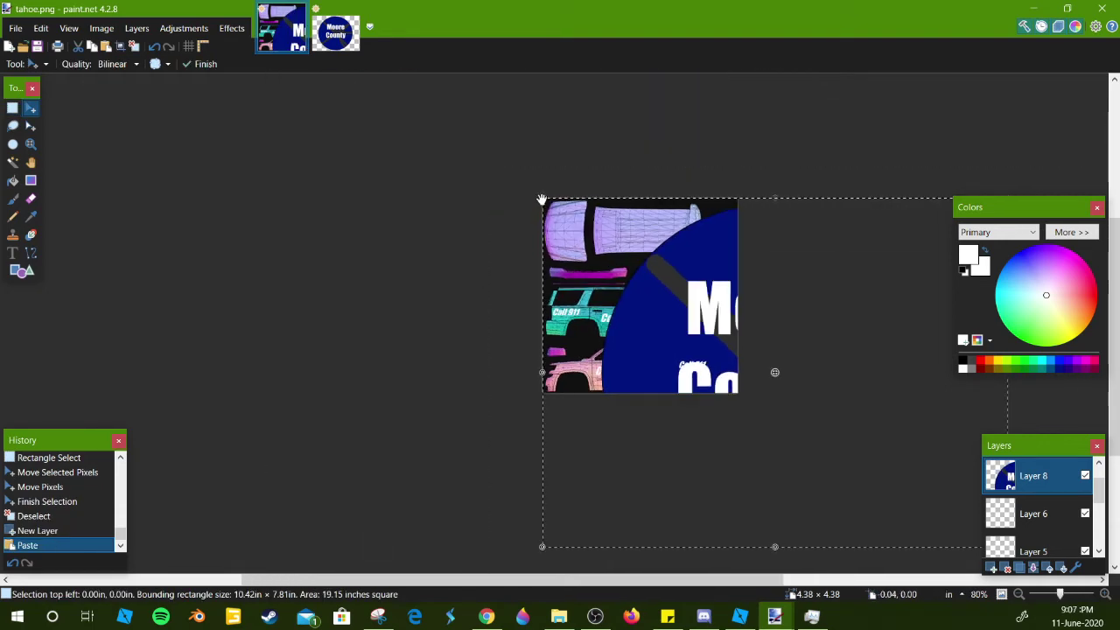
drag(543, 199, 898, 465)
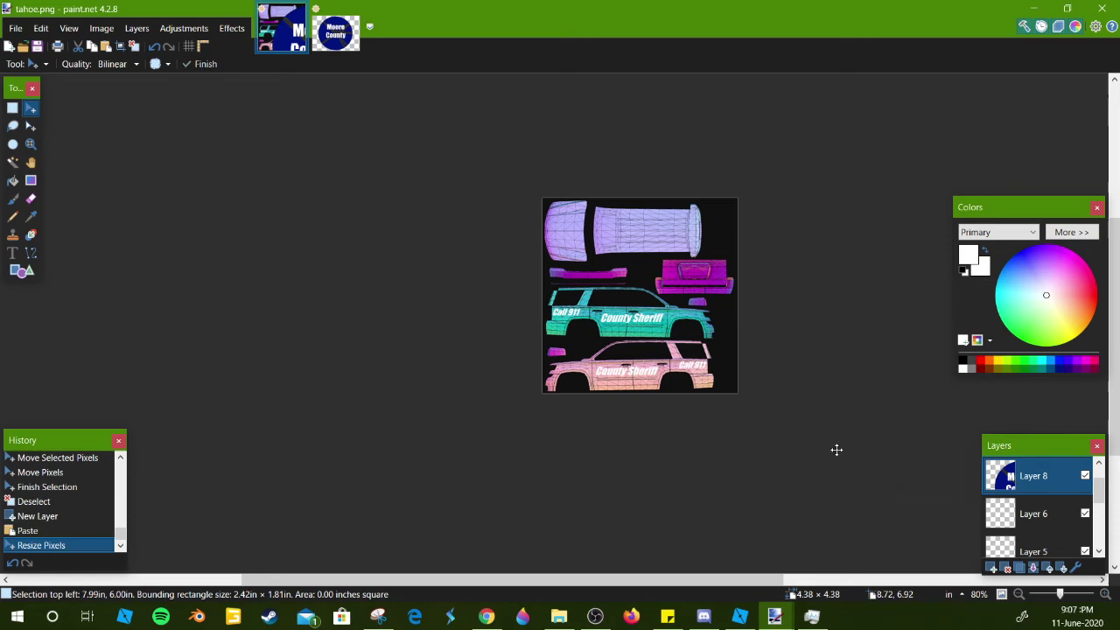
drag(836, 449, 616, 304)
scroll(742, 302, up, 4)
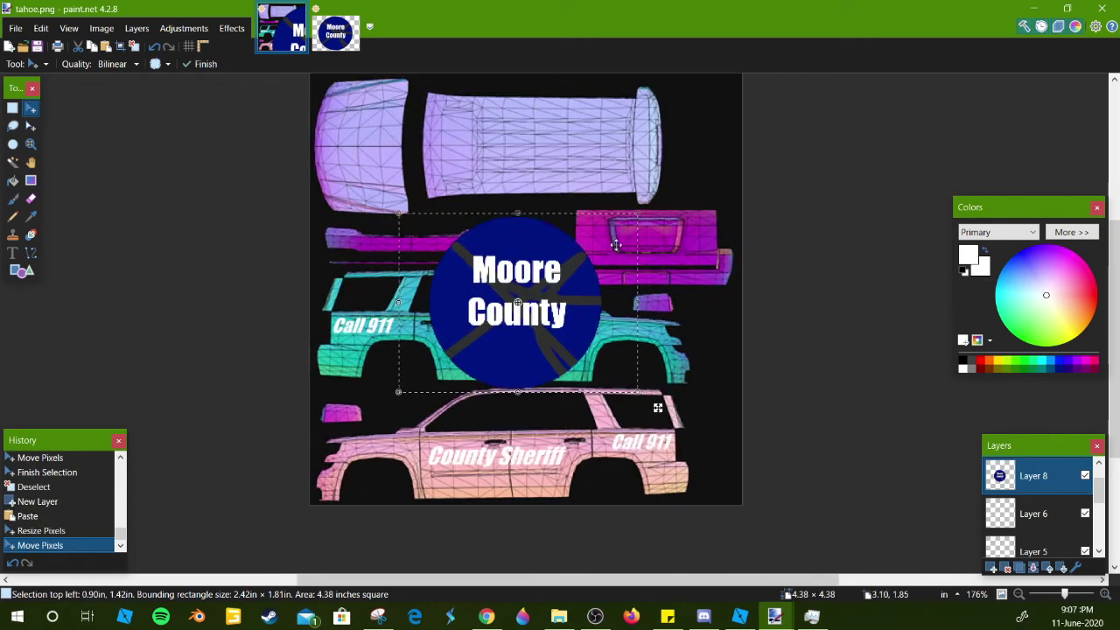
drag(638, 214, 546, 281)
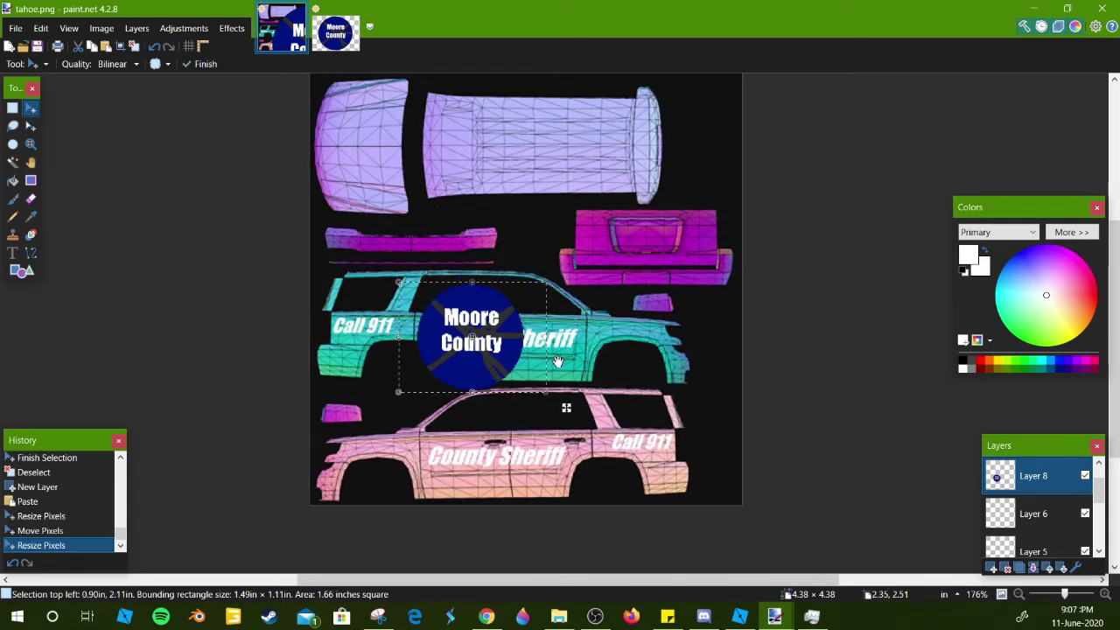
- Rotate the logo 90°, shrink its selection to about 0.78 × 1.05 in, and move it onto the roof panel
drag(564, 363, 512, 193)
drag(419, 264, 450, 306)
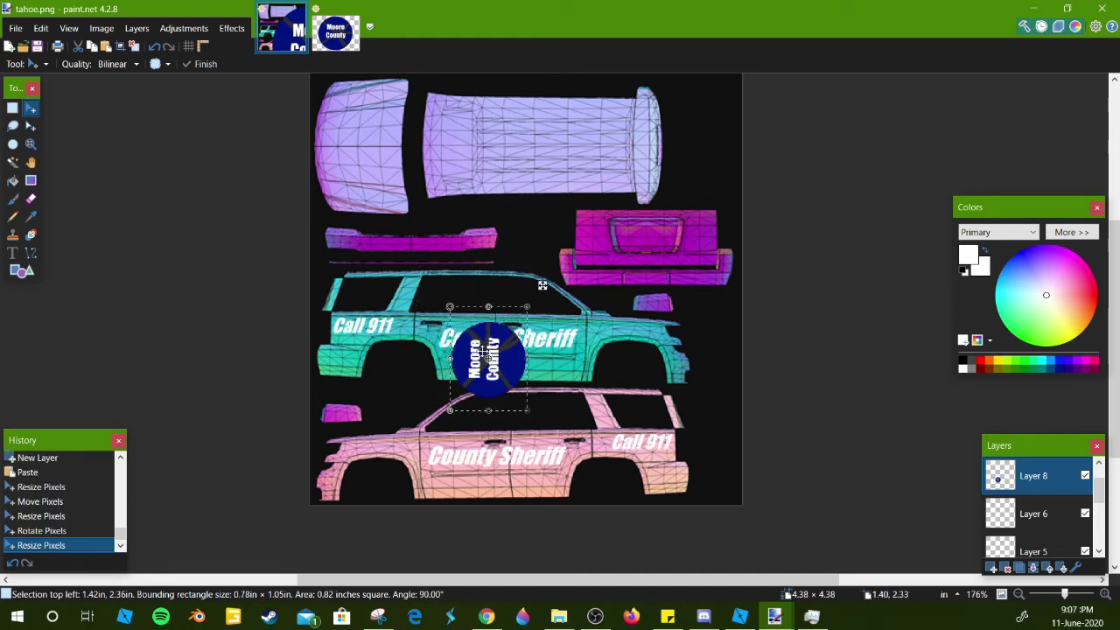
drag(506, 342, 543, 161)
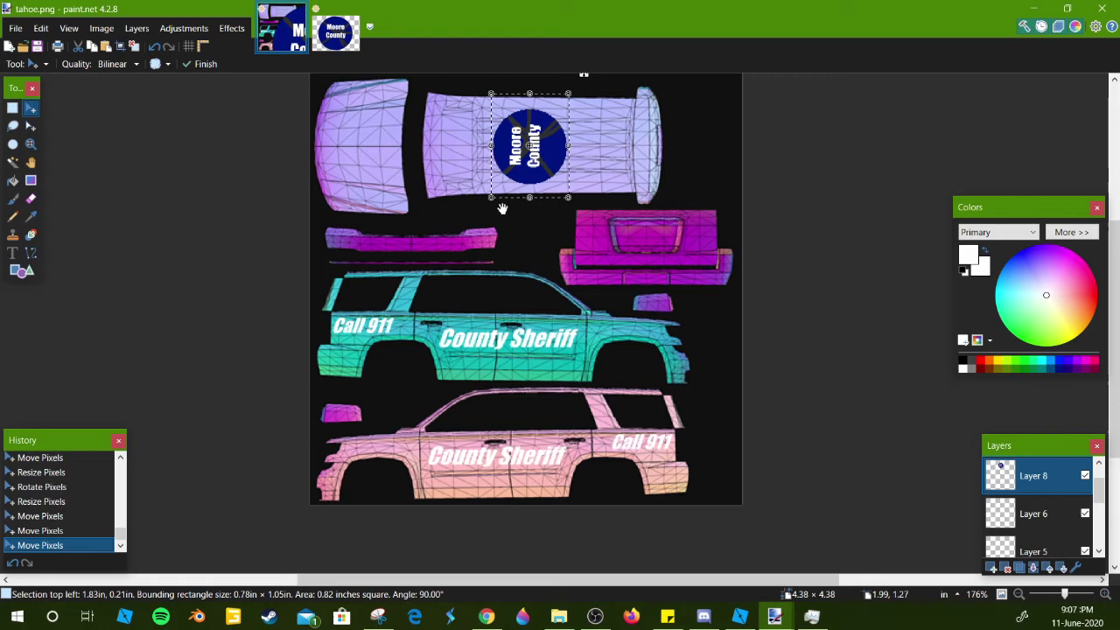
- Nudge the logo along the roof panel away from the hood to about 1.98, 0.21 in and clear the selection
key(Right)
key(Right)
key(Right)
key(Right)
key(Right)
key(Right)
key(Right)
key(Right)
key(Right)
key(Right)
key(Right)
key(Right)
key(Right)
key(Right)
key(Right)
key(Right)
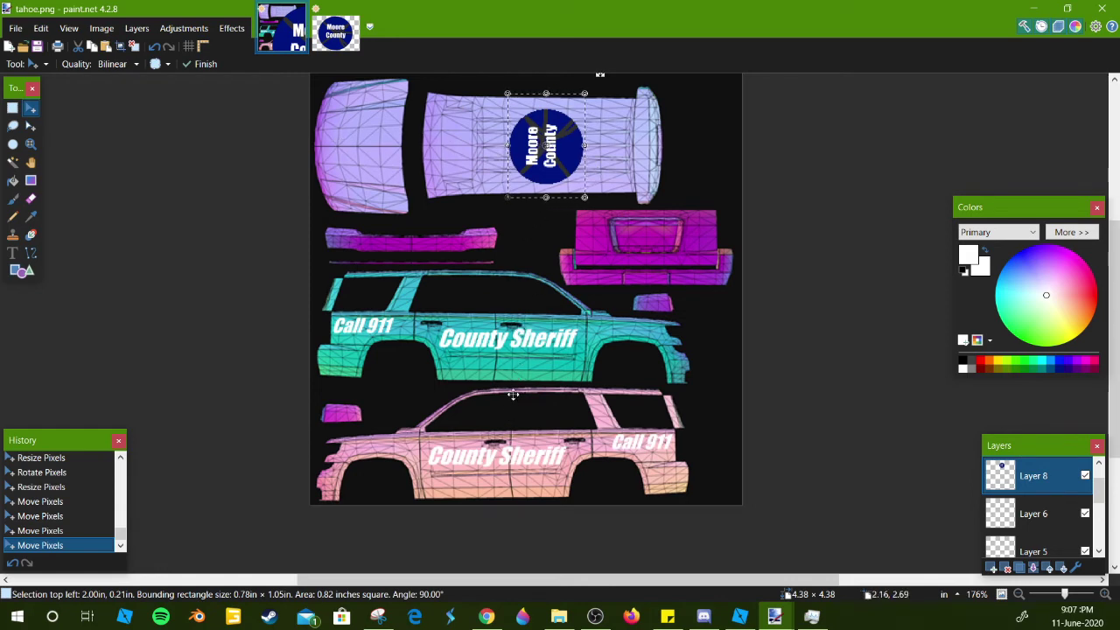
key(Left)
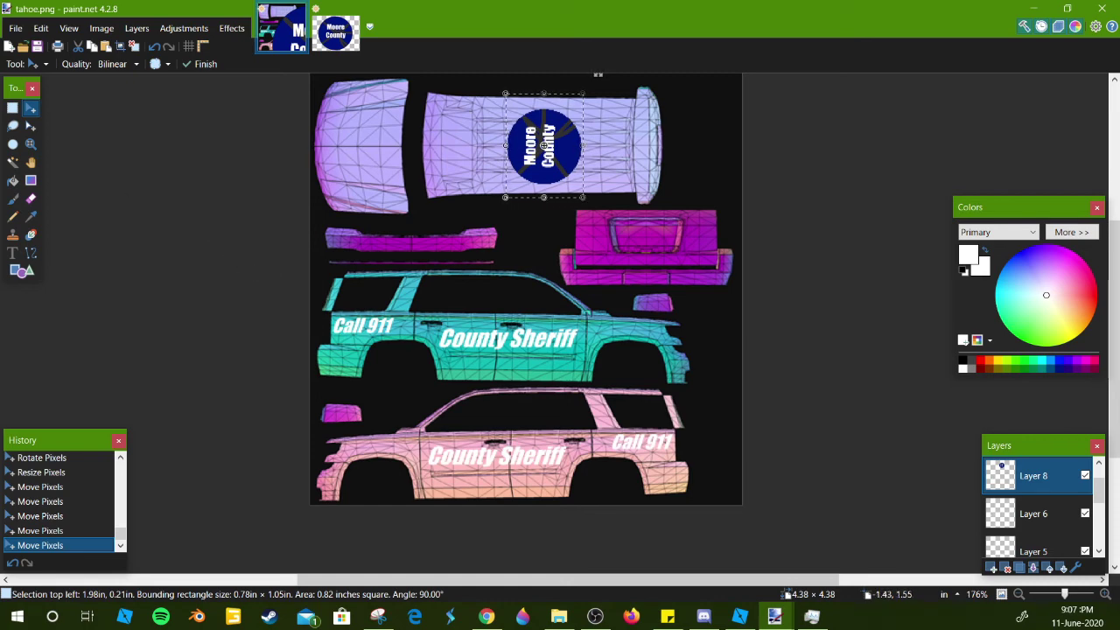
click(12, 107)
click(132, 149)
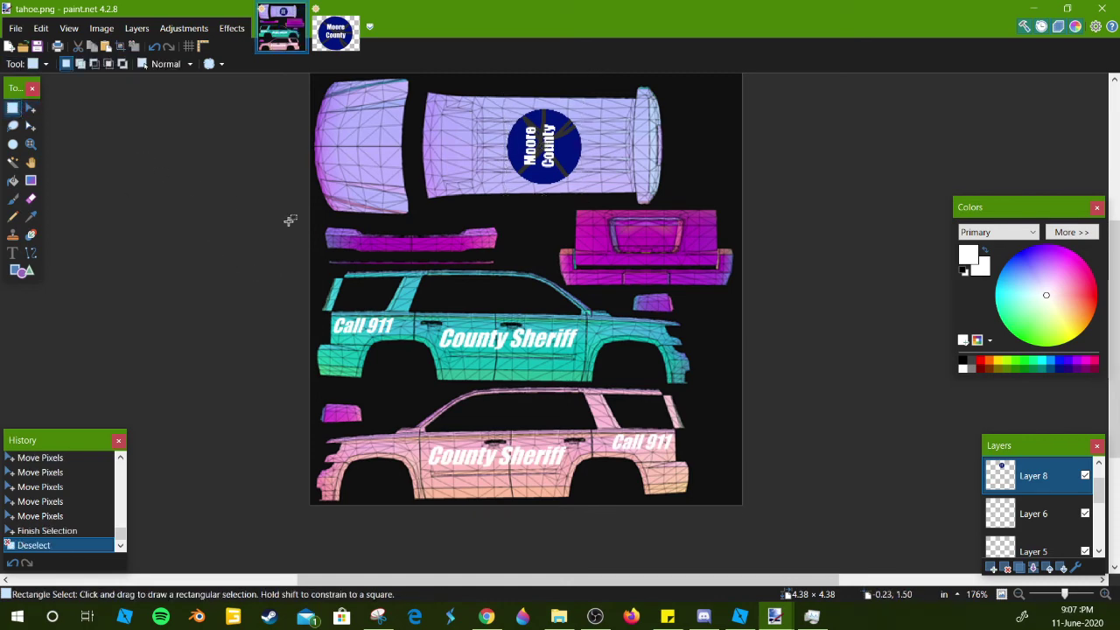
- Add white italic "MCSO" text in Impact, size 28, on a new layer over the teal side's front fender
click(13, 253)
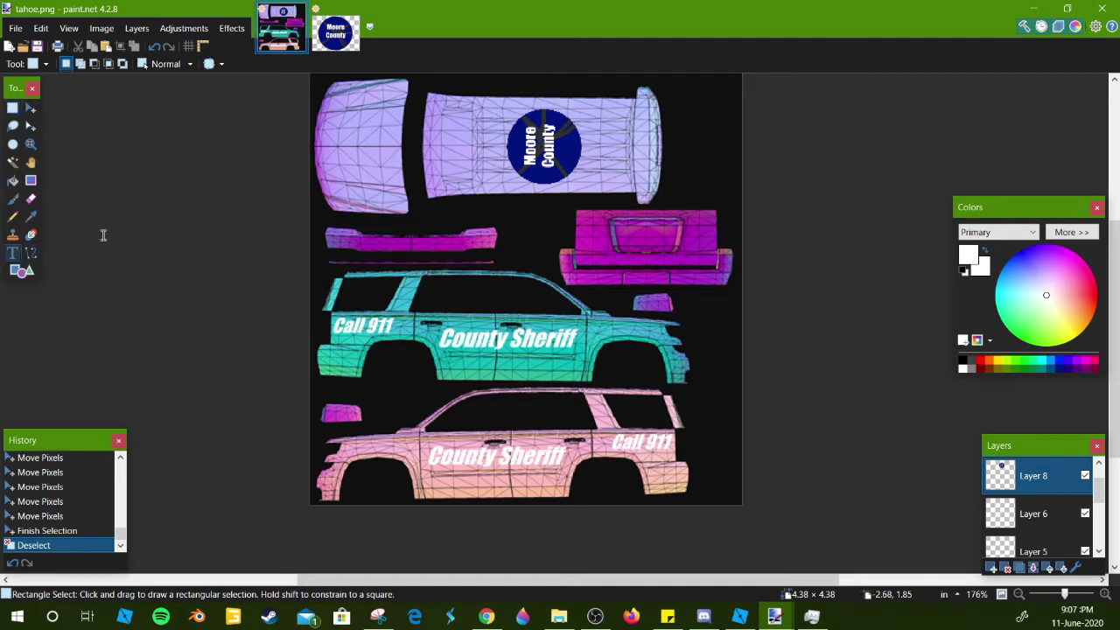
click(989, 567)
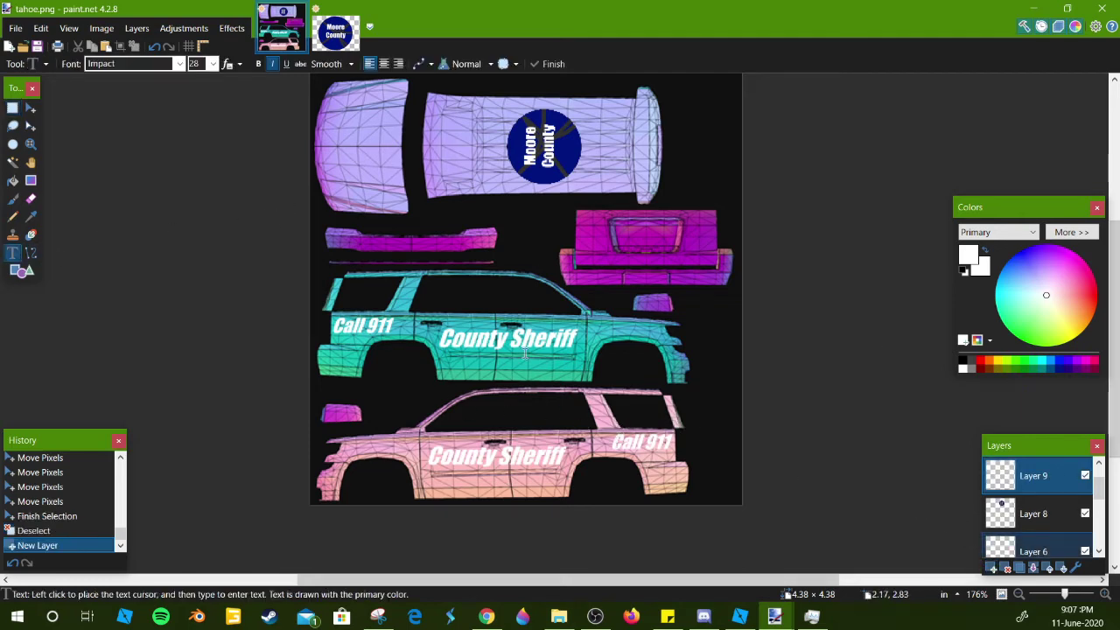
click(604, 339)
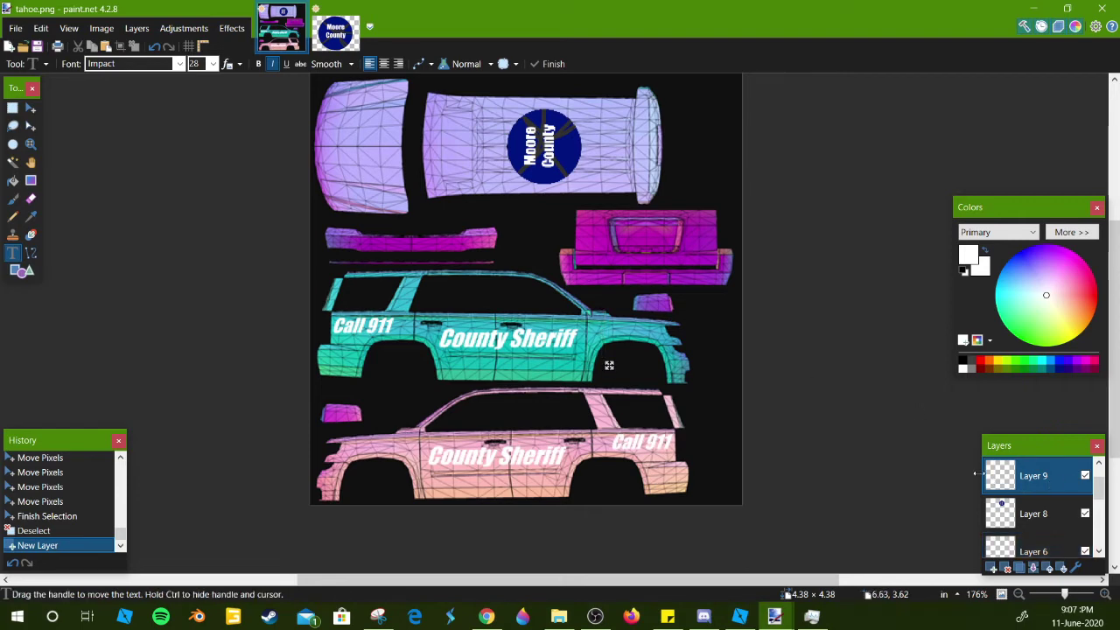
text(MCSO)
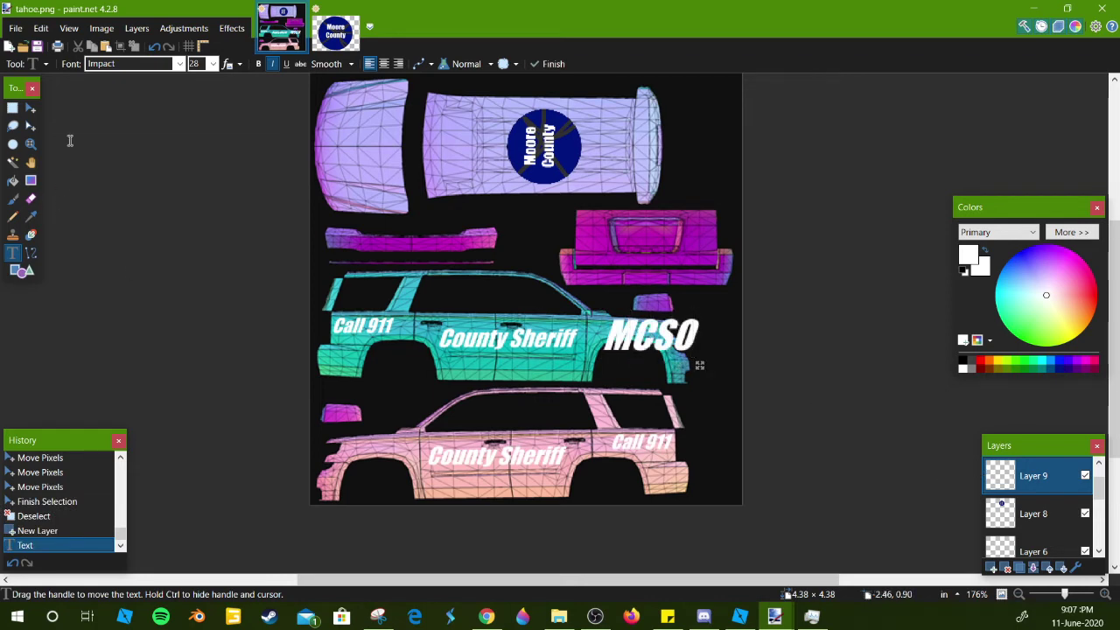
- Scale the "MCSO" lettering to a selection of about 0.71 × 0.32 in and fit it on the teal front fender above the wheel arch
click(12, 107)
drag(563, 296, 730, 370)
key(m)
scroll(712, 388, up, 3)
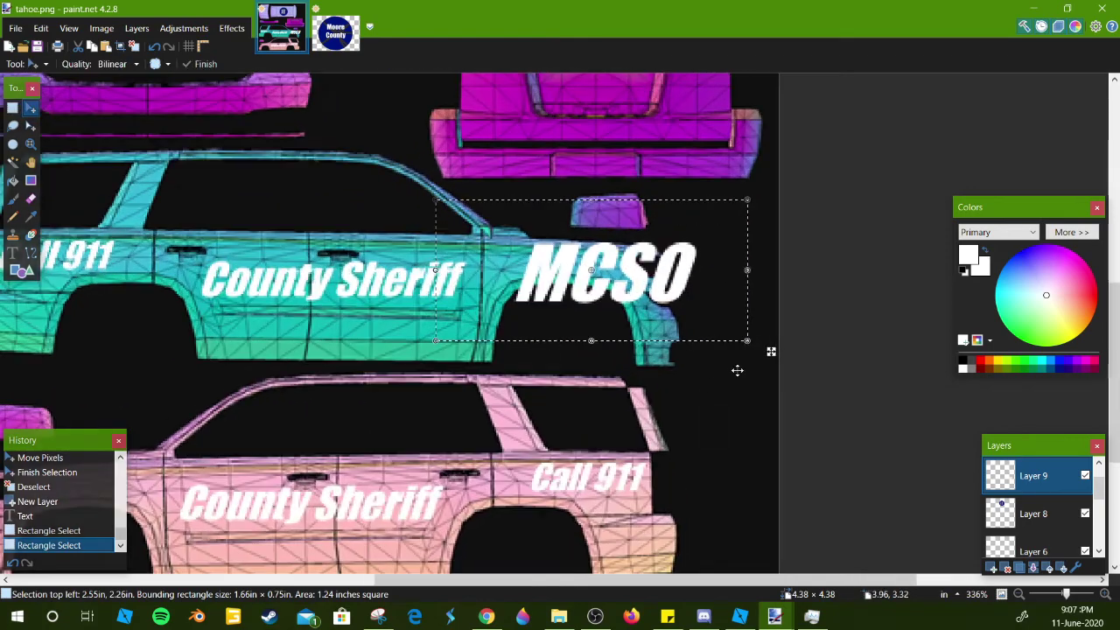
drag(744, 340, 569, 260)
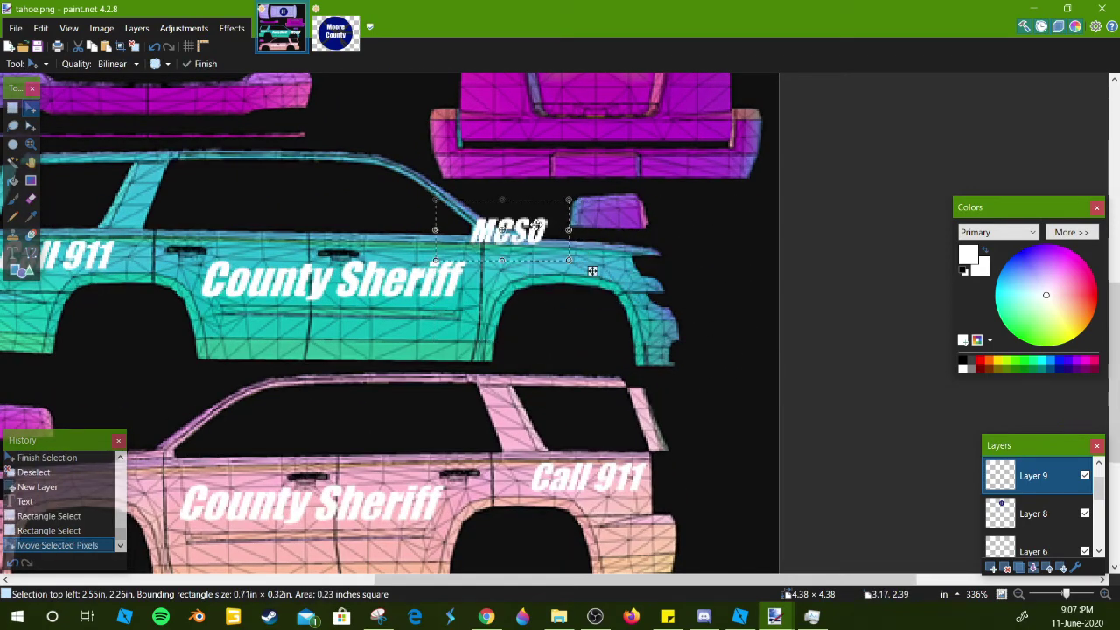
drag(538, 226, 591, 253)
scroll(541, 237, down, 2)
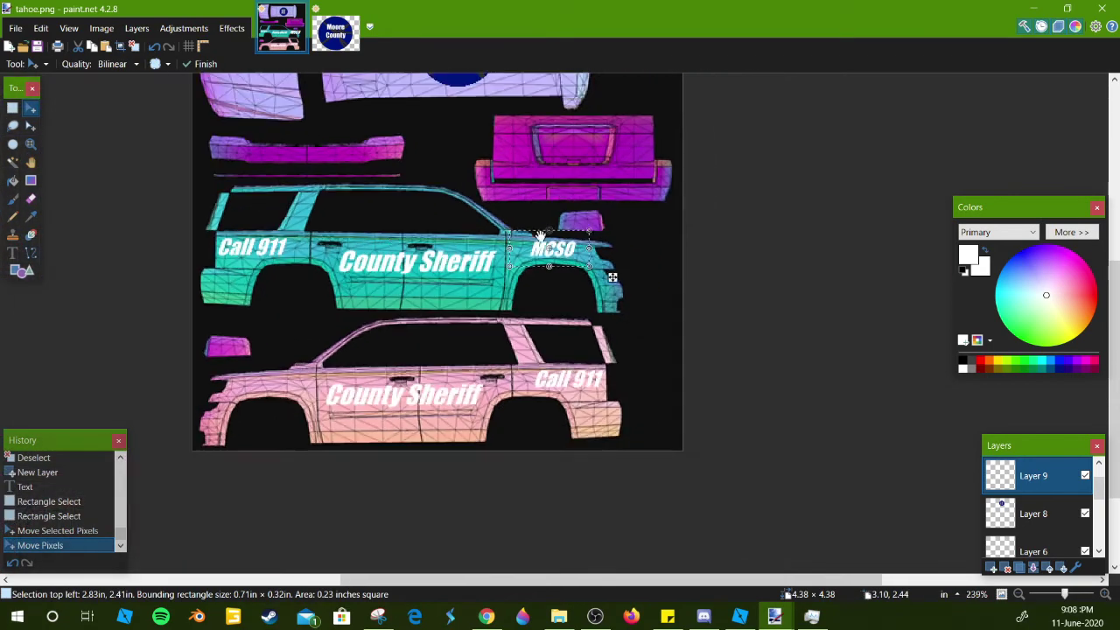
scroll(541, 237, down, 7)
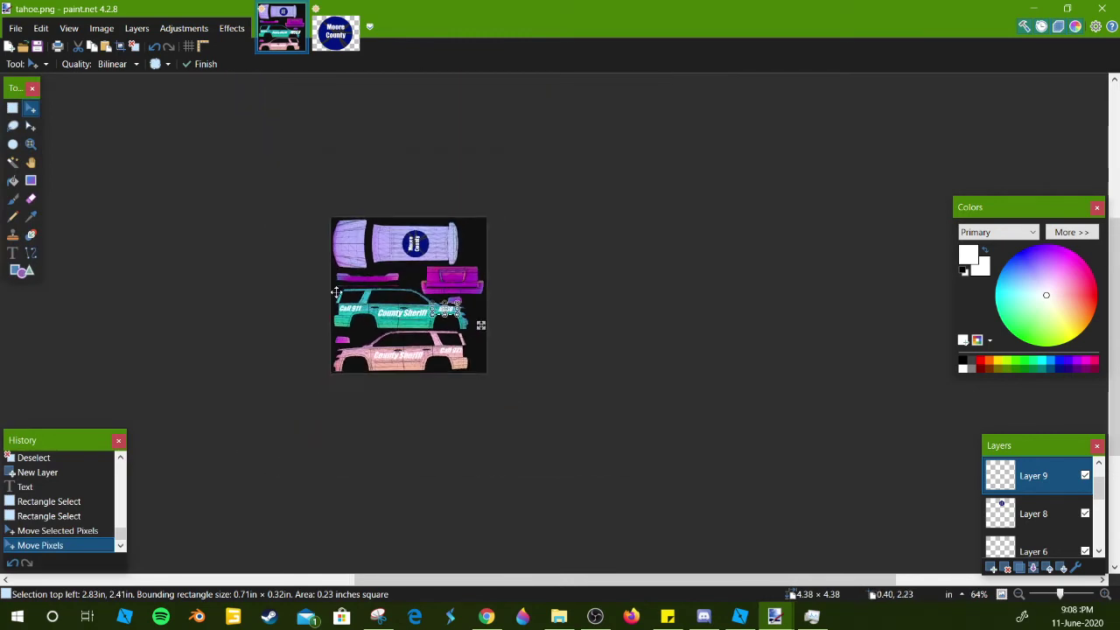
scroll(452, 266, up, 5)
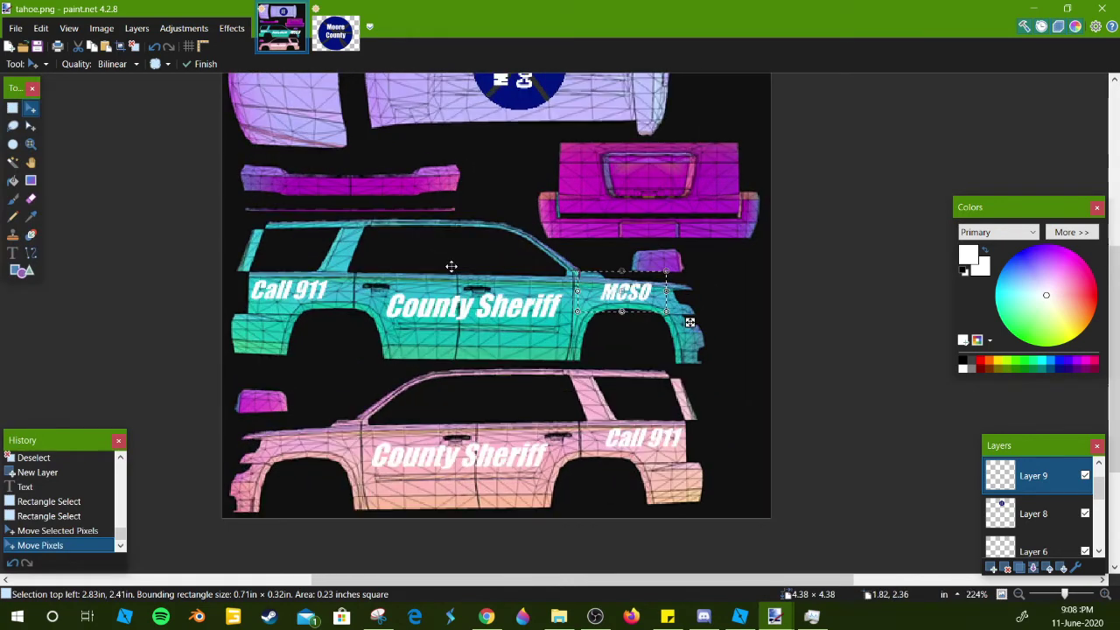
scroll(459, 302, down, 1)
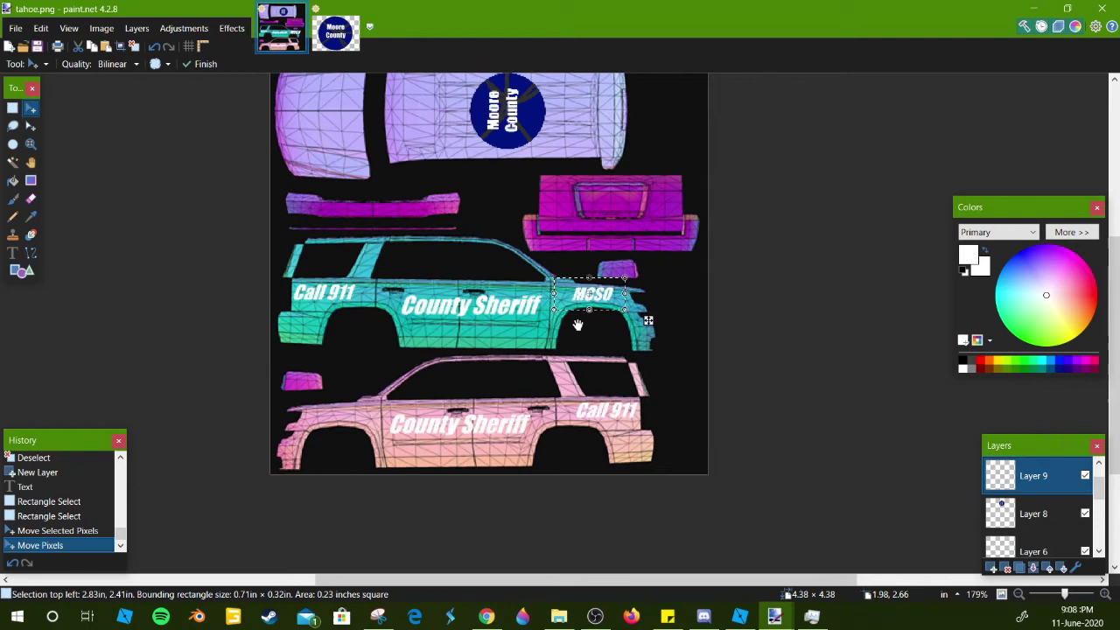
drag(606, 299, 606, 301)
- Switch to Roblox Studio, go to an empty area of the baseplate, and open the Toolbox
click(739, 616)
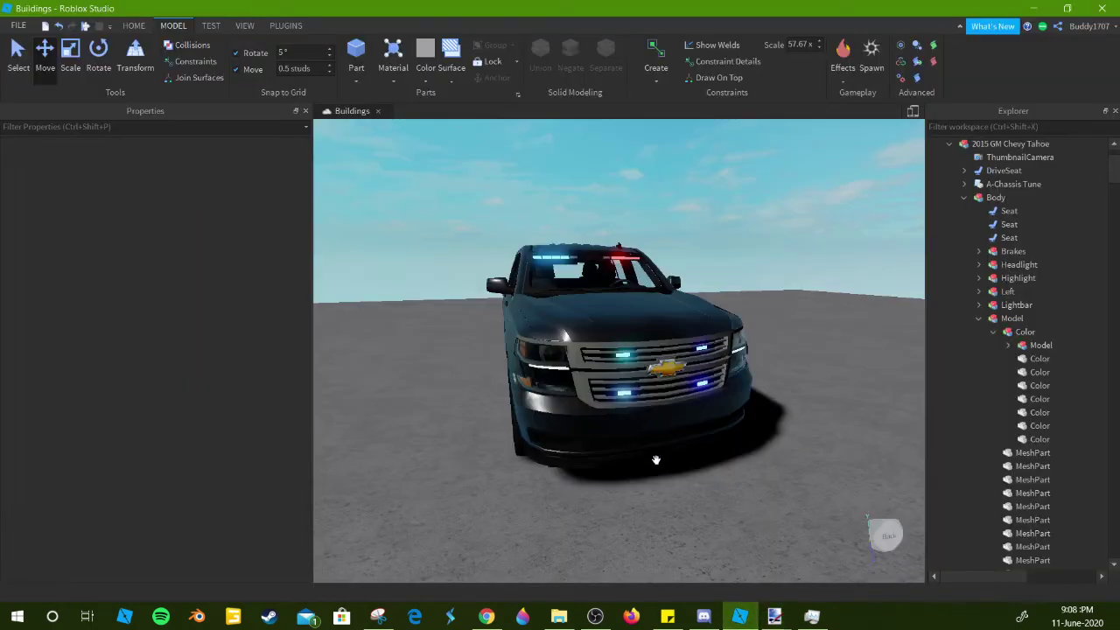
drag(656, 460, 618, 280)
key(d)
key(w)
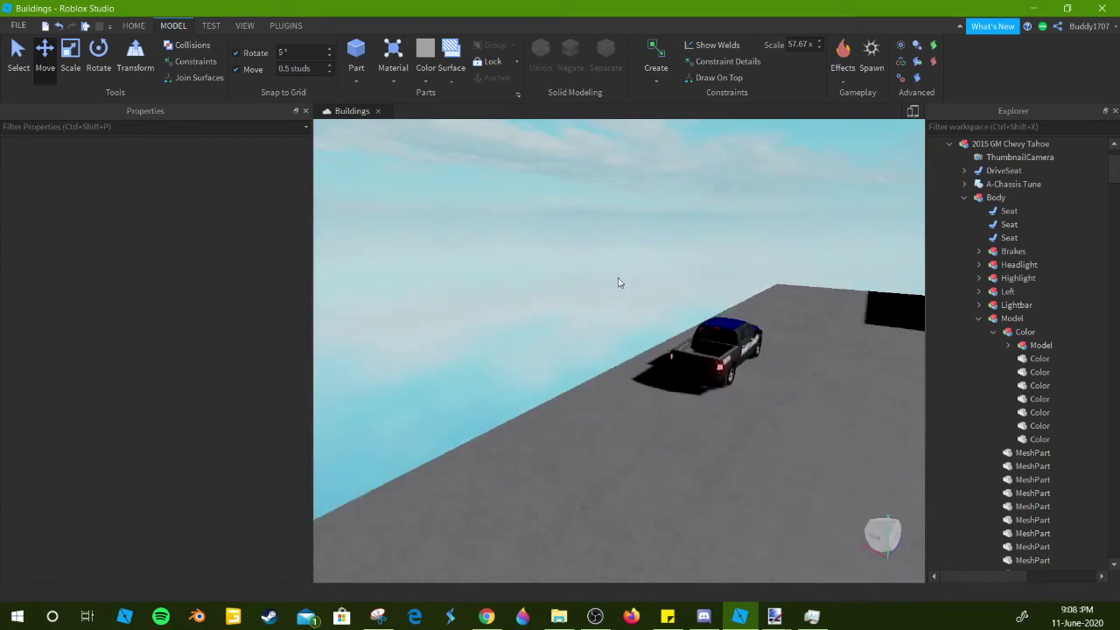
click(134, 25)
drag(511, 175, 595, 245)
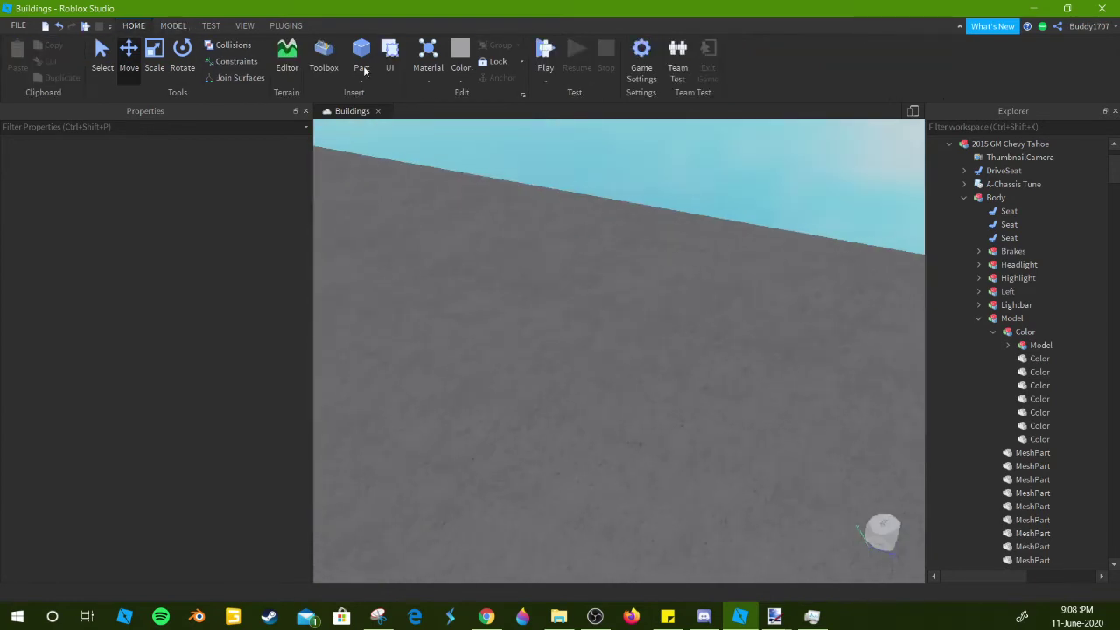
key(w)
click(331, 70)
key(s)
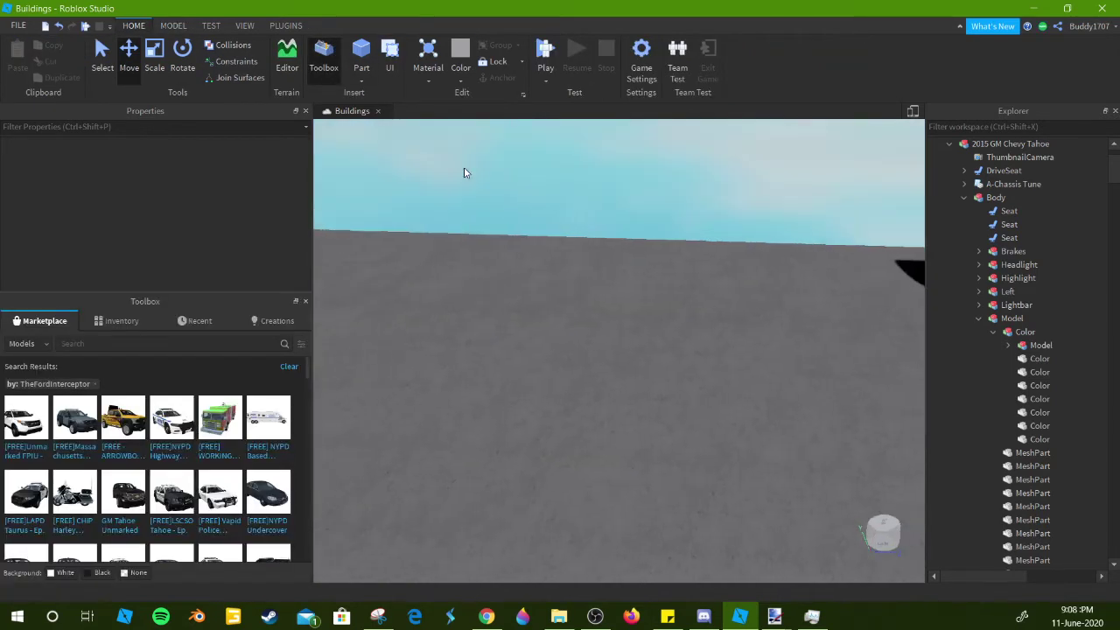
- Insert the police Mustang from your own created models into the open baseplate area and focus the view on it
click(282, 321)
click(458, 297)
click(480, 254)
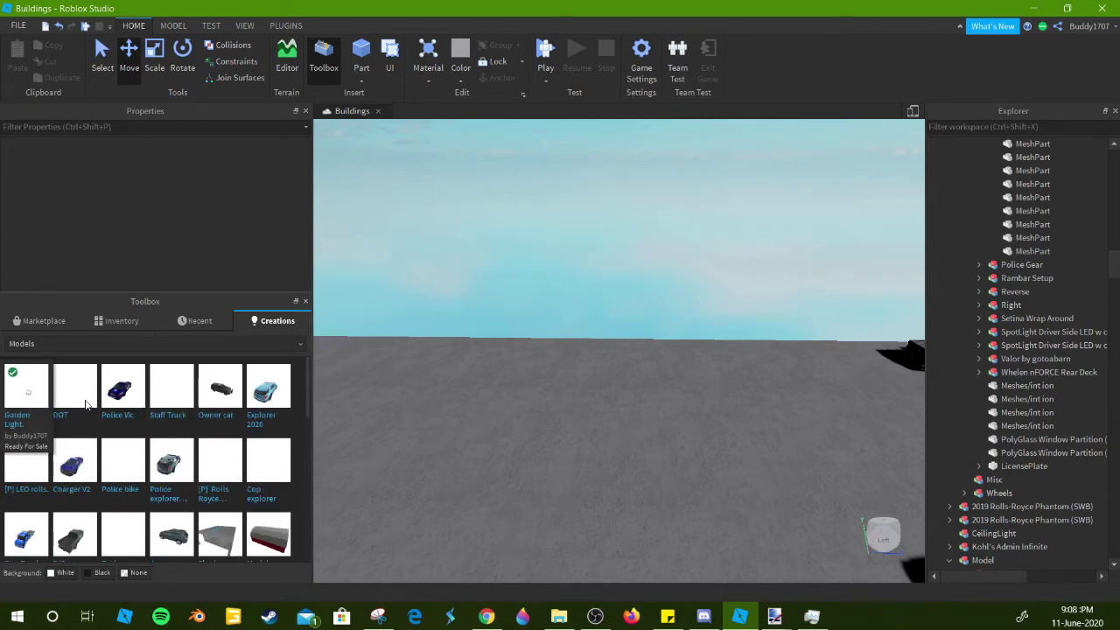
click(202, 398)
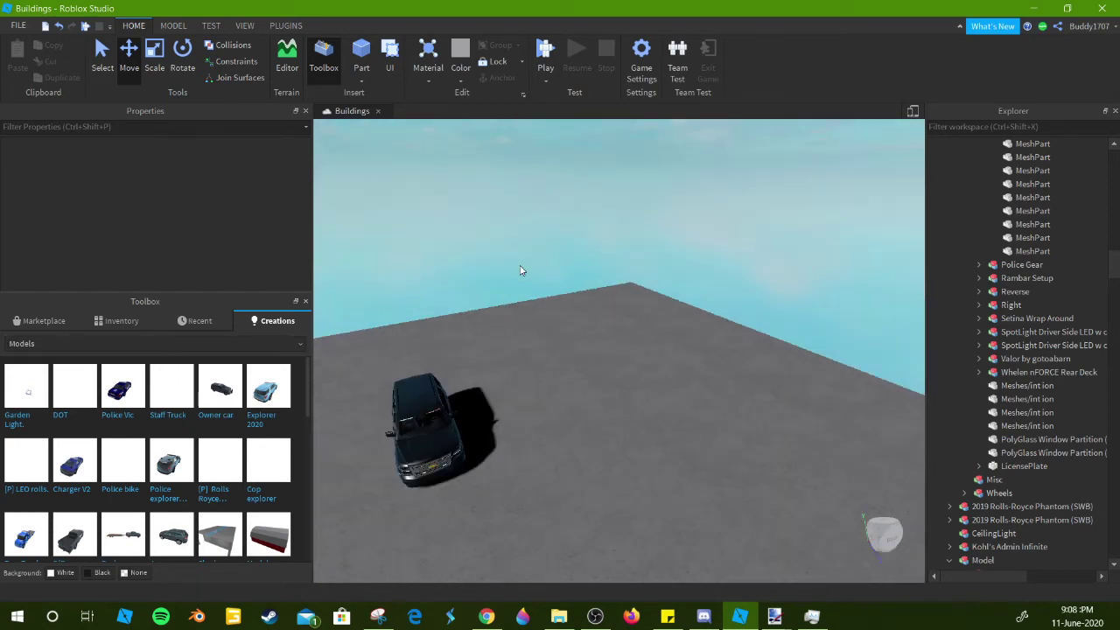
key(w)
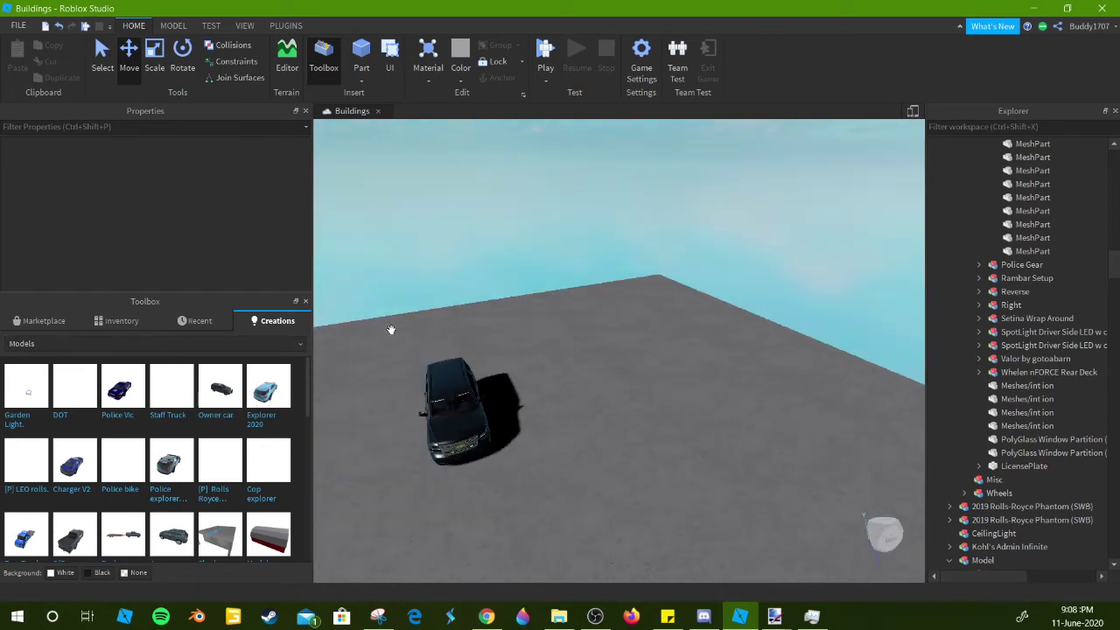
click(262, 324)
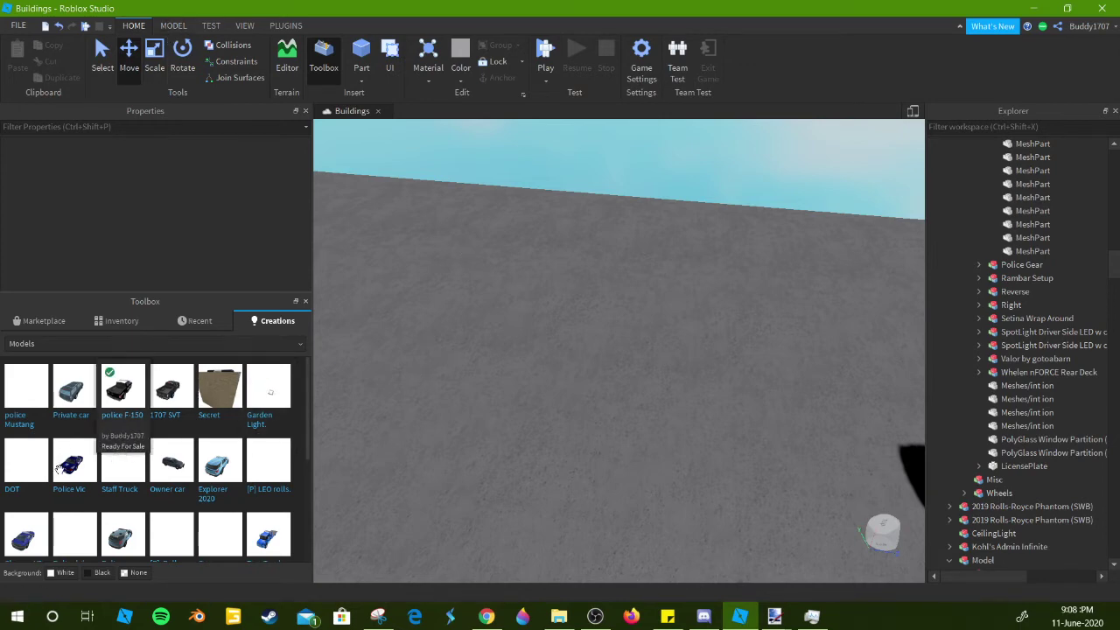
right_click(453, 432)
right_click(453, 431)
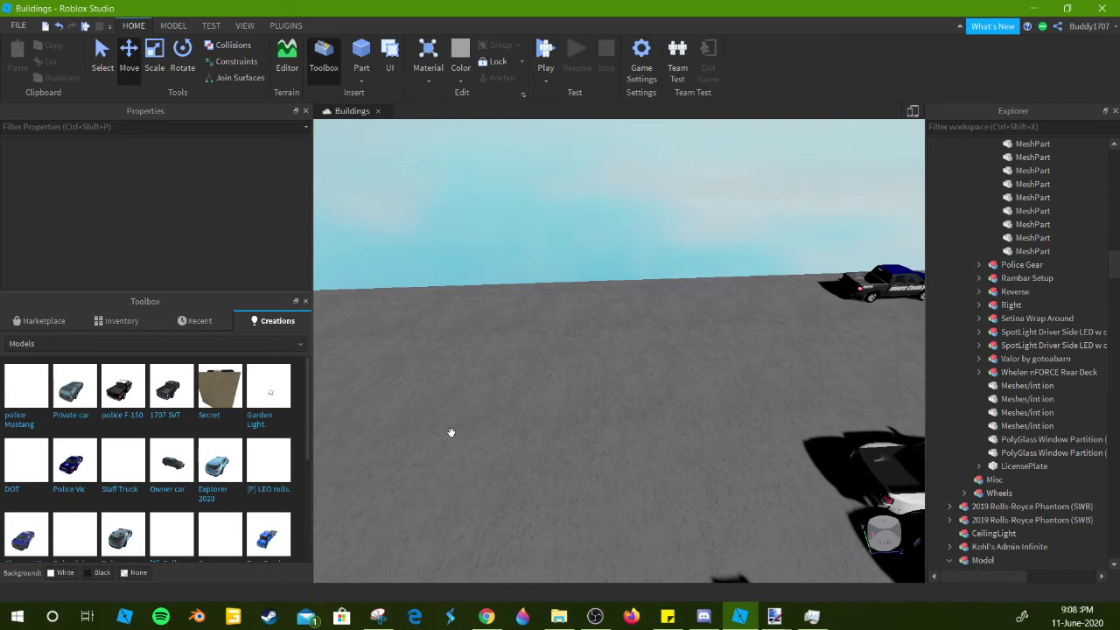
key(s)
click(577, 461)
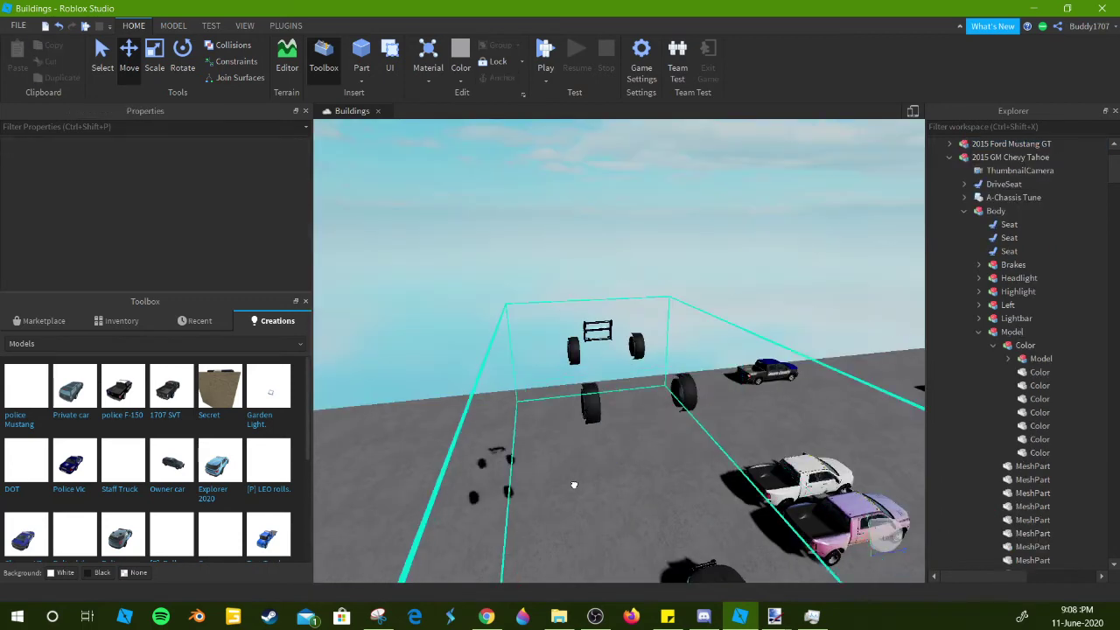
click(574, 485)
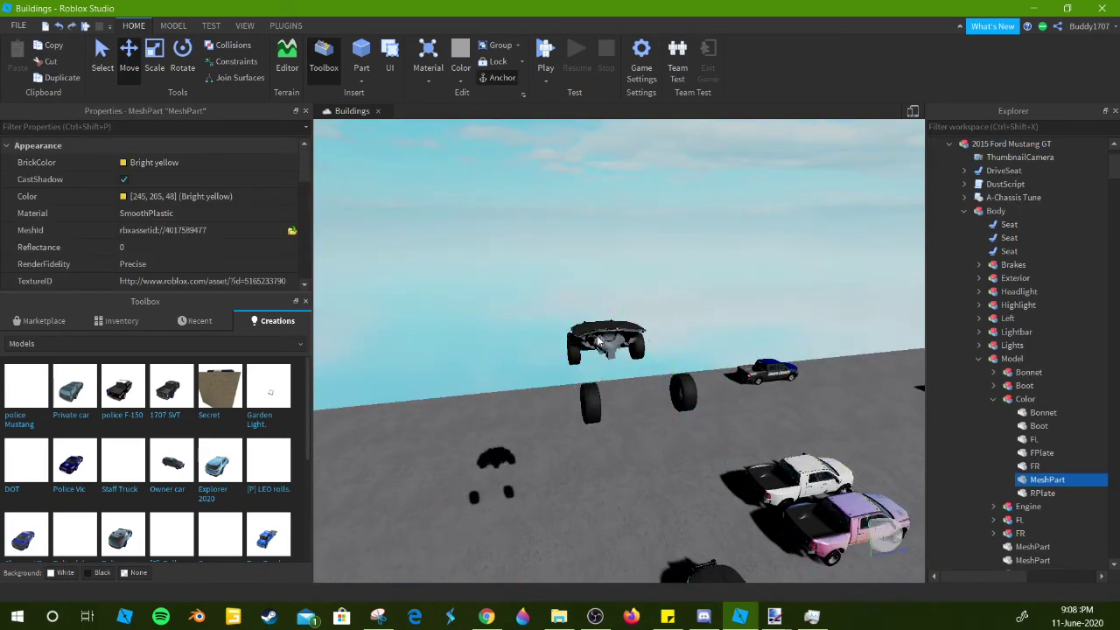
click(595, 427)
key(f)
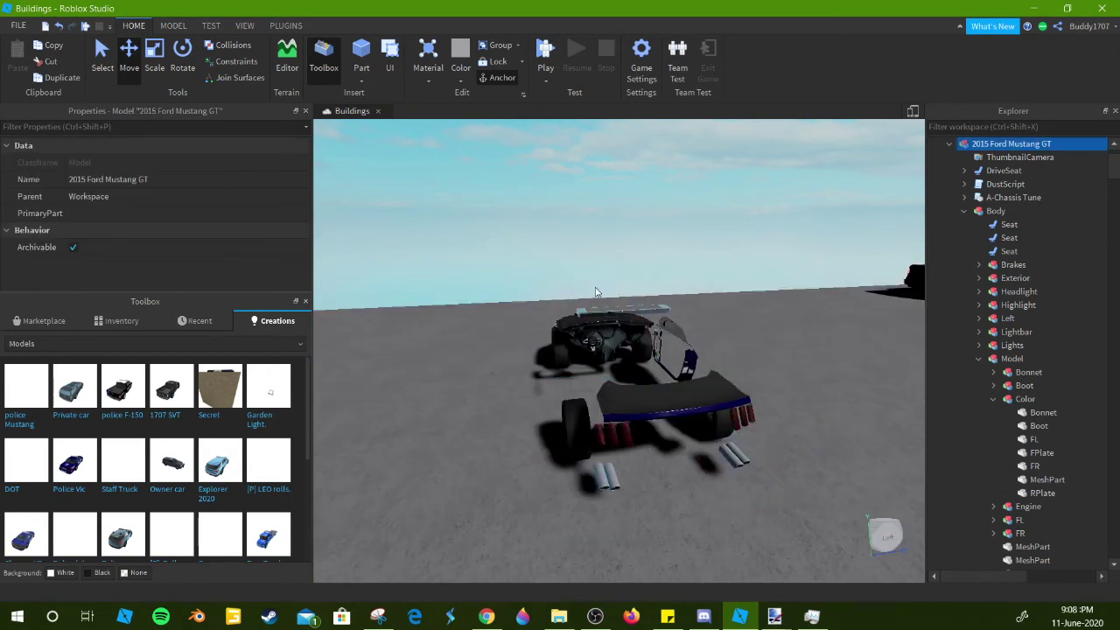
- Slide the RAM 1500 XL UV pickup sideways across the baseplate, away from behind the Mustang, and clear the selection
click(587, 290)
right_click(568, 285)
key(a)
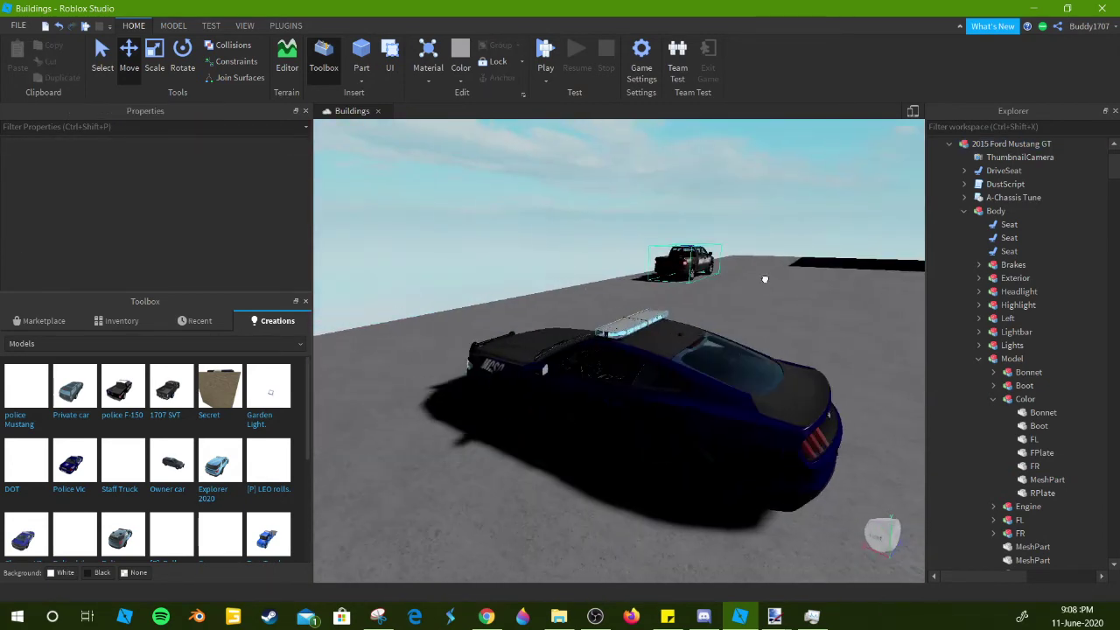
drag(765, 279, 919, 285)
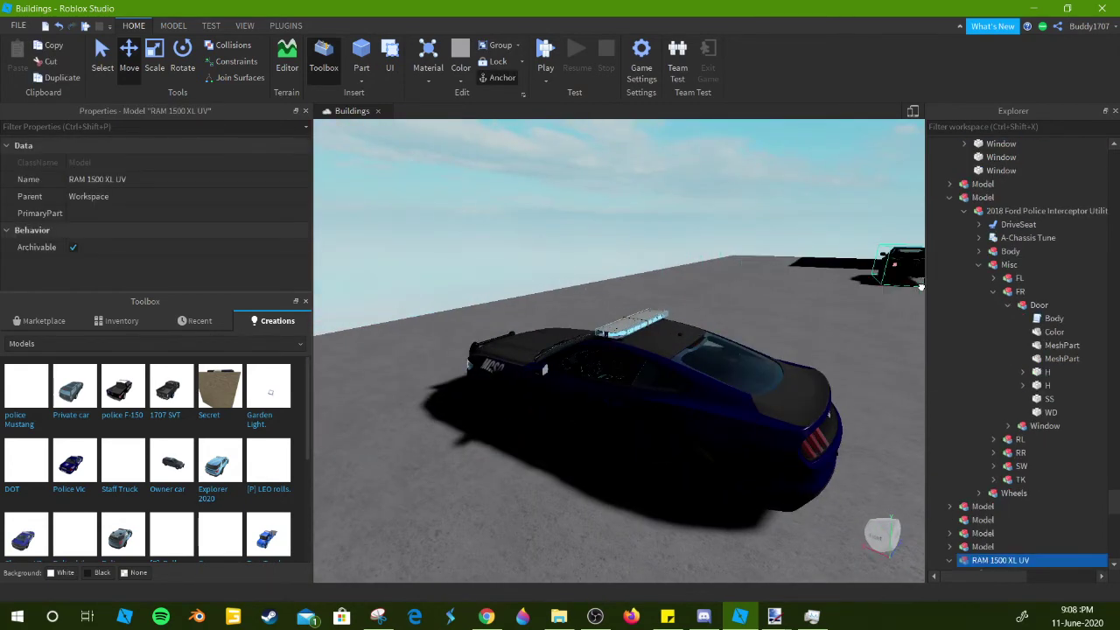
click(722, 191)
- Examine the placement of the lettering on the Mustang's front fender, doors and rear quarter as a livery reference
right_click(721, 191)
key(w)
key(a)
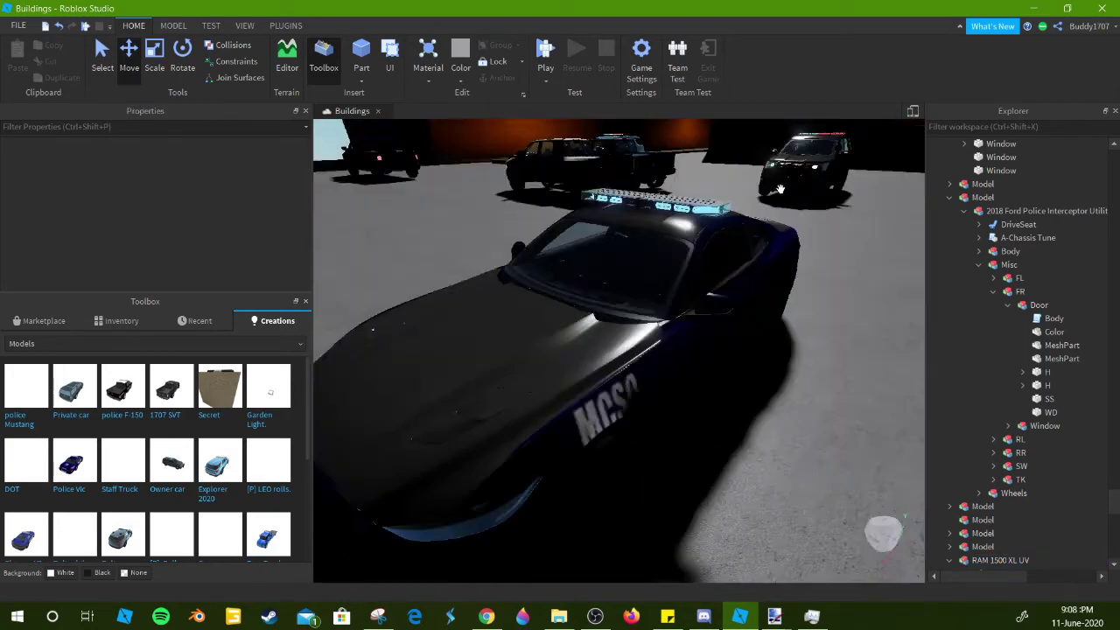
right_click(755, 187)
key(s)
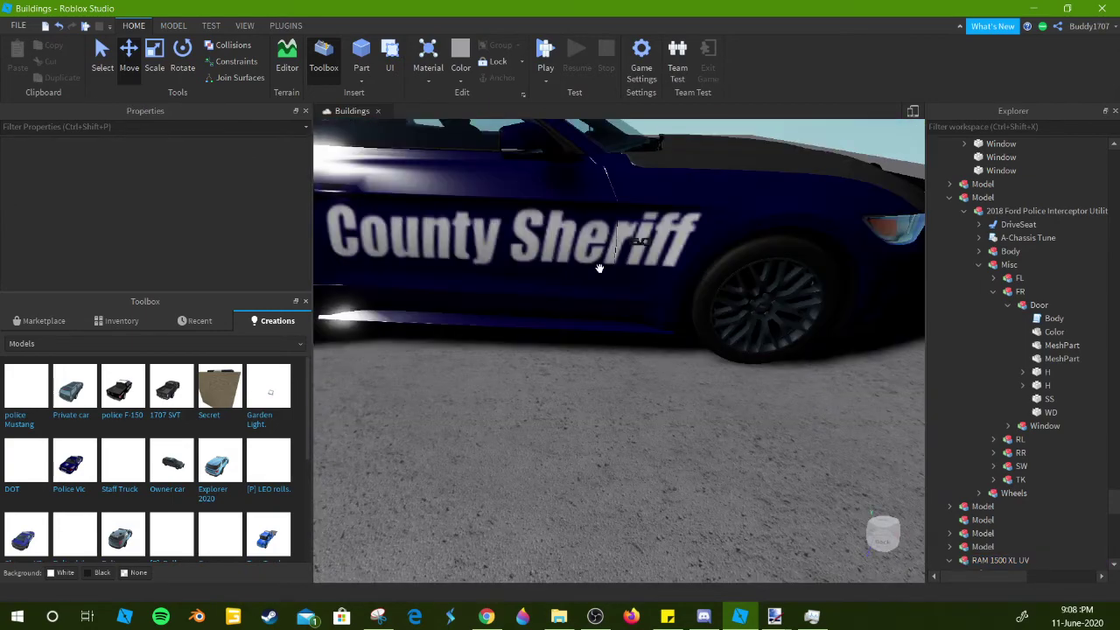
key(w)
right_click(600, 240)
key(s)
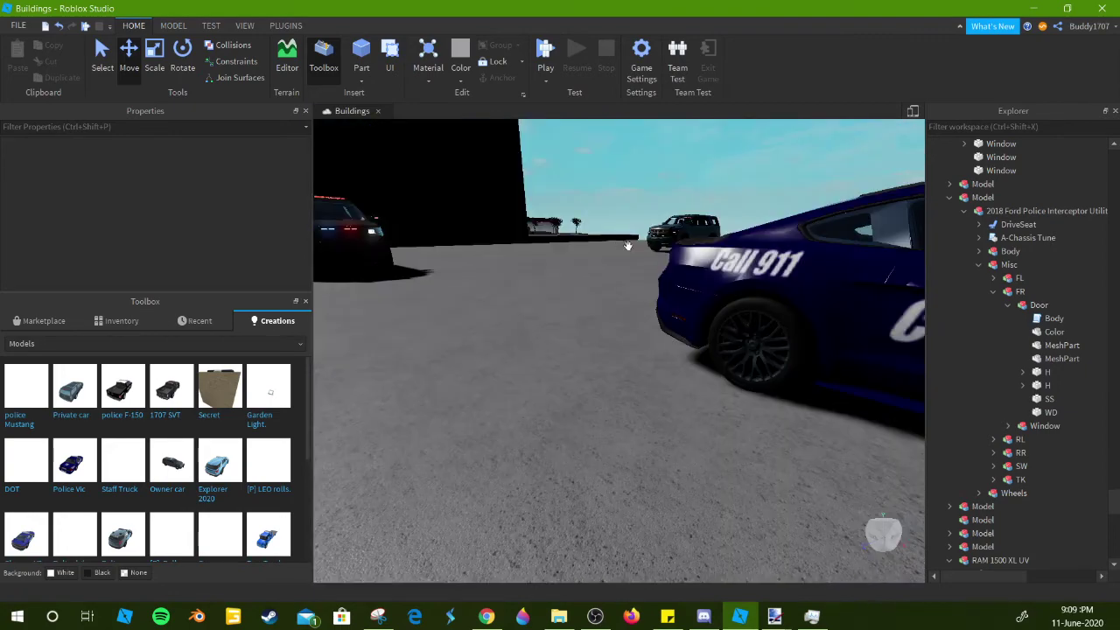
- Examine the roof colour and side lettering on the RAM police pickup as a livery reference
right_click(643, 244)
key(w)
right_click(635, 245)
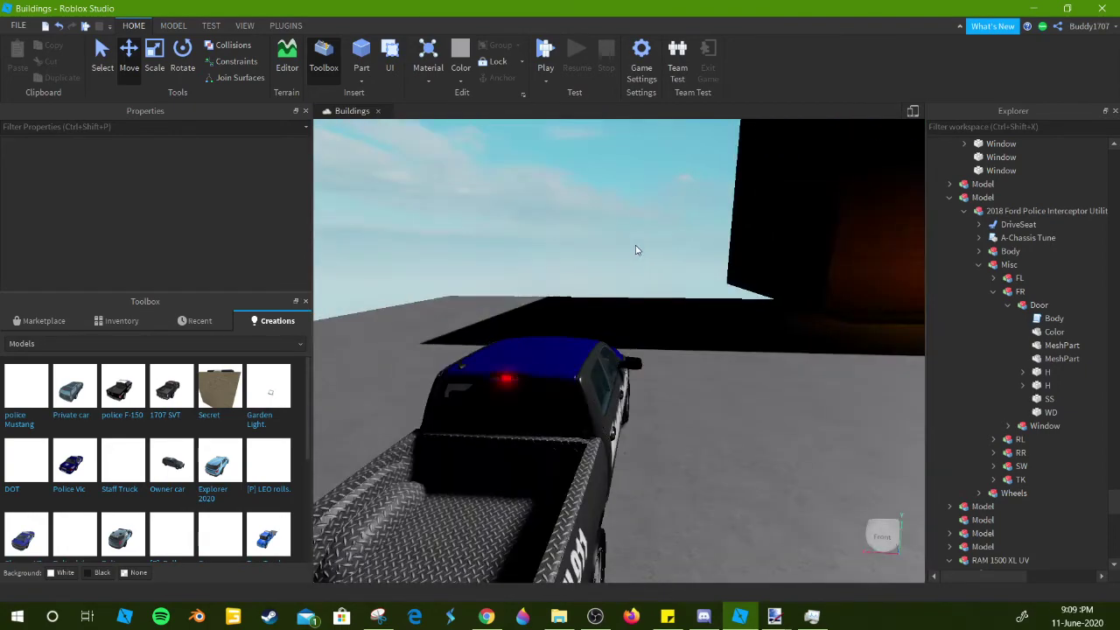
key(a)
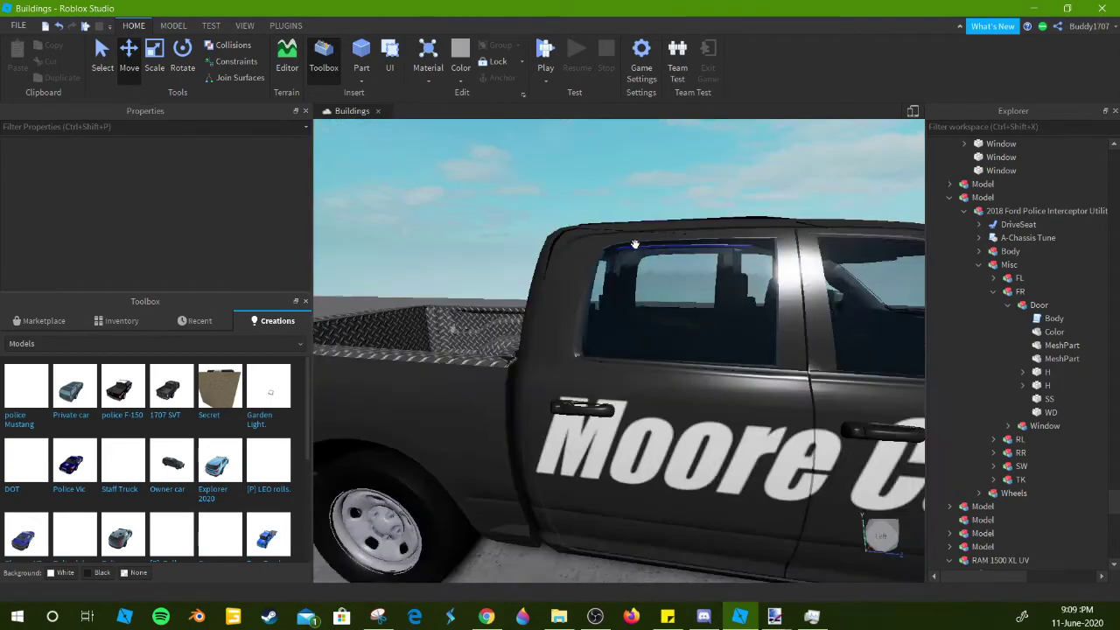
key(a)
key(w)
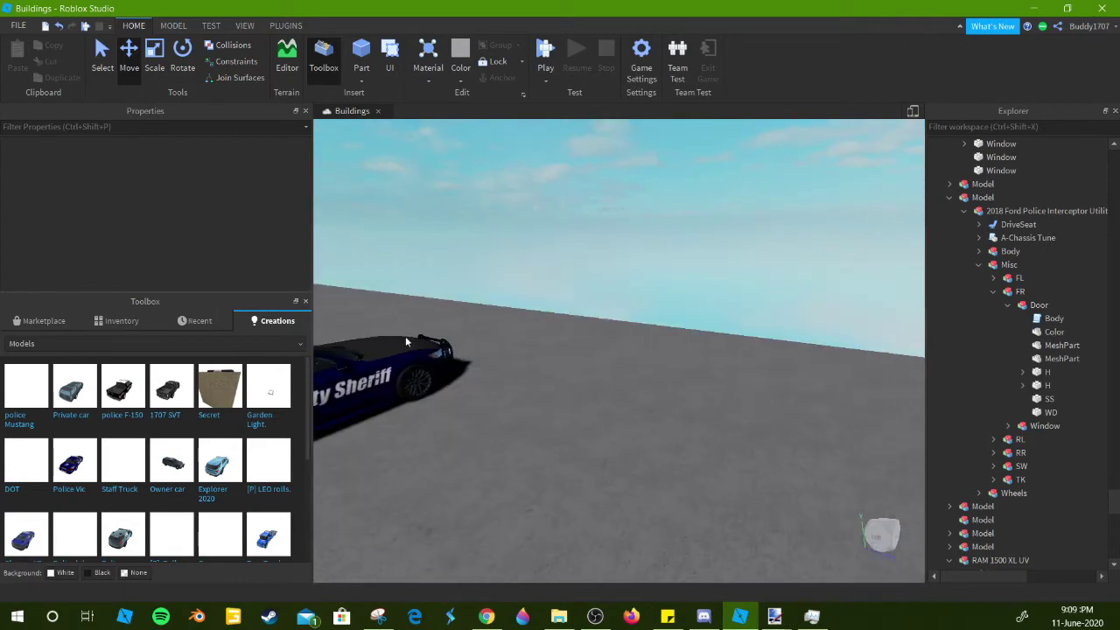
- Take a last look around the 2015 Ford Mustang GT reference car and delete it from the baseplate
right_click(409, 337)
scroll(412, 338, down, 2)
scroll(609, 293, down, 3)
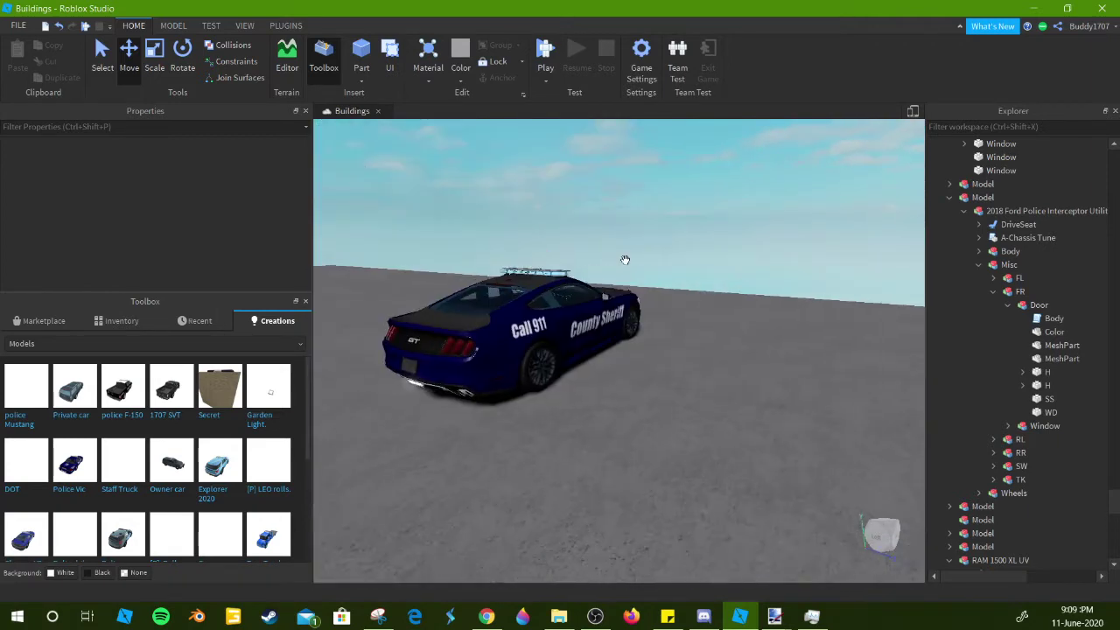
key(w)
key(a)
key(e)
key(d)
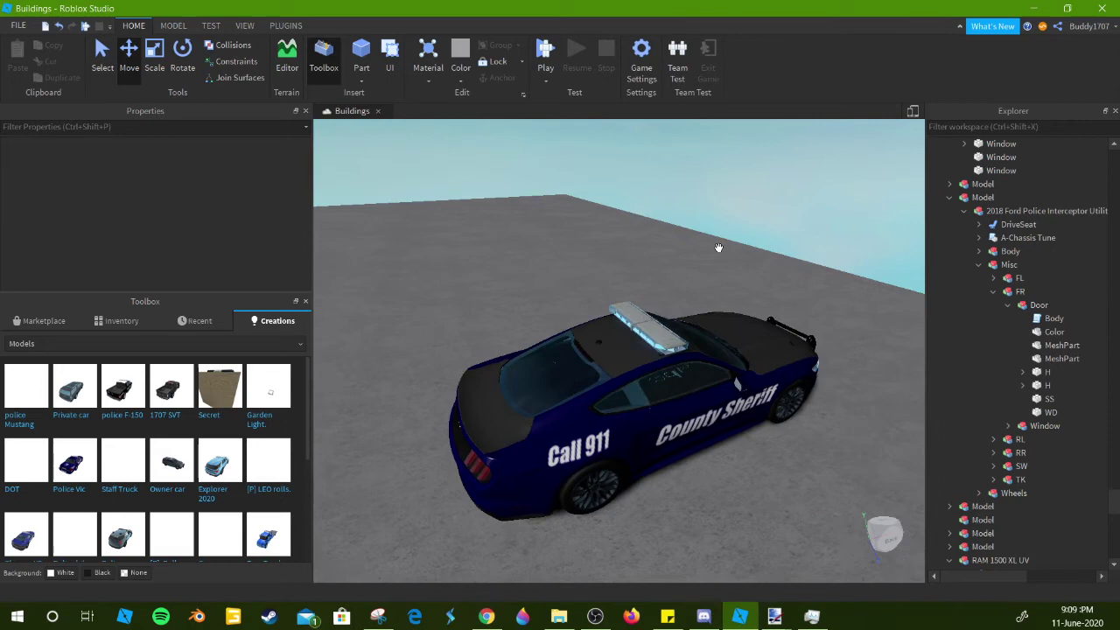
click(871, 215)
click(670, 366)
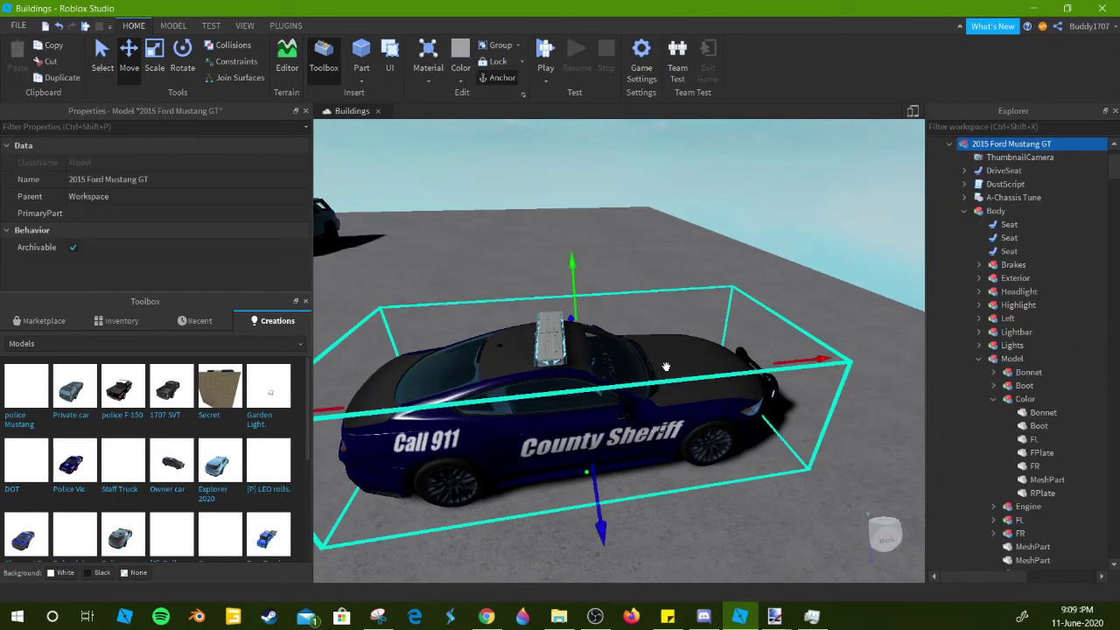
key(Delete)
key(a)
key(e)
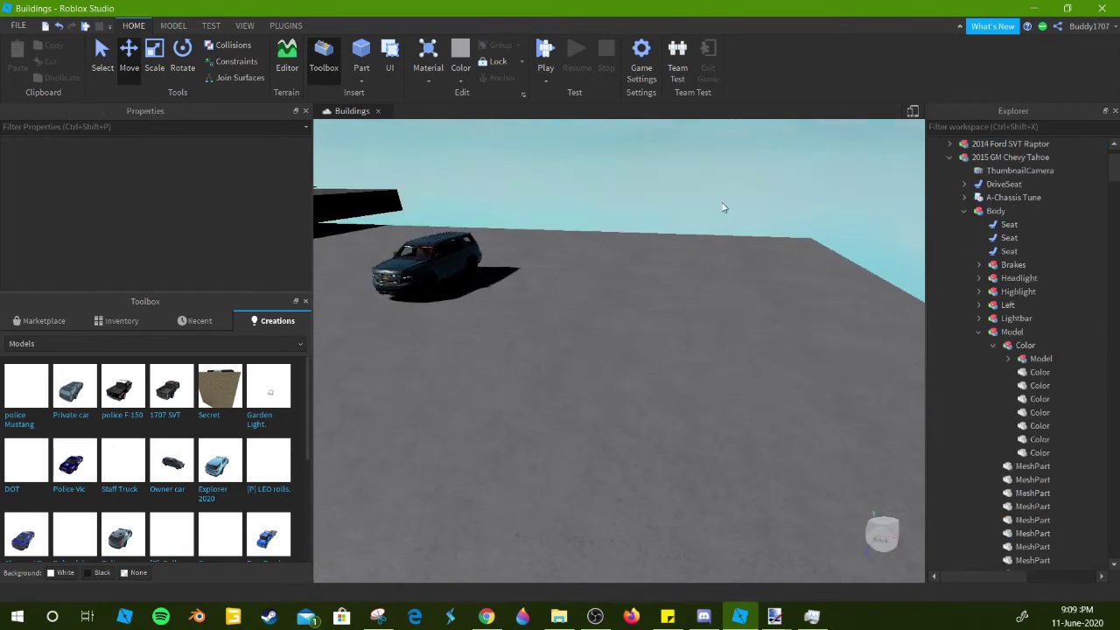
key(w)
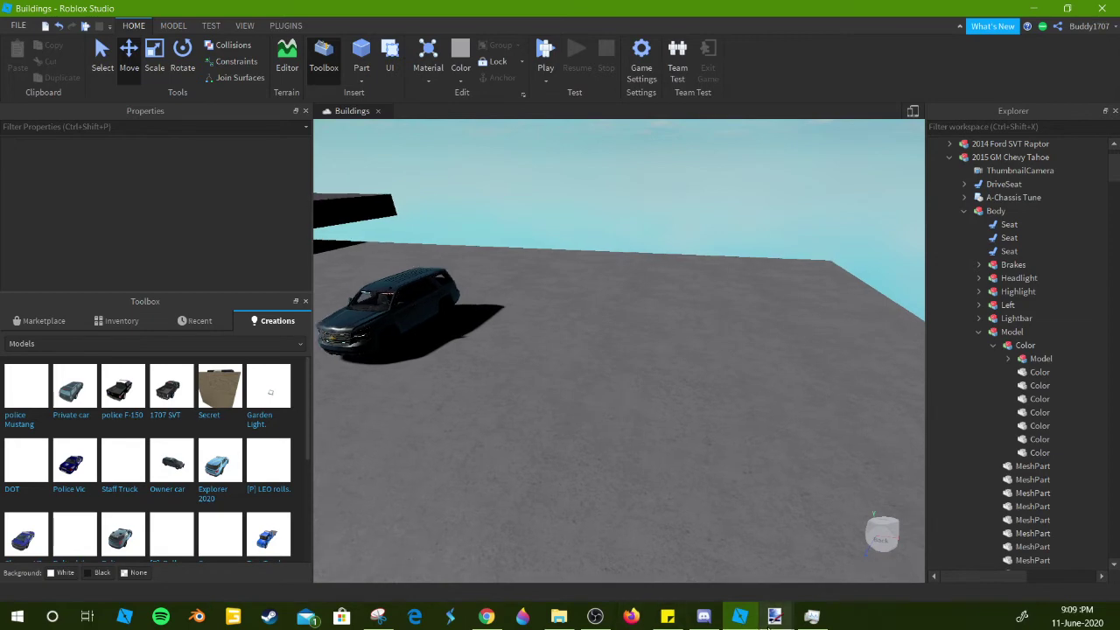
- Switch to paint.net and nudge the "MCSO" lettering on the teal front fender slightly up, to 2.83, 2.42 in
mouse_move(774, 616)
click(726, 567)
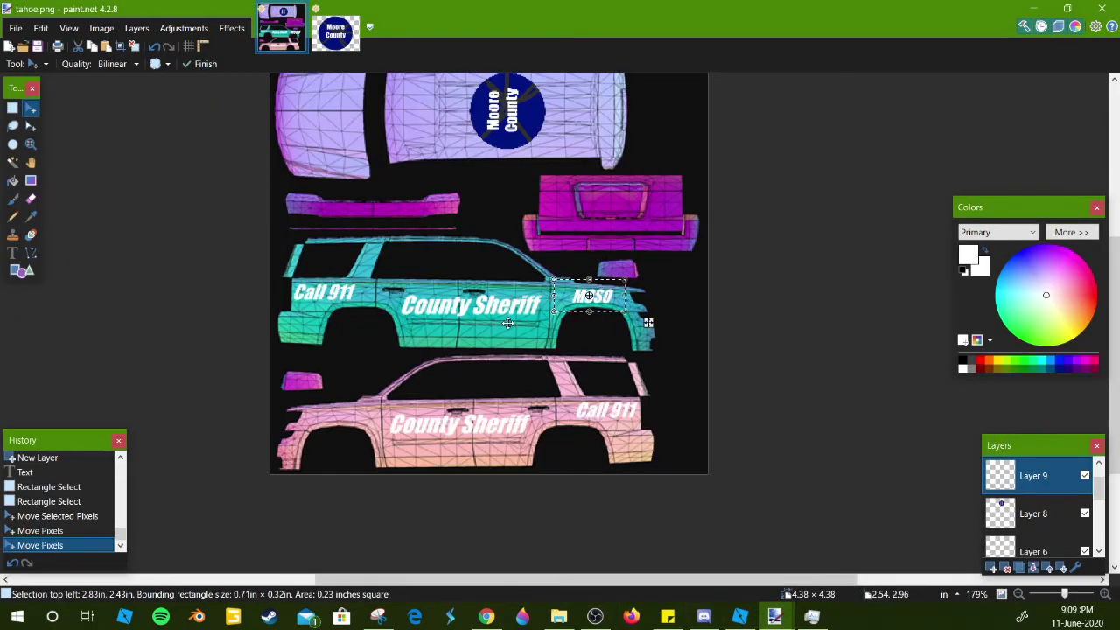
key(Up)
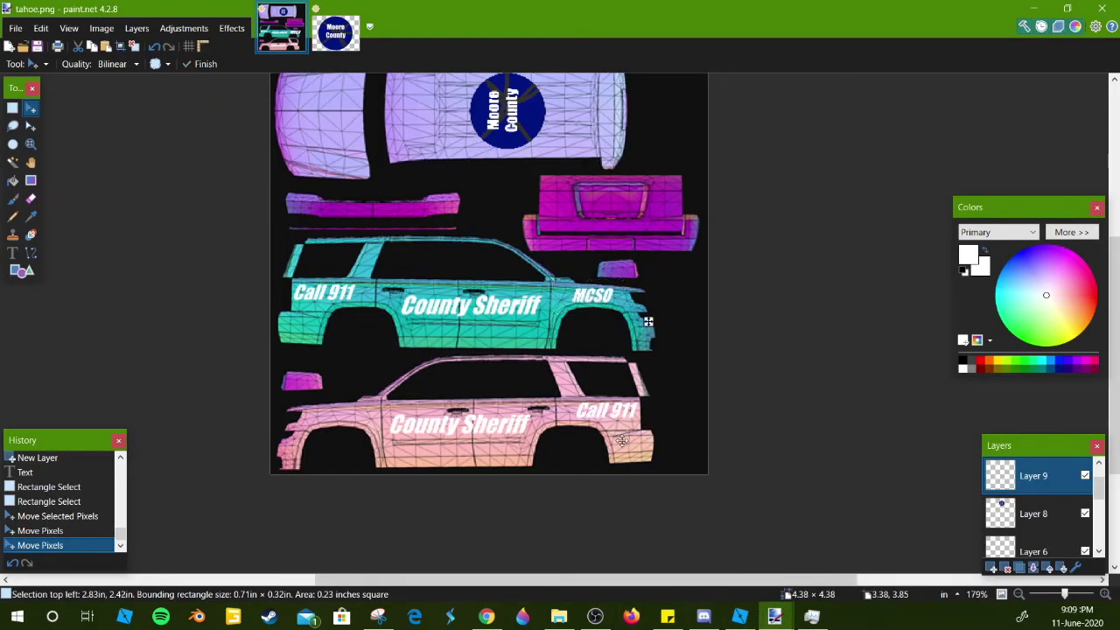
mouse_move(595, 620)
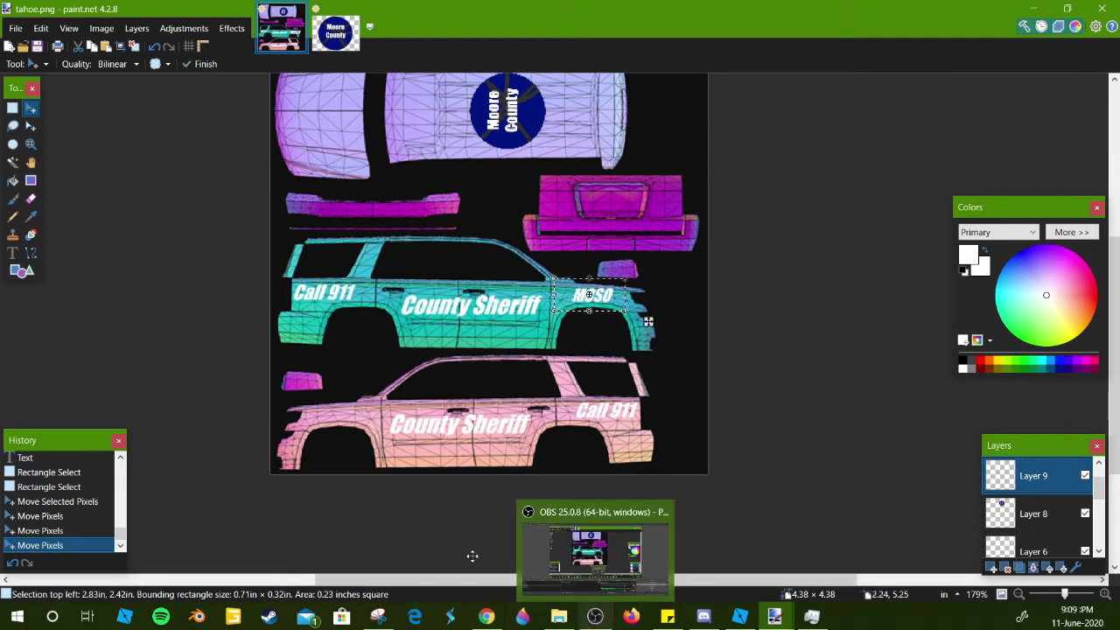
click(588, 552)
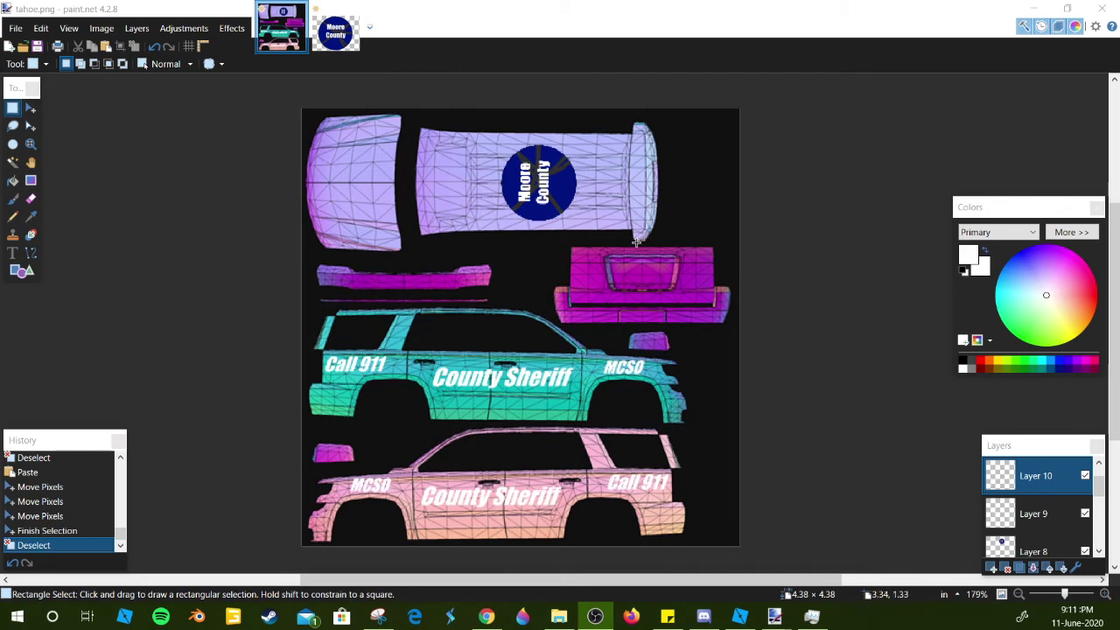
- Make Layer 3 with the dark grey roof colour and Layer 2 with the navy body colour visible
click(234, 190)
scroll(1042, 508, down, 5)
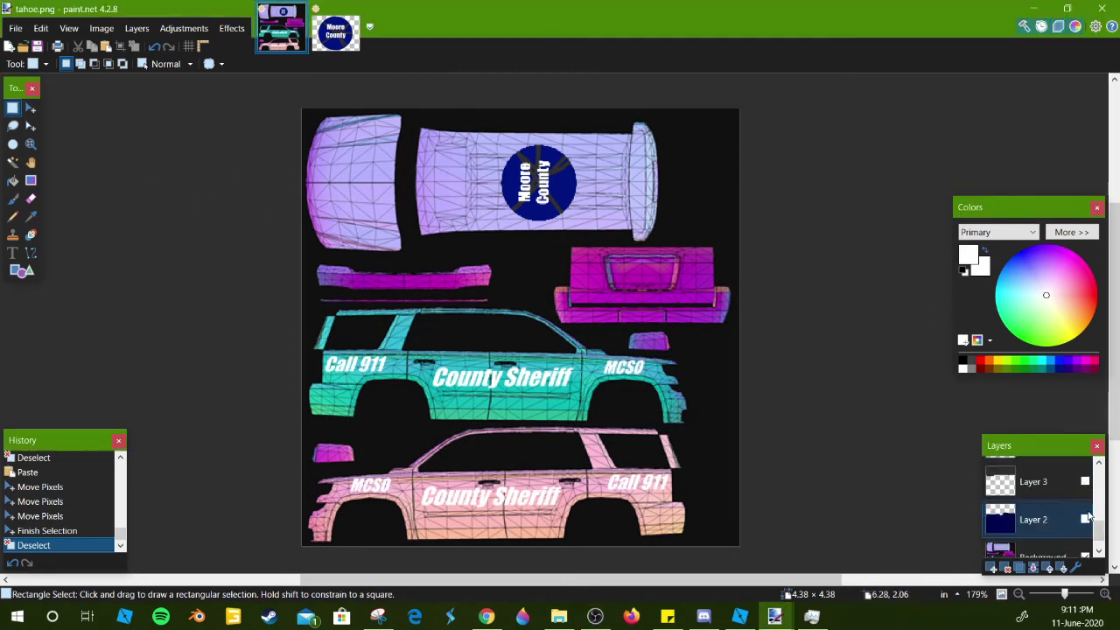
click(1085, 482)
click(1084, 519)
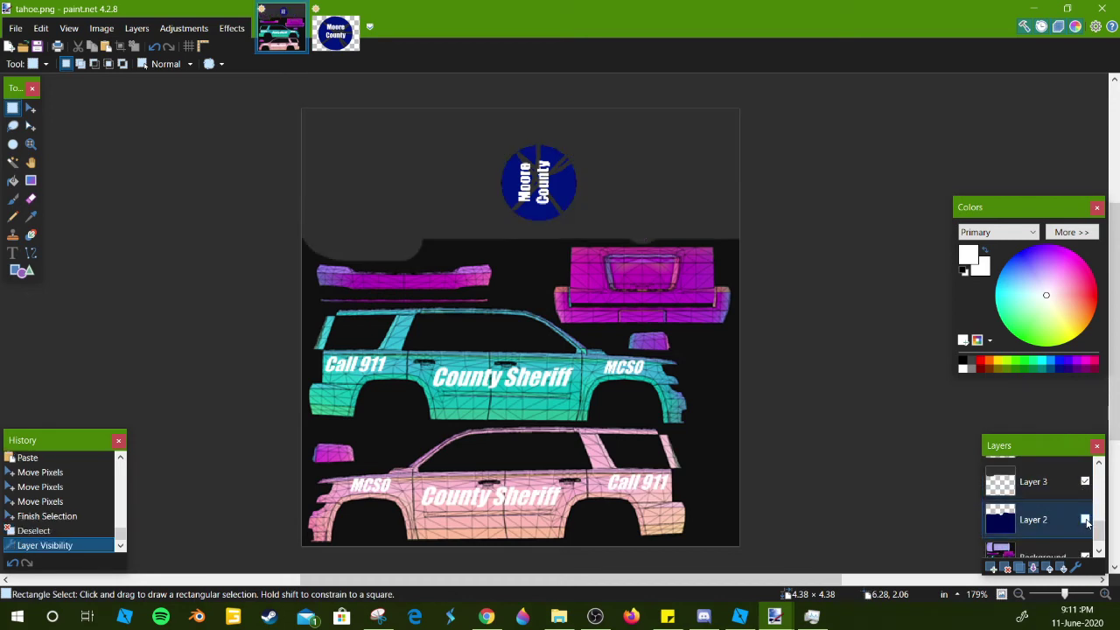
scroll(1103, 535, down, 2)
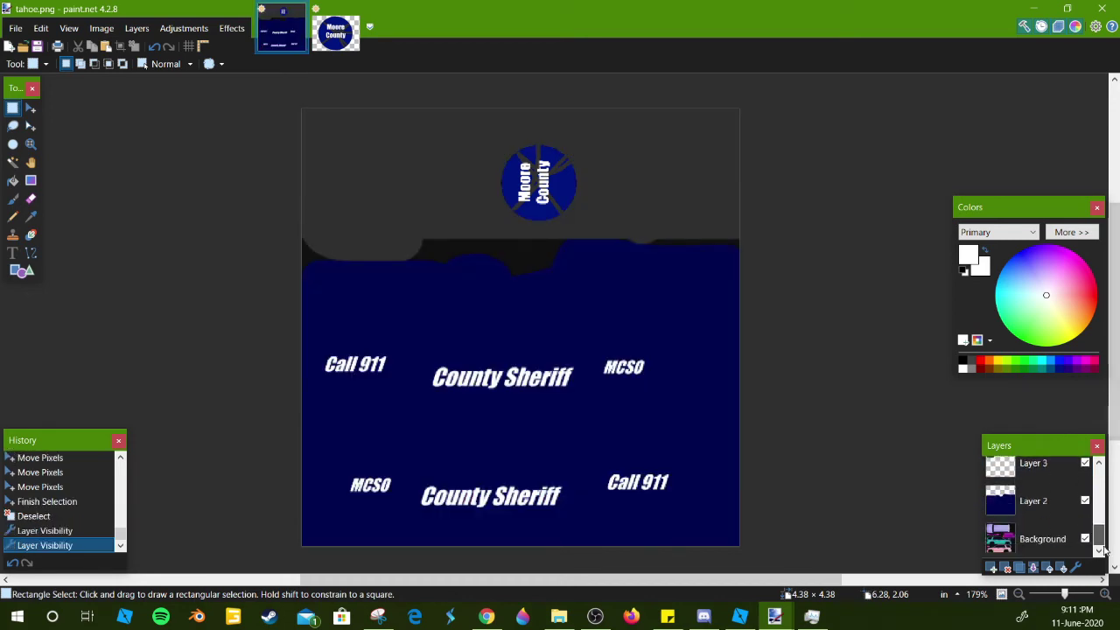
- Paint over the black gaps below the grey area on the Background layer with a 40-wide brush in navy 00074F
click(1037, 538)
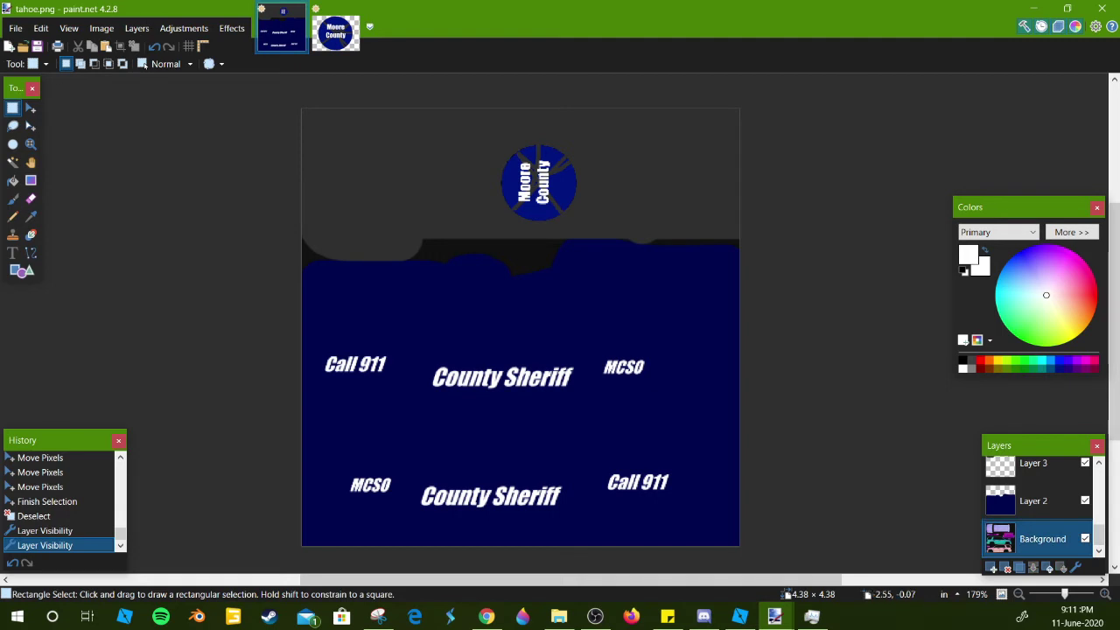
click(13, 199)
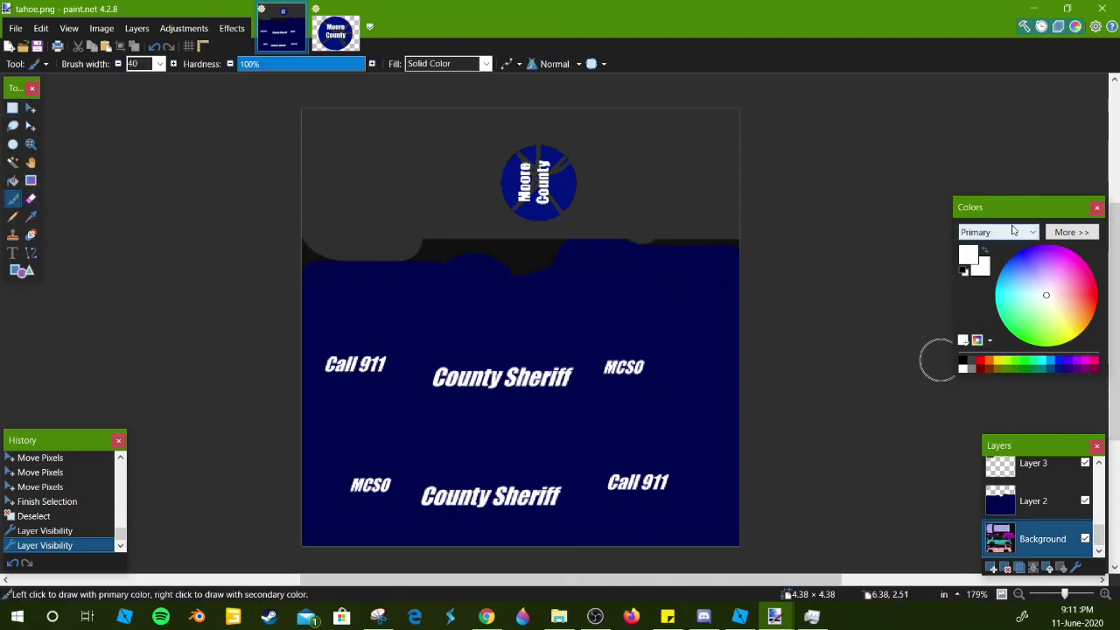
click(1071, 232)
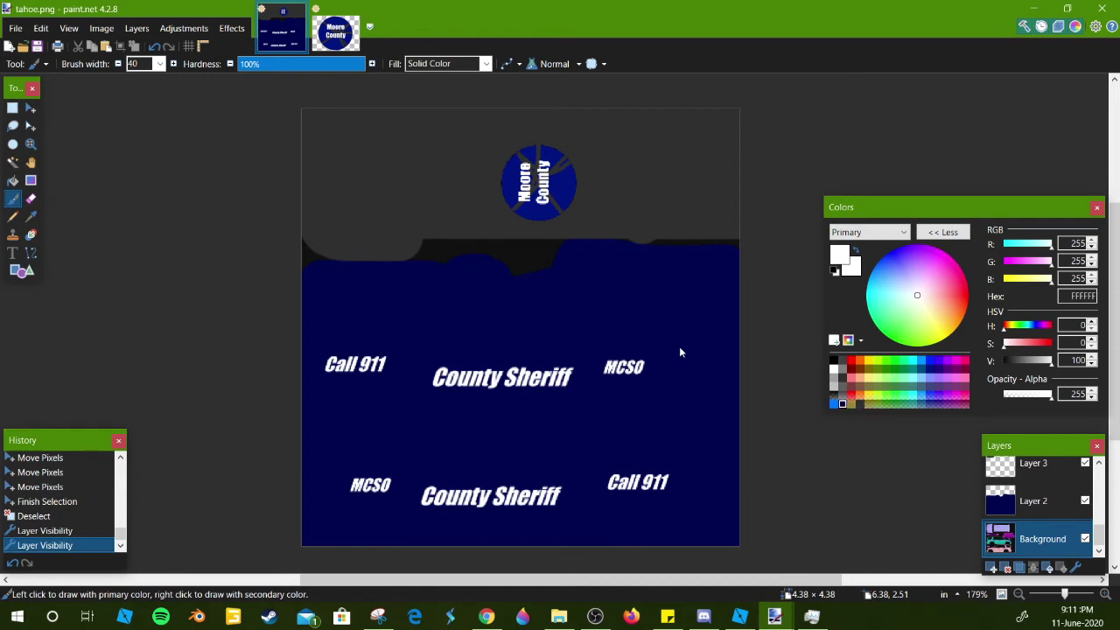
click(841, 404)
drag(738, 245, 417, 242)
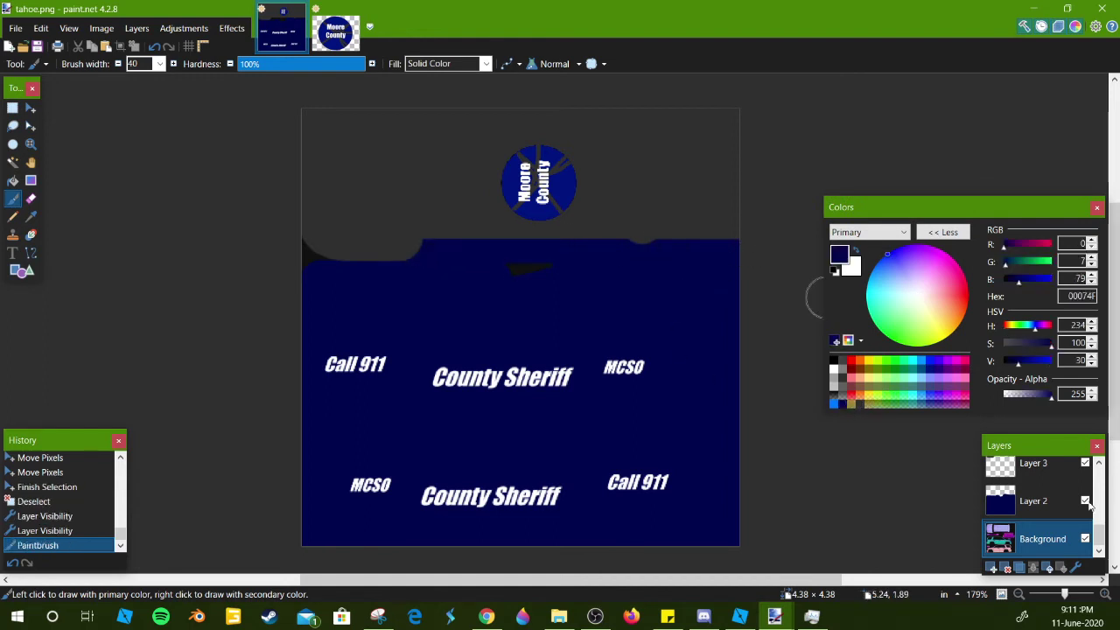
mouse_move(534, 295)
mouse_down()
mouse_move(488, 253)
mouse_move(514, 270)
mouse_move(455, 275)
mouse_move(238, 248)
mouse_move(273, 245)
mouse_up()
mouse_move(662, 271)
mouse_down()
mouse_move(320, 228)
mouse_move(575, 209)
mouse_up()
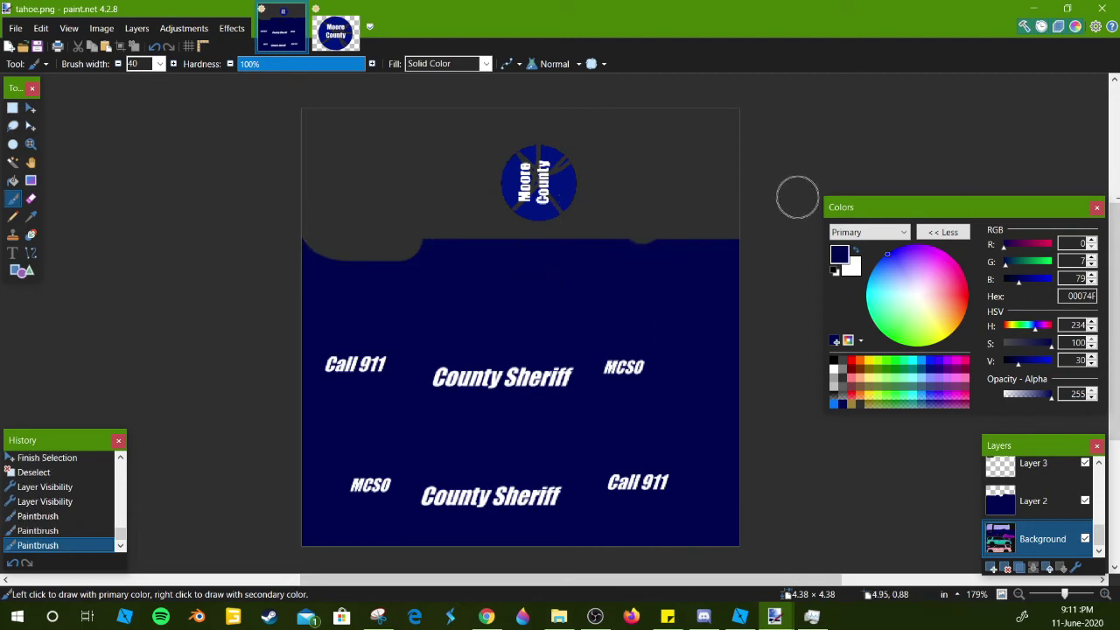
scroll(633, 225, up, 5)
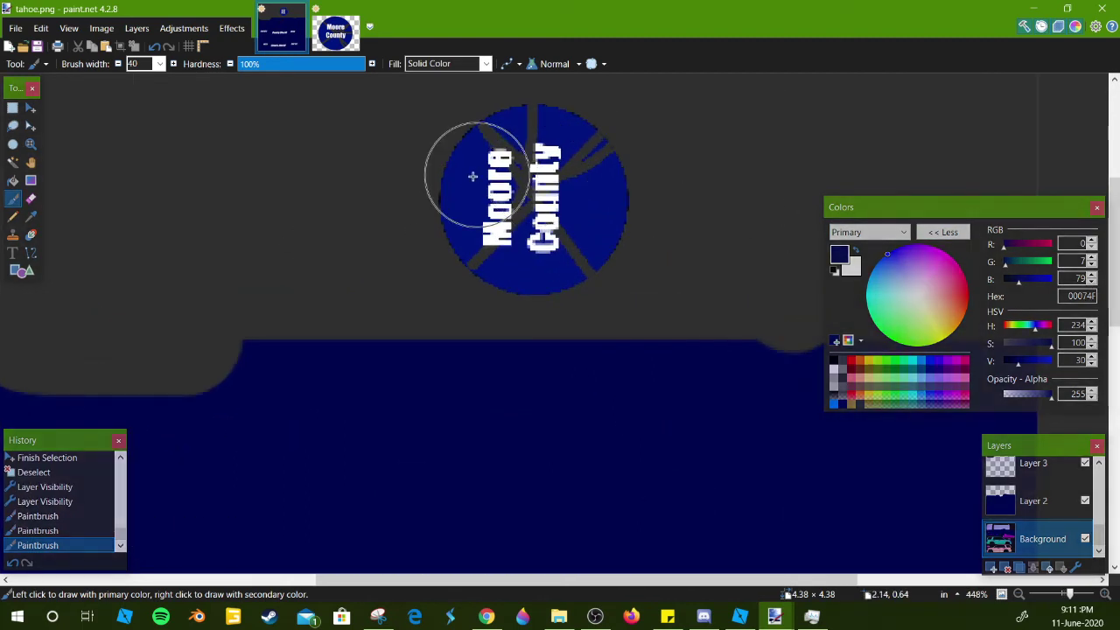
scroll(1074, 525, up, 3)
scroll(1080, 512, down, 3)
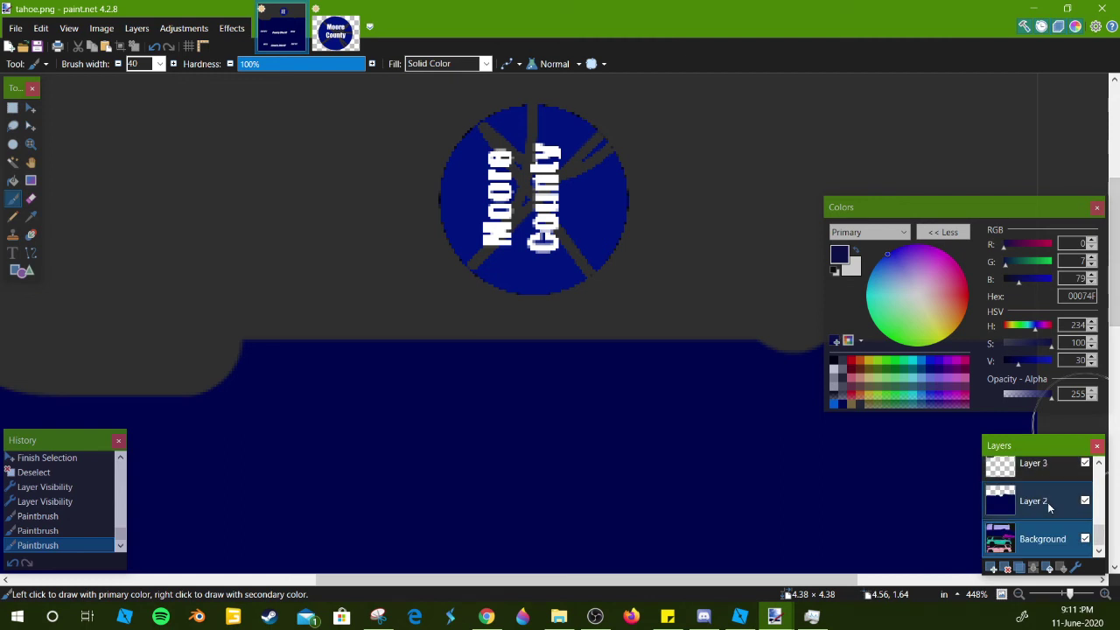
- Delete Layer 8 with the round "Moore County" roof logo from the livery
scroll(1033, 519, up, 3)
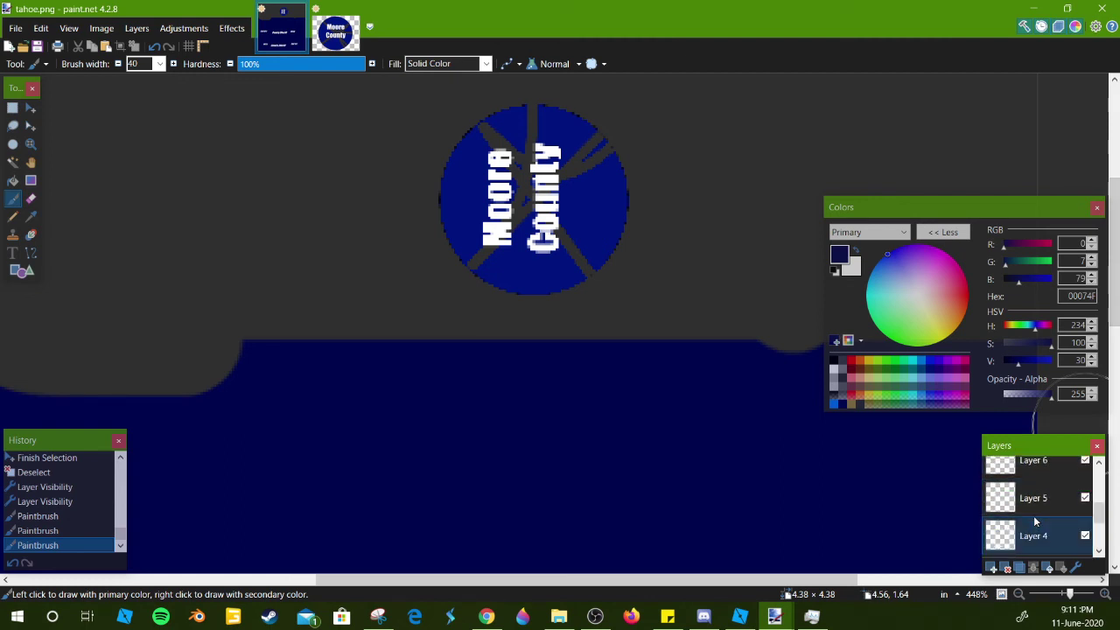
scroll(1034, 518, up, 3)
click(1035, 550)
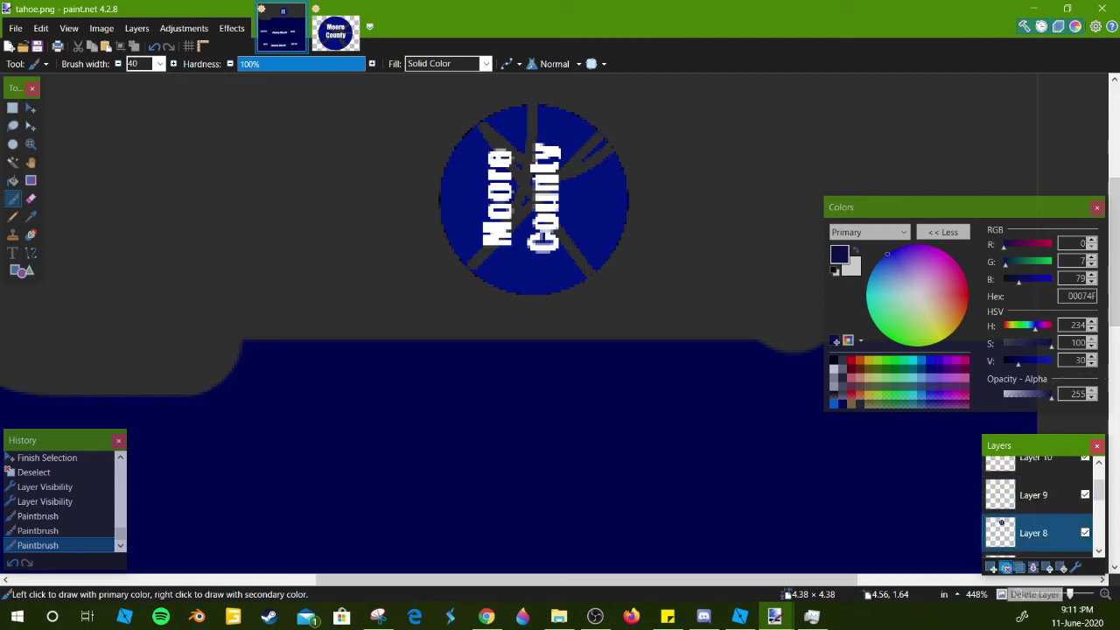
click(1006, 568)
- Collapse the Colors window to its compact view and flatten the livery image into one layer
scroll(533, 324, up, 3)
scroll(540, 347, down, 2)
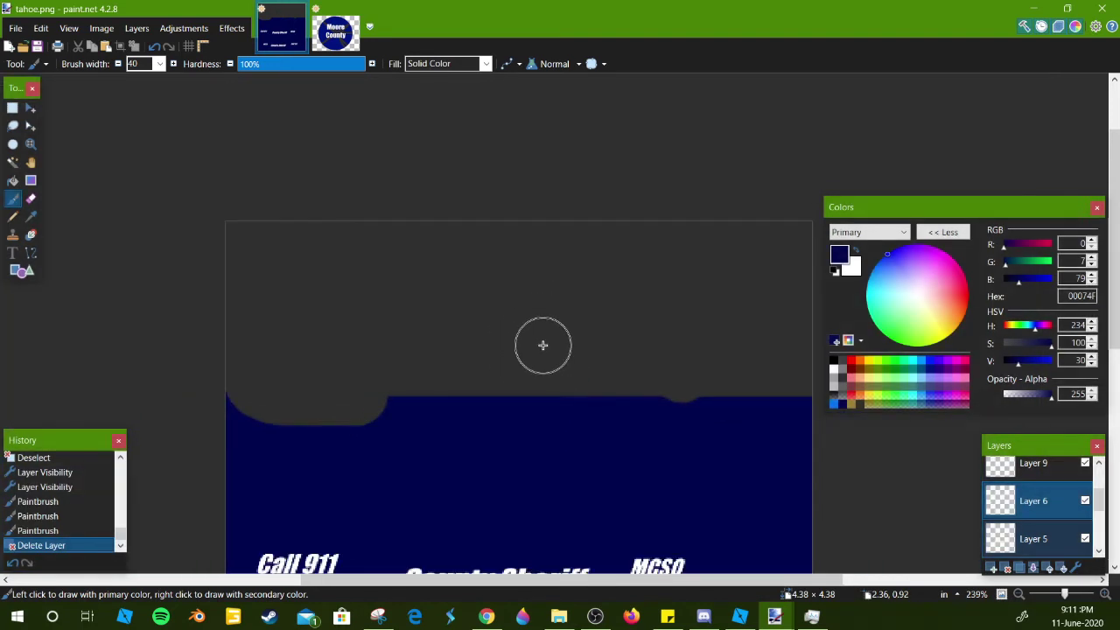
scroll(543, 345, down, 4)
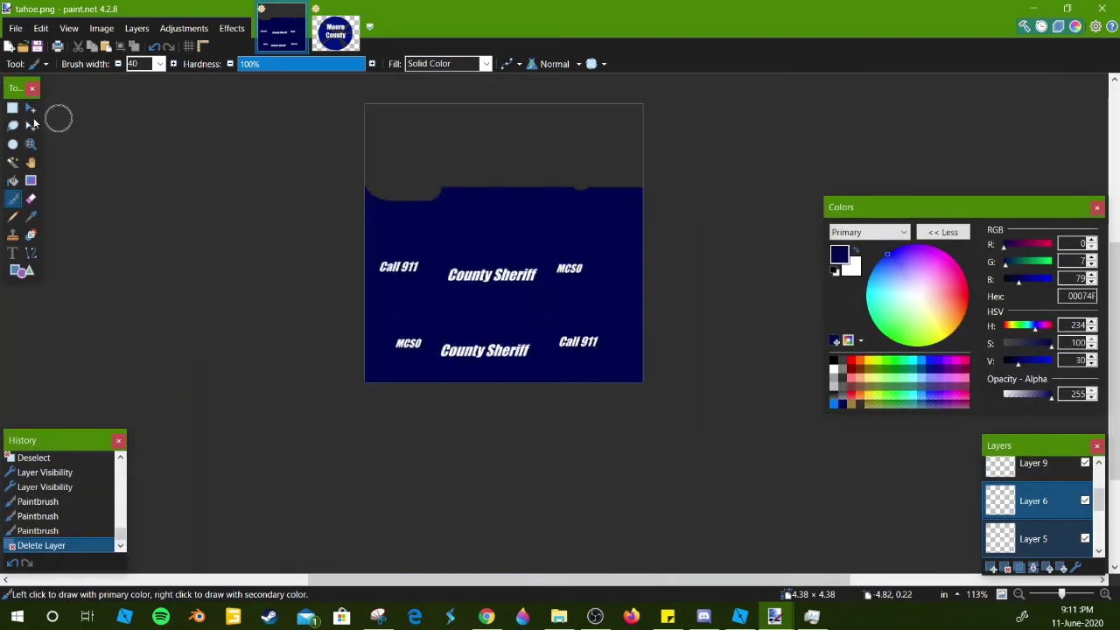
click(12, 108)
scroll(433, 326, up, 2)
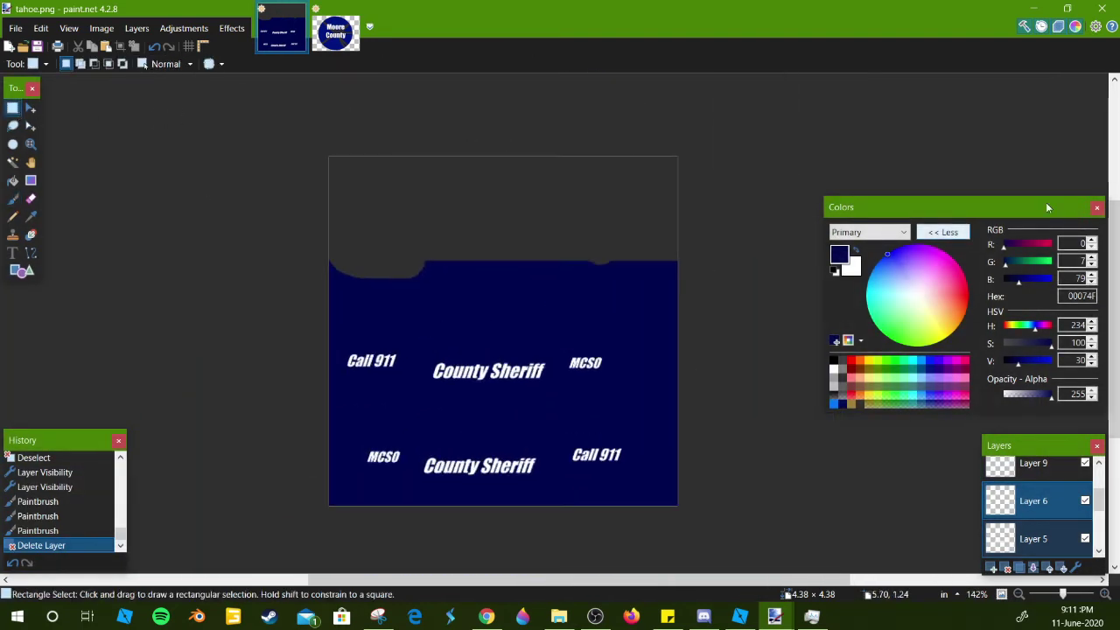
click(942, 232)
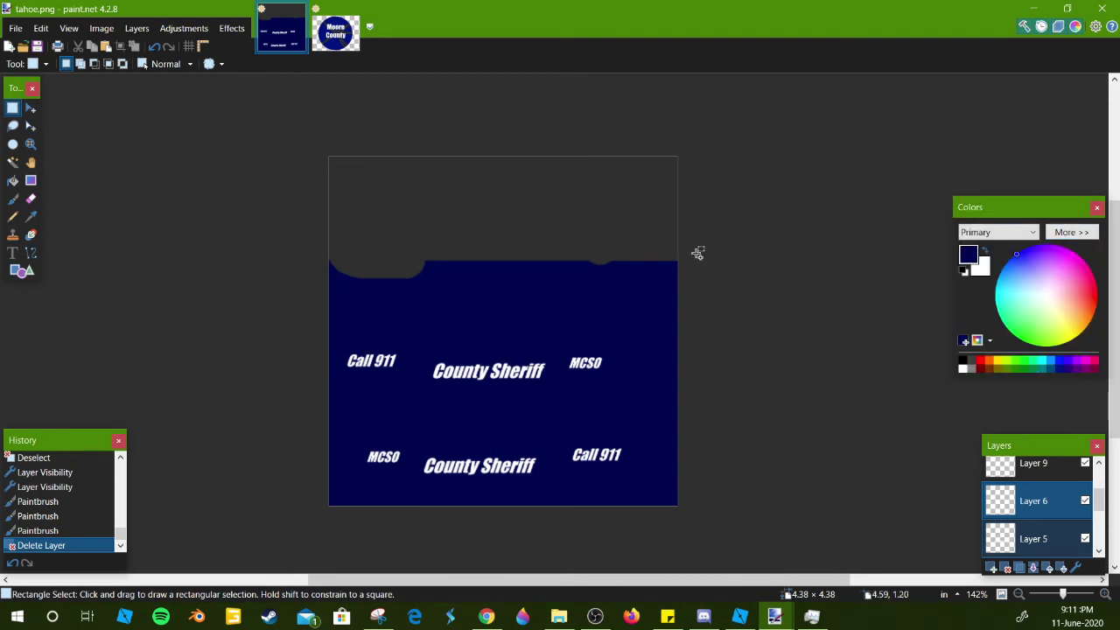
key(ctrl+shift+f)
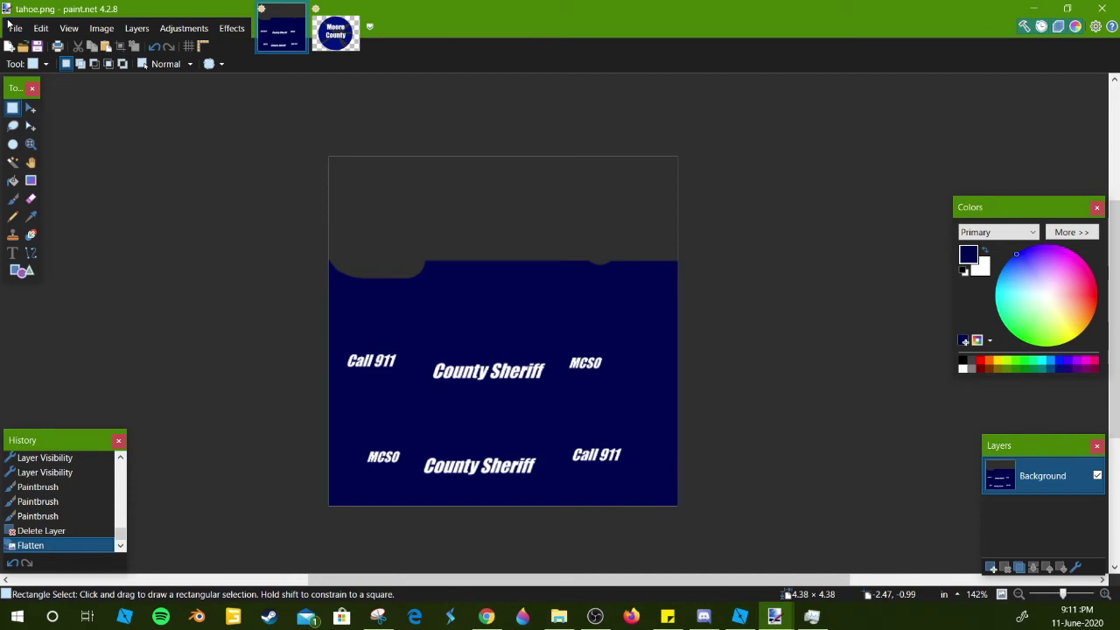
- Save the flattened livery as a 32-bit PNG named "tahoe S.O" in the Downloads folder
click(15, 28)
click(52, 160)
text(A)
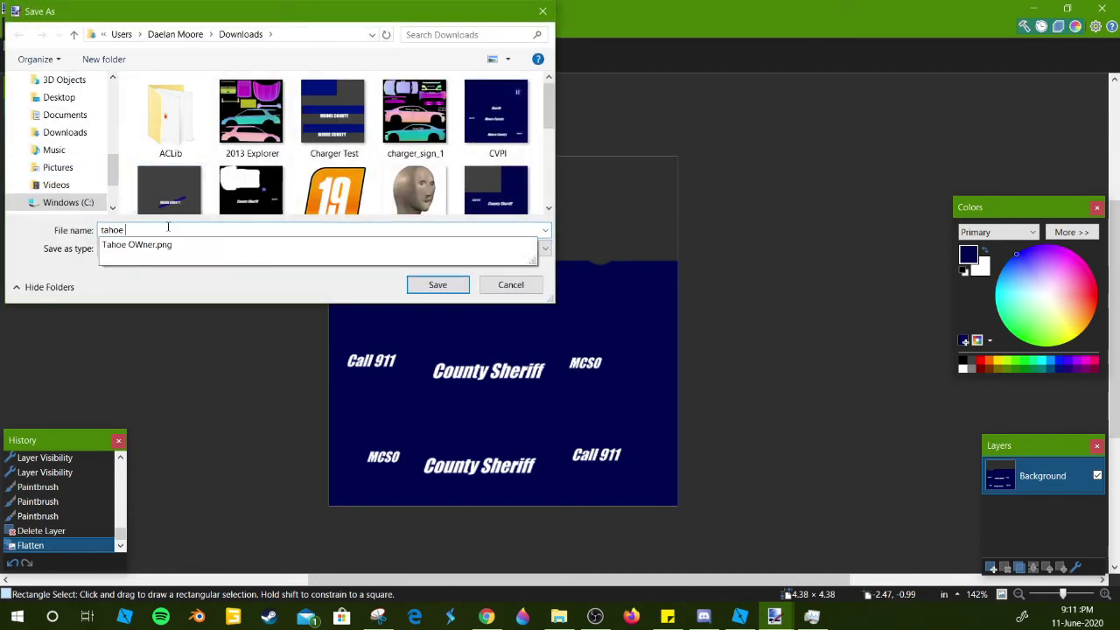
key(BackSpace)
text(S.O)
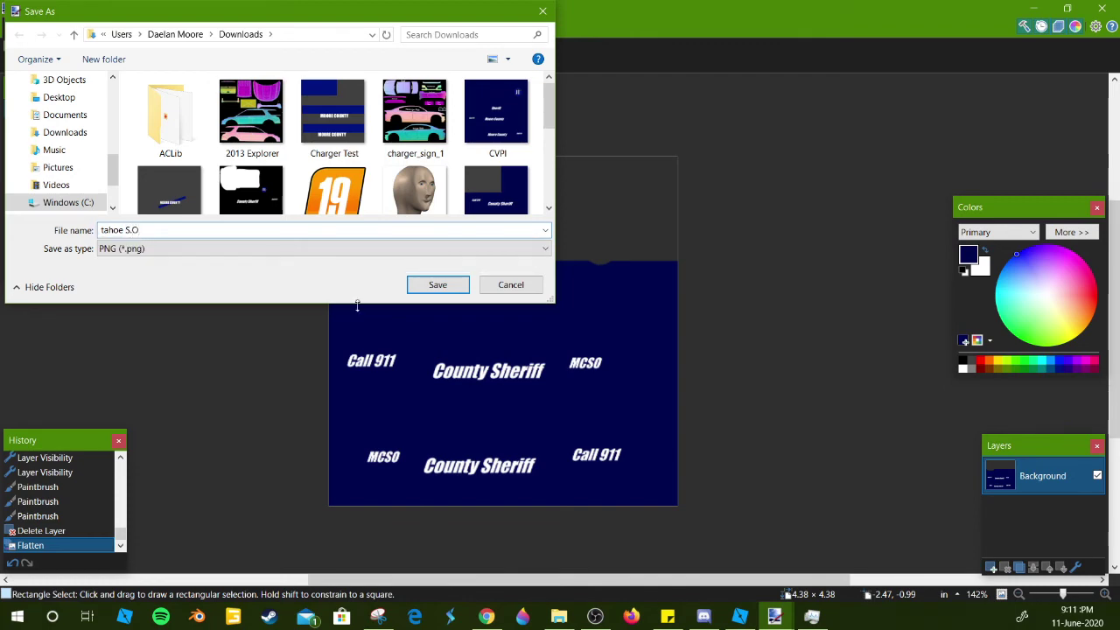
click(438, 285)
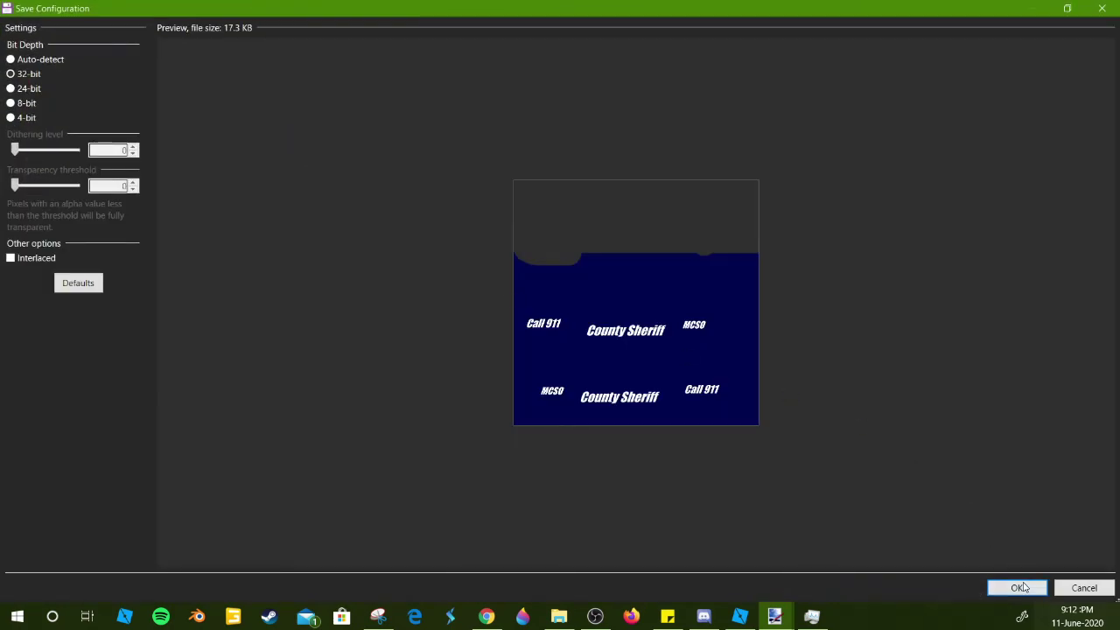
click(1027, 588)
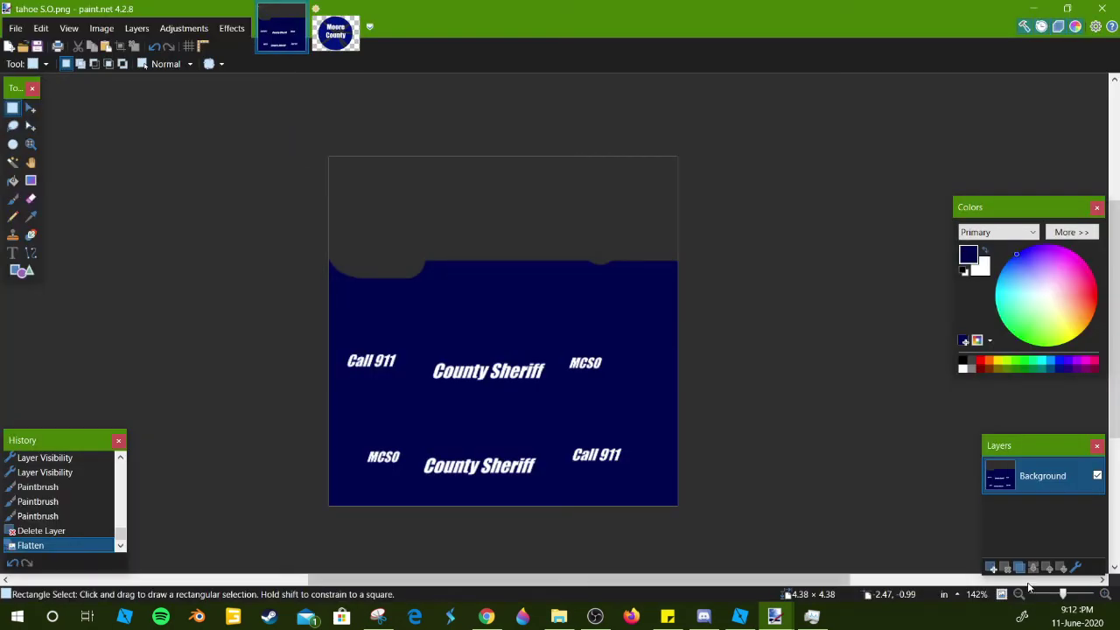
- Switch to Chrome, close the UV mapped Templates page and open the Roblox decal creation page
click(485, 616)
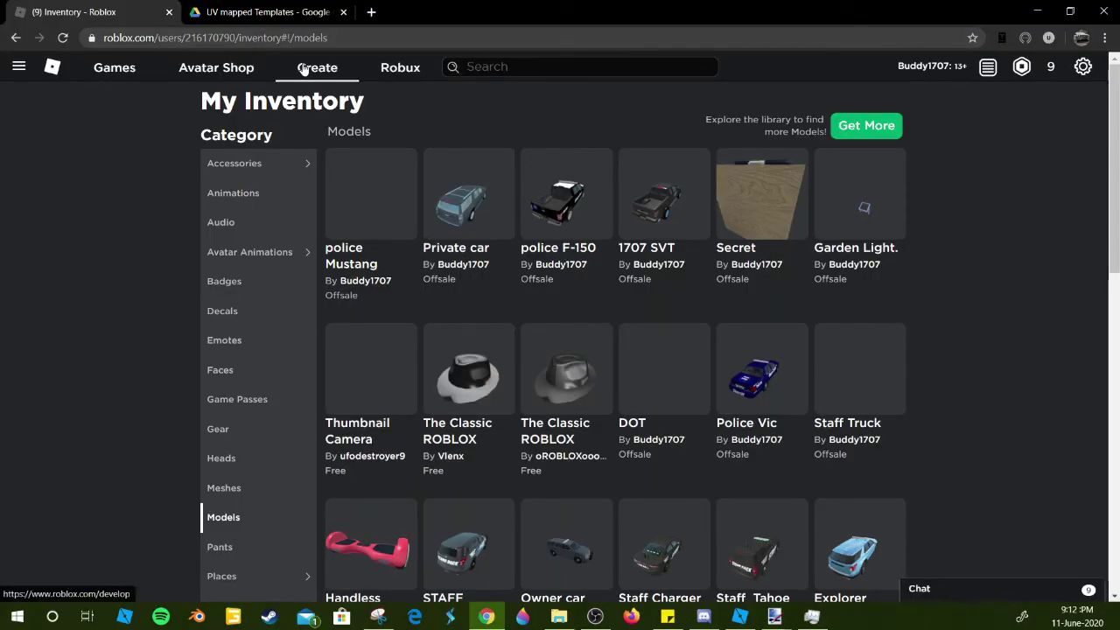
mouse_move(230, 252)
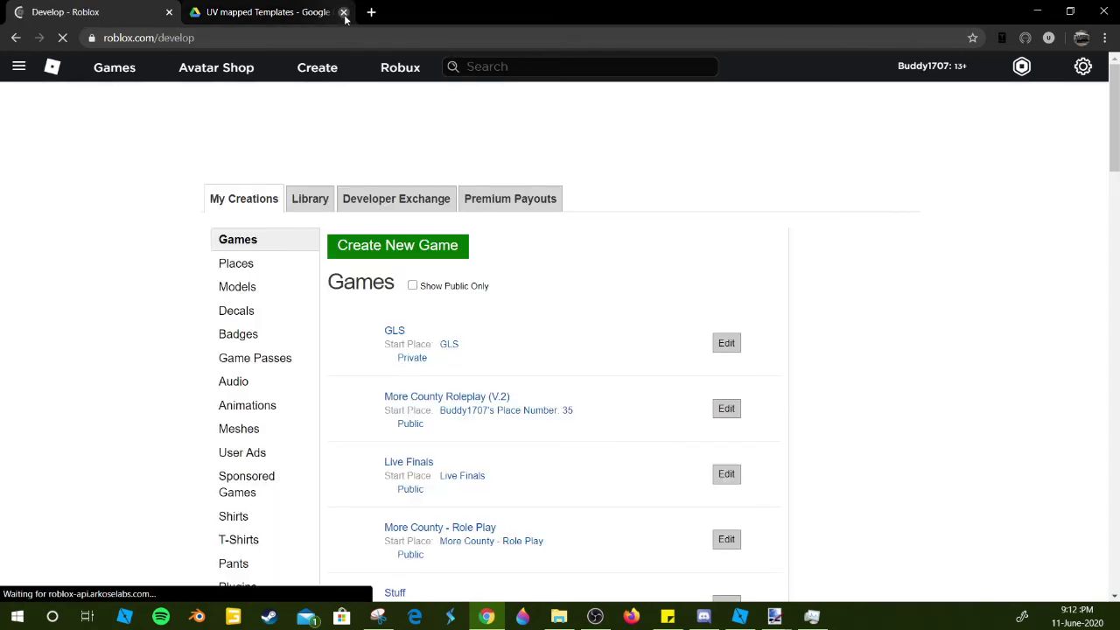
click(344, 12)
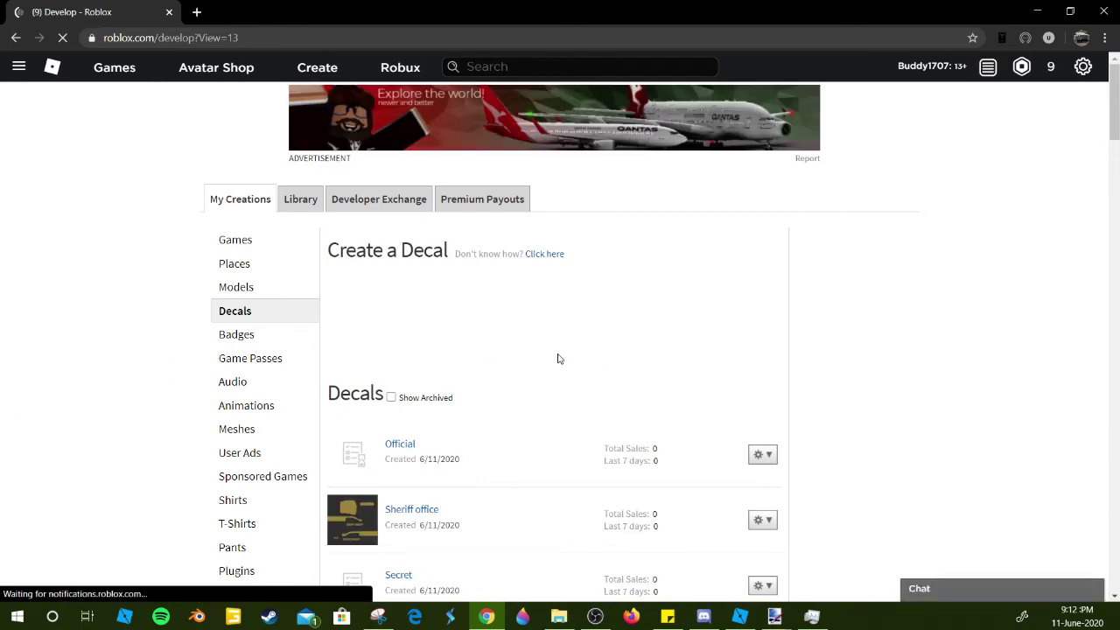
scroll(1118, 149, down, 2)
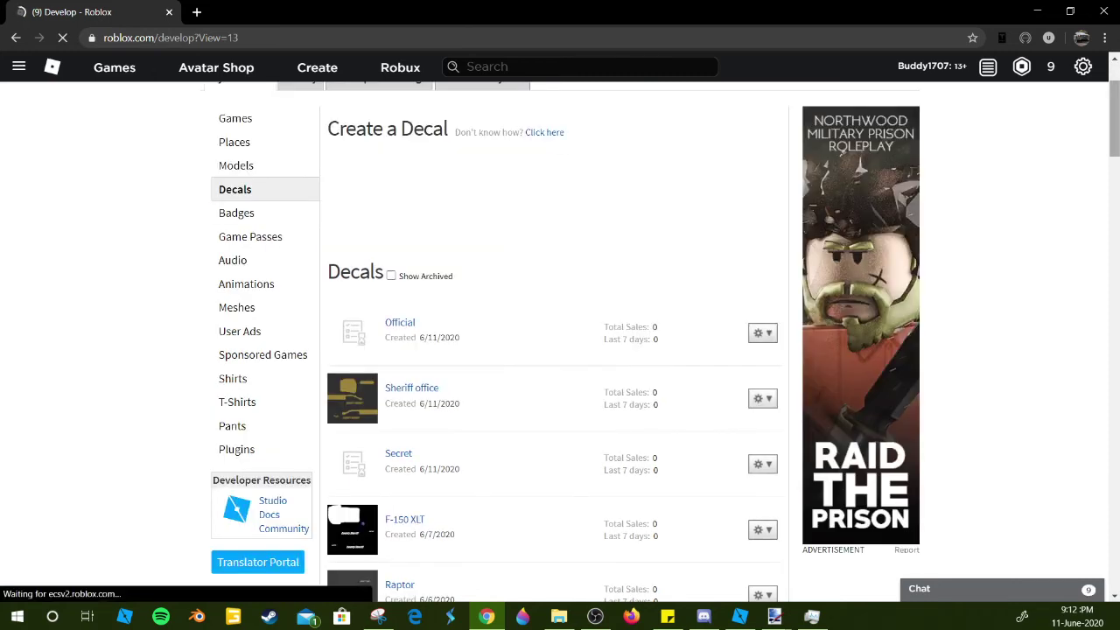
mouse_move(1115, 144)
mouse_down()
mouse_move(1112, 320)
mouse_move(1112, 133)
mouse_up()
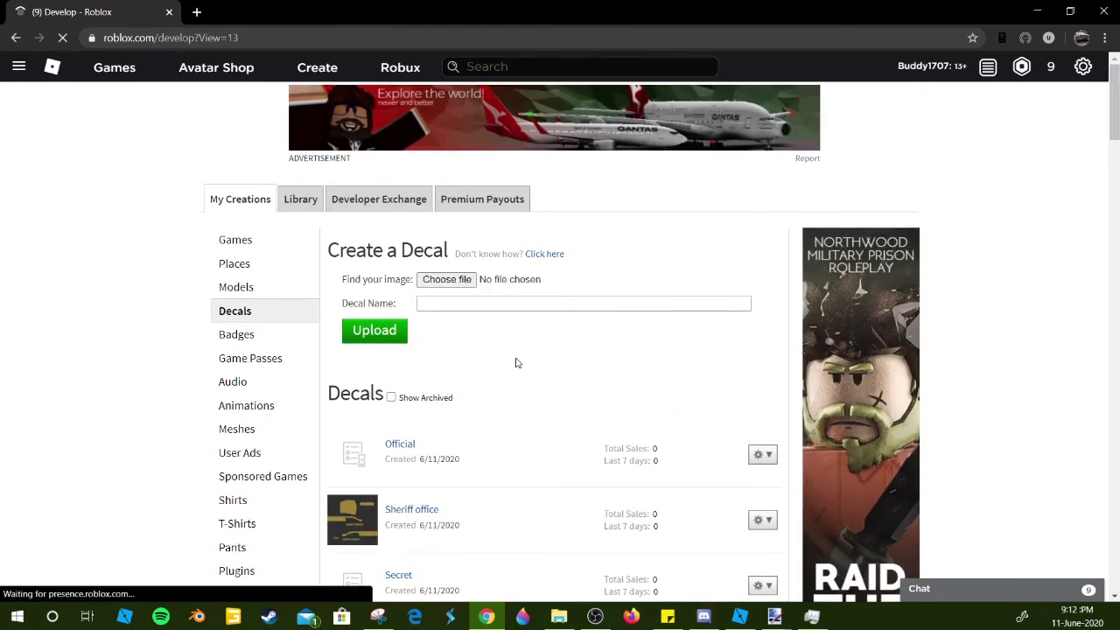
- Choose the "tahoe S.O" image from Downloads as the file for the new decal
click(461, 288)
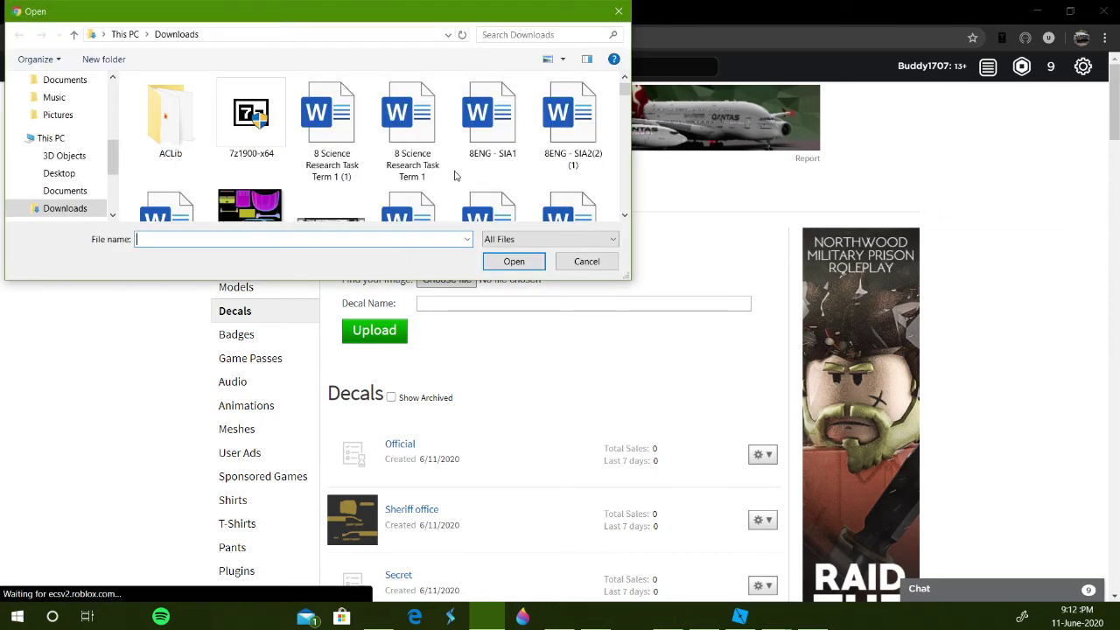
scroll(271, 160, down, 1)
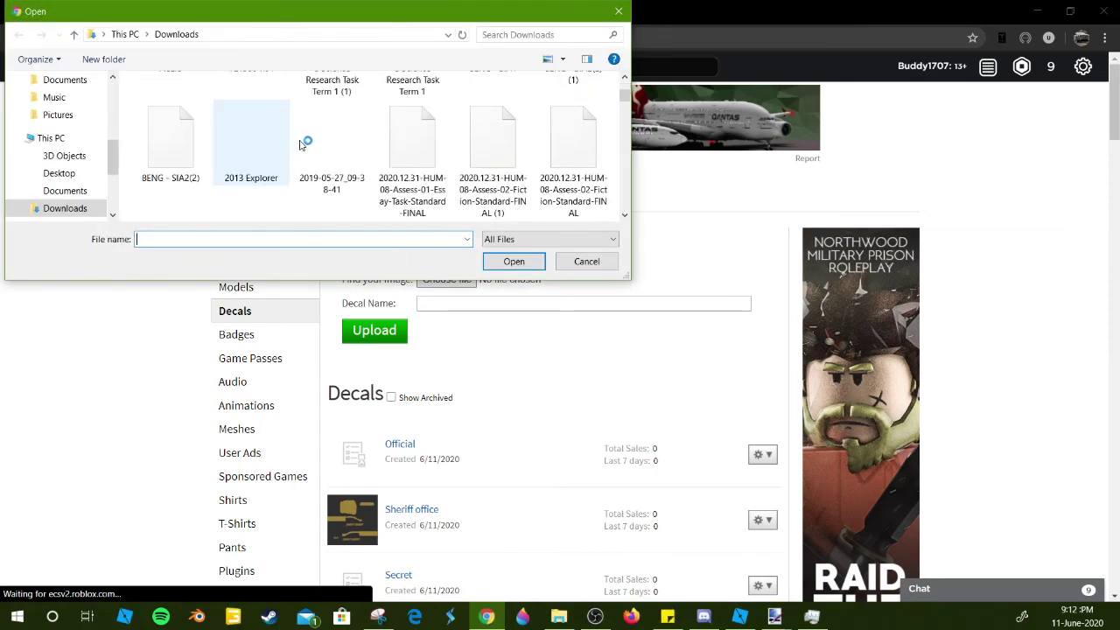
scroll(363, 174, down, 1)
scroll(363, 174, down, 2)
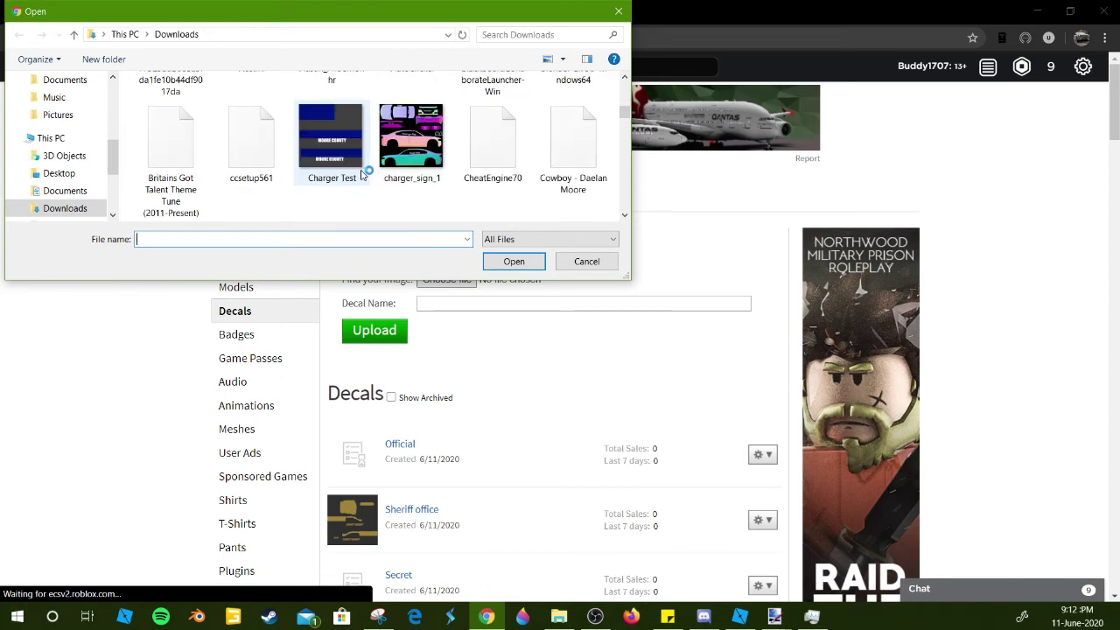
scroll(350, 157, up, 1)
scroll(331, 136, down, 1)
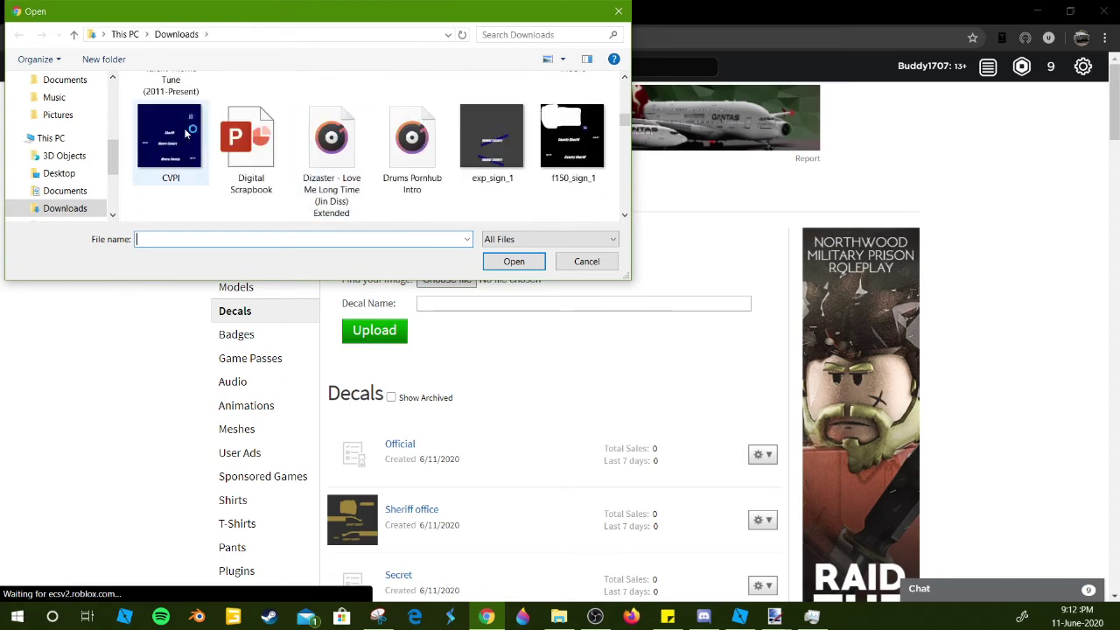
scroll(262, 135, down, 2)
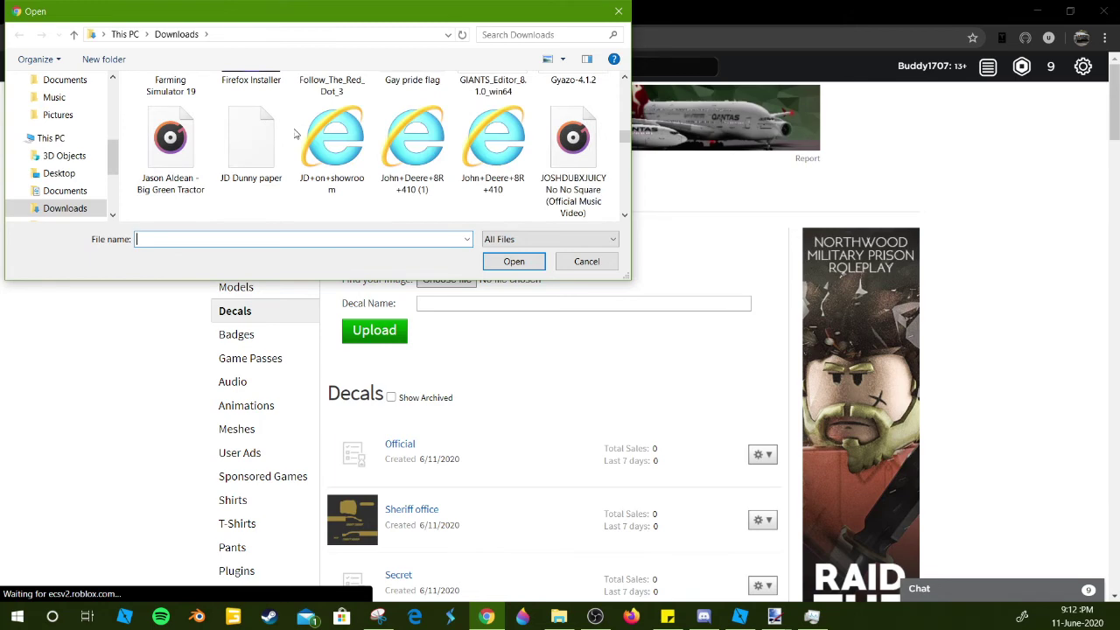
scroll(330, 142, down, 1)
scroll(330, 142, down, 2)
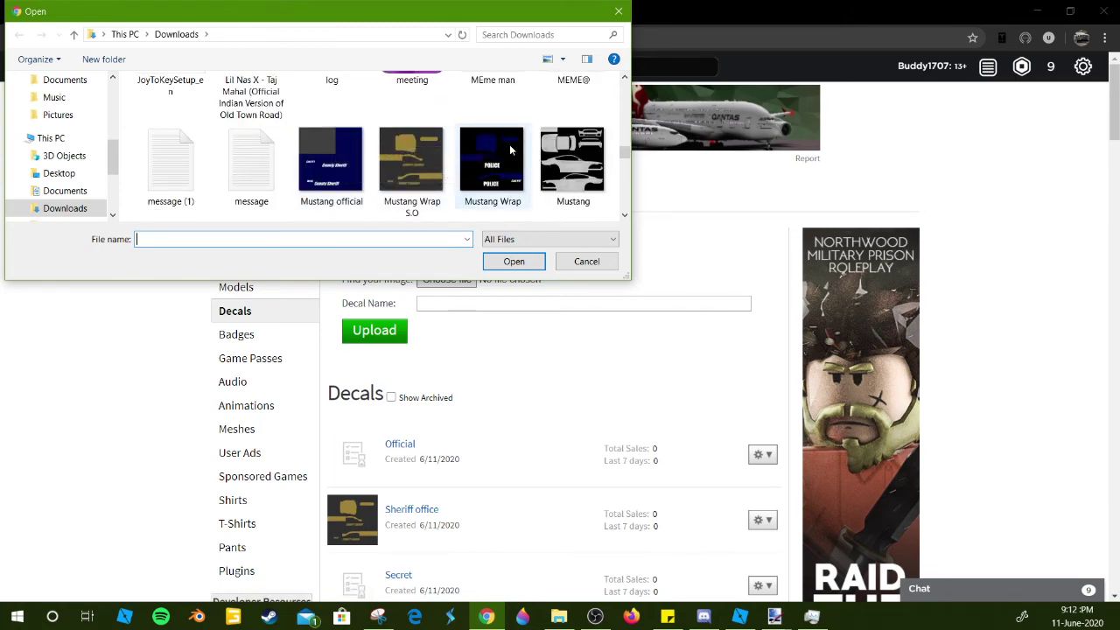
scroll(511, 149, down, 1)
scroll(511, 151, down, 2)
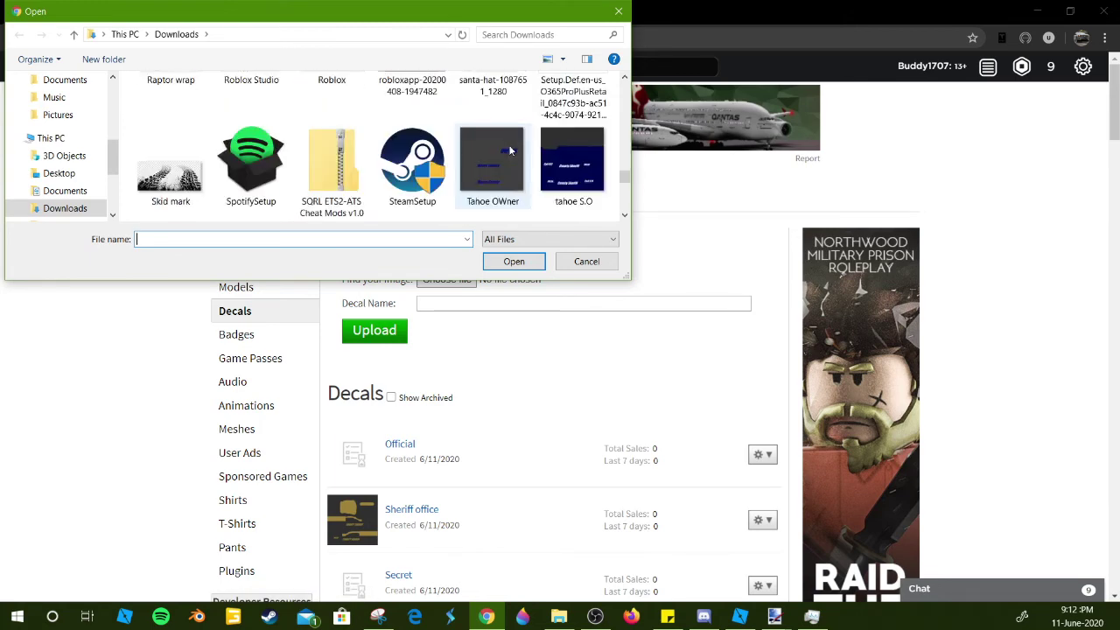
double_click(564, 155)
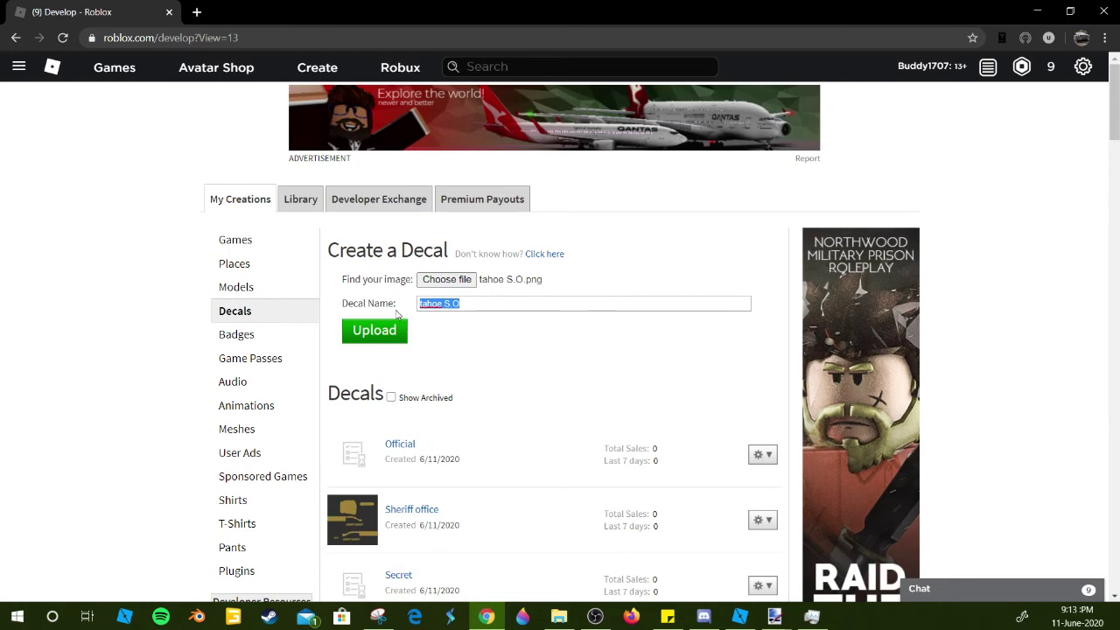
- Look through the existing decals, name the new one "Tahoe Sheriff" and upload it
scroll(307, 388, down, 4)
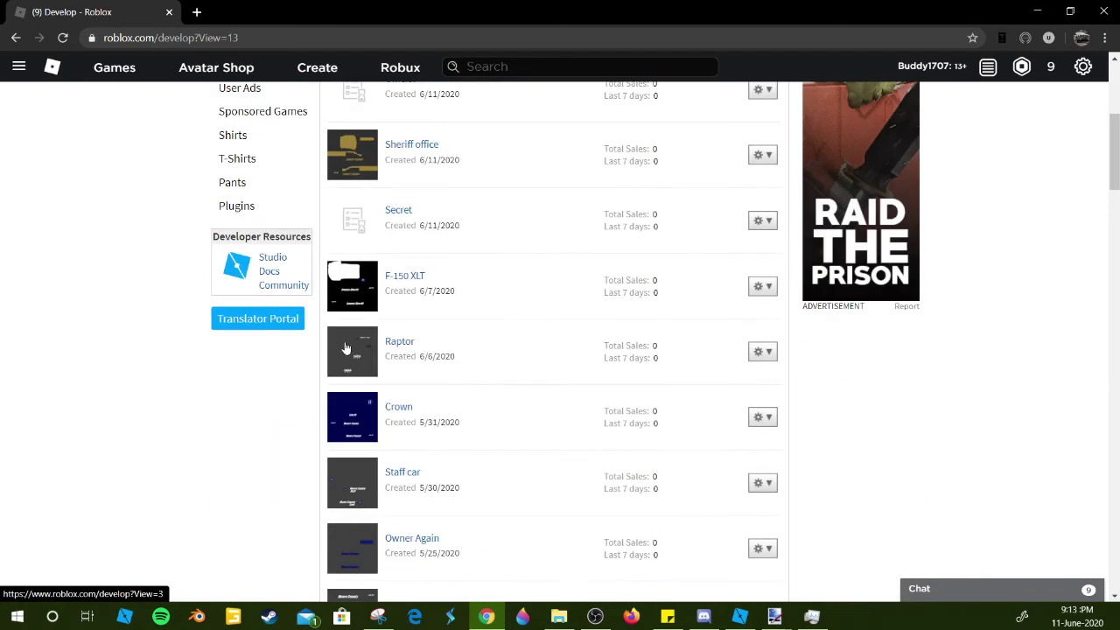
scroll(383, 366, down, 2)
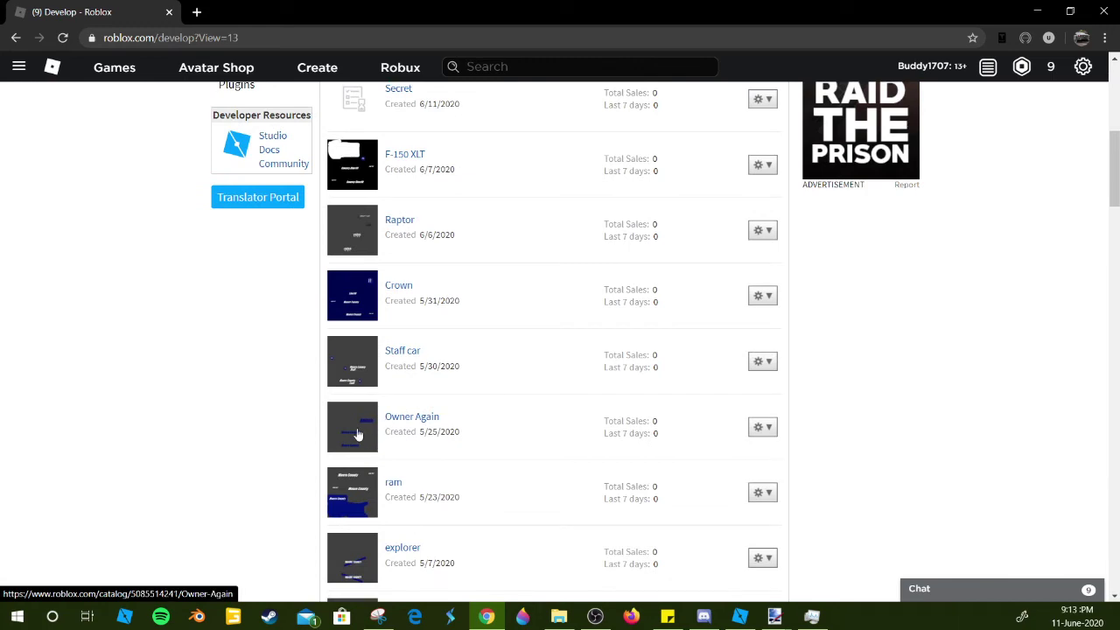
scroll(270, 426, down, 2)
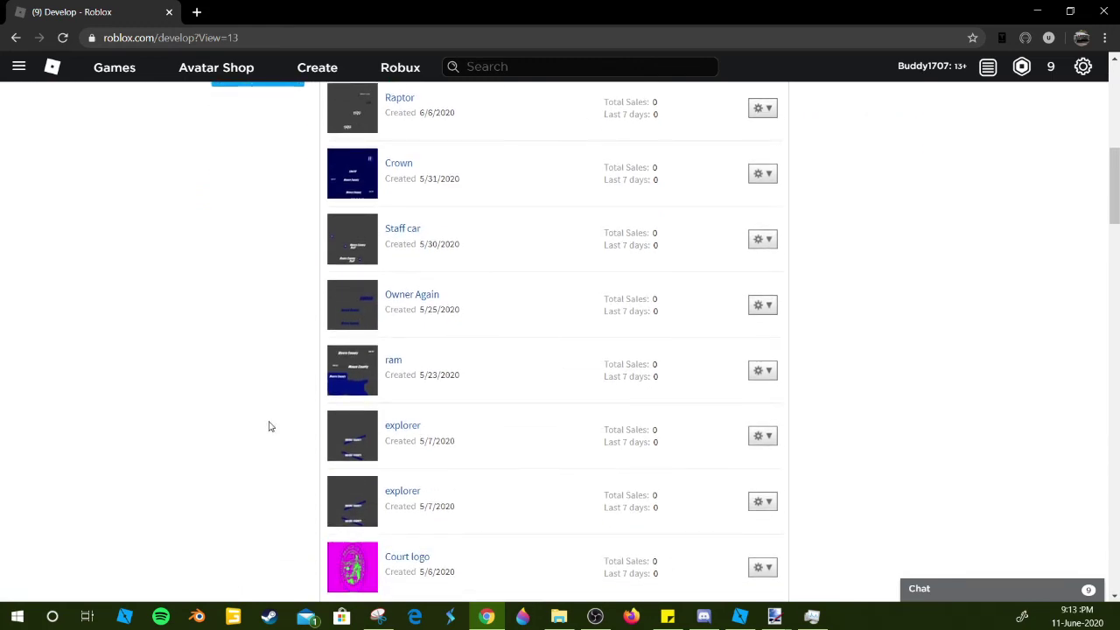
scroll(271, 426, up, 10)
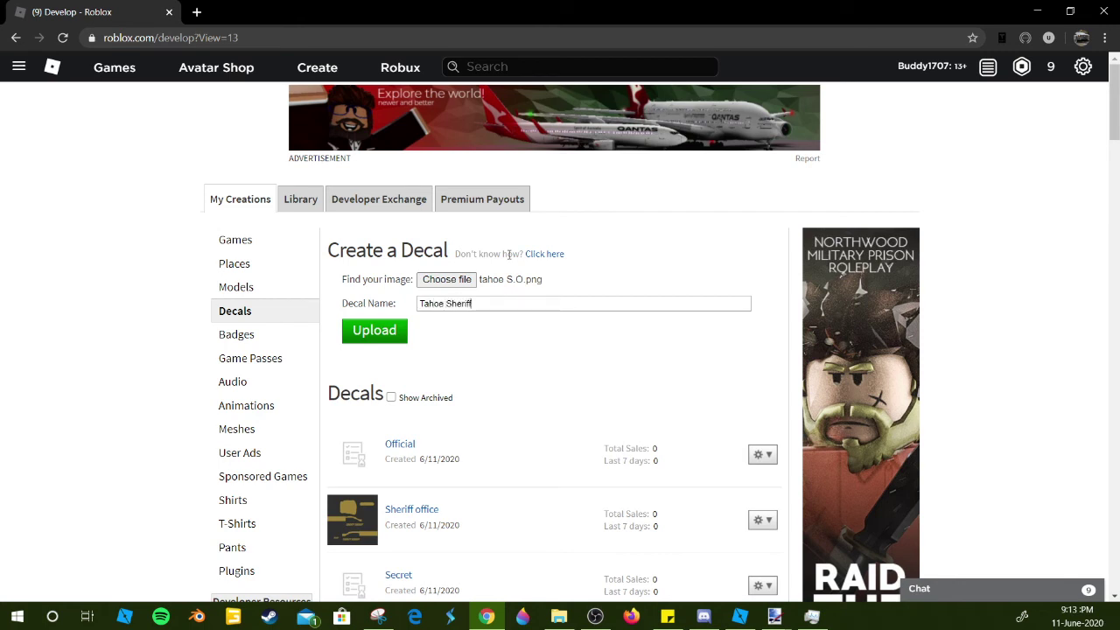
key(Return)
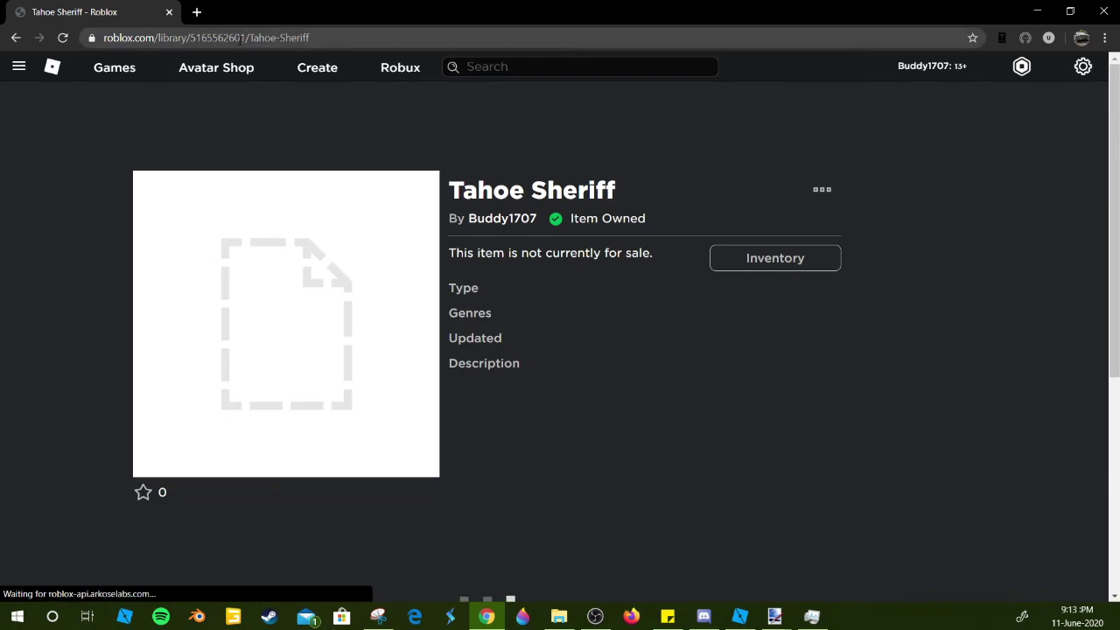
- Copy the Tahoe Sheriff decal's asset ID from the page address and switch to Roblox Studio at the Chevy Tahoe
double_click(241, 39)
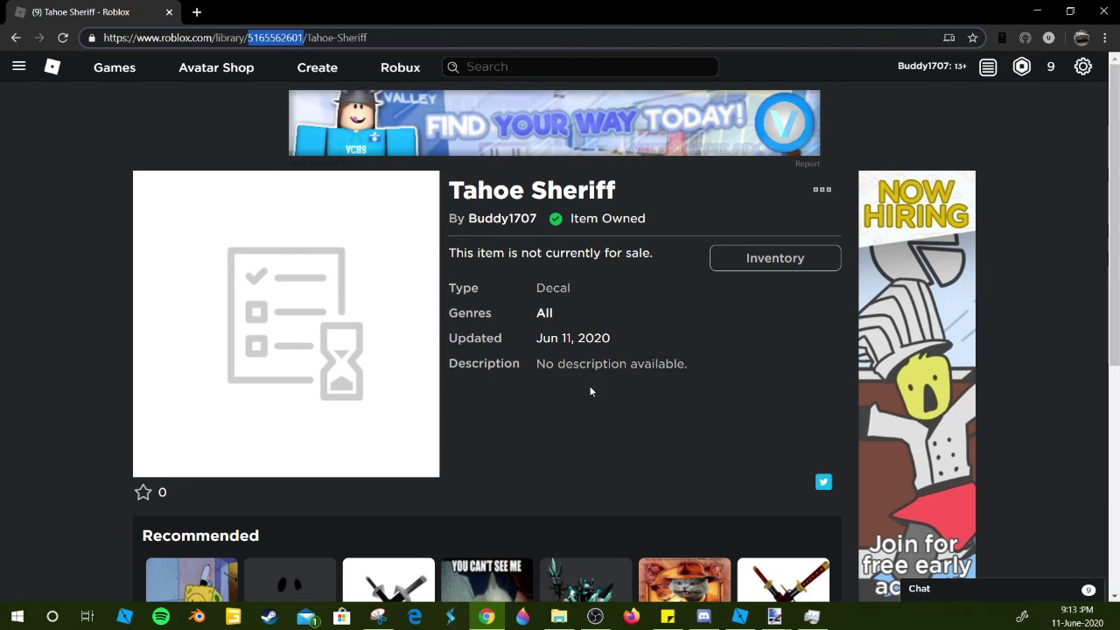
click(740, 616)
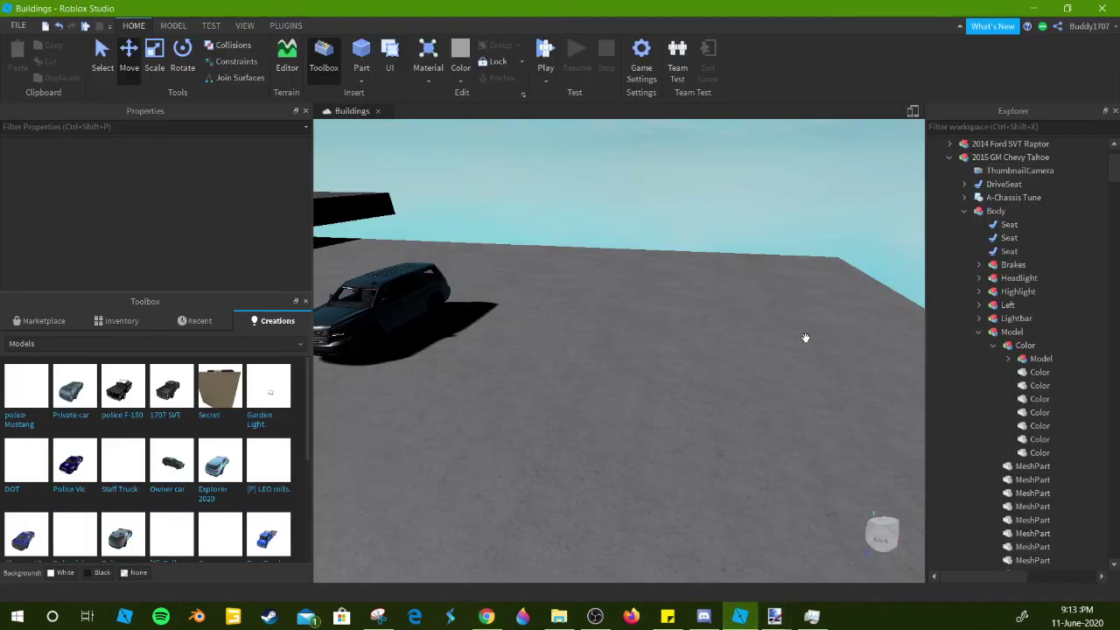
drag(805, 337, 802, 338)
key(w)
key(a)
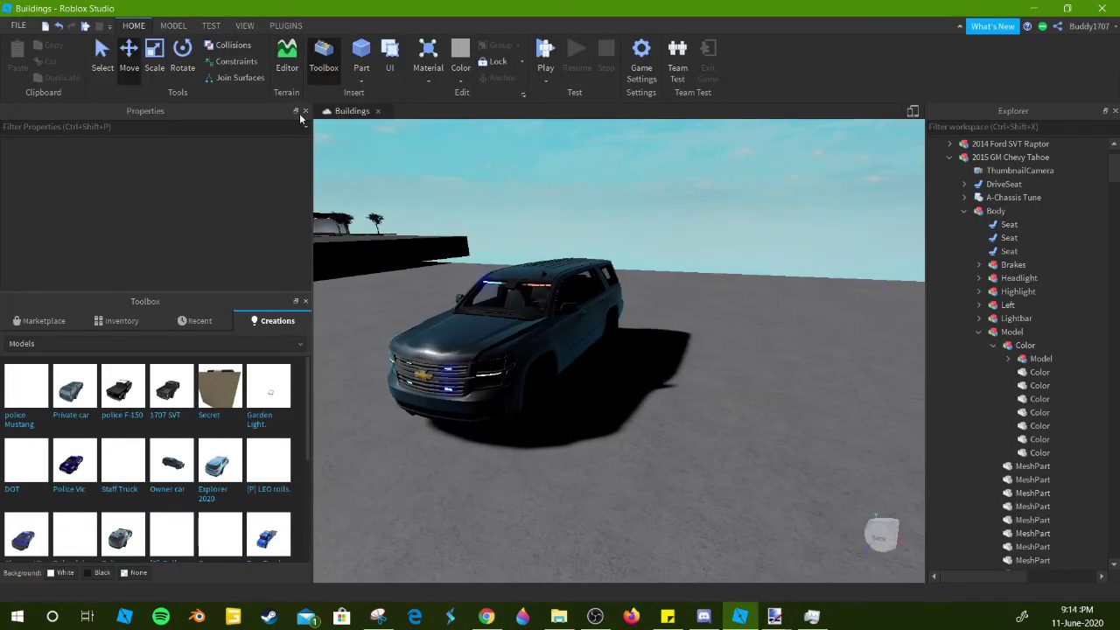
- Close the Toolbox and toggle the Properties window off
click(305, 301)
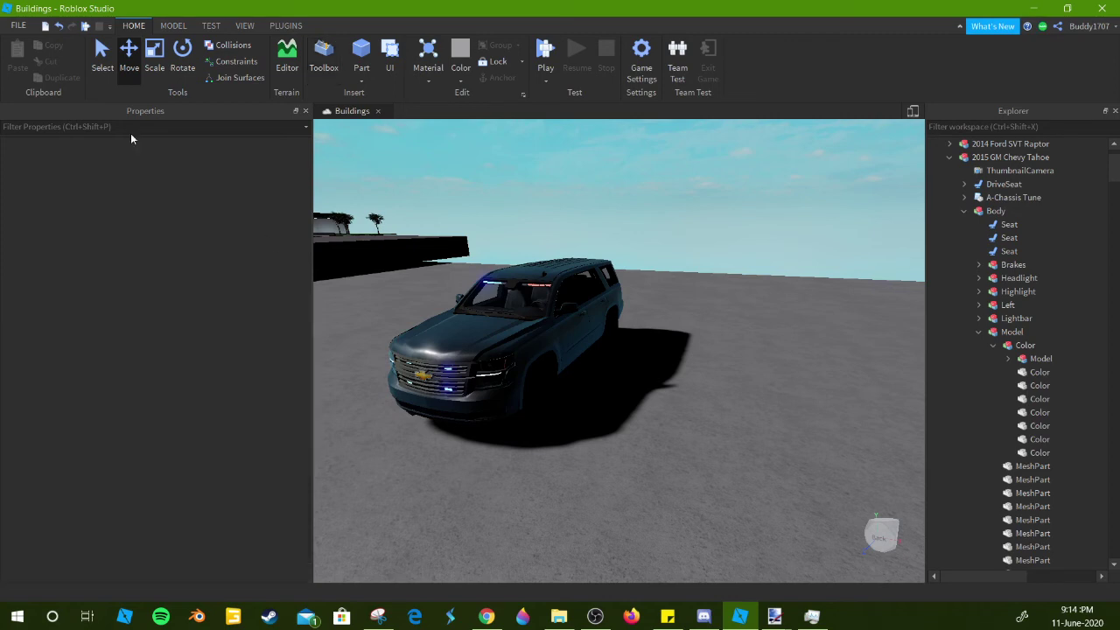
click(245, 26)
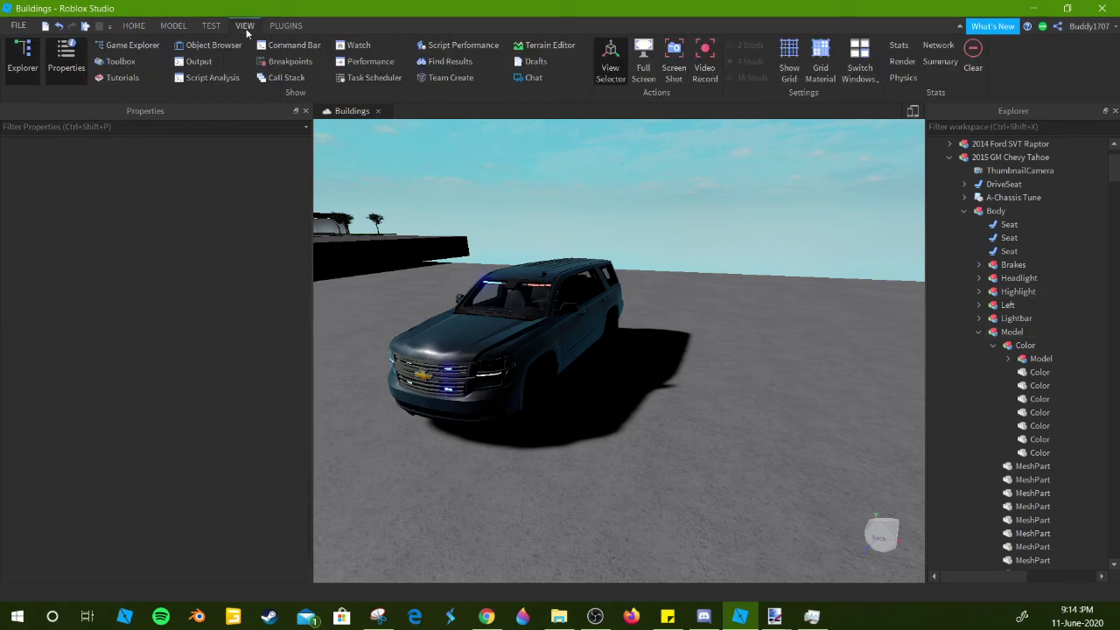
click(70, 66)
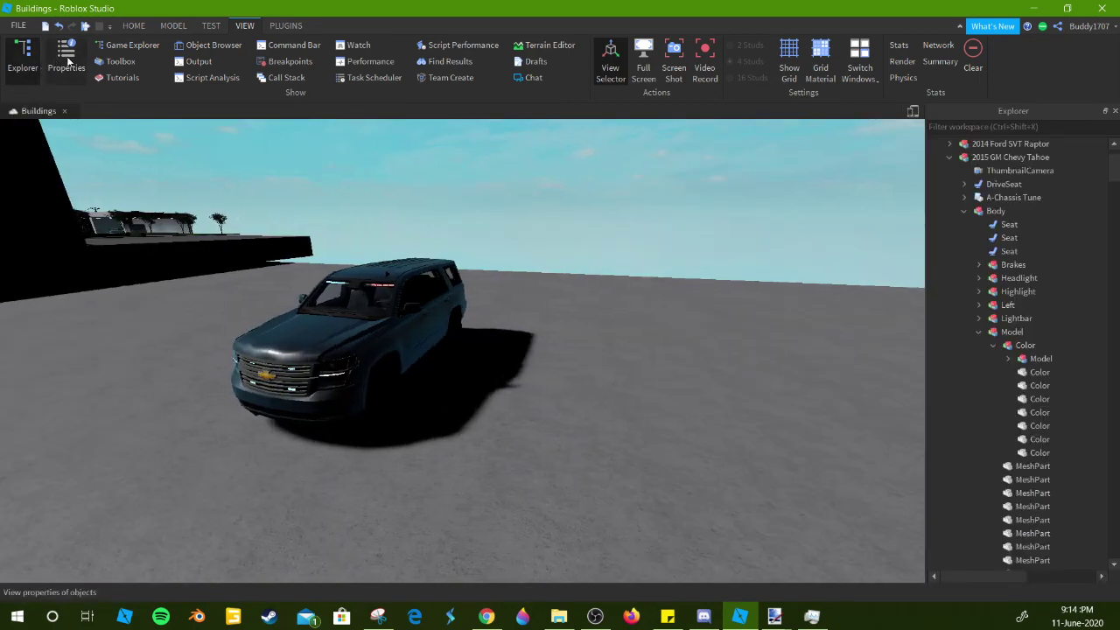
- Show the Properties window and collapse the expanded vehicle and building models in the Explorer
click(68, 60)
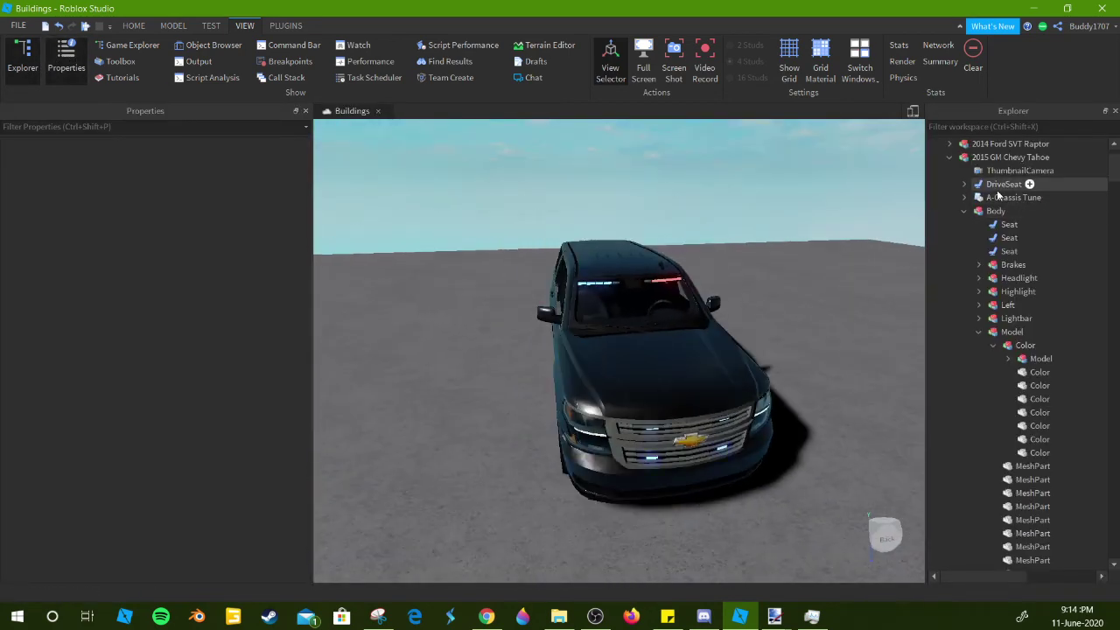
scroll(998, 196, up, 2)
click(953, 213)
click(950, 234)
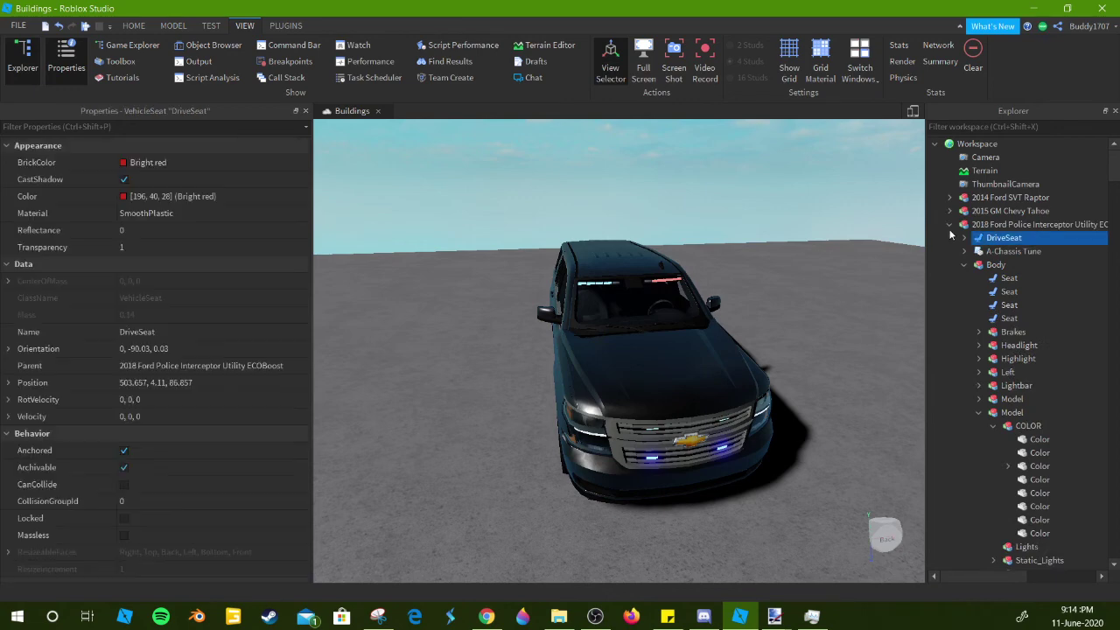
click(950, 225)
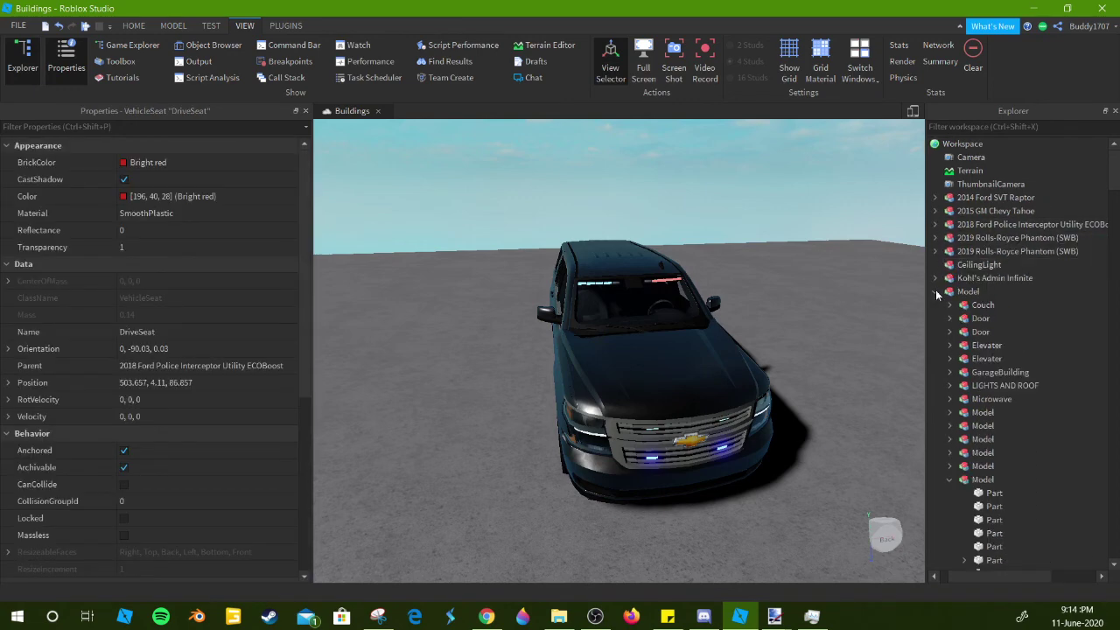
click(937, 292)
click(937, 387)
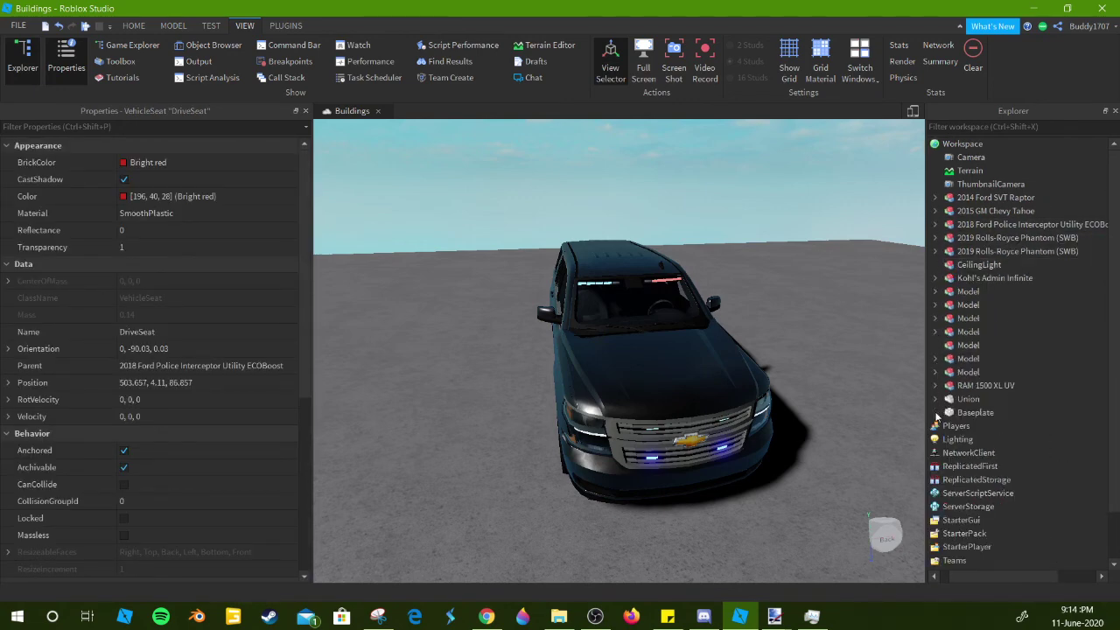
- Expand the 2015 GM Chevy Tahoe model down to its Color parts and select the first one, the hood
click(996, 212)
click(936, 211)
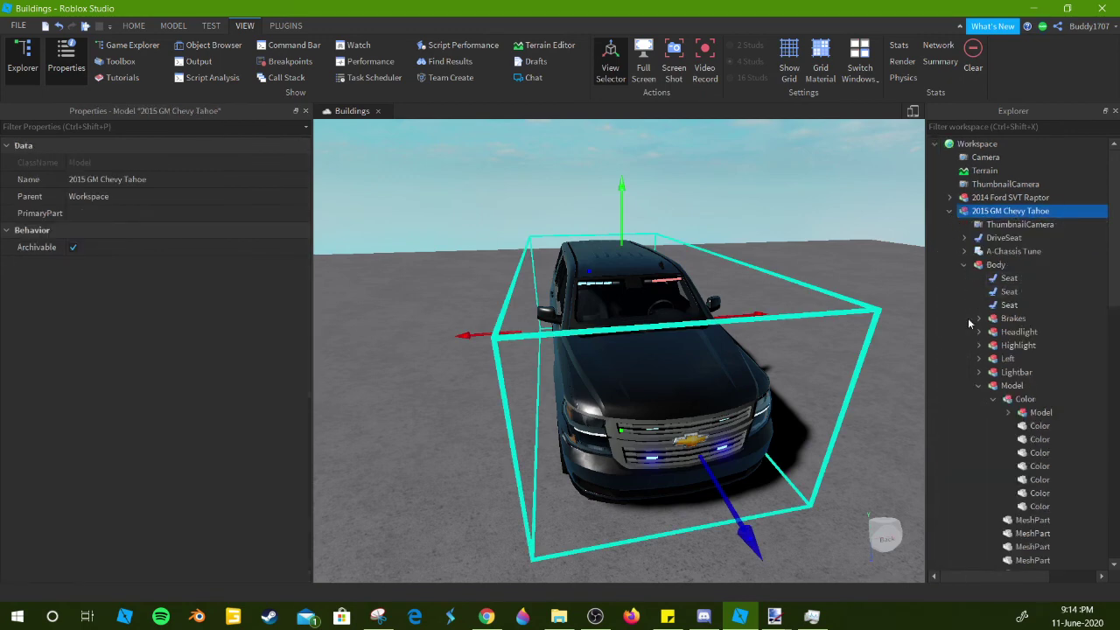
click(978, 386)
click(979, 387)
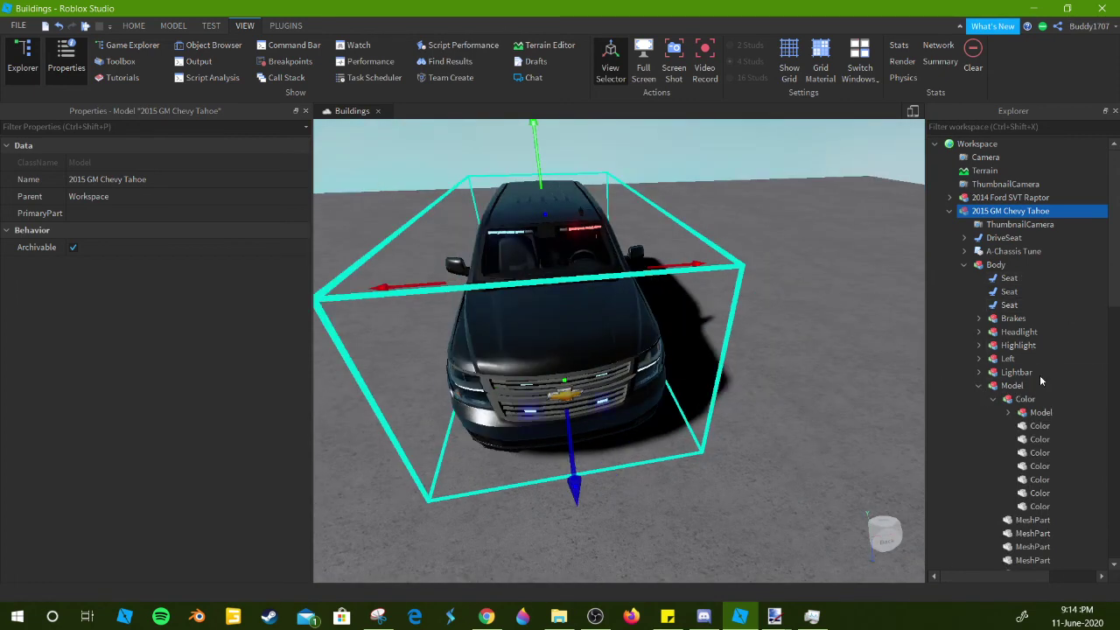
click(1033, 426)
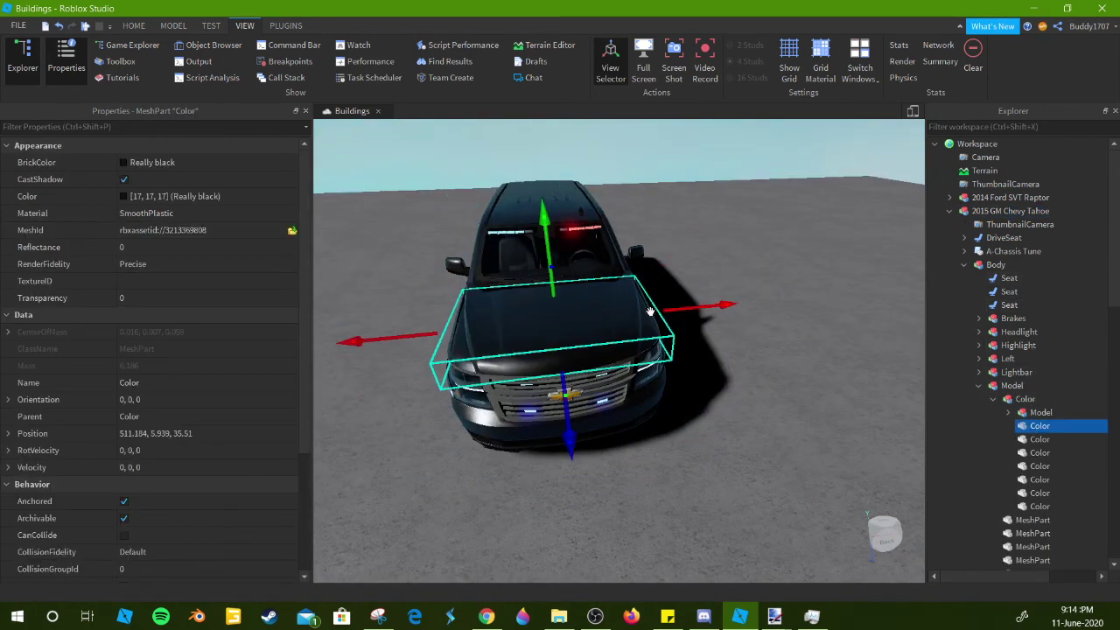
- Try moving the hood part 5 studs sideways and undo the move
scroll(743, 324, up, 5)
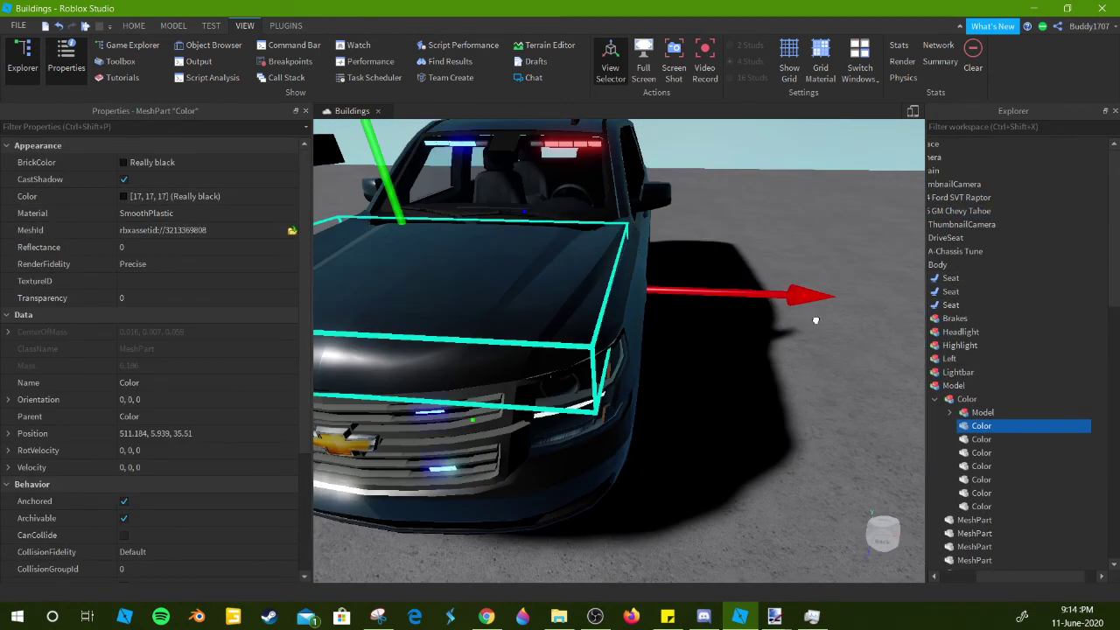
drag(815, 320, 855, 327)
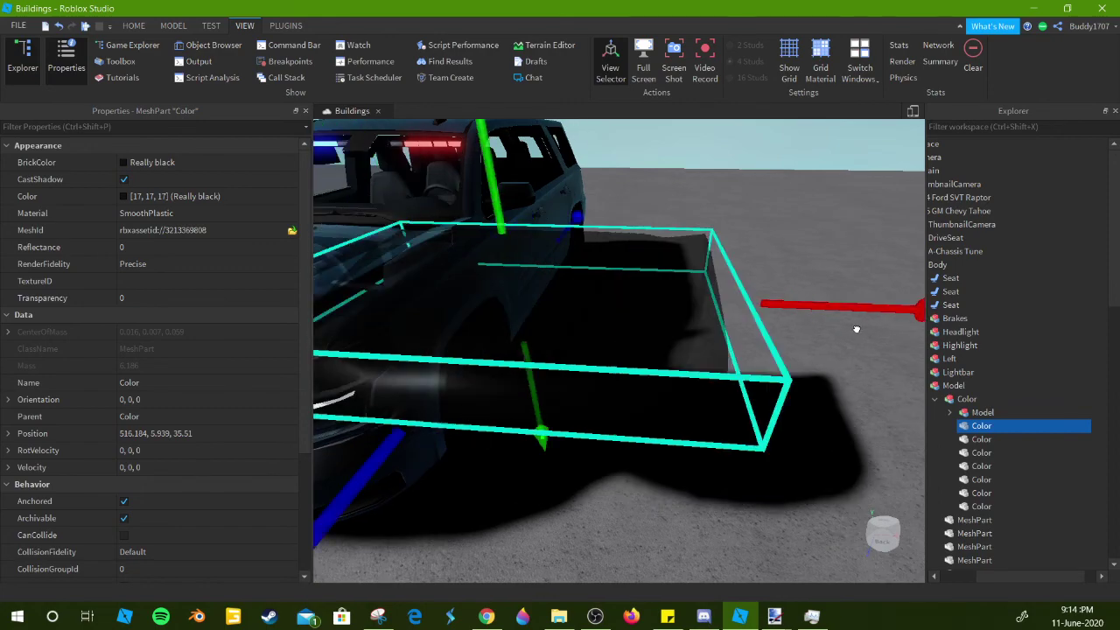
key(ctrl+z)
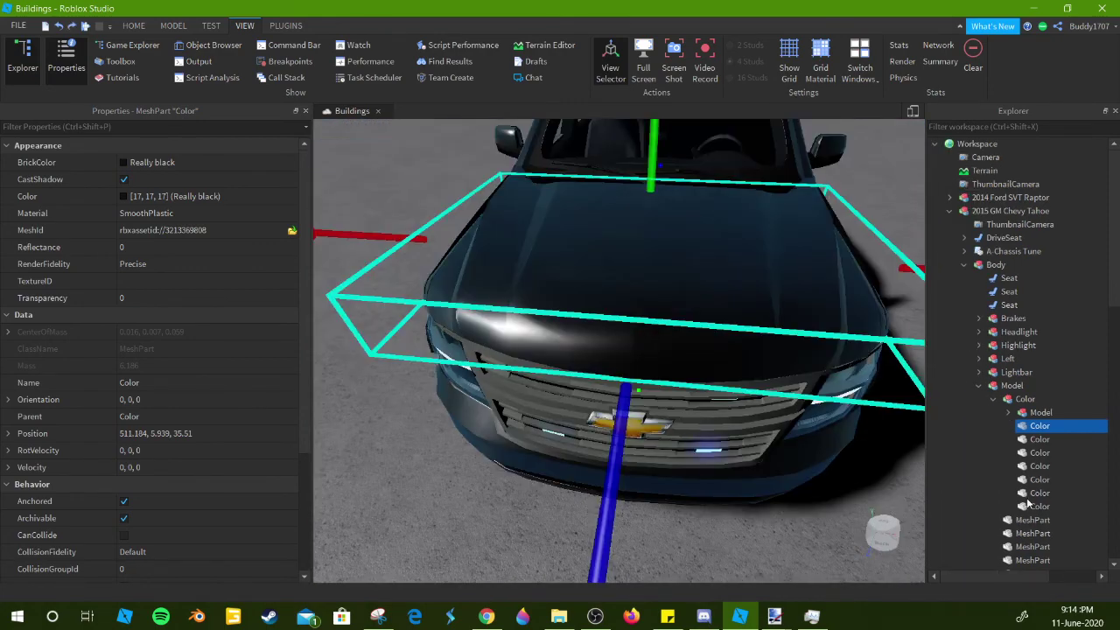
shift+click(1026, 504)
scroll(795, 364, up, 5)
scroll(794, 364, down, 10)
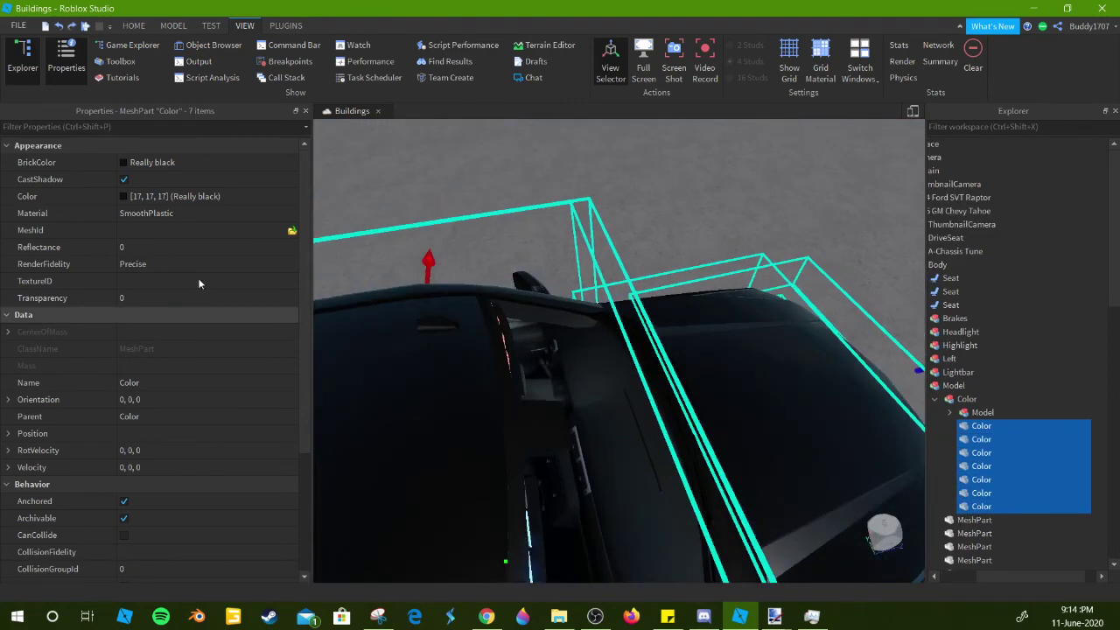
click(193, 284)
key(ctrl+v)
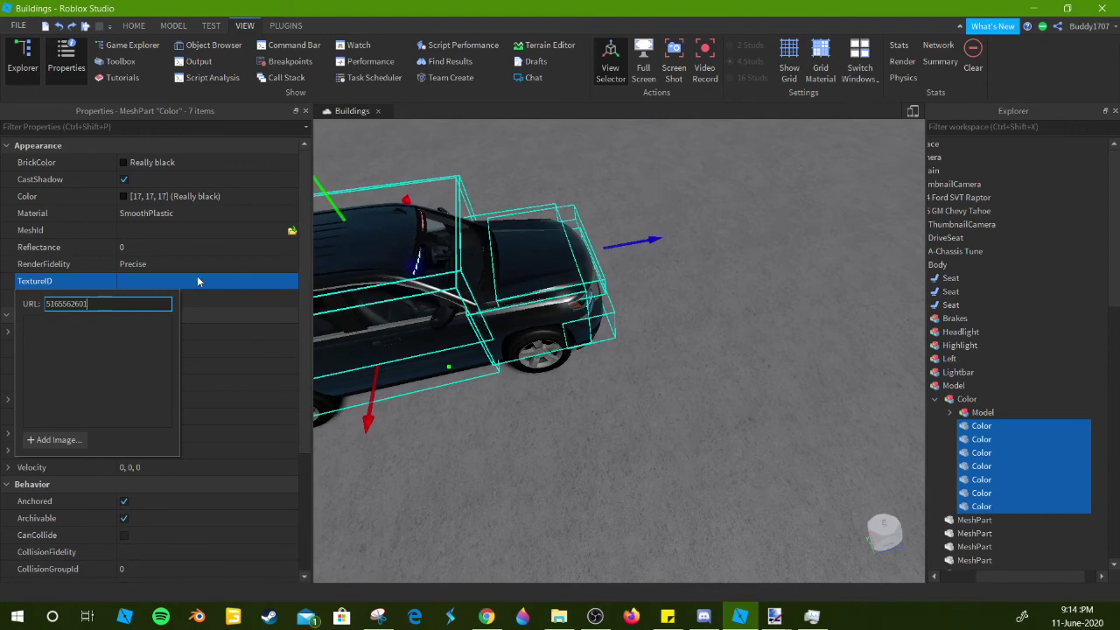
key(Return)
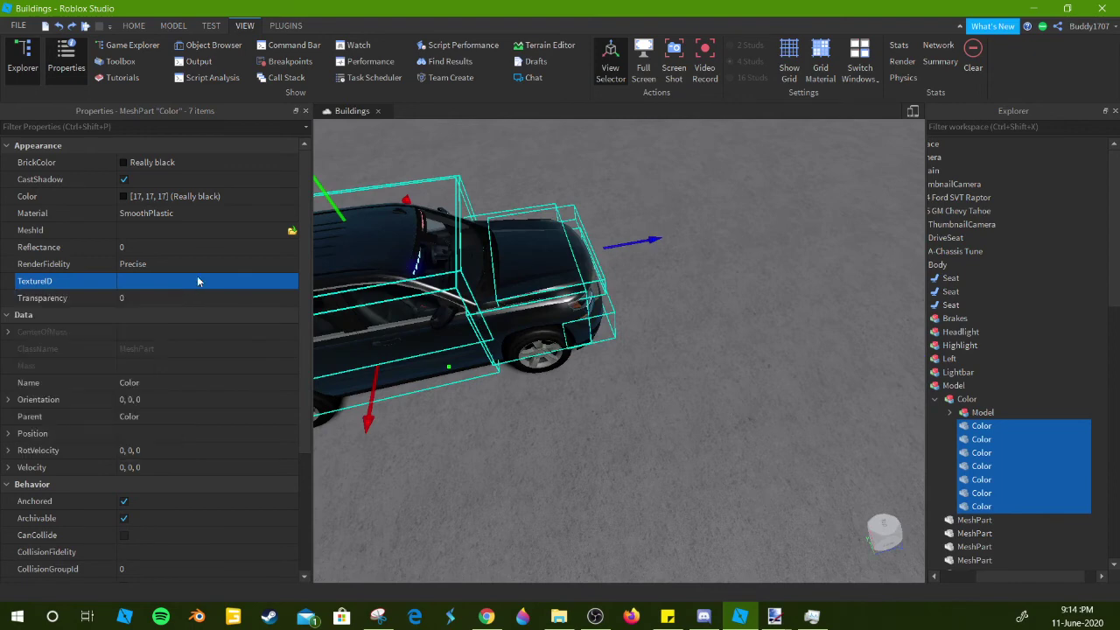
- Deselect the parts and inspect the sheriff livery on the Tahoe's side, roof, hood and rear
key(f)
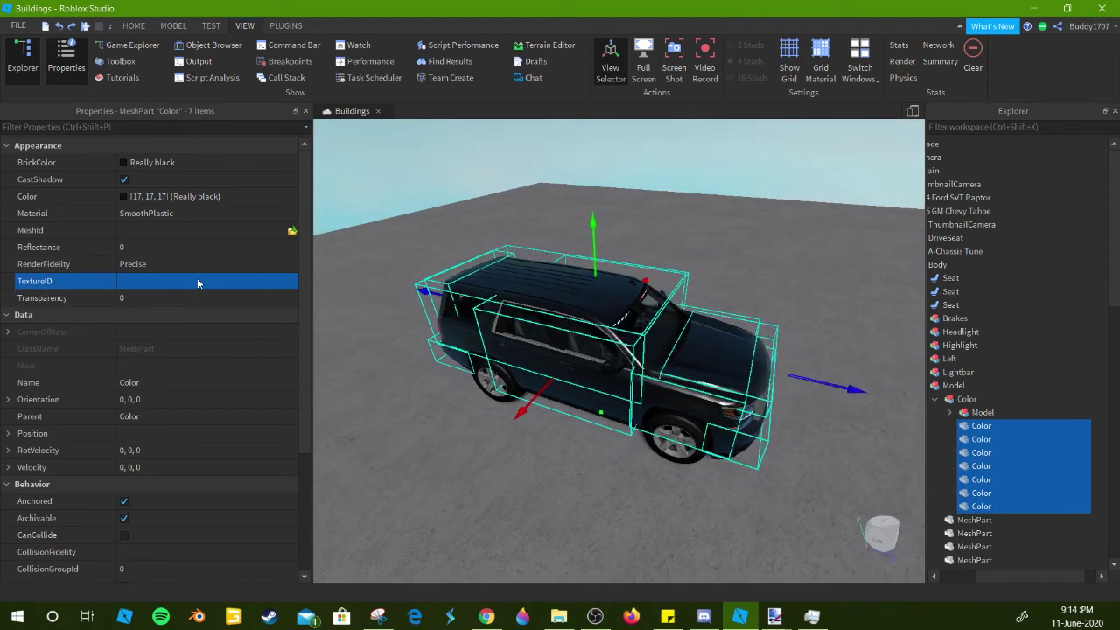
drag(543, 208, 542, 208)
right_click(543, 208)
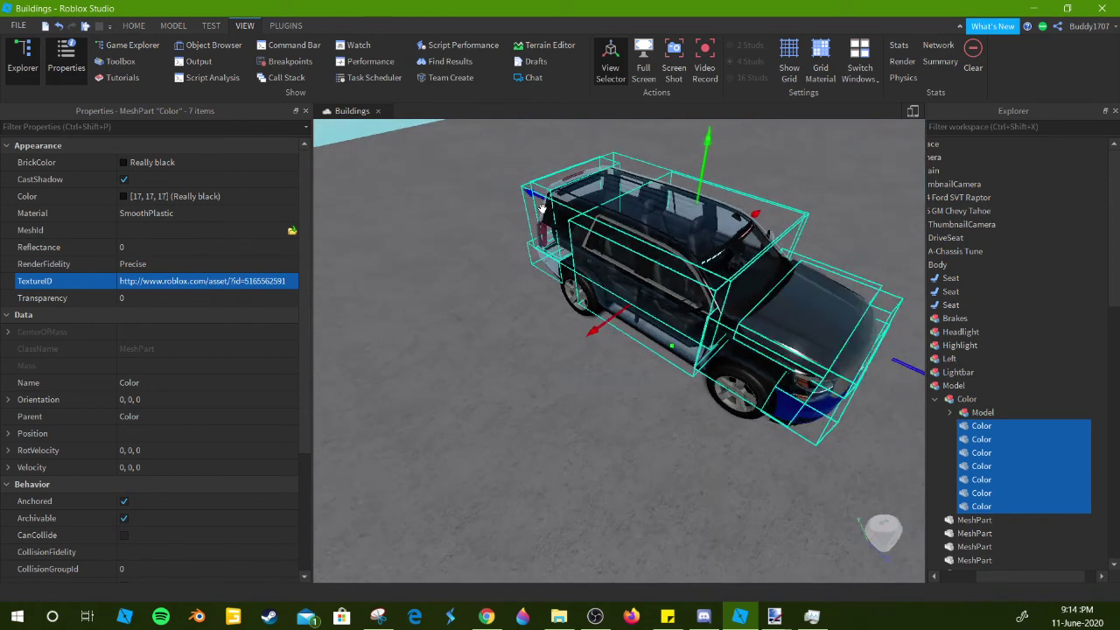
click(513, 137)
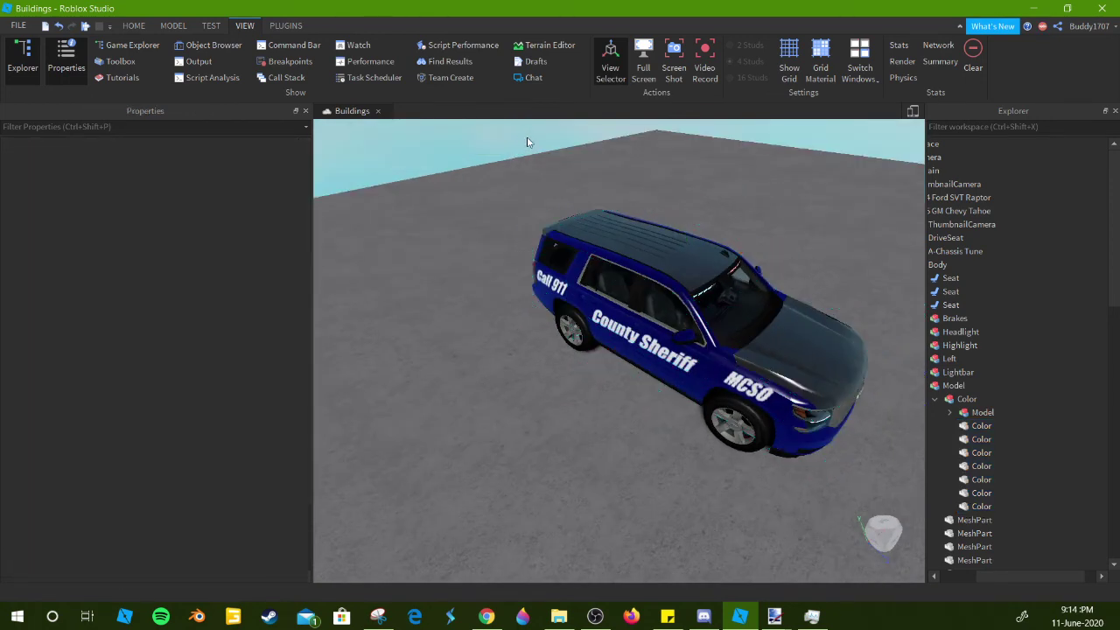
right_click(516, 138)
click(516, 137)
click(590, 158)
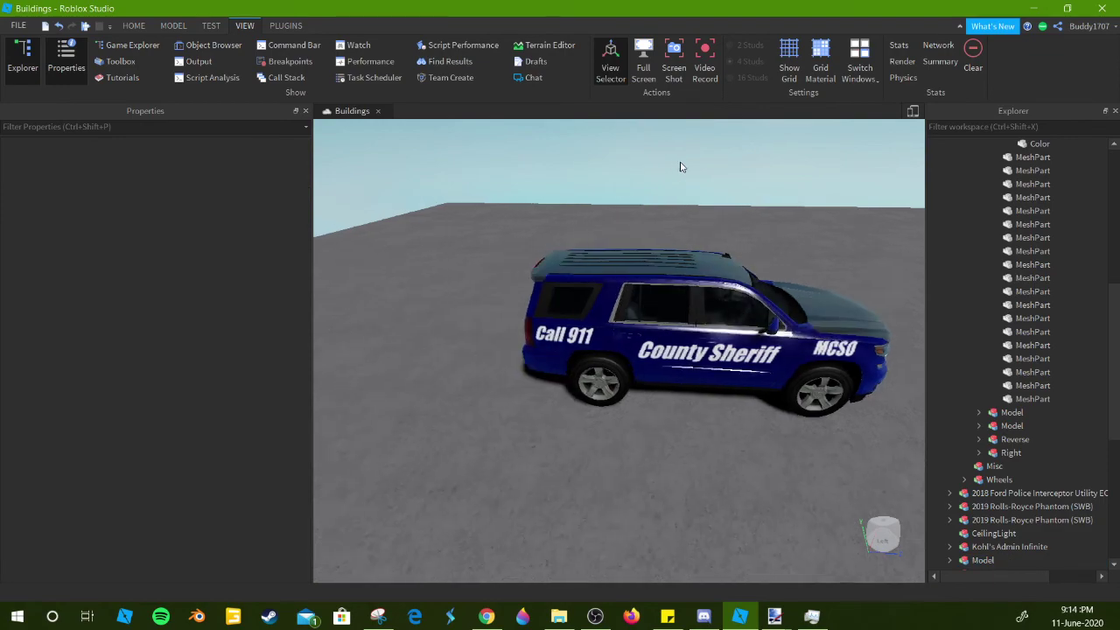
right_click(680, 167)
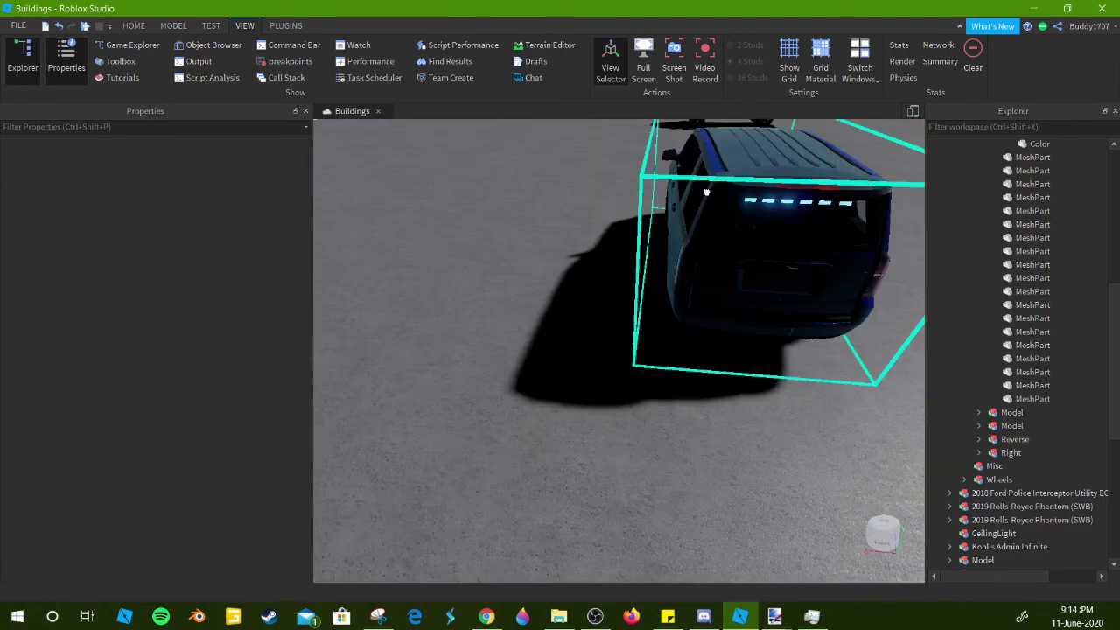
click(706, 192)
right_click(705, 192)
right_click(684, 197)
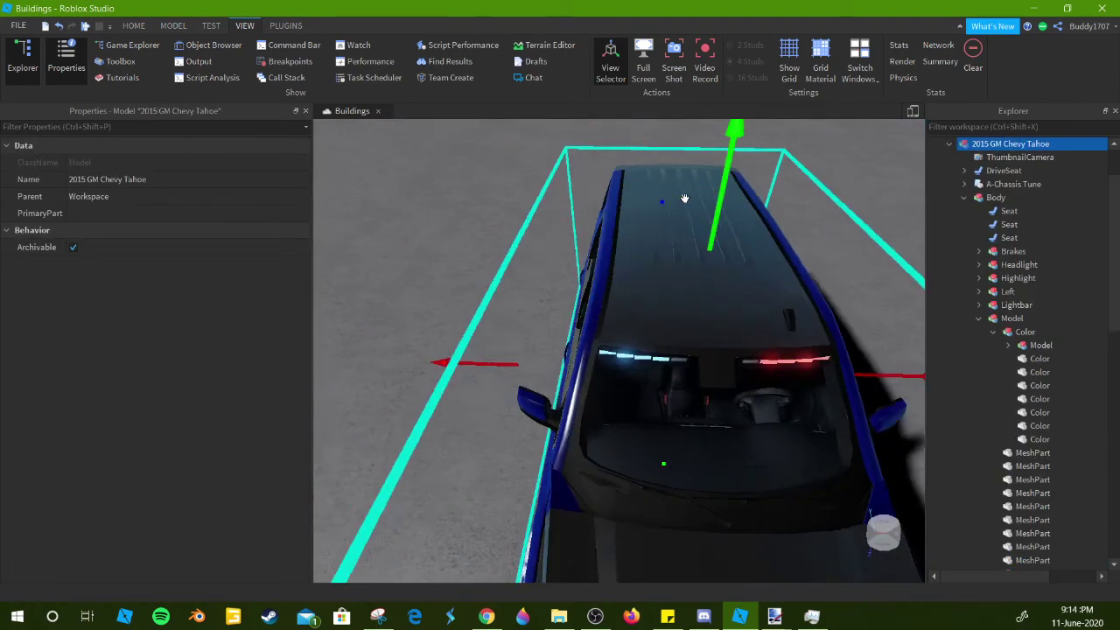
right_click(686, 169)
scroll(686, 170, up, 5)
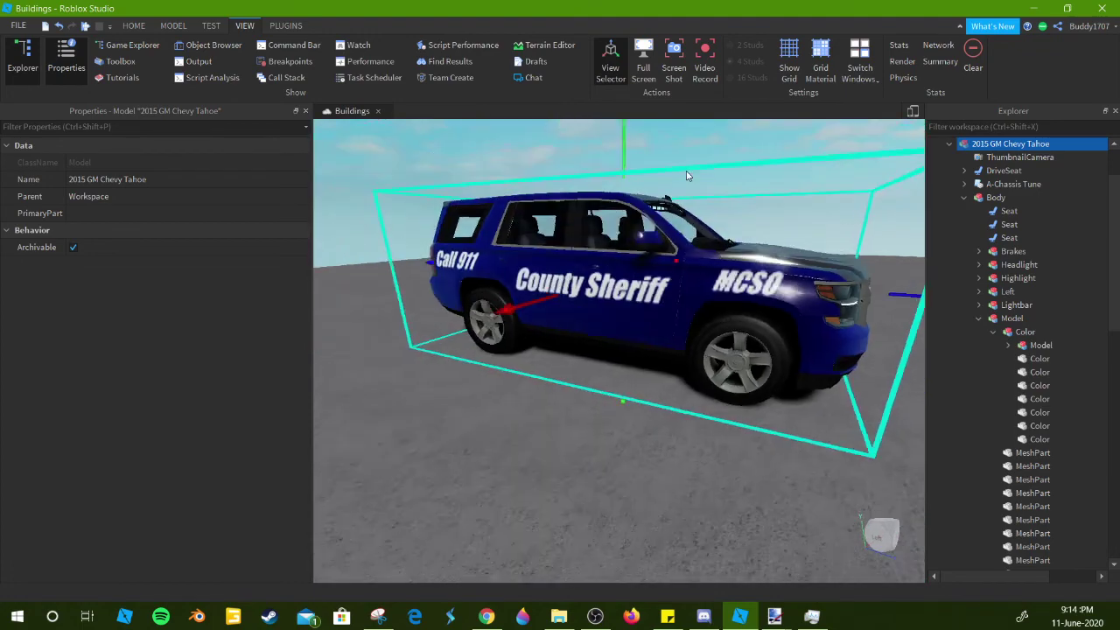
click(787, 178)
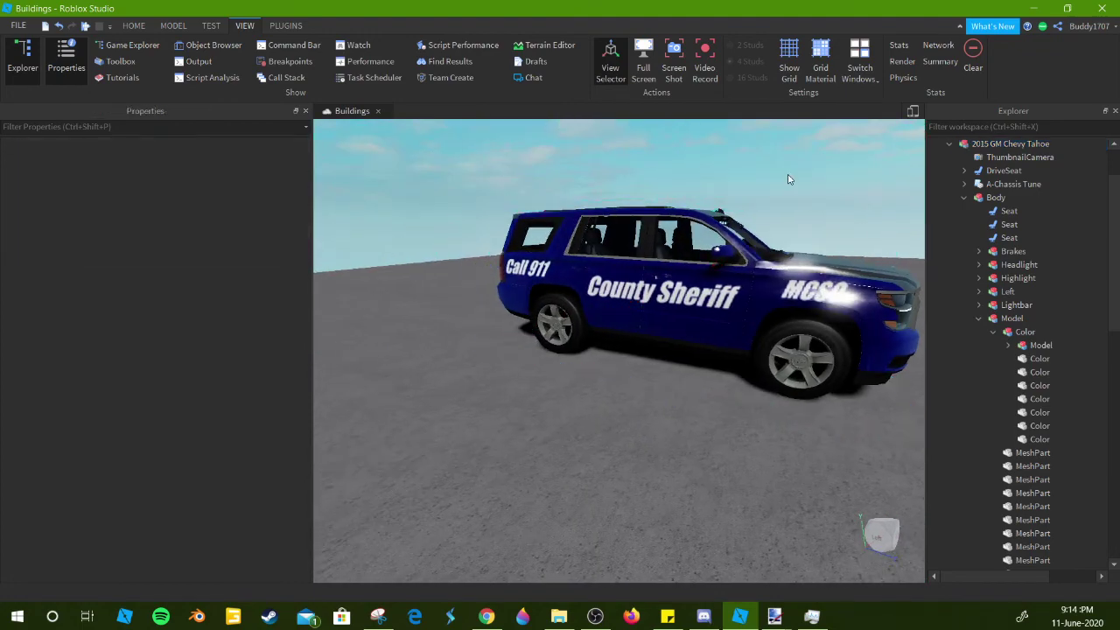
- Select the whole Tahoe and rotate it about its vertical axis so its other side faces the view
click(761, 206)
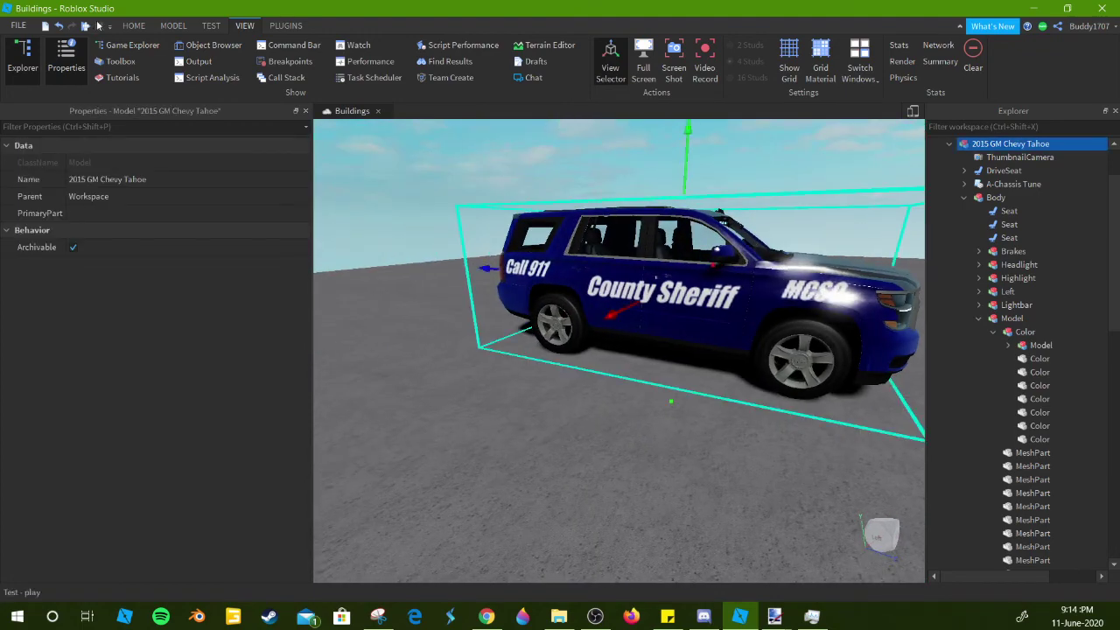
click(133, 25)
click(182, 57)
key(e)
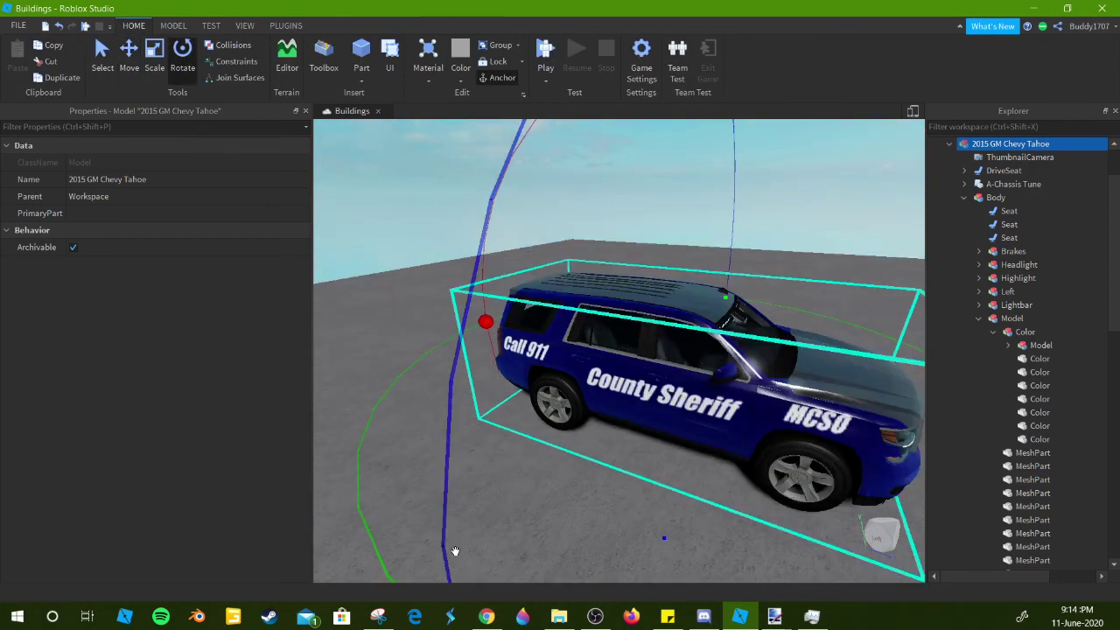
drag(500, 514, 514, 136)
scroll(513, 136, up, 3)
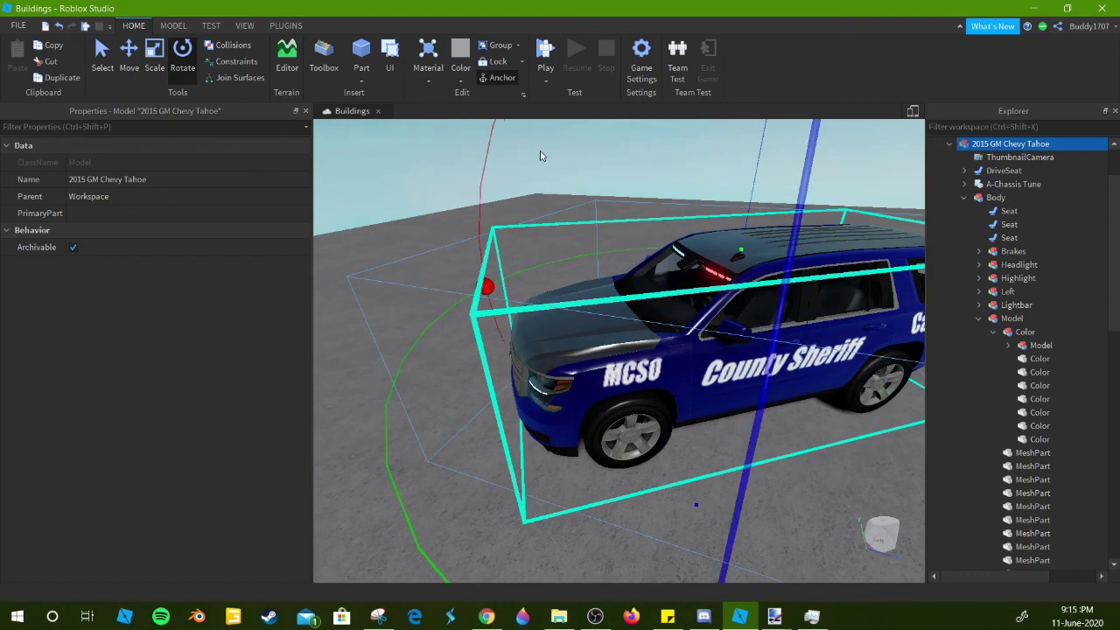
- Deselect the Tahoe and examine the lettering and front end on the side turned into view
click(665, 164)
key(a)
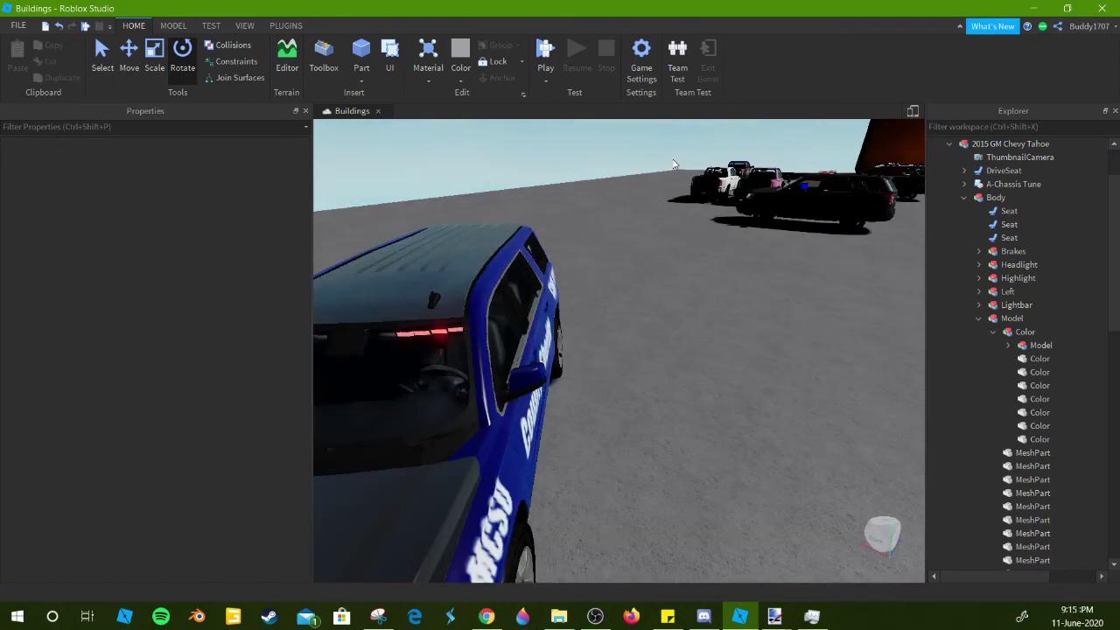
key(s)
key(w)
key(d)
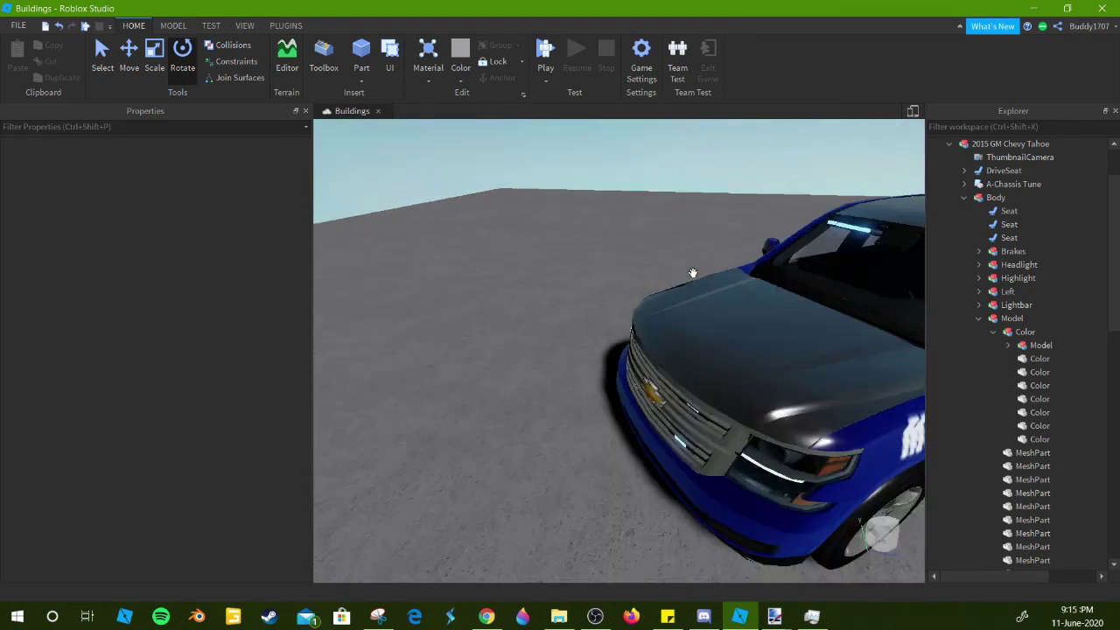
key(s)
drag(691, 272, 675, 261)
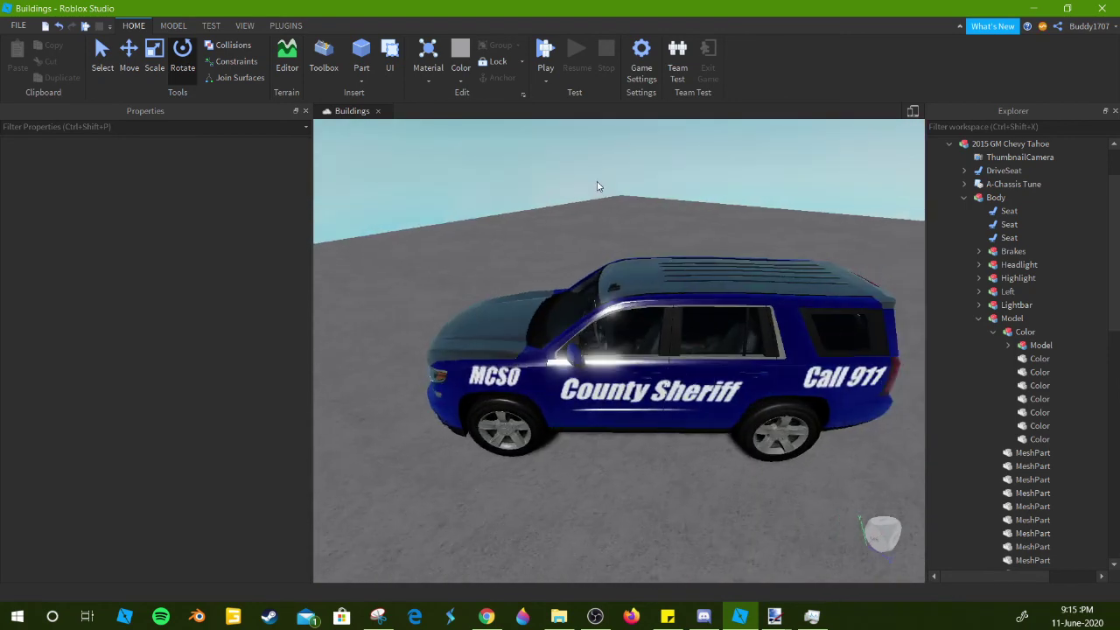
- Undo the Tahoe's rotation and leave the model deselected
key(ctrl+z)
click(489, 149)
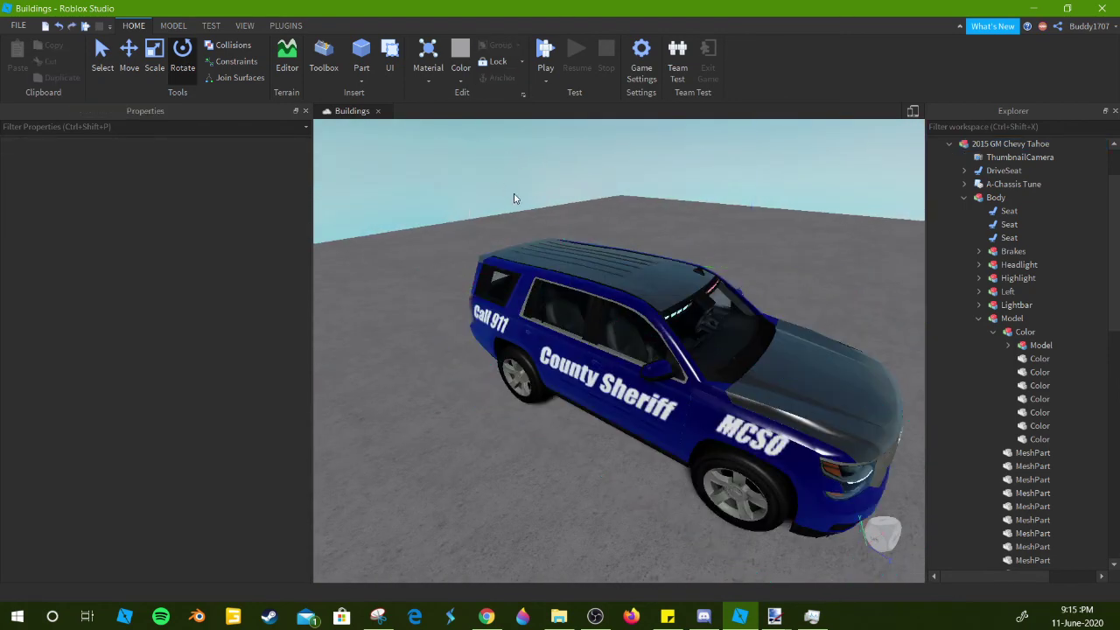
drag(513, 192, 554, 156)
click(554, 156)
click(560, 156)
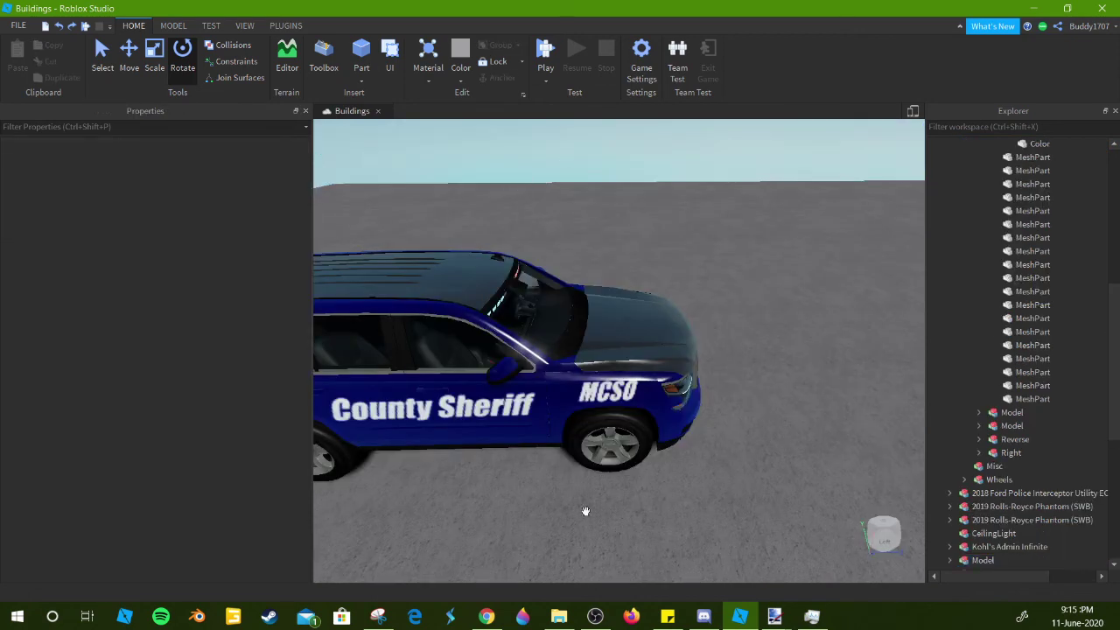
click(593, 617)
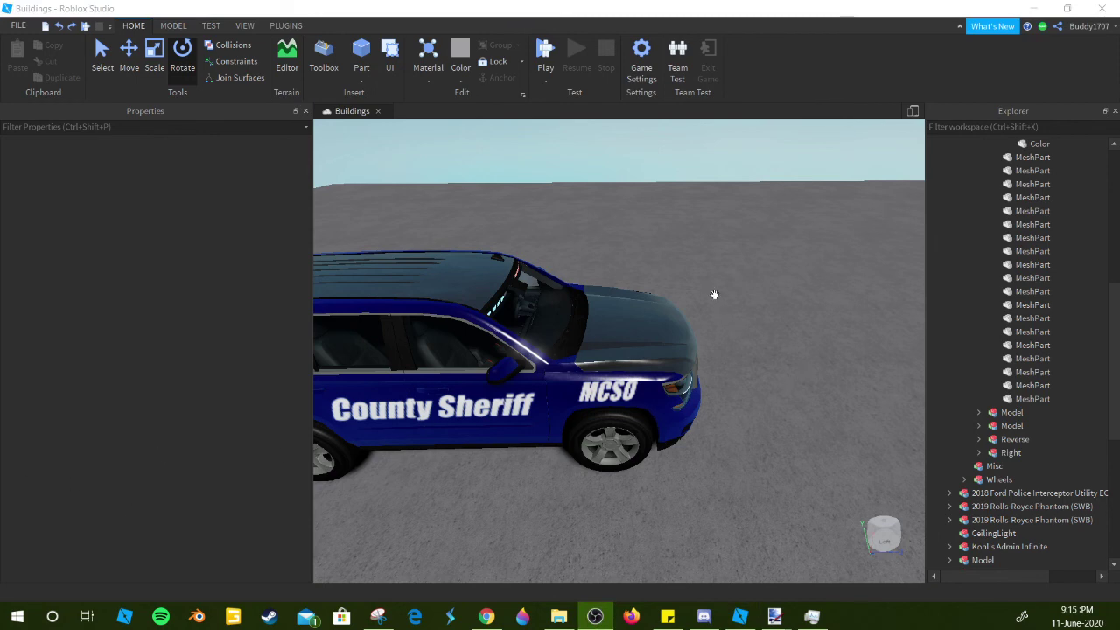
- Examine the finished Tahoe from a distance, up close, from above and from behind
right_click(686, 228)
scroll(686, 229, down, 5)
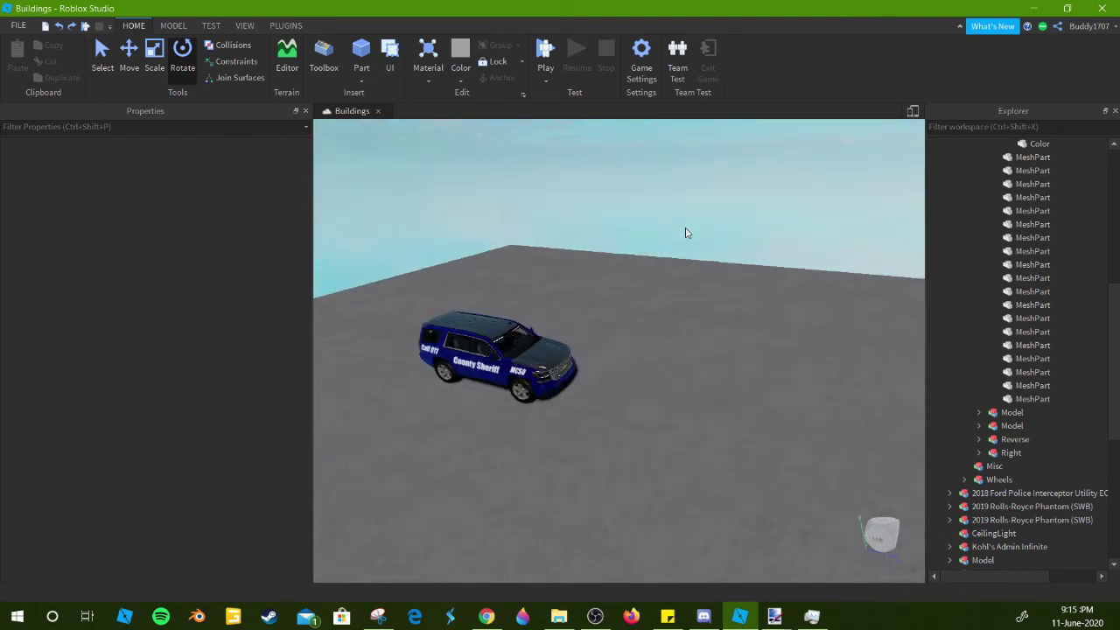
scroll(686, 231, up, 6)
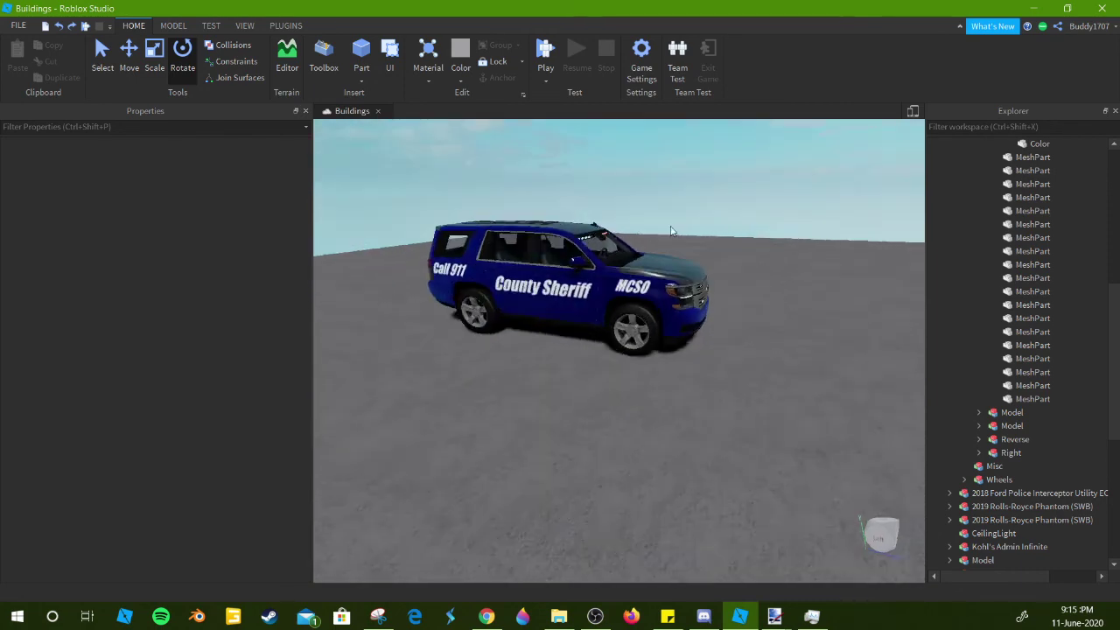
key(a)
key(e)
right_click(667, 228)
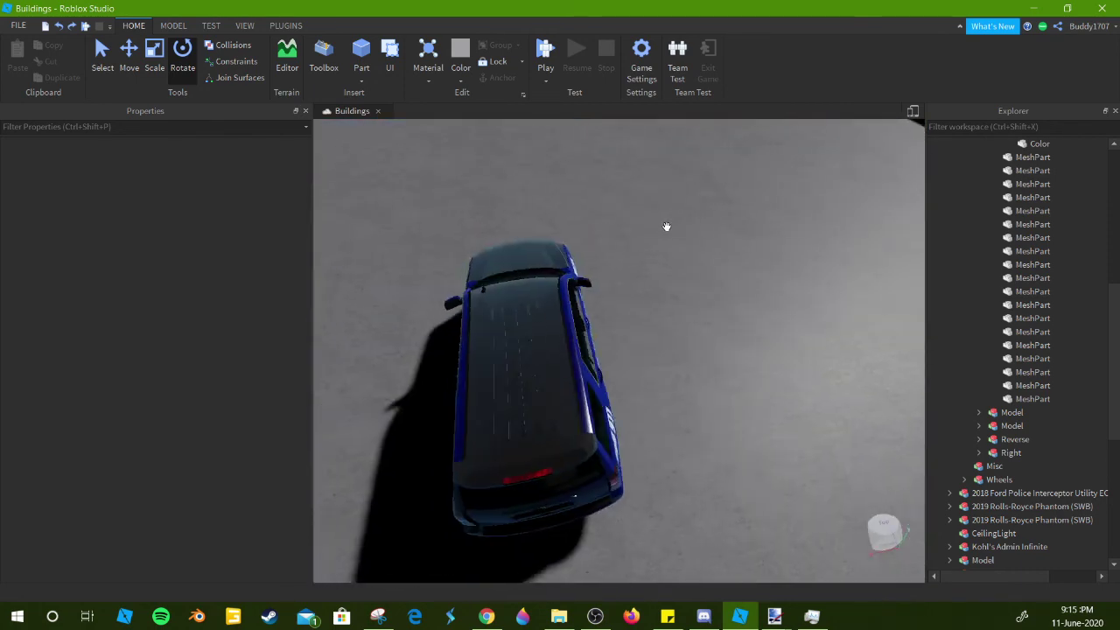
drag(666, 227, 667, 225)
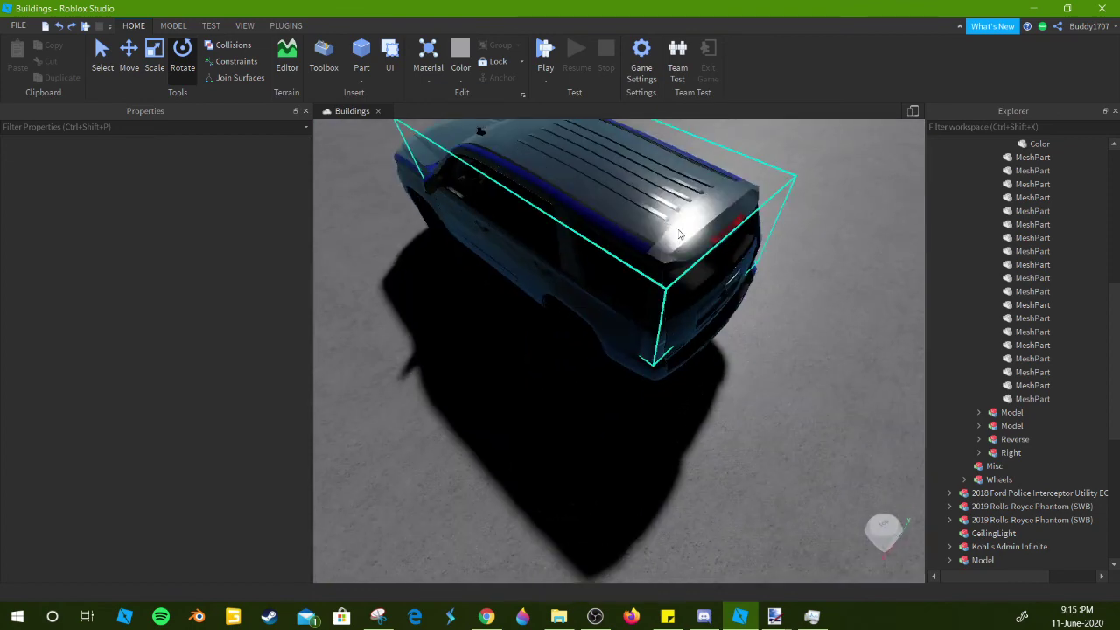
- Try deleting the Model nested inside the Tahoe's Color group, and undo the deletion
click(681, 234)
key(f)
scroll(1047, 317, up, 5)
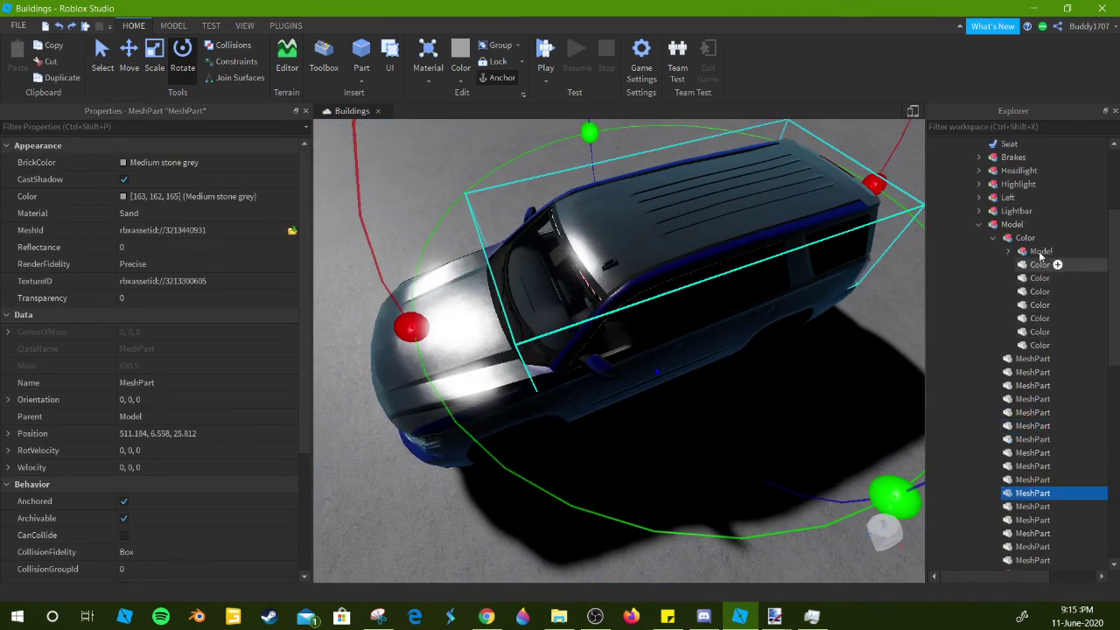
click(1040, 251)
key(Delete)
drag(707, 288, 710, 265)
key(ctrl+z)
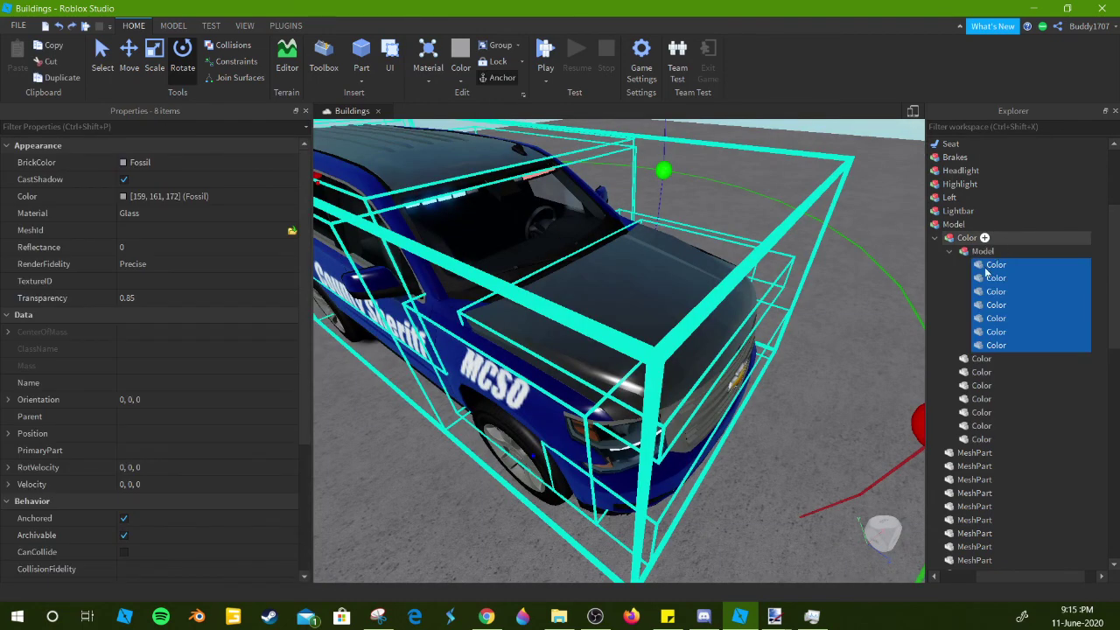
- Select all seven Color mesh parts in the Model nested inside the Tahoe's Color group
ctrl+click(1038, 255)
key(f)
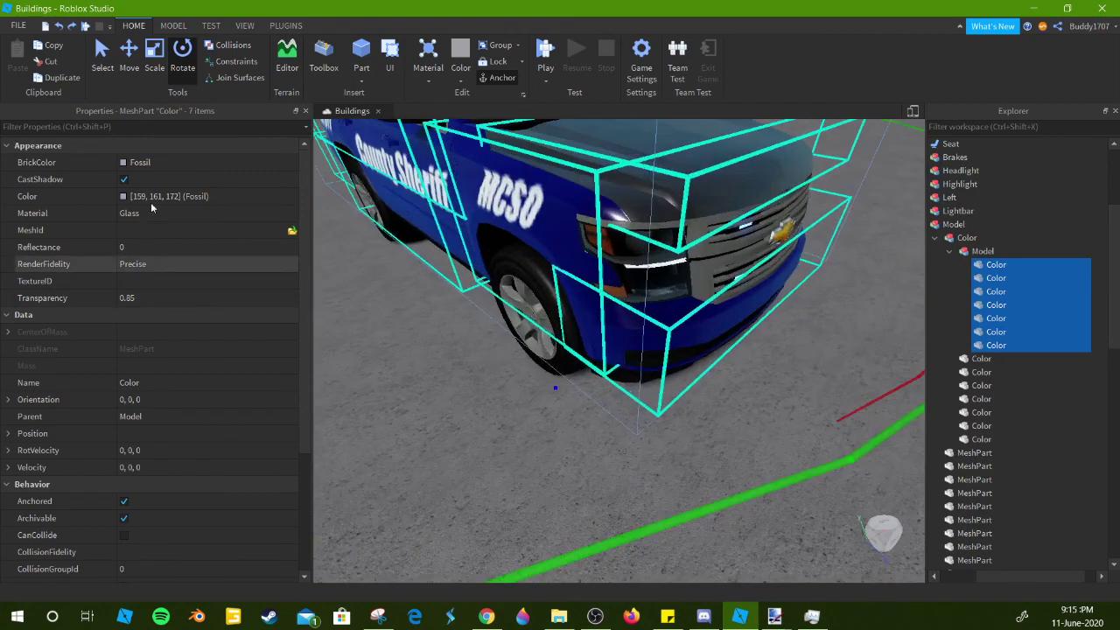
drag(490, 468, 438, 368)
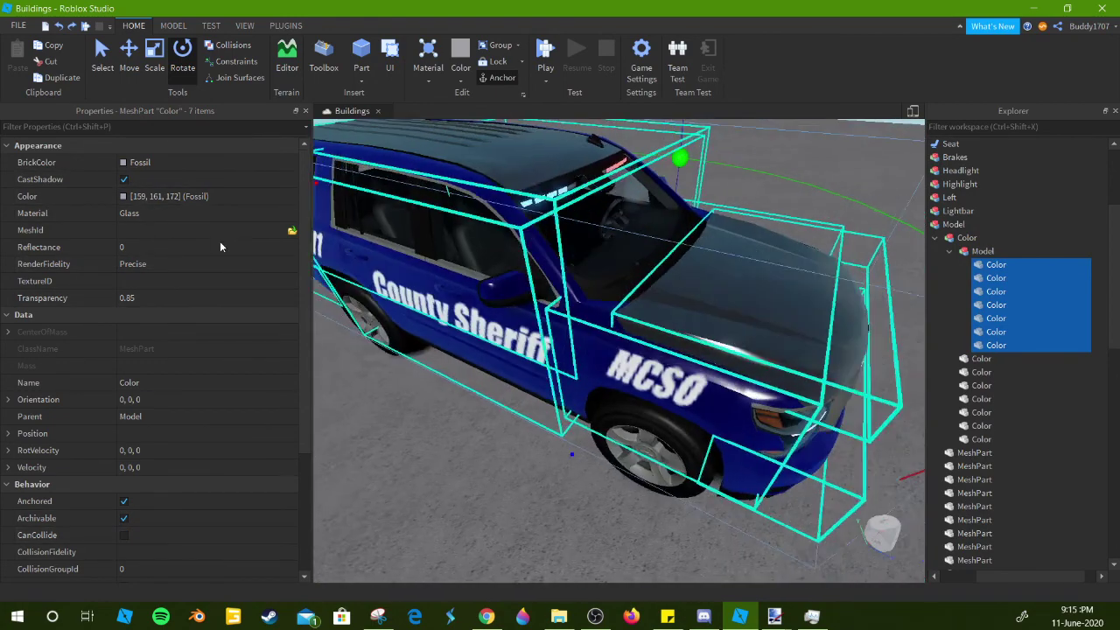
key(d)
- Try the Slate, SmoothPlastic and Sand materials on the seven selected Color parts
click(185, 214)
key(s)
key(s)
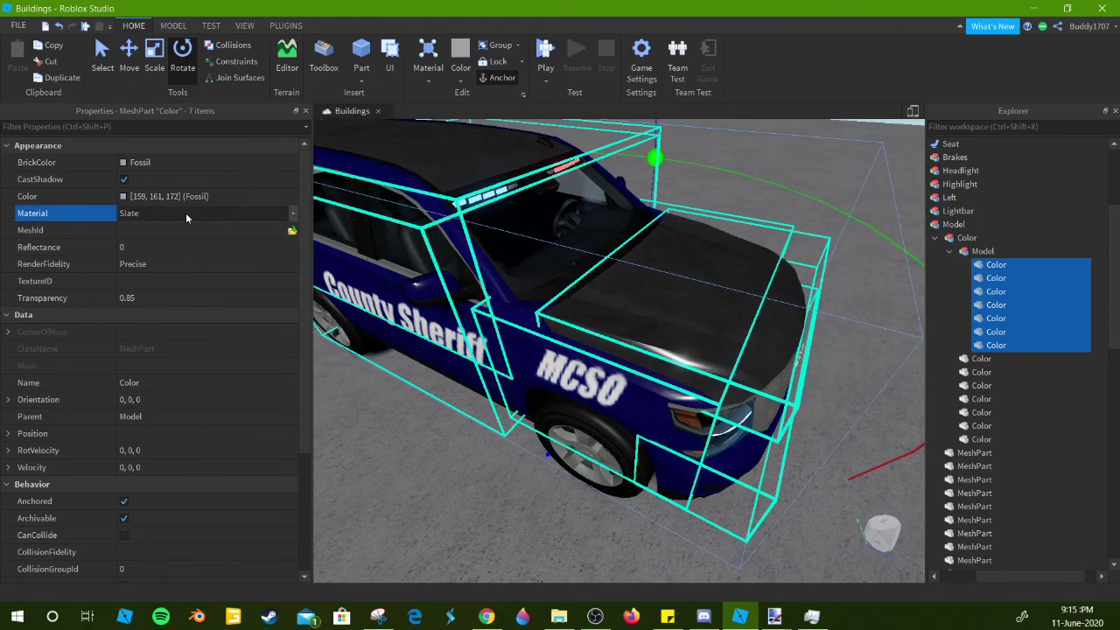
key(m)
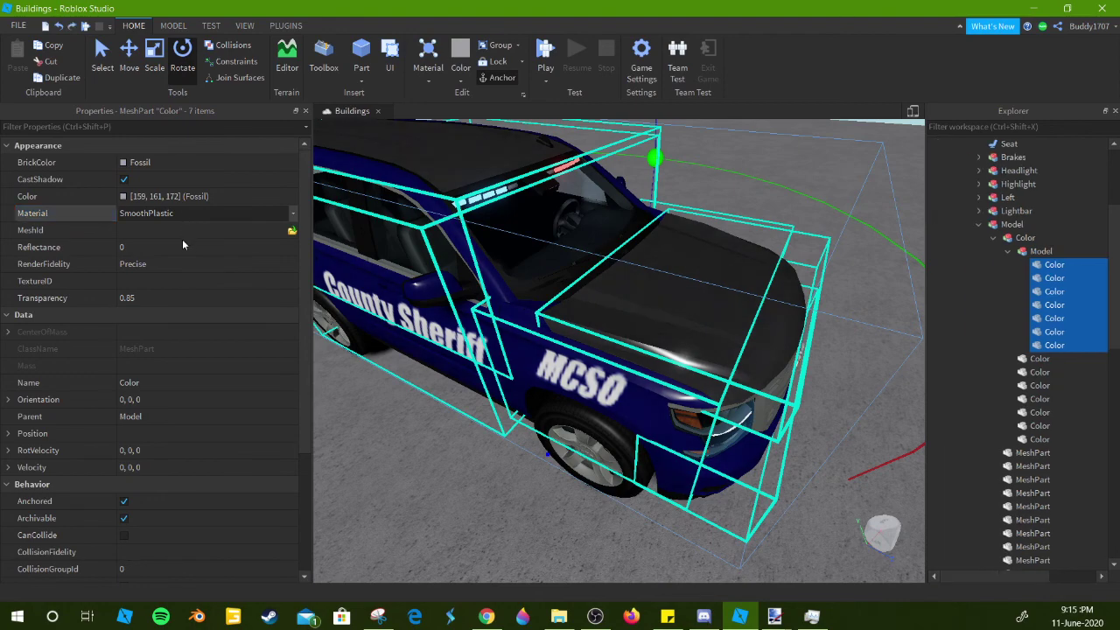
- Try a reflectance of 1 on the Sand-material Color parts, and undo it
click(138, 247)
text(1)
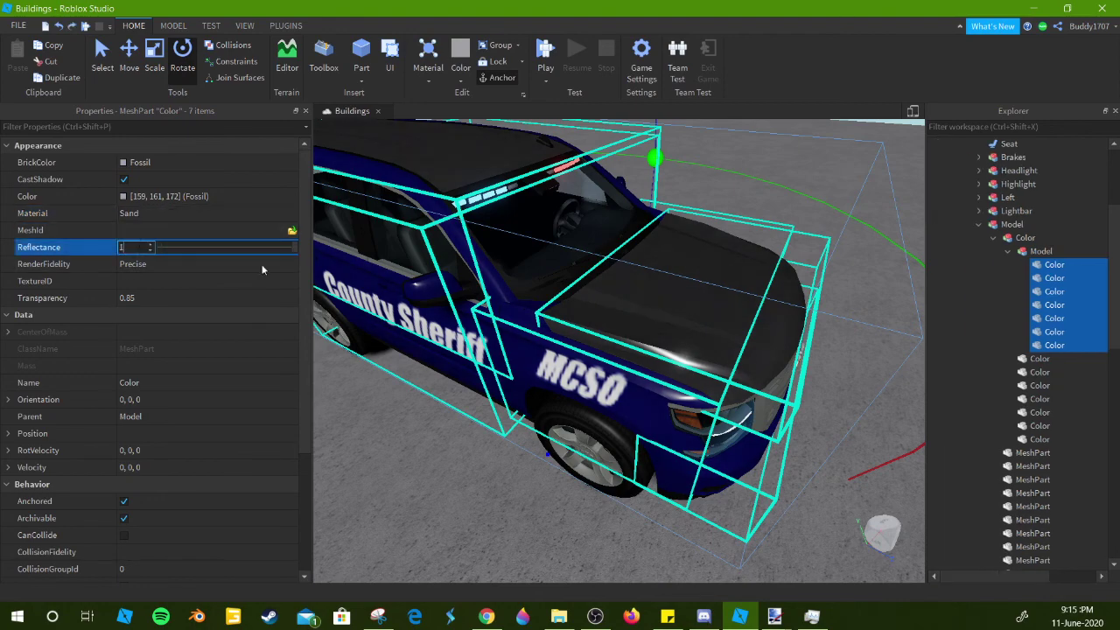
text(d)
scroll(390, 290, up, 1)
key(ctrl+z)
scroll(427, 313, up, 2)
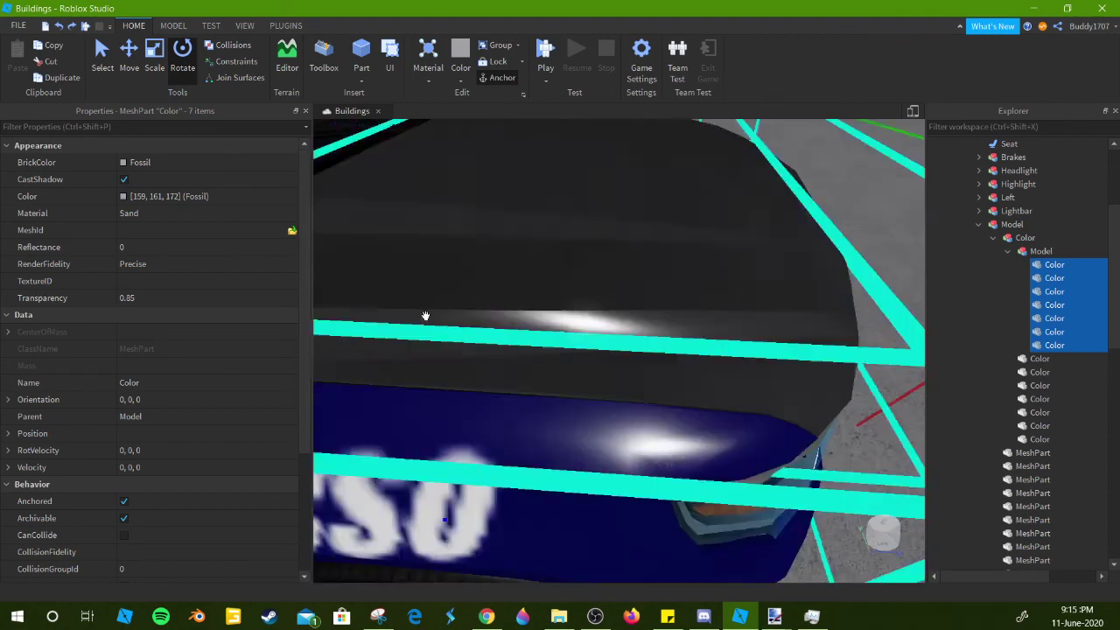
scroll(425, 315, down, 5)
- Set the material of the selected Color parts back to Glass
click(184, 216)
key(g)
click(173, 255)
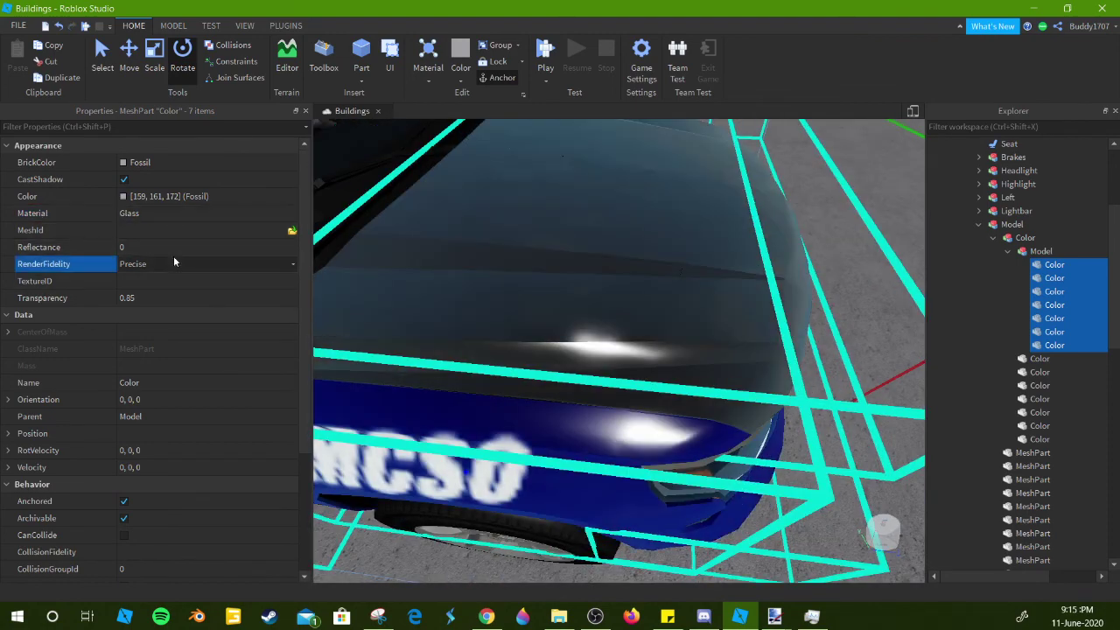
- Give the seven Color parts a reflectance of 1 and a transparency of 0.9
scroll(485, 301, down, 5)
click(172, 246)
text(1)
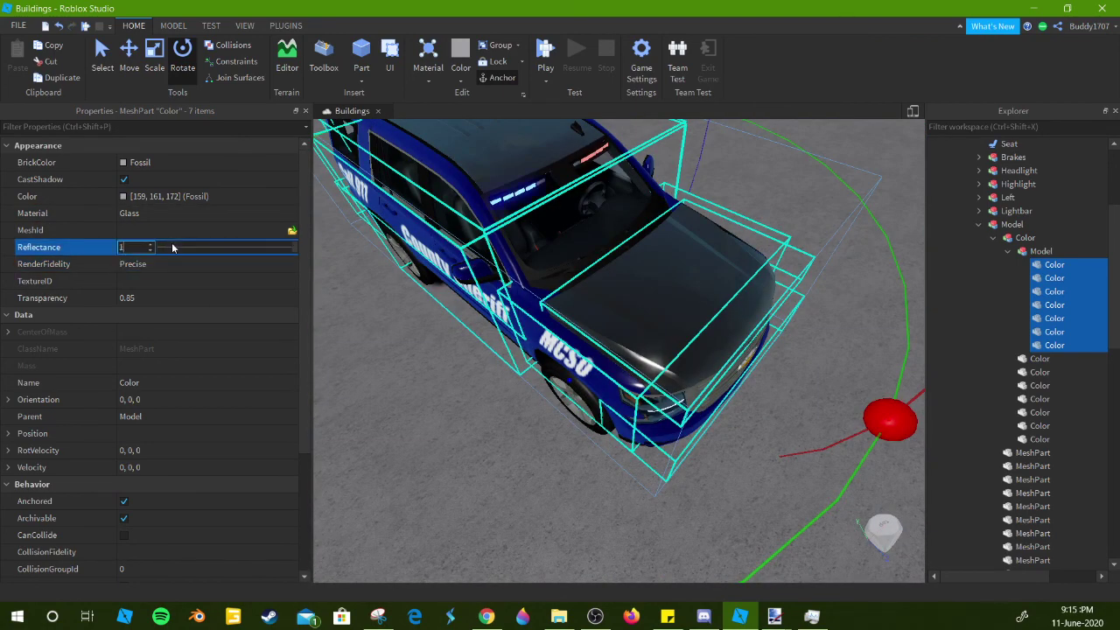
click(174, 299)
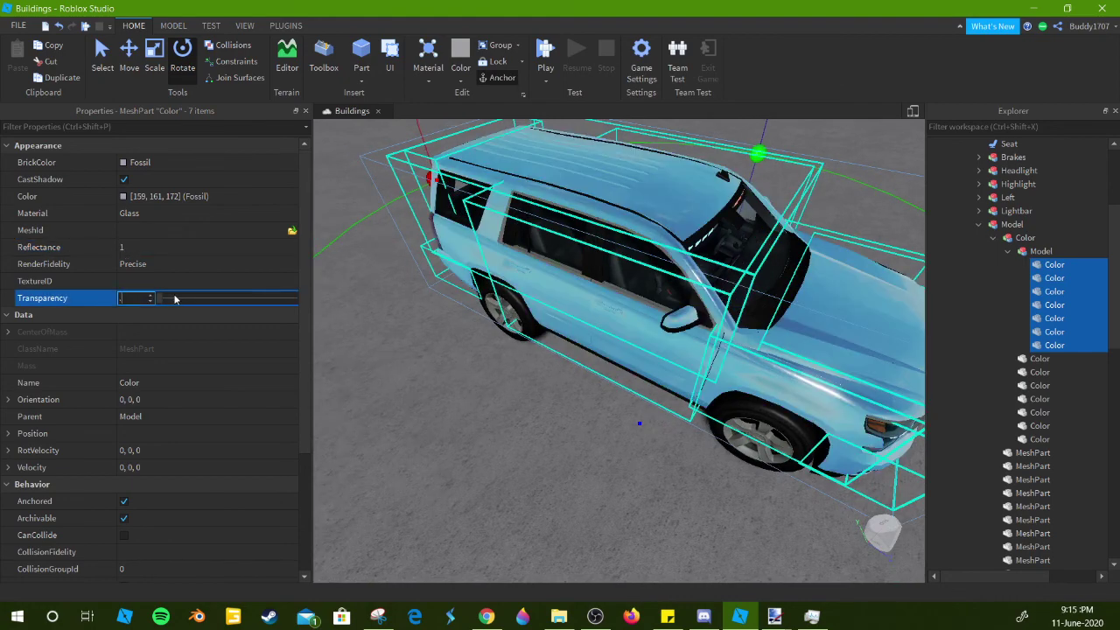
text(0.9)
key(Return)
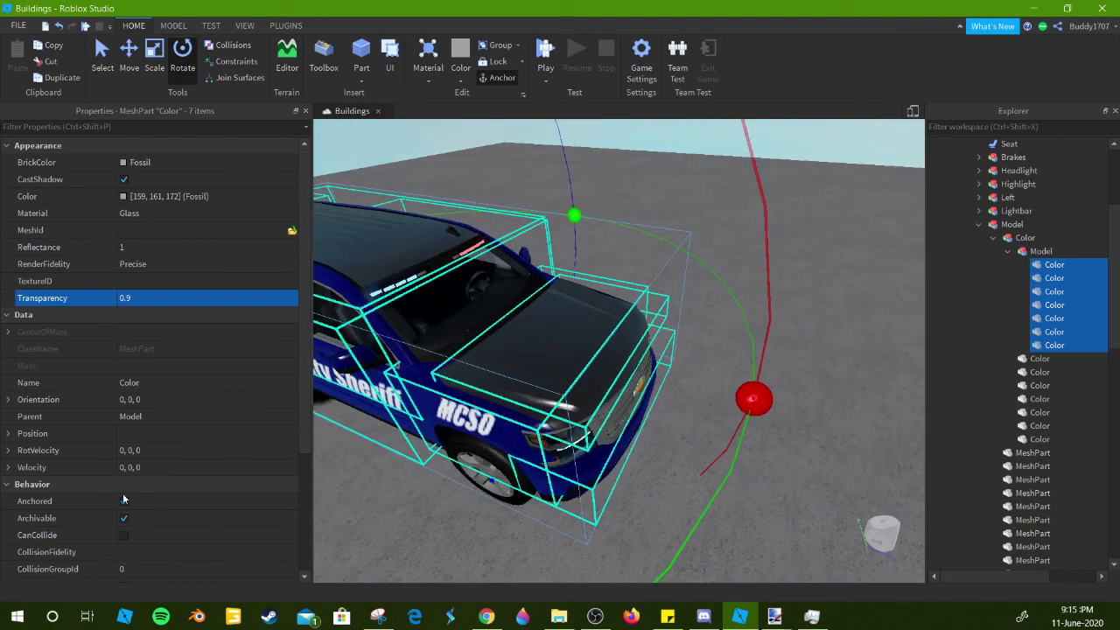